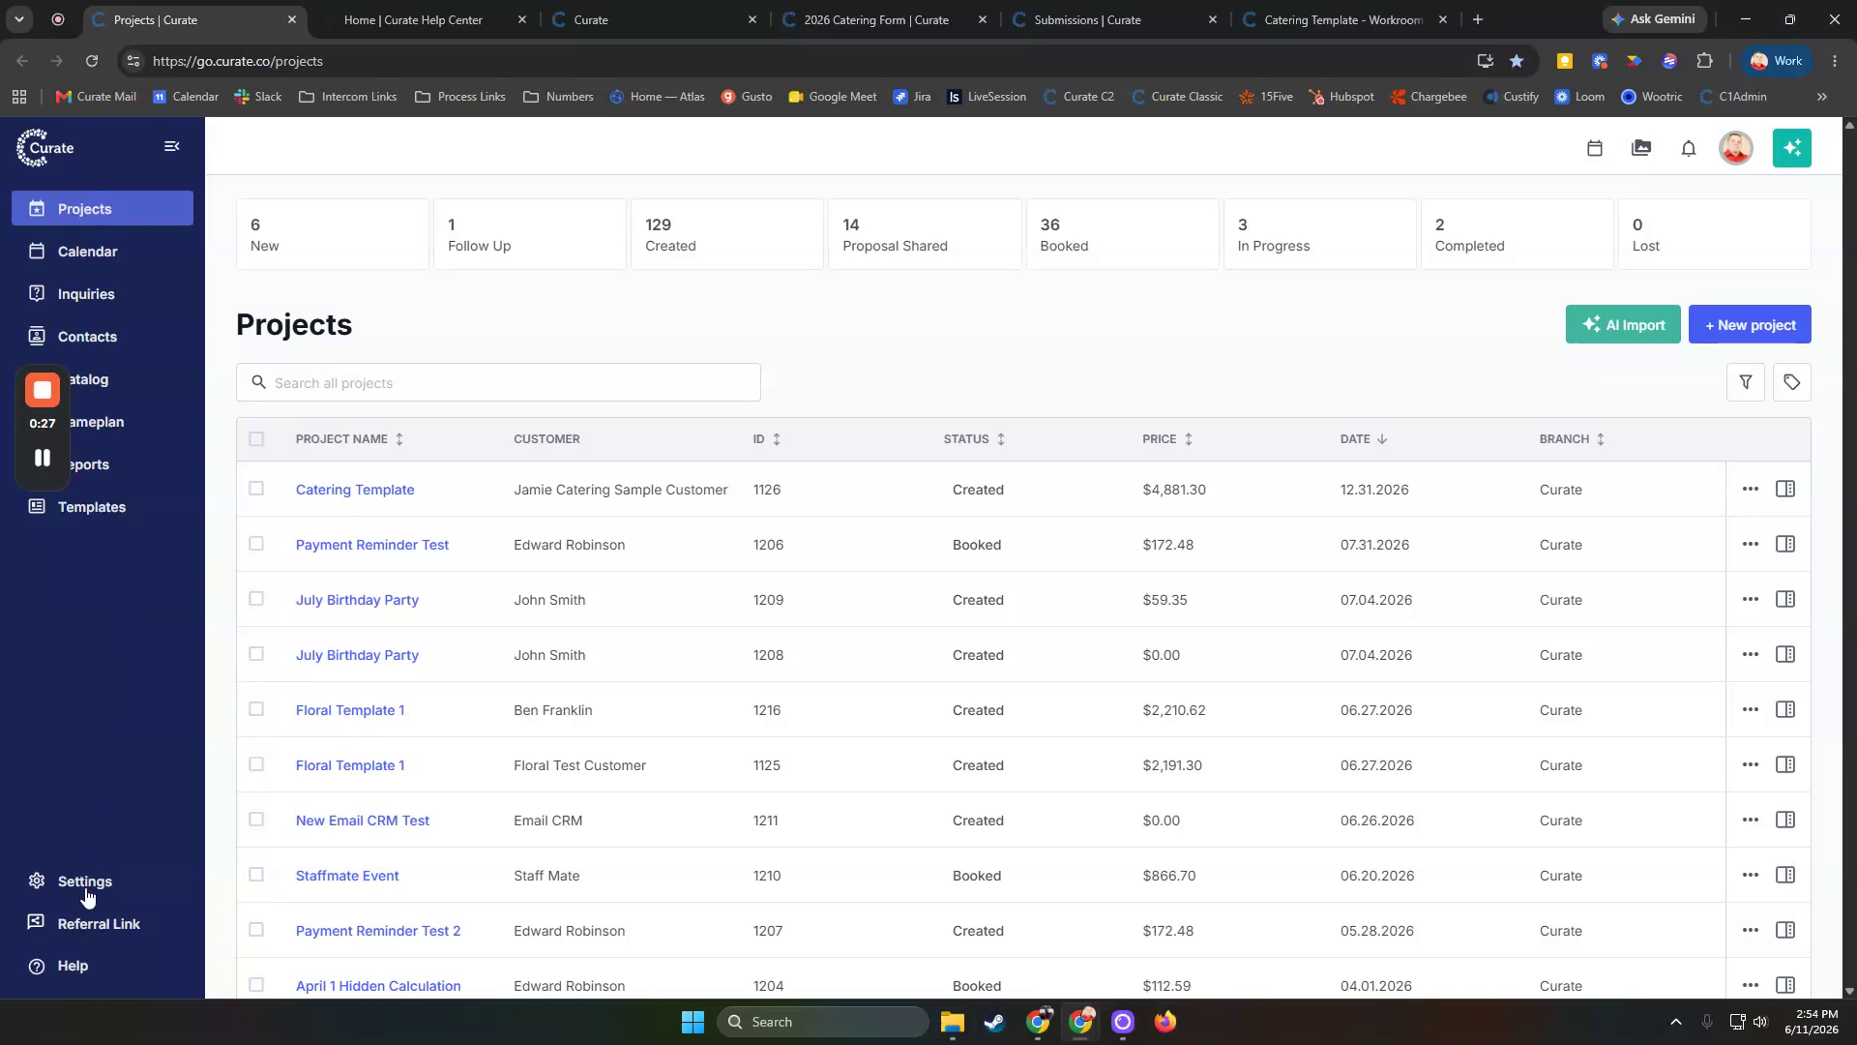
Open the Help Center from the help menu
{"action": "left_click", "coordinate": [77, 981]}
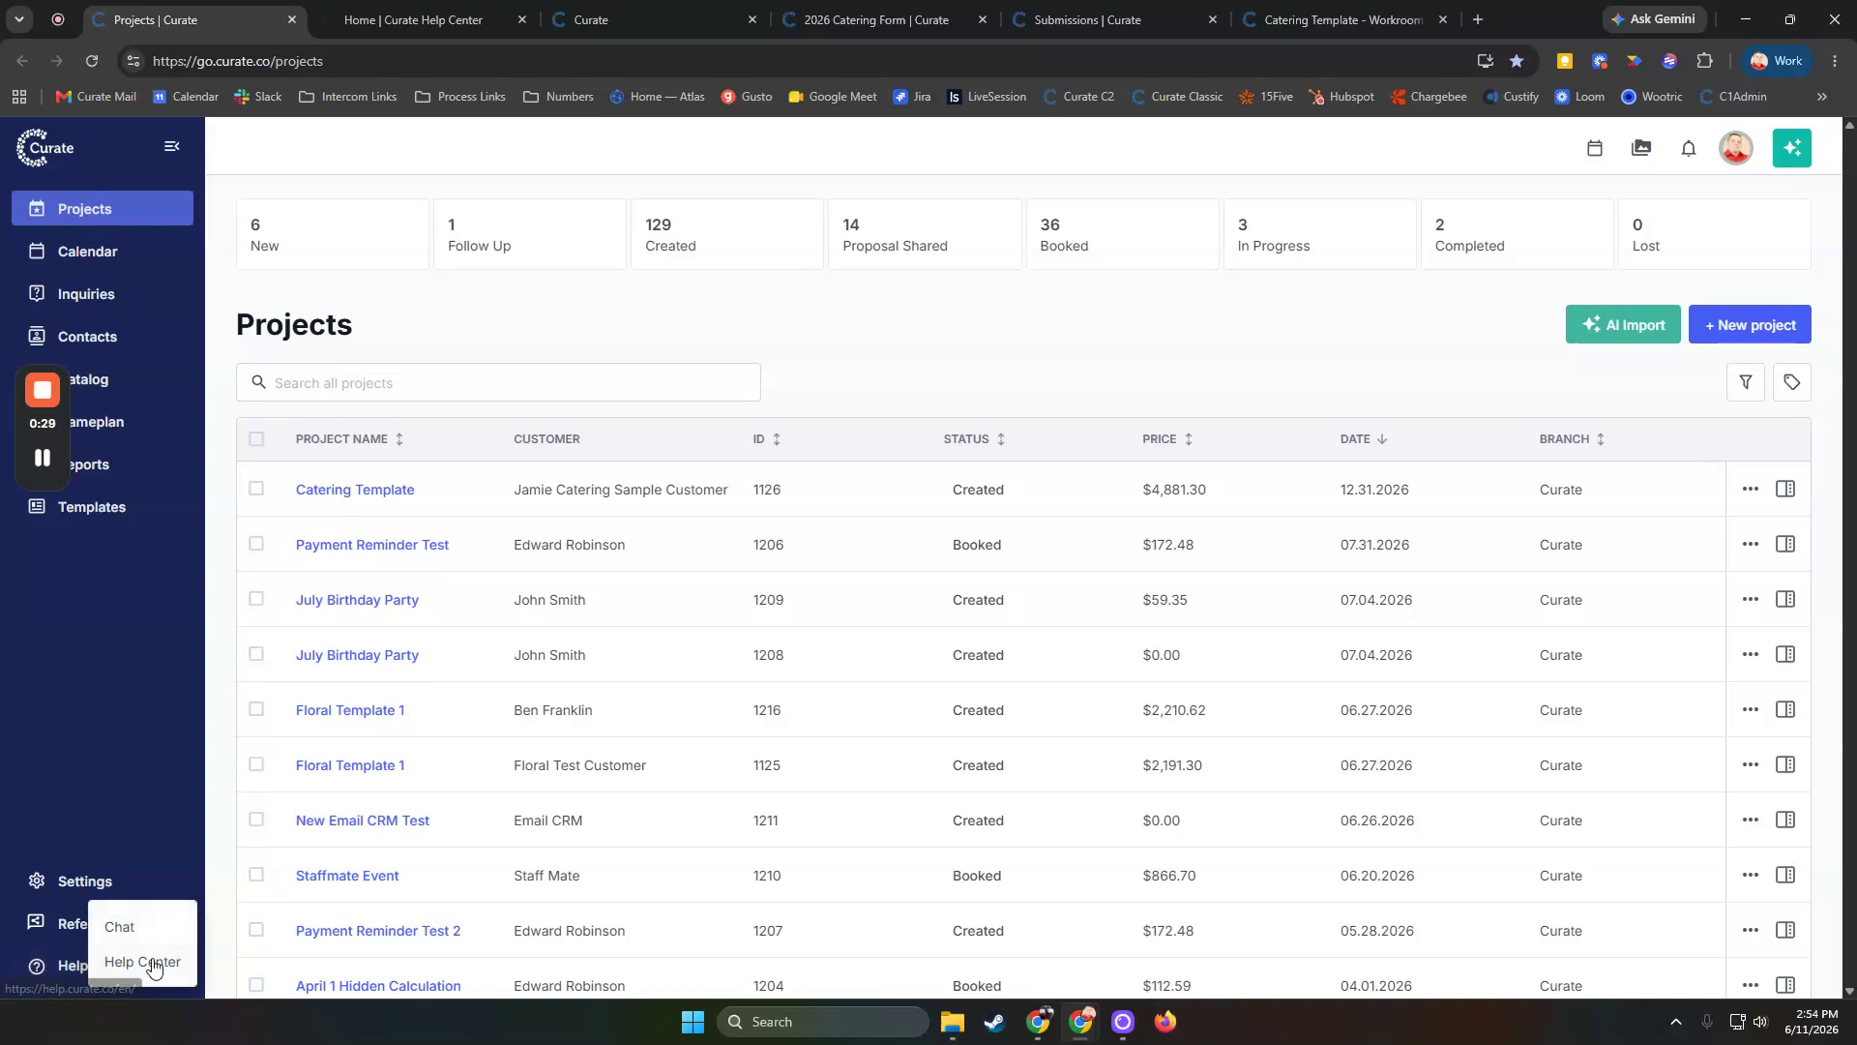
{"action": "left_click", "coordinate": [393, 2]}
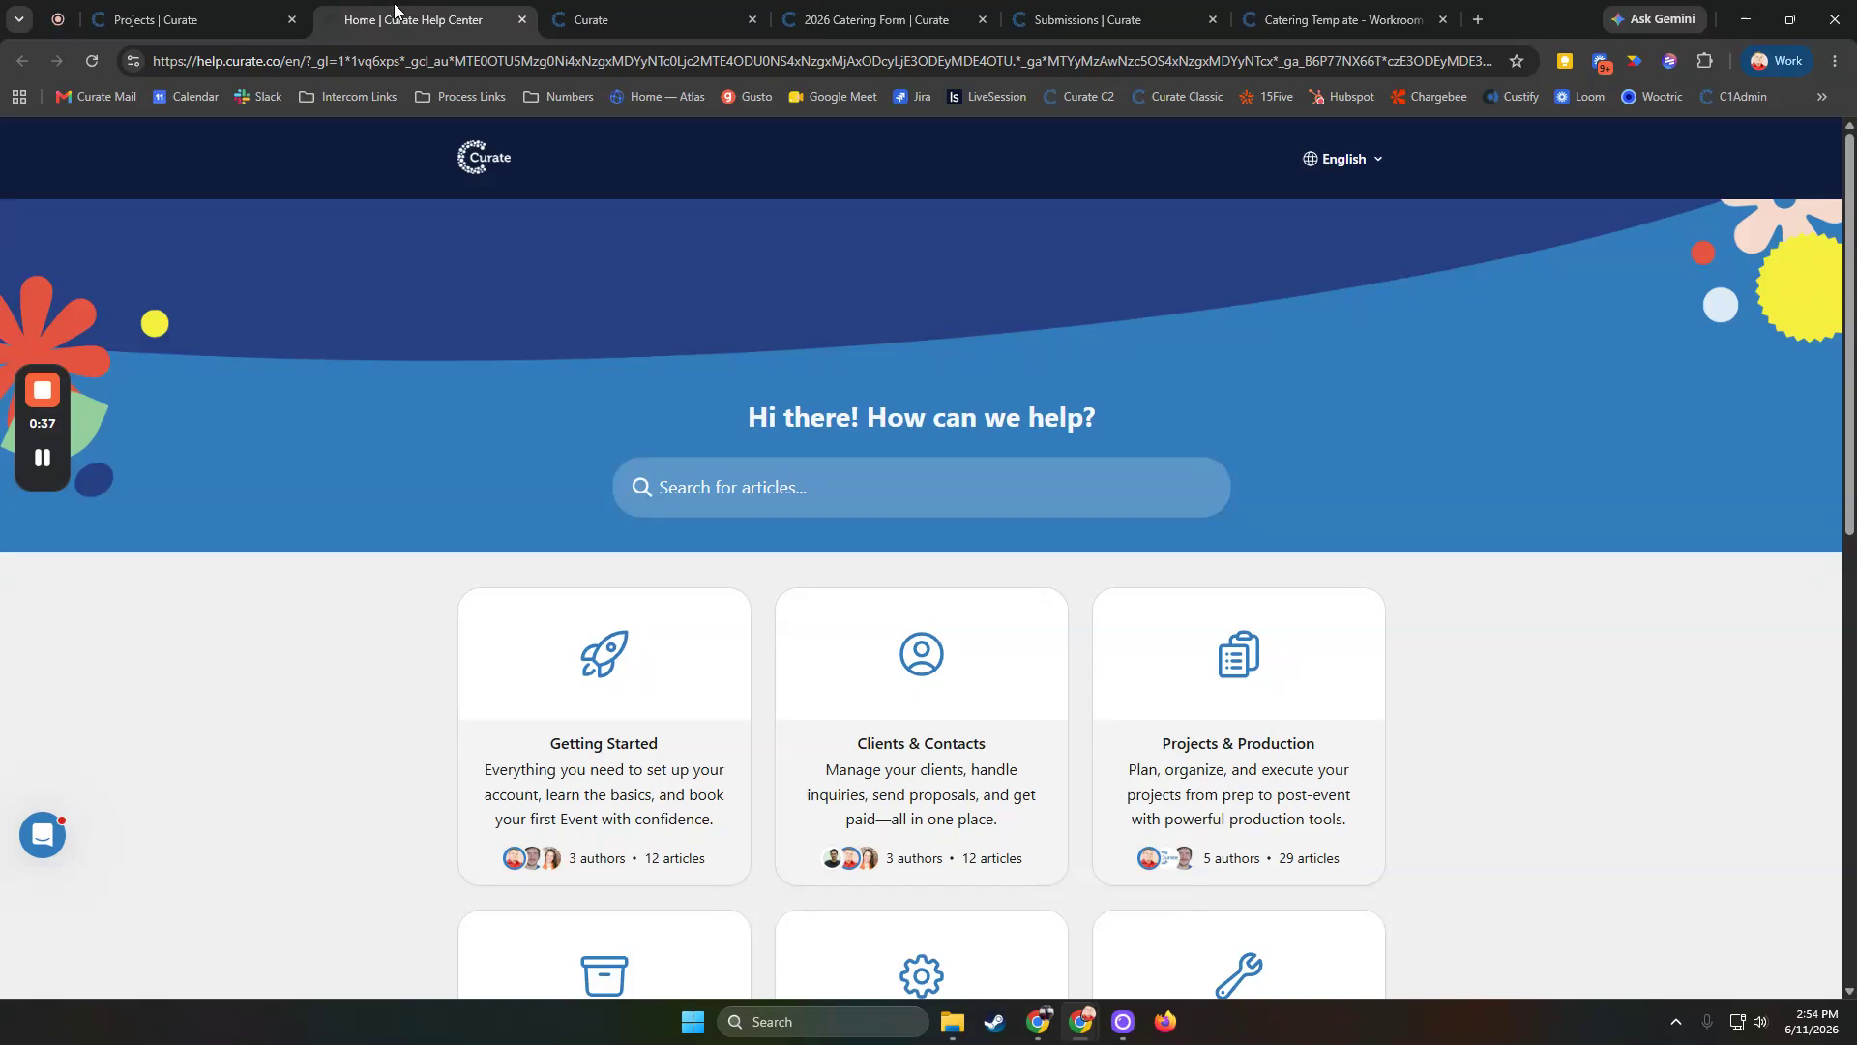
Review the published inquiry form that clients fill out
{"action": "left_click", "coordinate": [619, 2]}
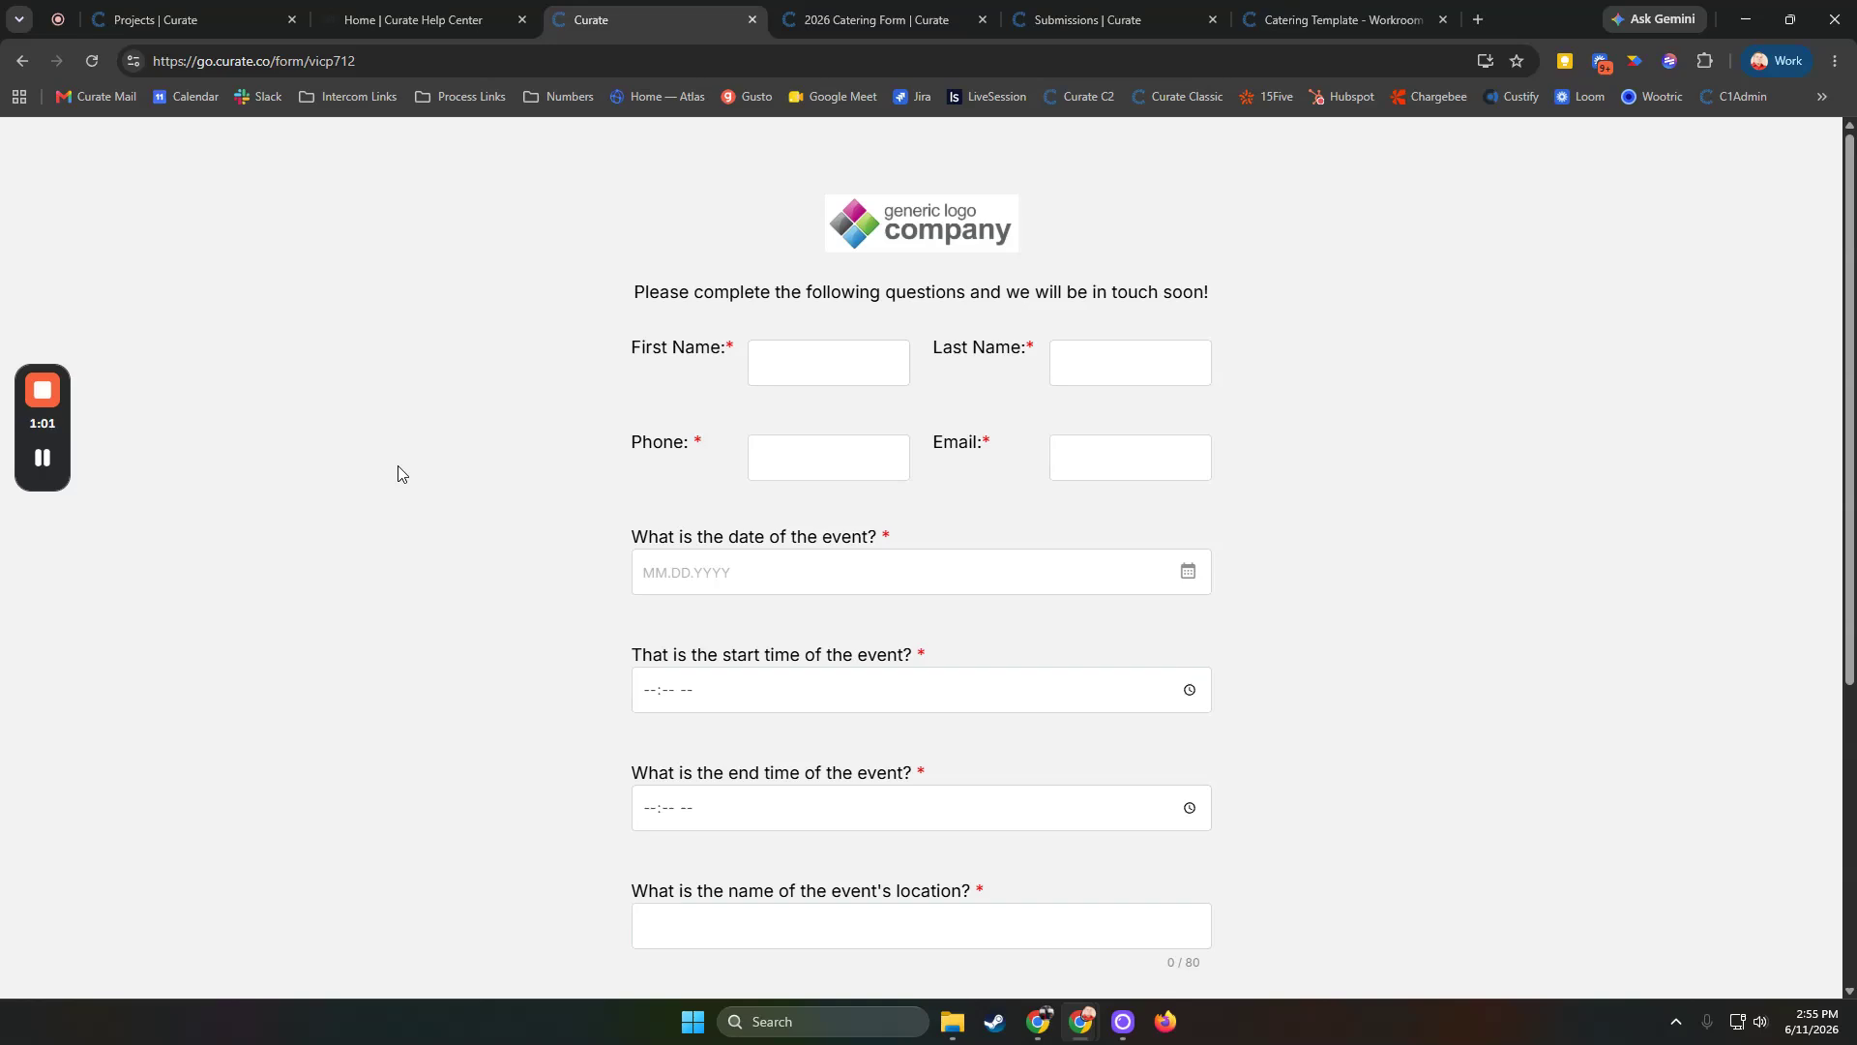
{"action": "scroll", "coordinate": [478, 465], "scroll_direction": "down", "scroll_amount": 5}
{"action": "scroll", "coordinate": [519, 595], "scroll_direction": "up", "scroll_amount": 5}
Review the 2026 Catering Form's settings and questions in the form editor
{"action": "left_click", "coordinate": [831, 28]}
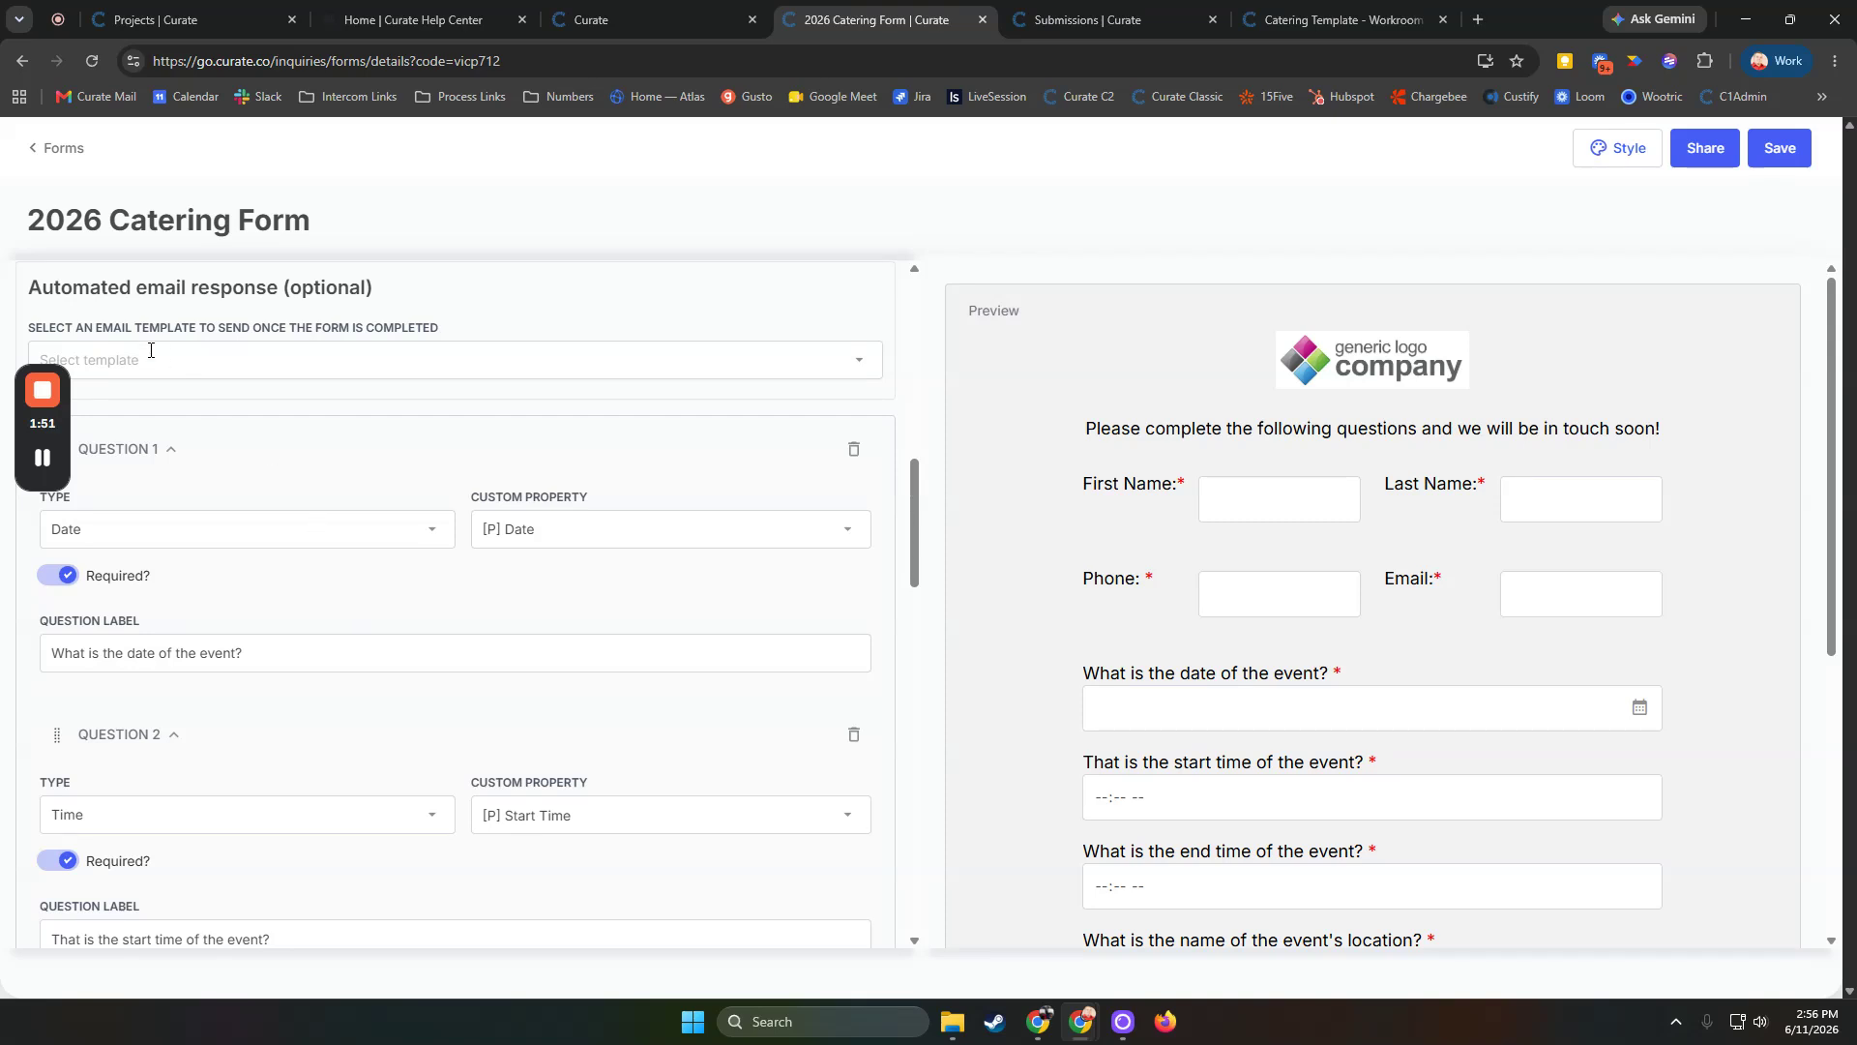
{"action": "mouse_move", "coordinate": [15, 429]}
{"action": "left_click_drag", "start_coordinate": [14, 429], "coordinate": [1654, 633]}
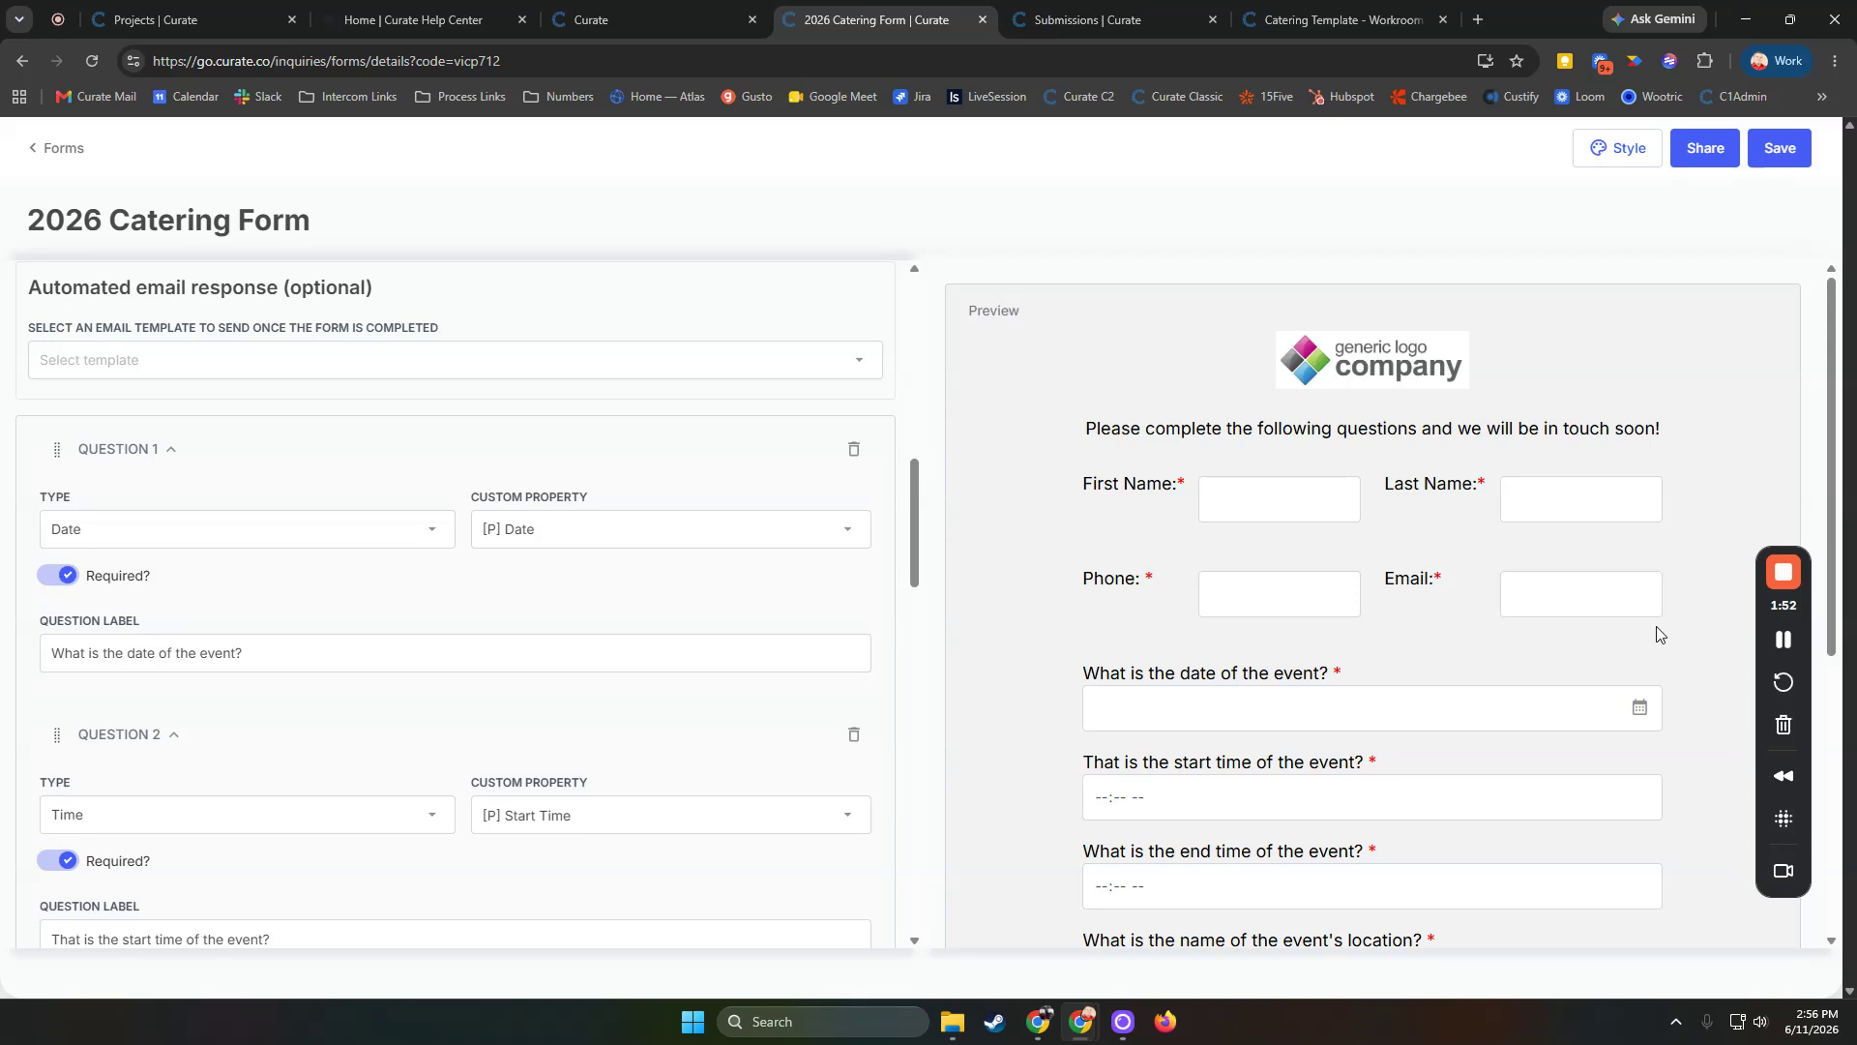
{"action": "scroll", "coordinate": [327, 440], "scroll_direction": "up", "scroll_amount": 2}
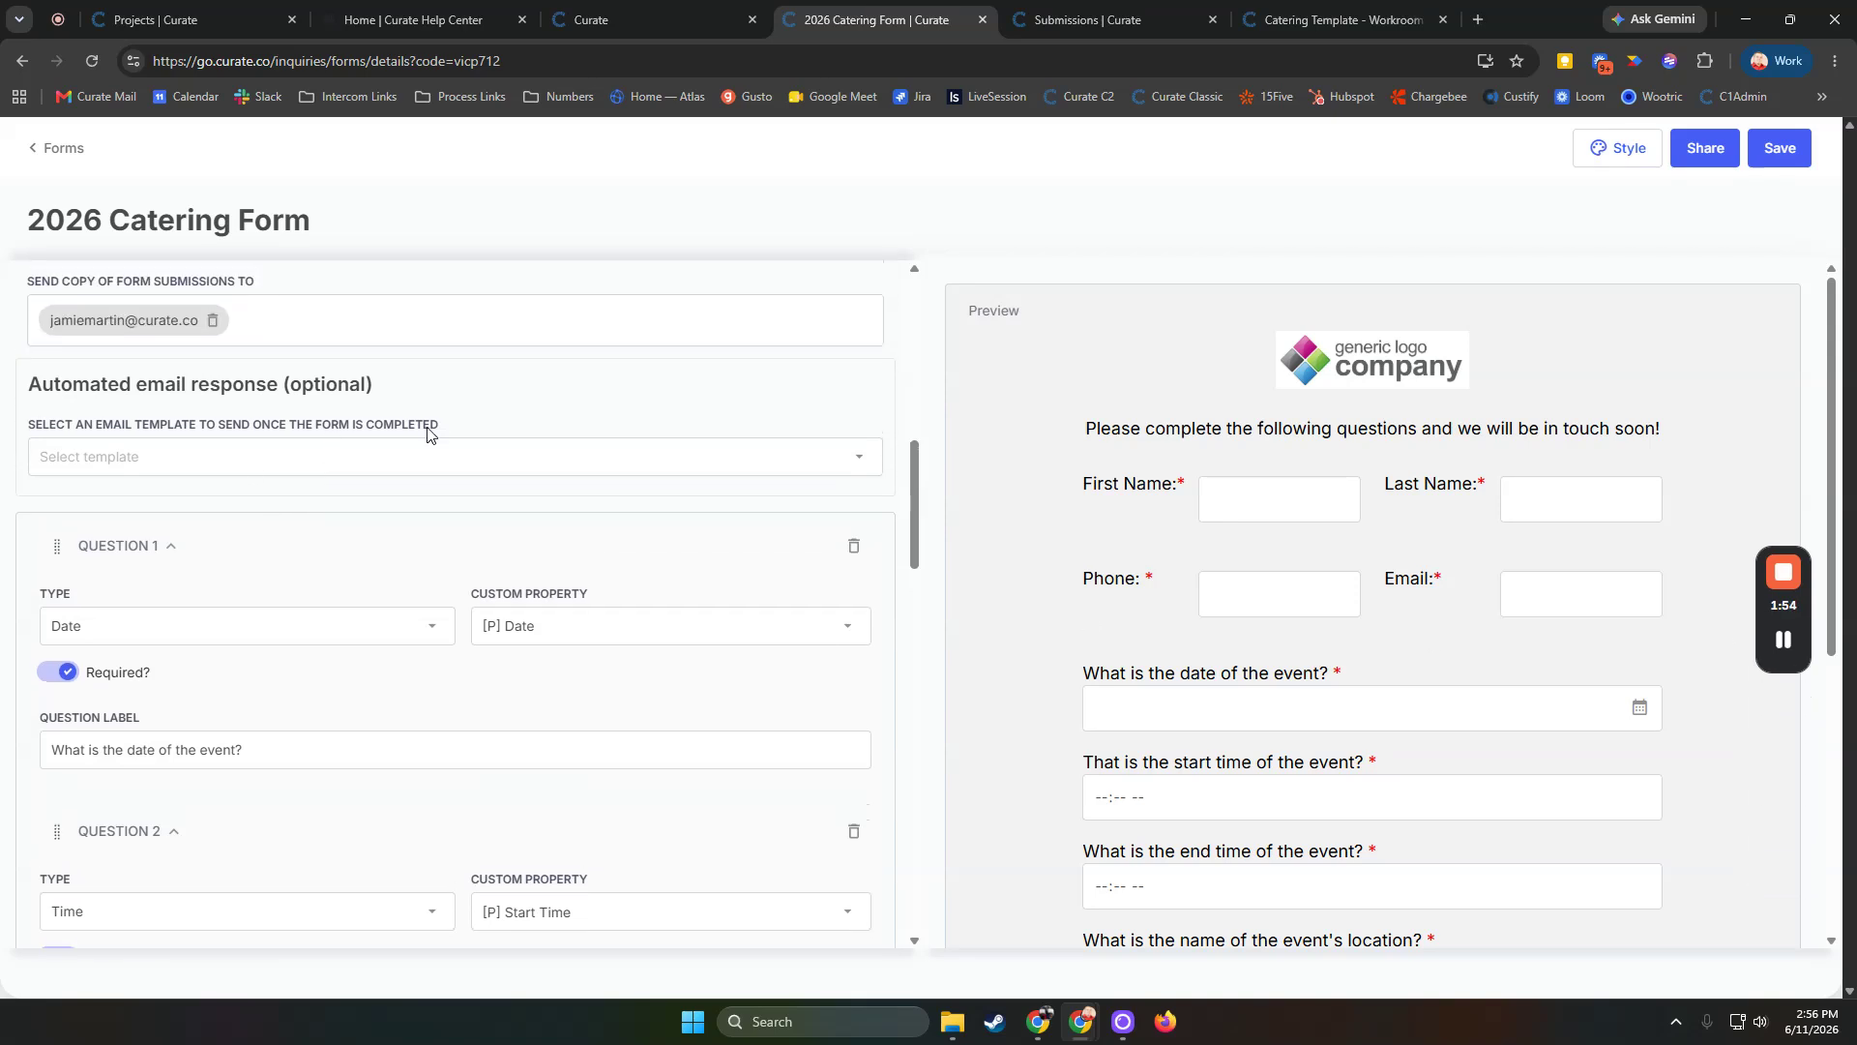
{"action": "scroll", "coordinate": [598, 400], "scroll_direction": "up", "scroll_amount": 4}
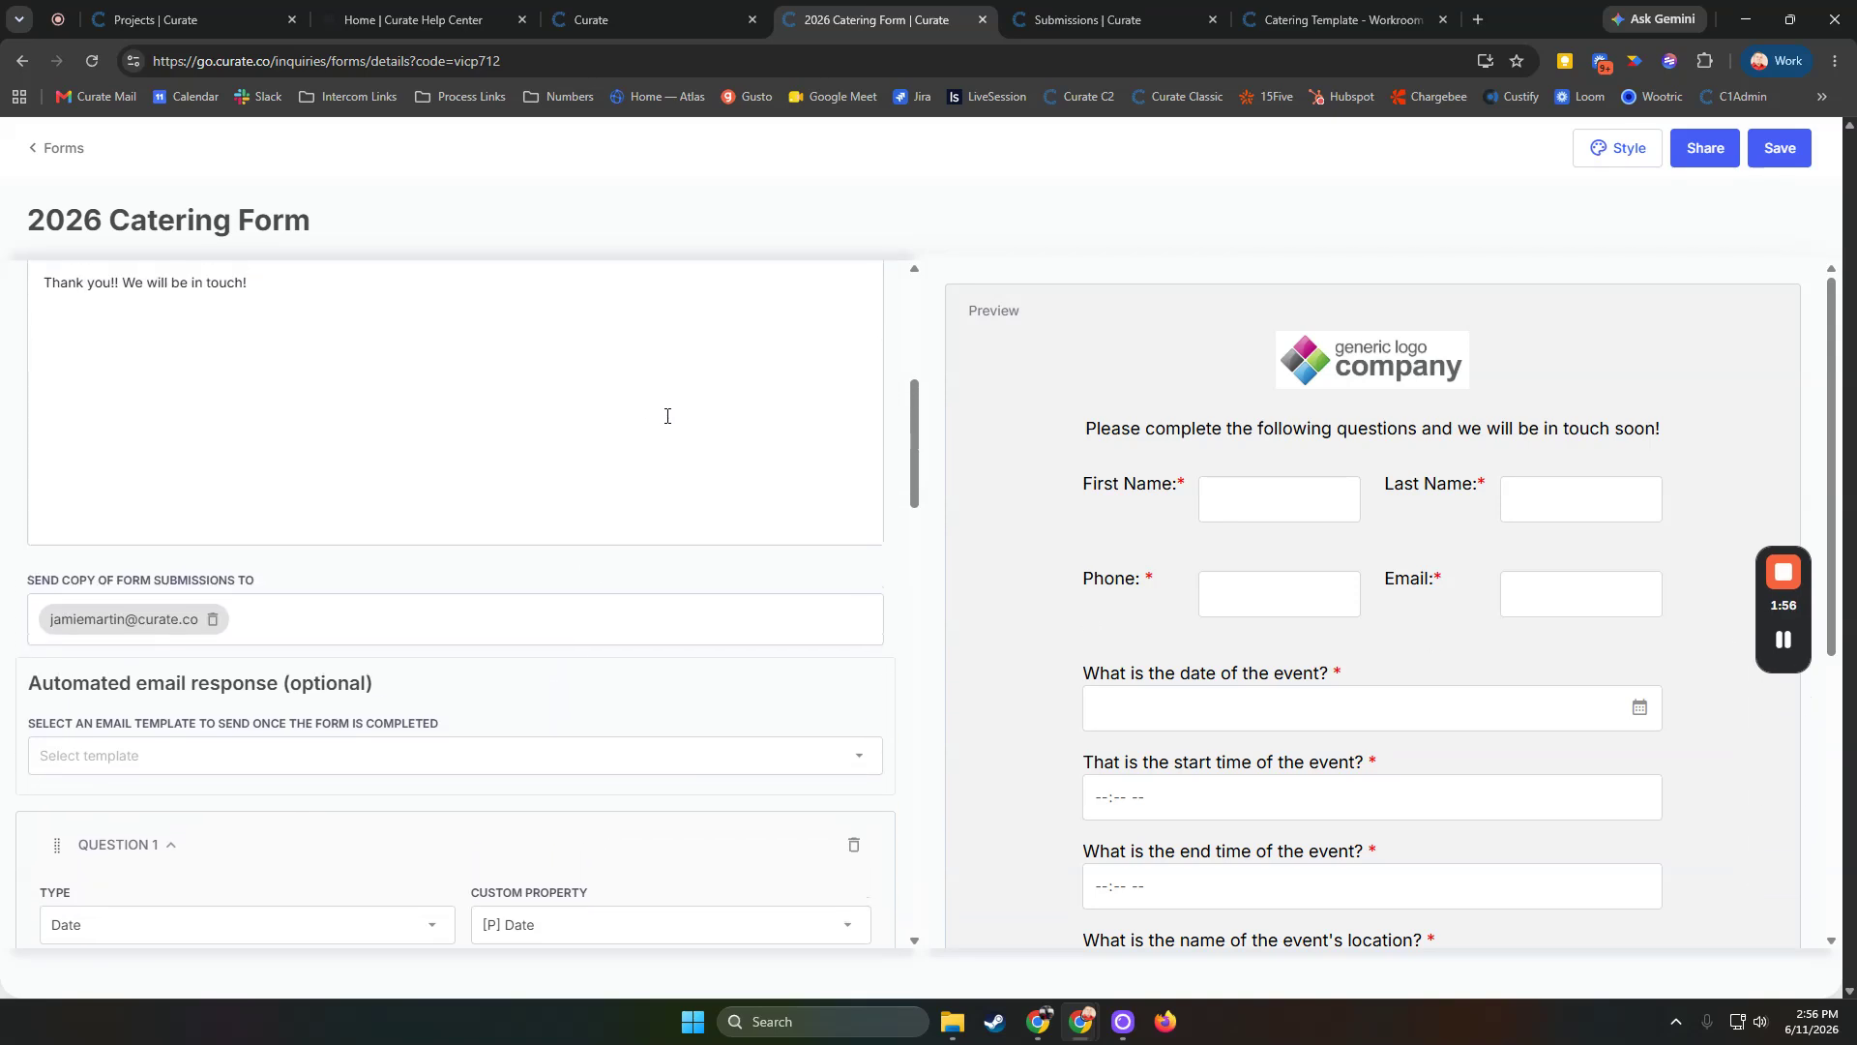
{"action": "scroll", "coordinate": [665, 423], "scroll_direction": "down", "scroll_amount": 3}
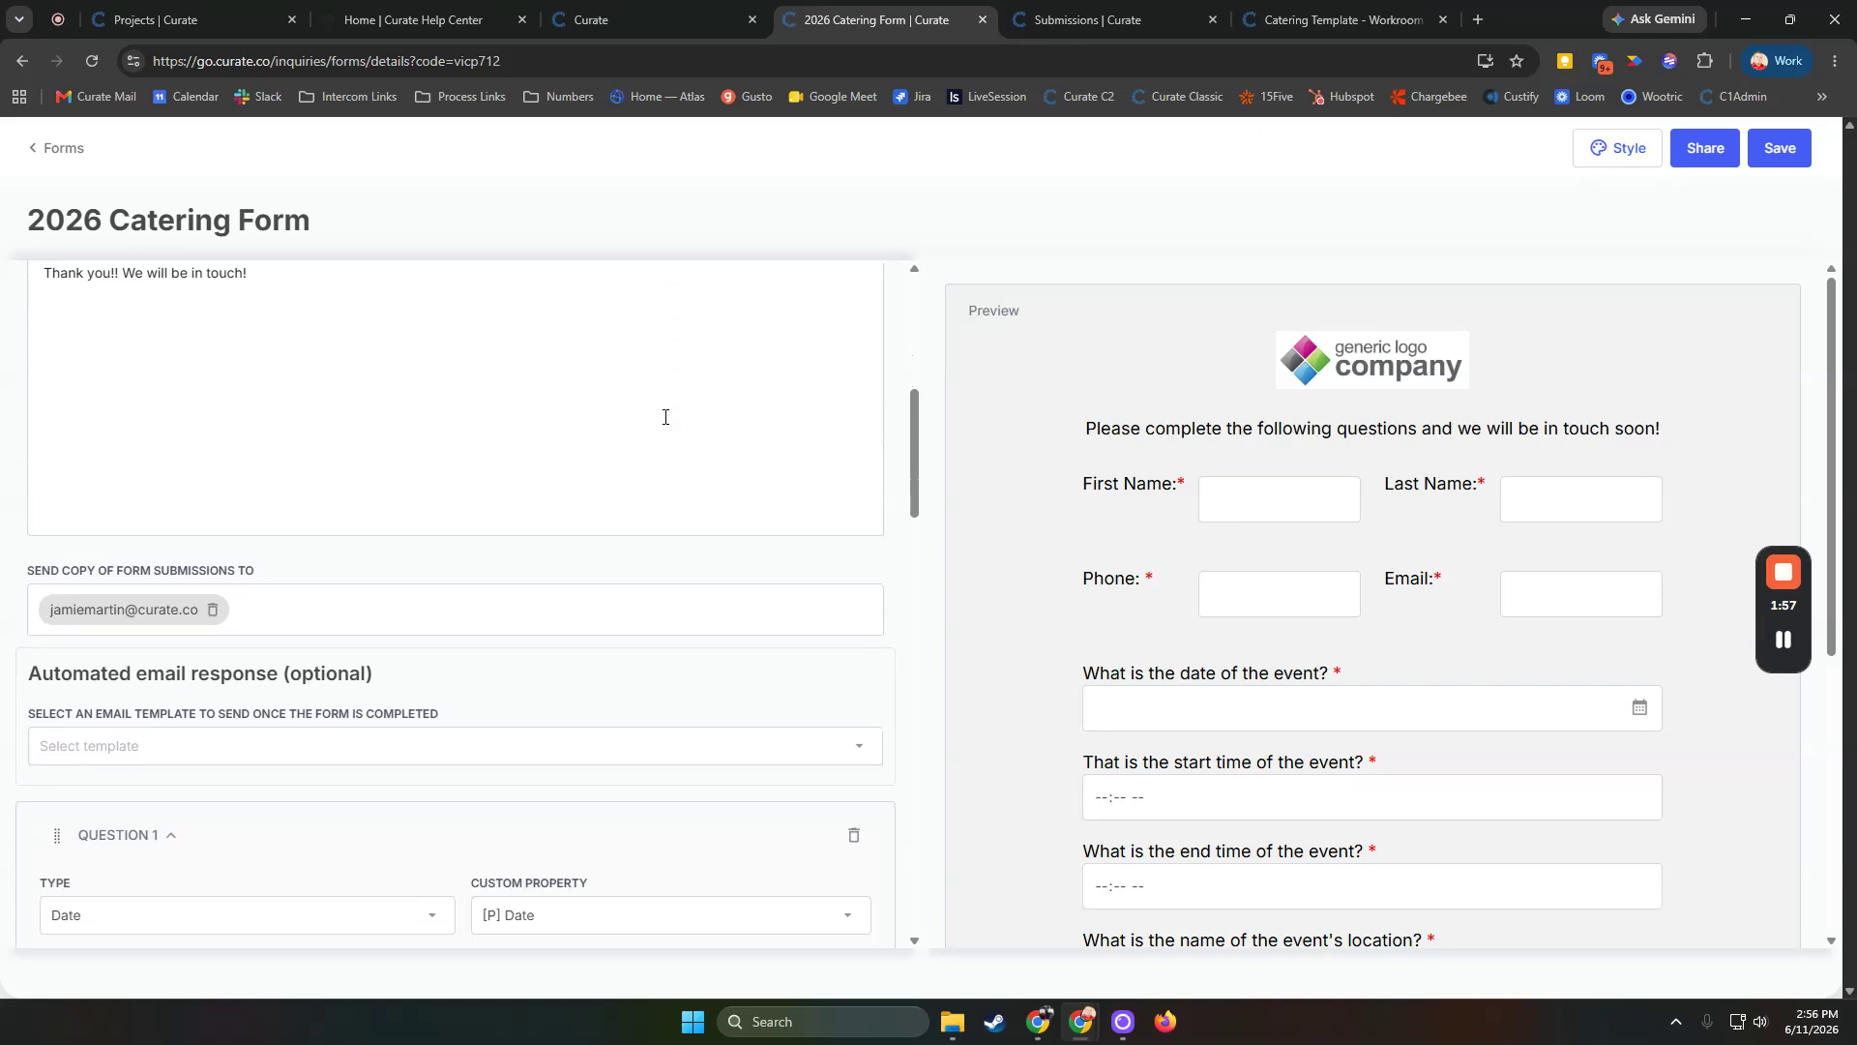
Open and review Doc Brown's new inquiry from the submissions list
{"action": "left_click", "coordinate": [1088, 13]}
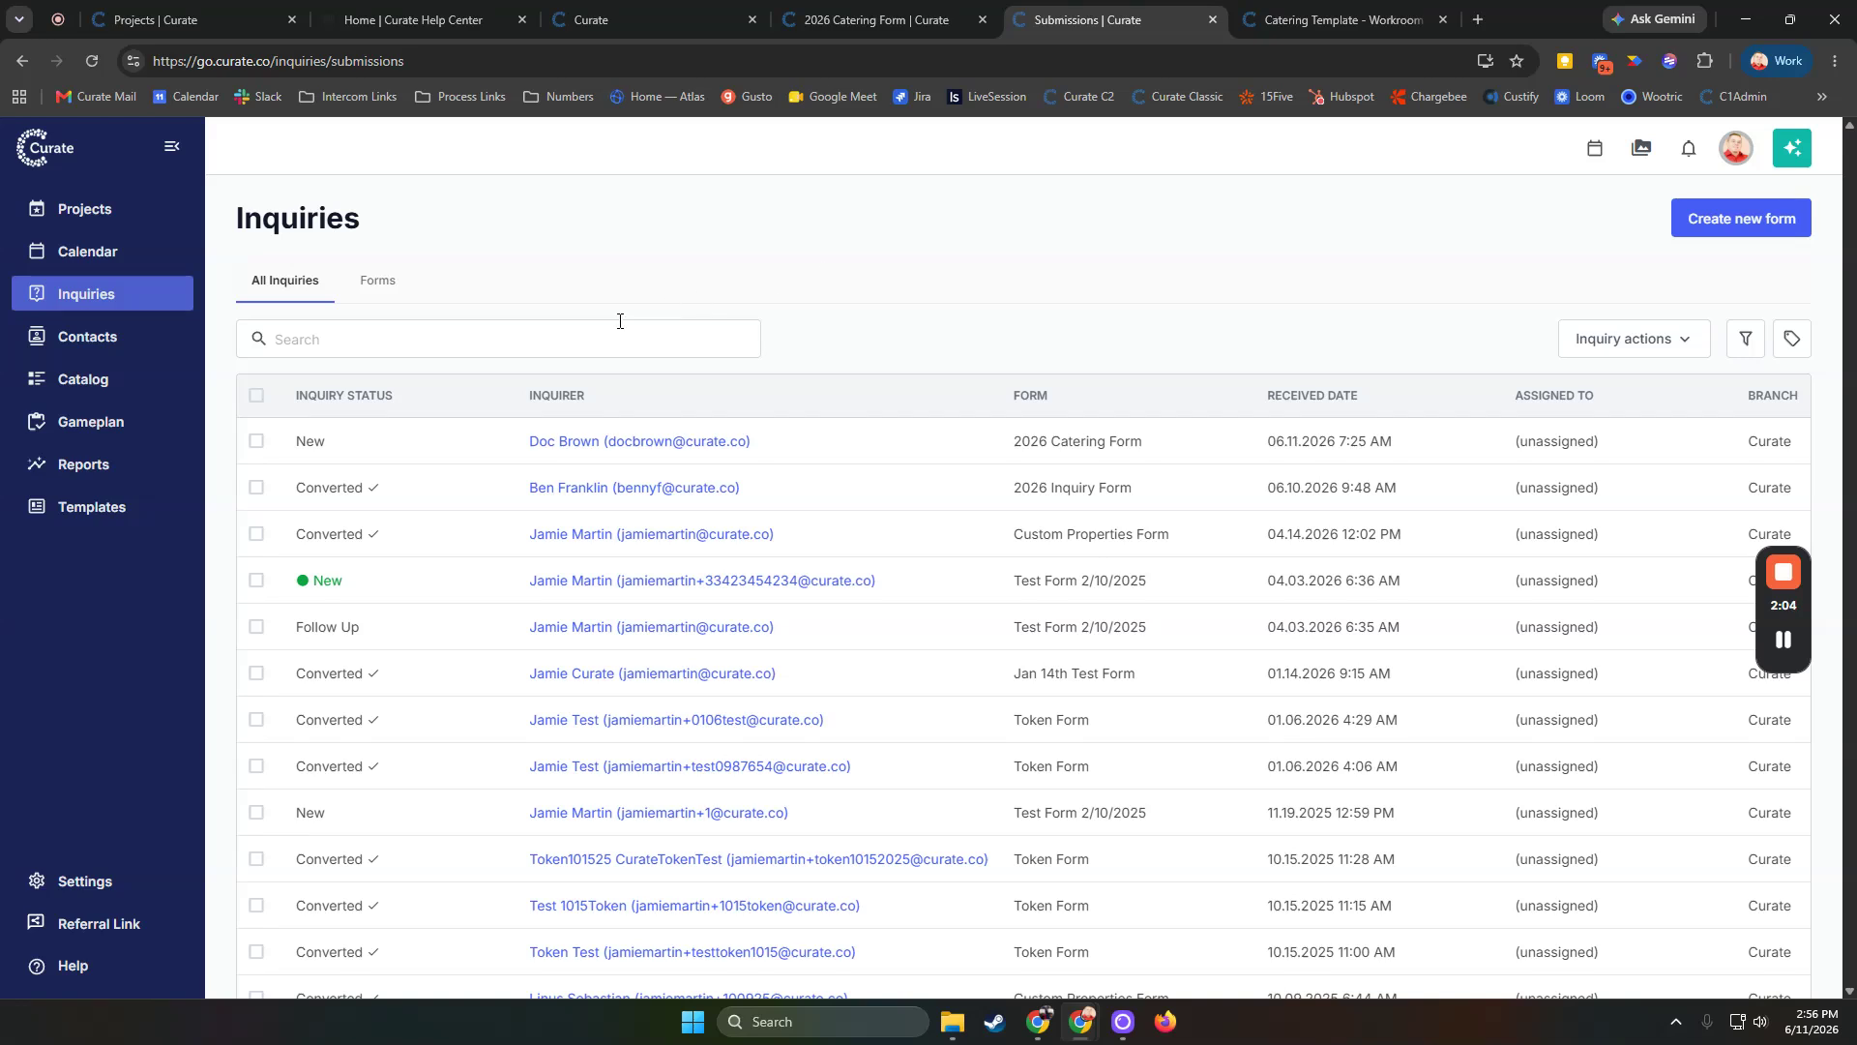
{"action": "left_click", "coordinate": [734, 442]}
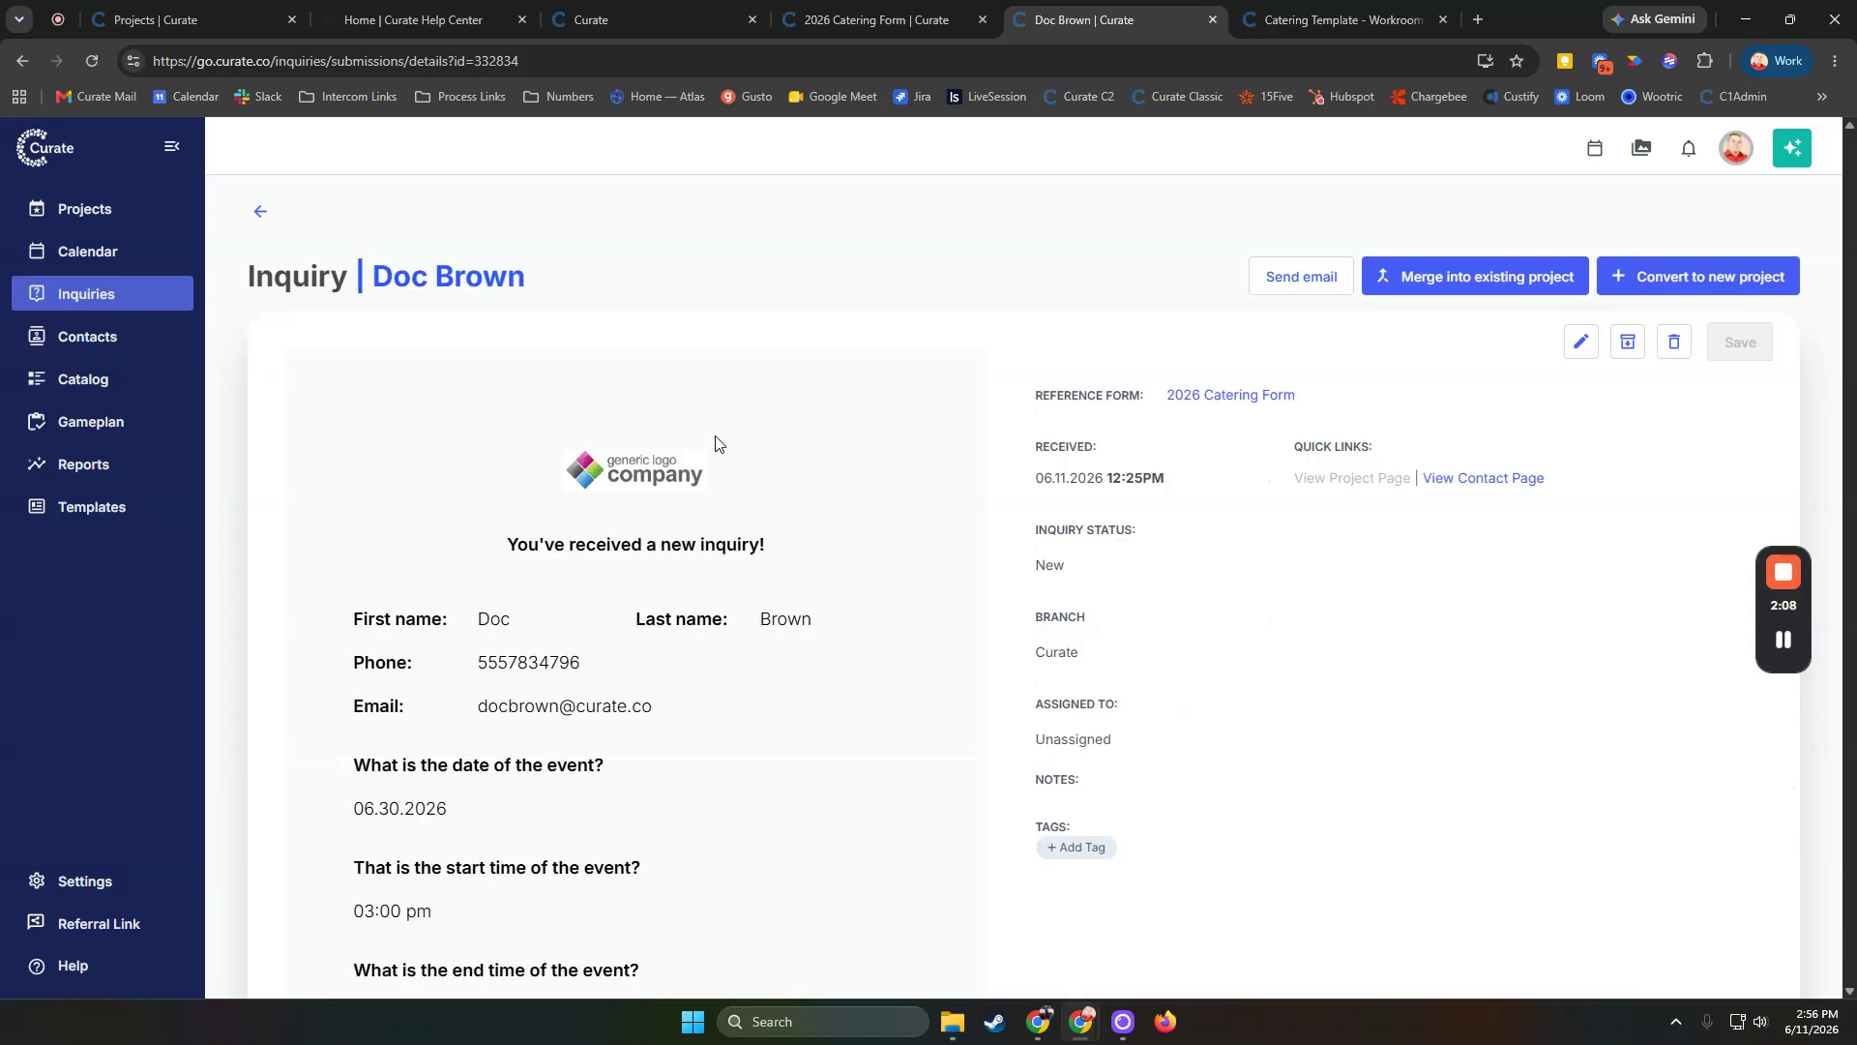
{"action": "scroll", "coordinate": [808, 306], "scroll_direction": "down", "scroll_amount": 4}
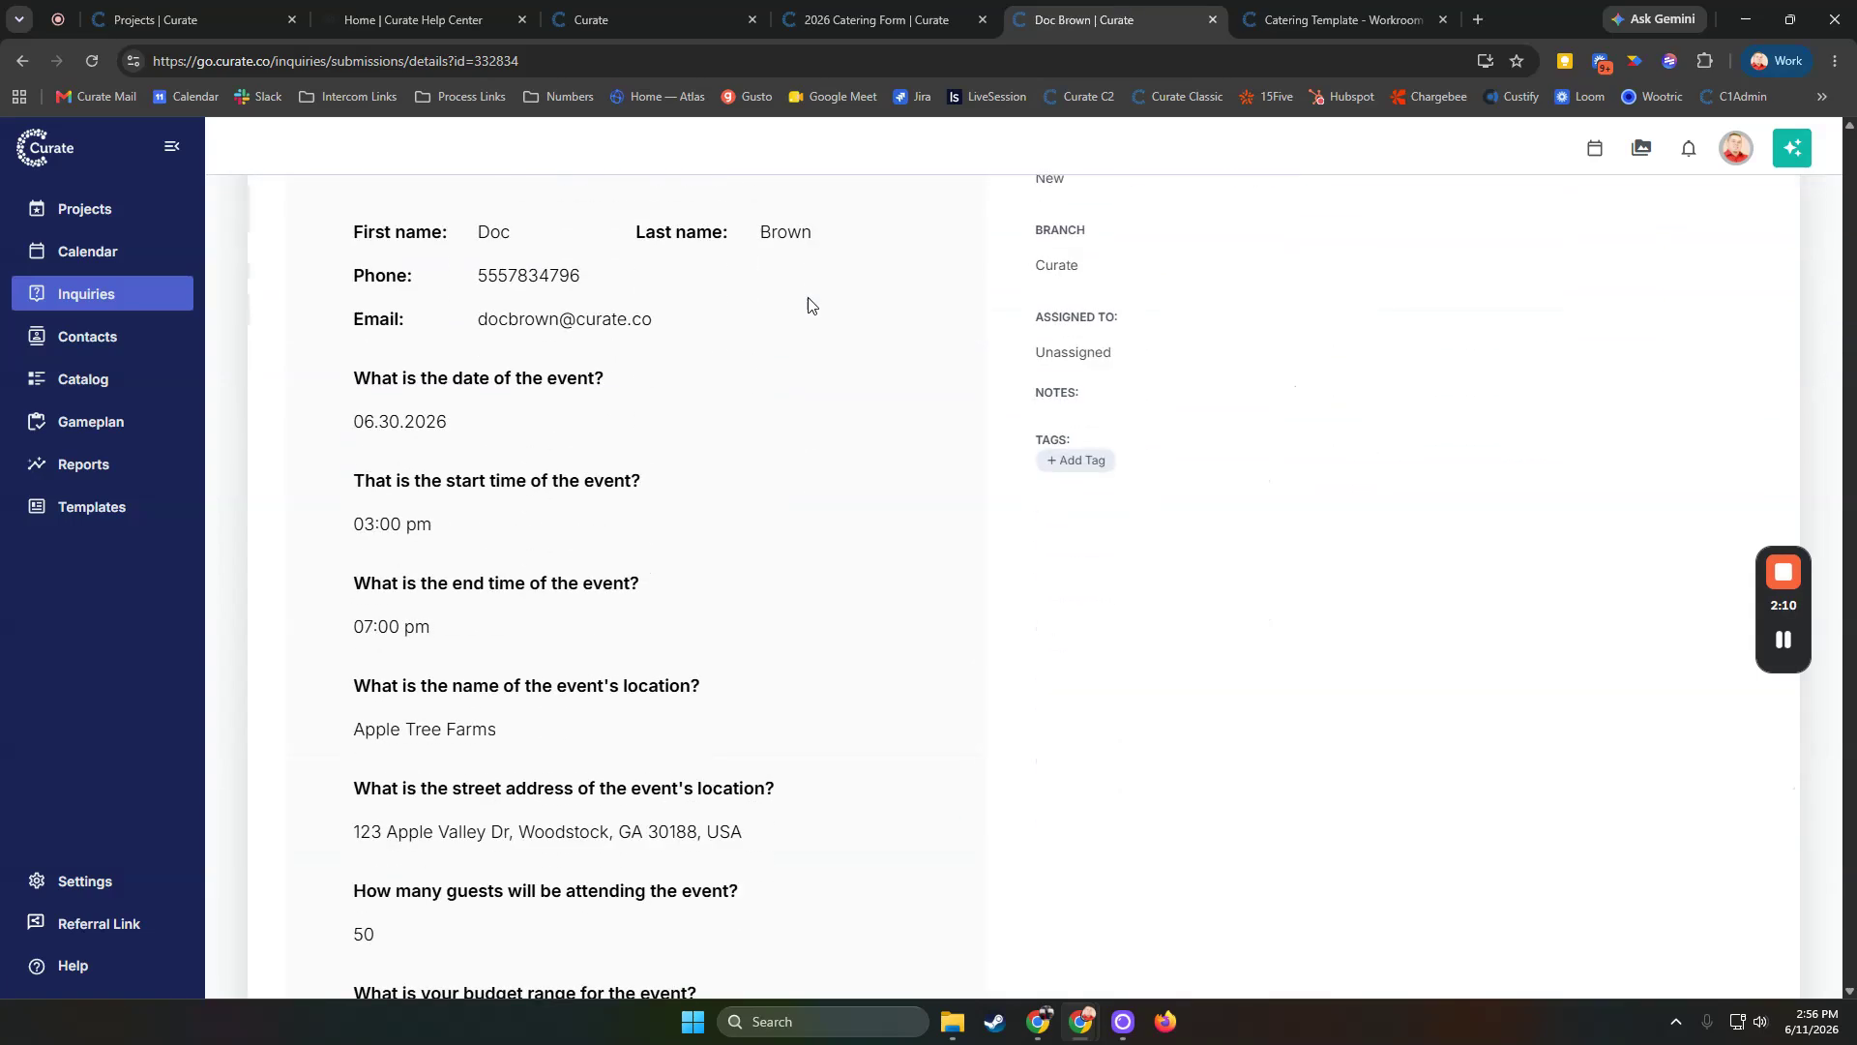
{"action": "scroll", "coordinate": [808, 305], "scroll_direction": "down", "scroll_amount": 2}
{"action": "scroll", "coordinate": [809, 305], "scroll_direction": "up", "scroll_amount": 6}
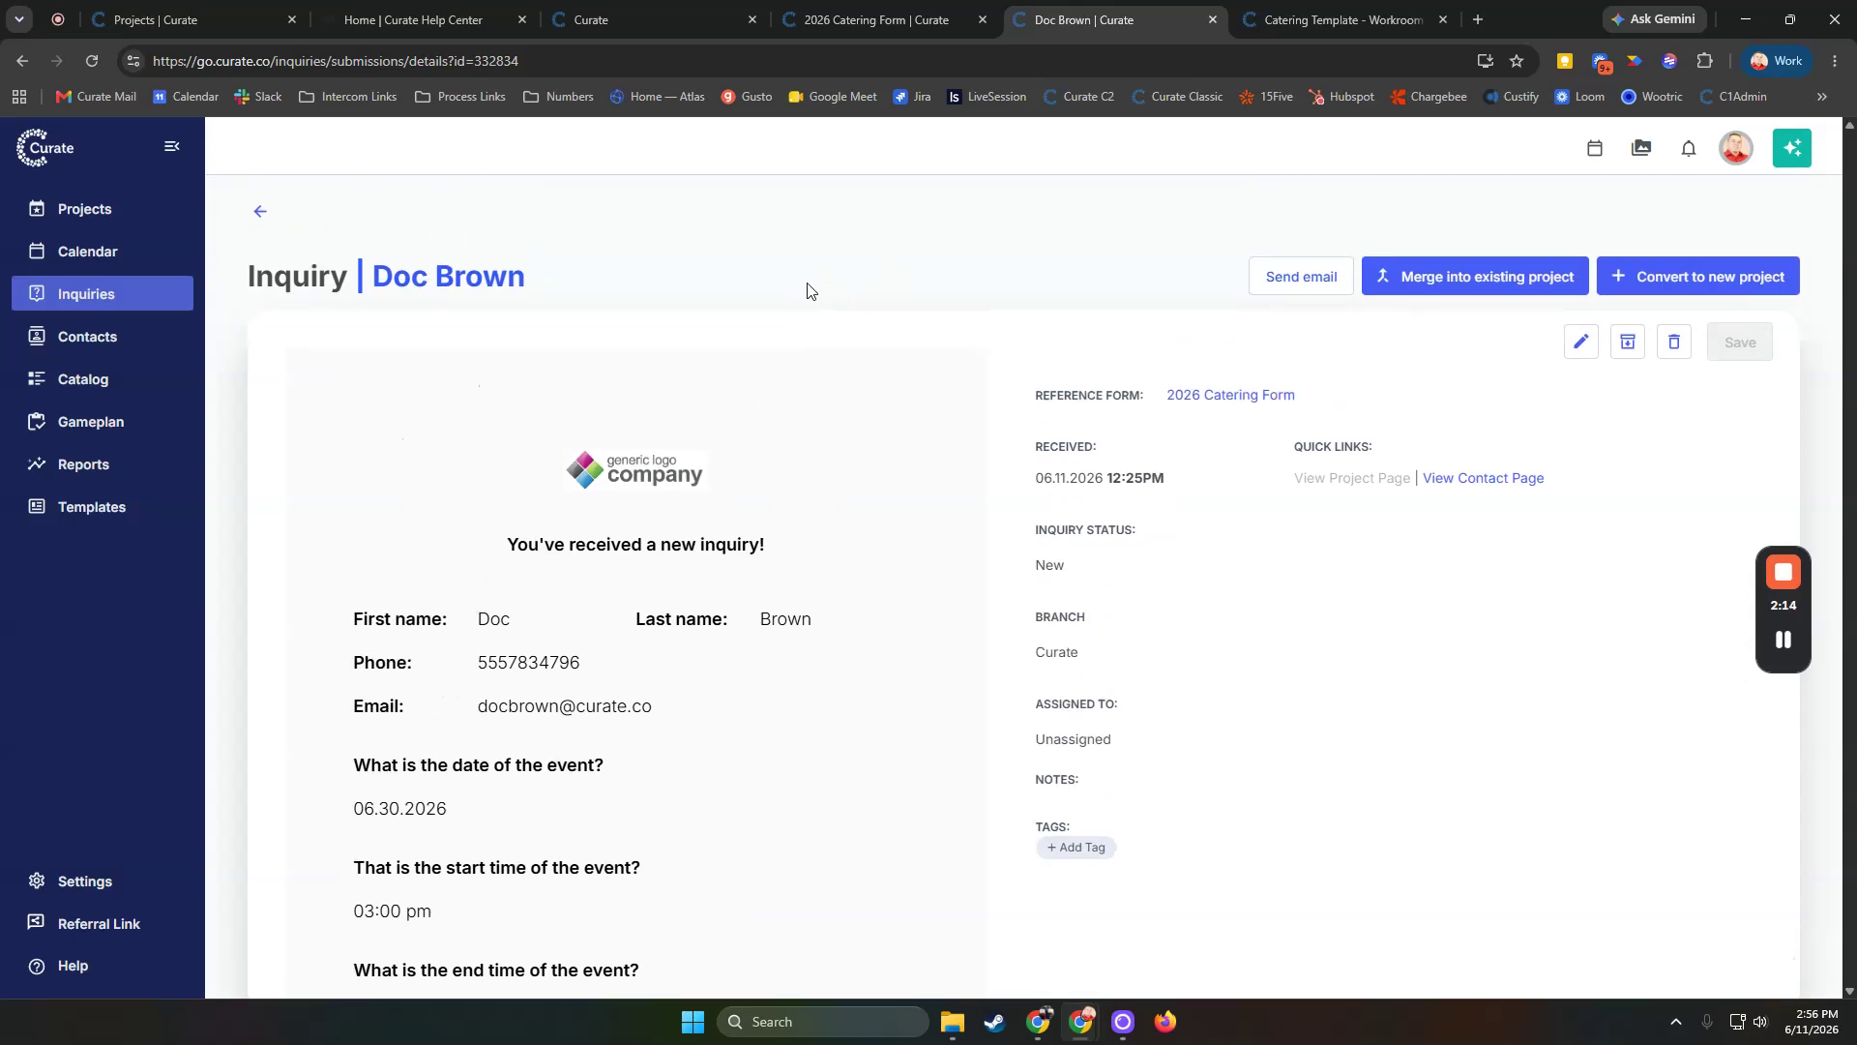
Review the send-email dialog for the inquiry and close it without sending
{"action": "left_click", "coordinate": [1277, 278]}
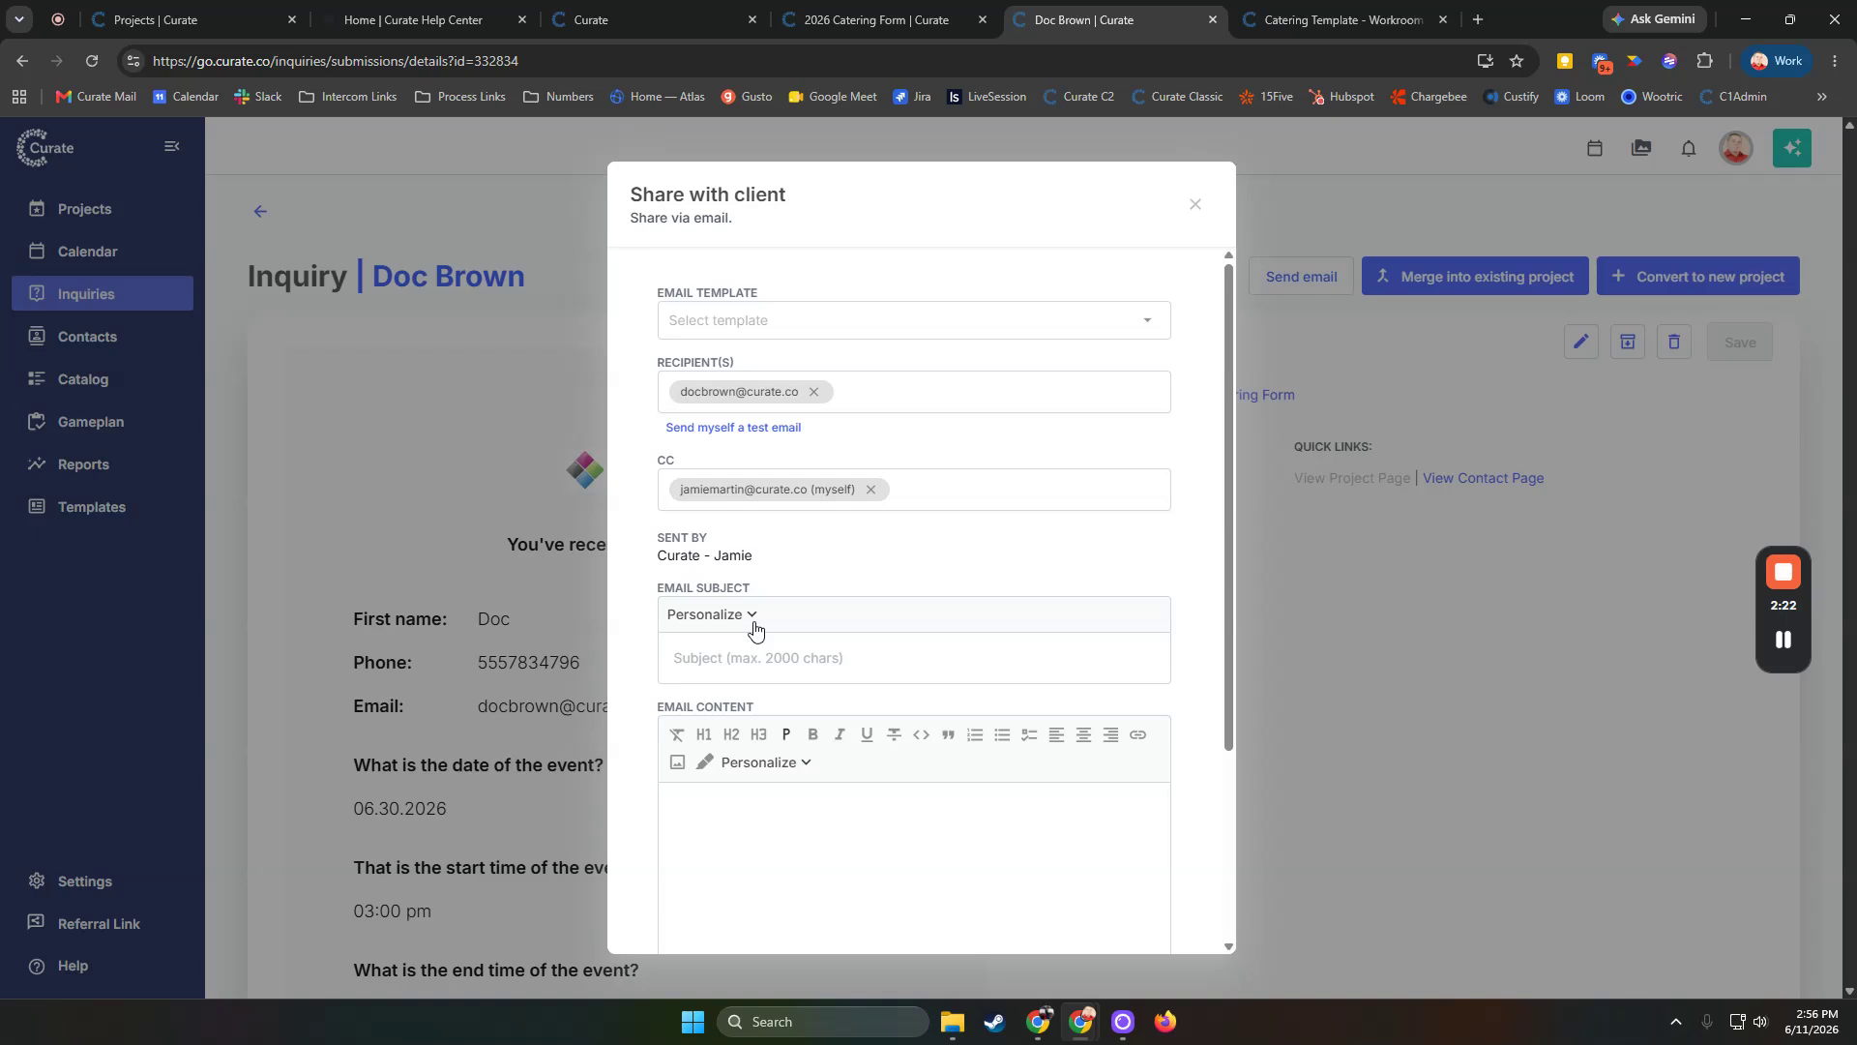
{"action": "scroll", "coordinate": [750, 634], "scroll_direction": "down", "scroll_amount": 2}
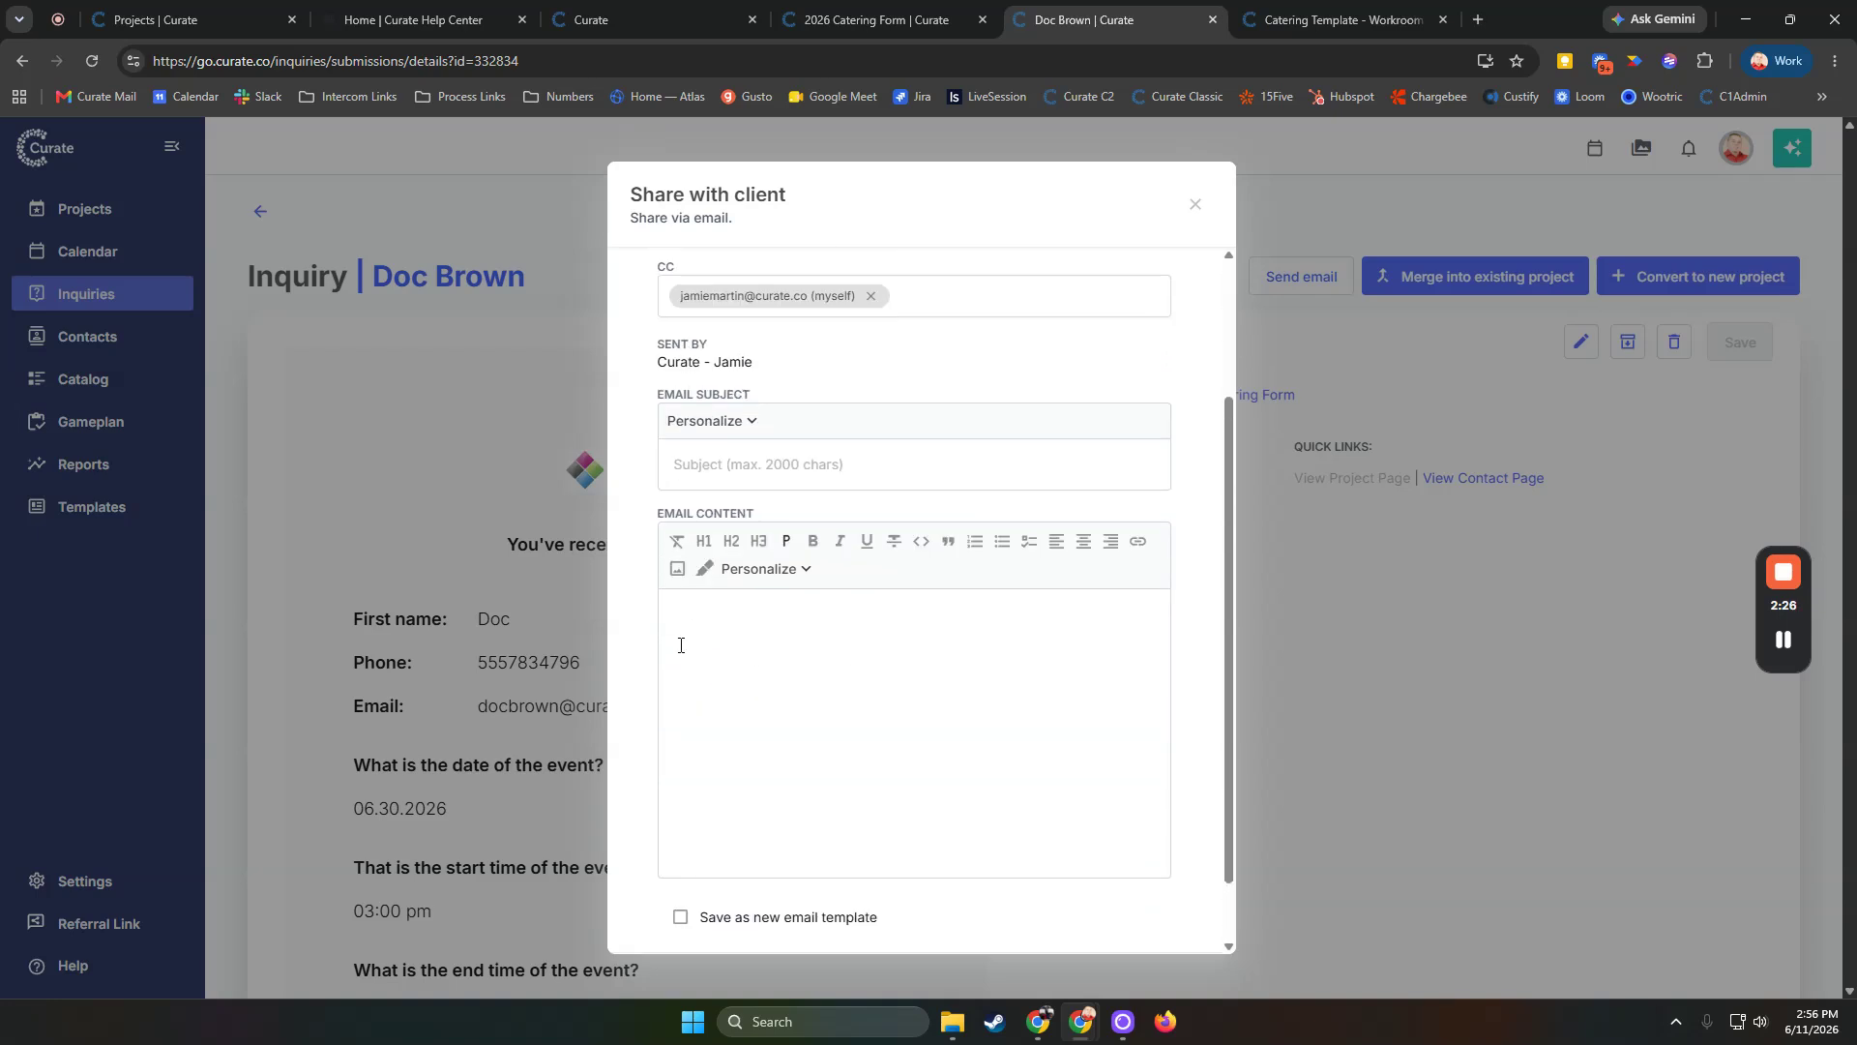
{"action": "scroll", "coordinate": [911, 537], "scroll_direction": "up", "scroll_amount": 2}
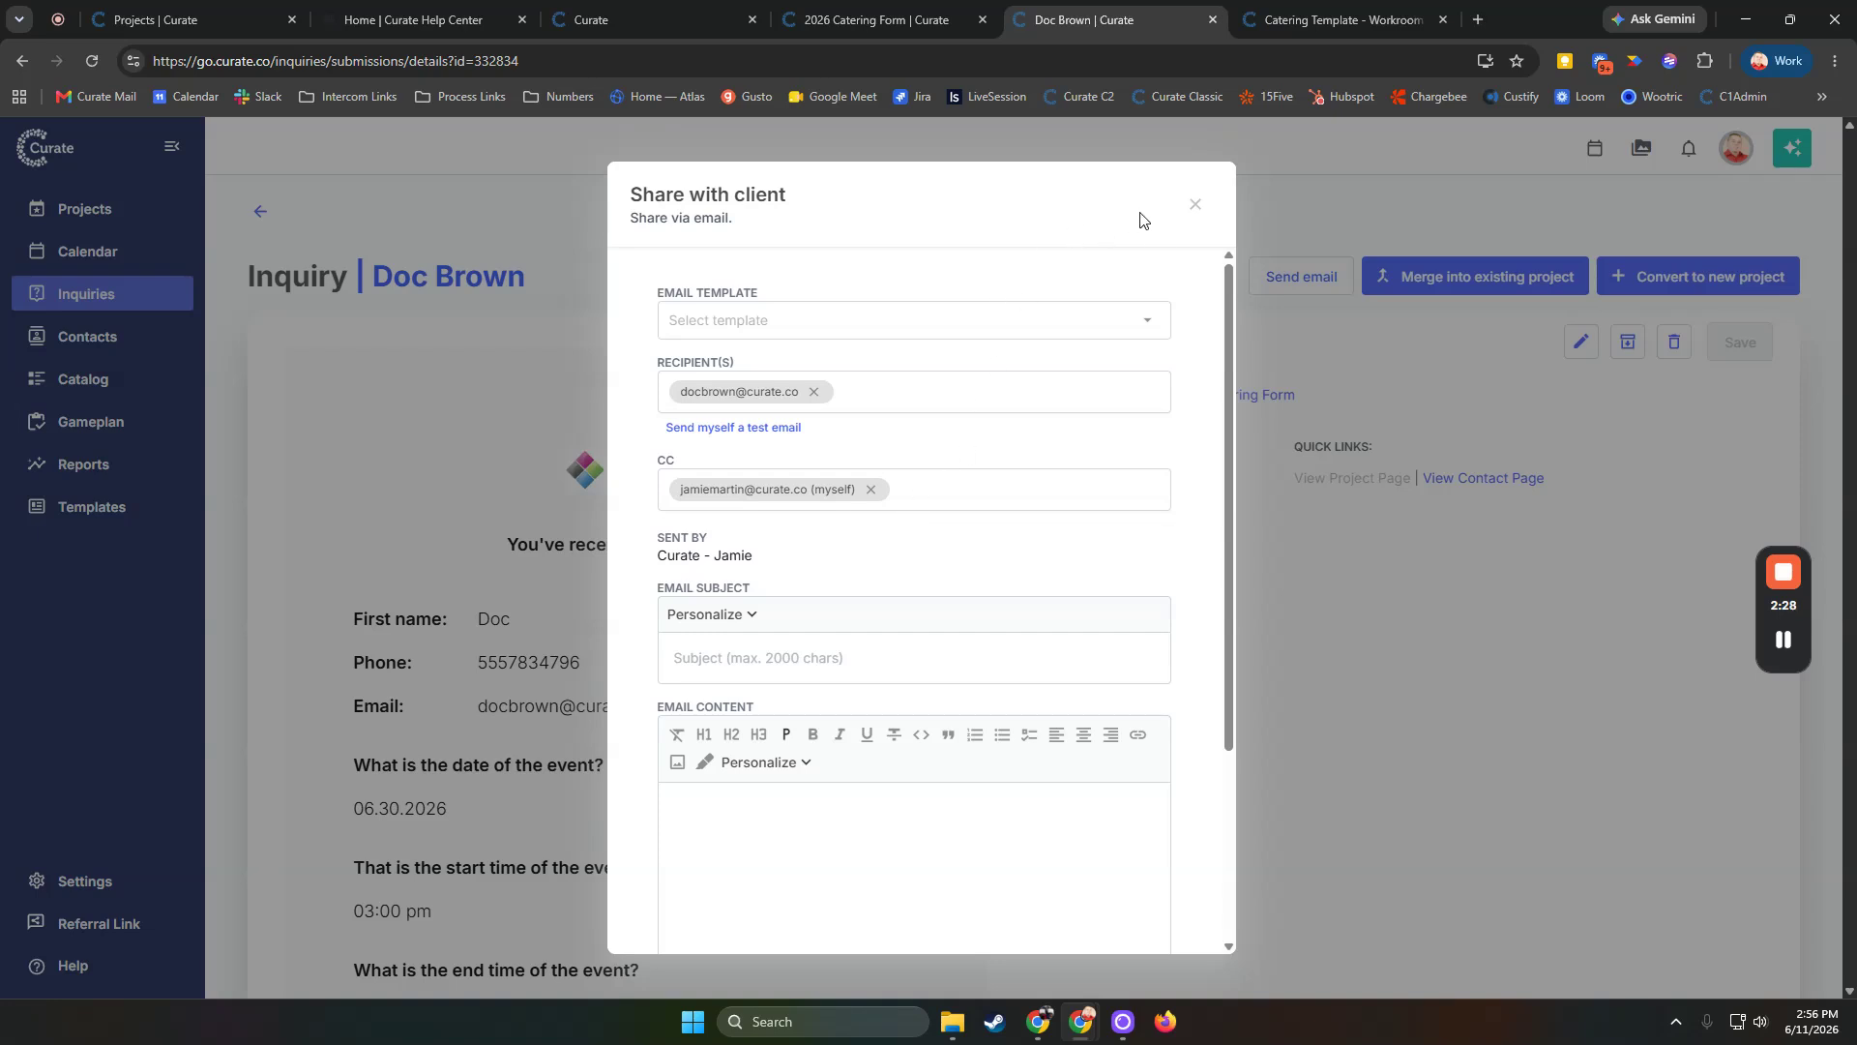
{"action": "left_click", "coordinate": [1196, 204]}
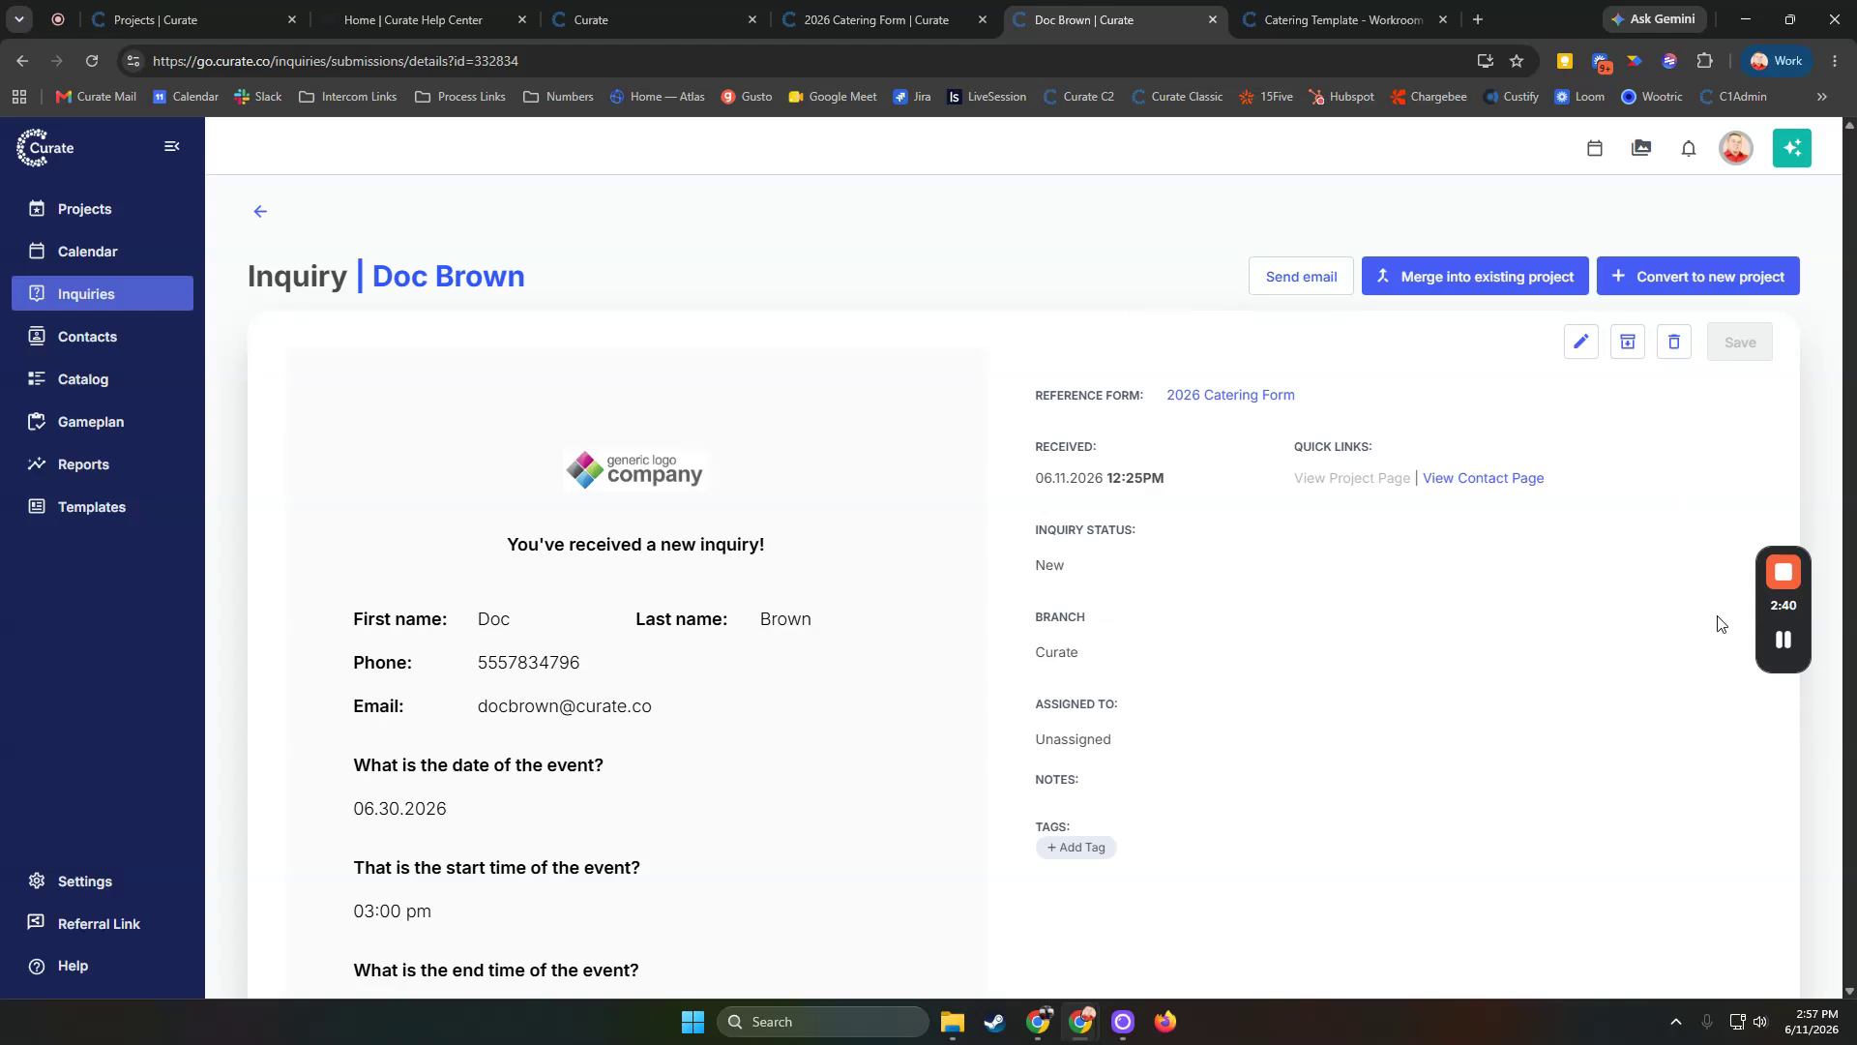
Start converting the inquiry into a new project, duplicating from the Catering Template project
{"action": "left_click_drag", "start_coordinate": [1770, 618], "coordinate": [705, 564]}
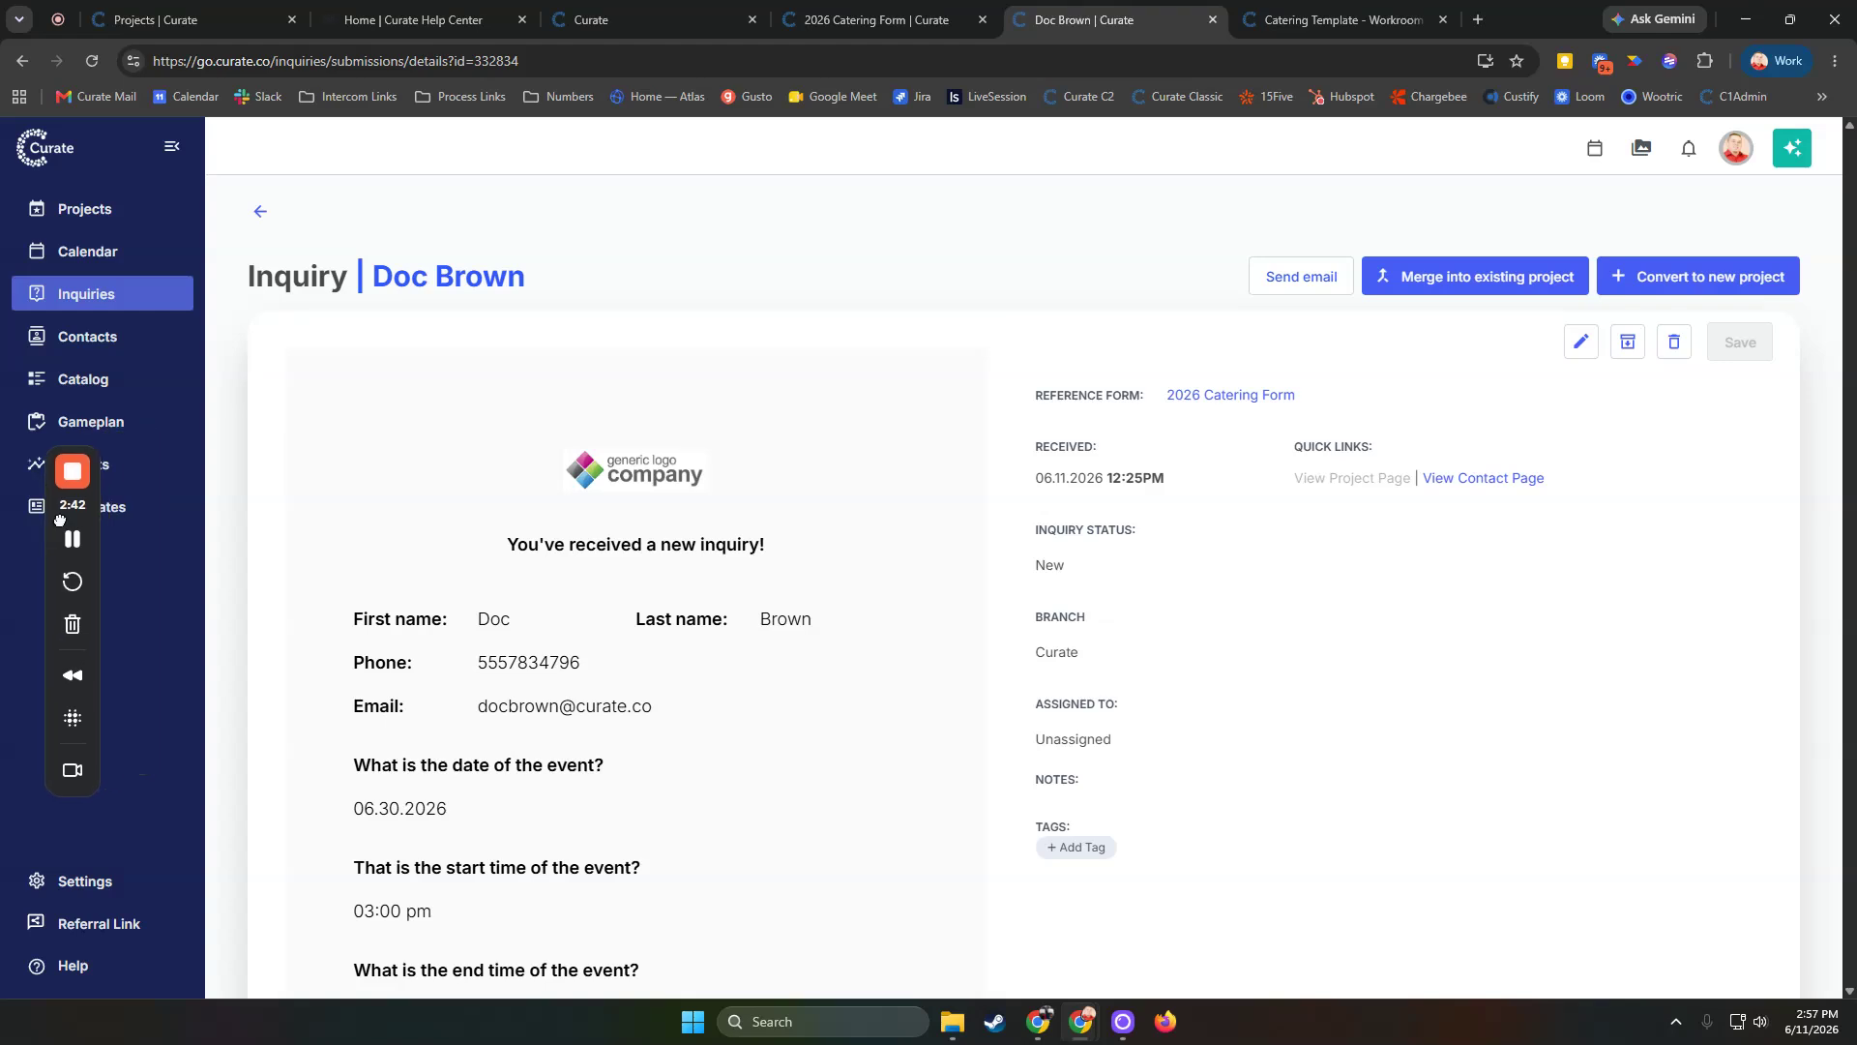
{"action": "left_click", "coordinate": [1655, 281]}
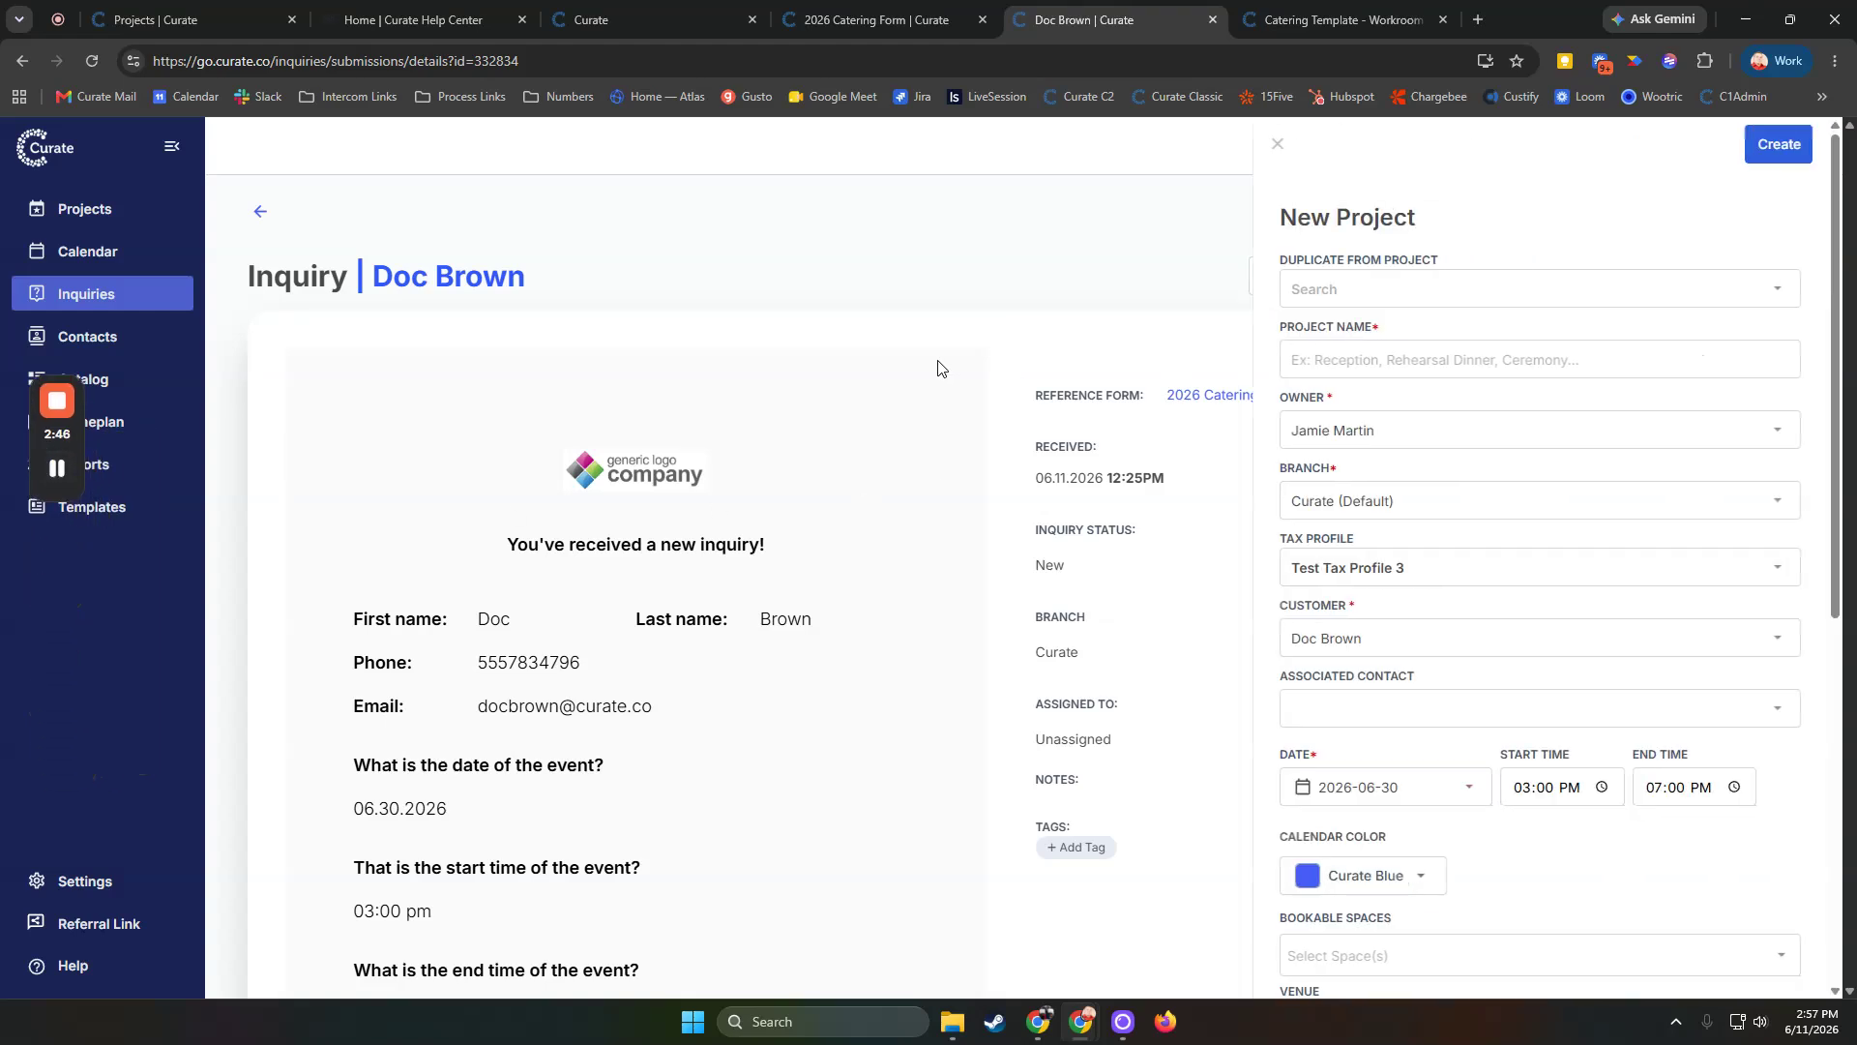
{"action": "left_click", "coordinate": [1444, 290]}
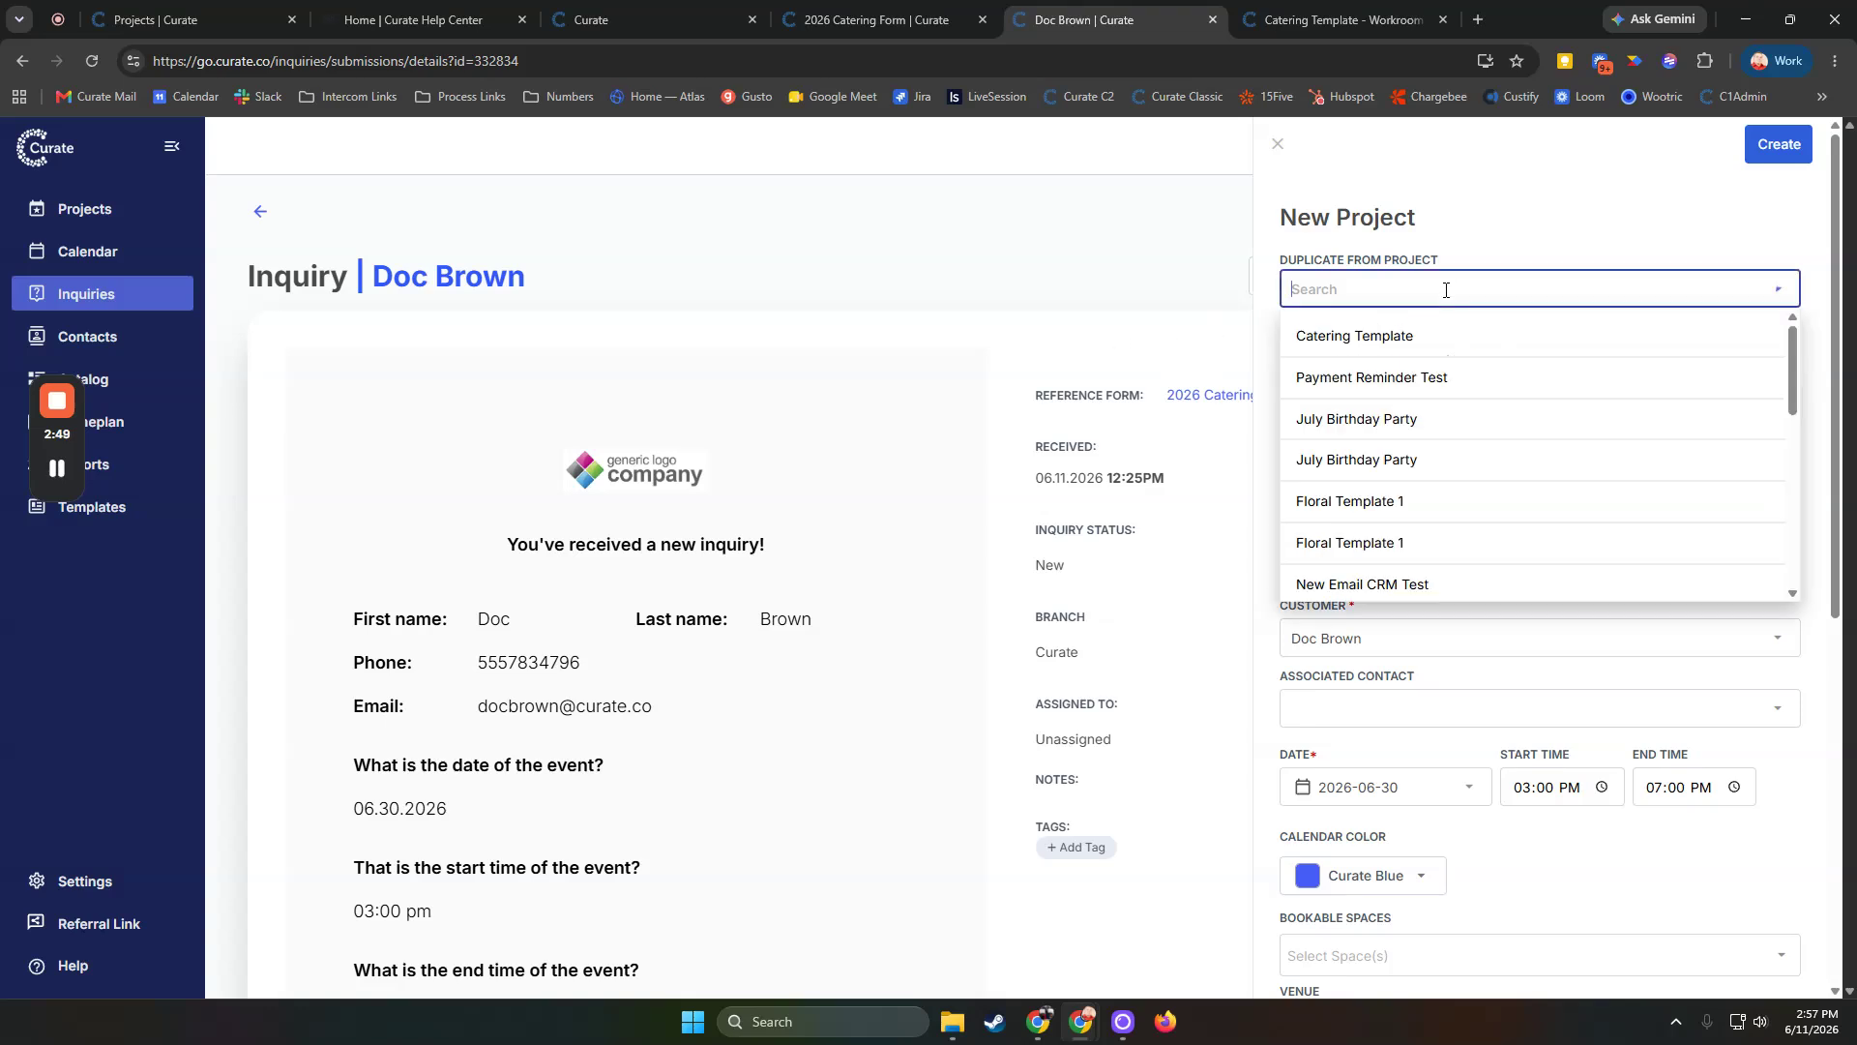
{"action": "left_click", "coordinate": [1367, 350]}
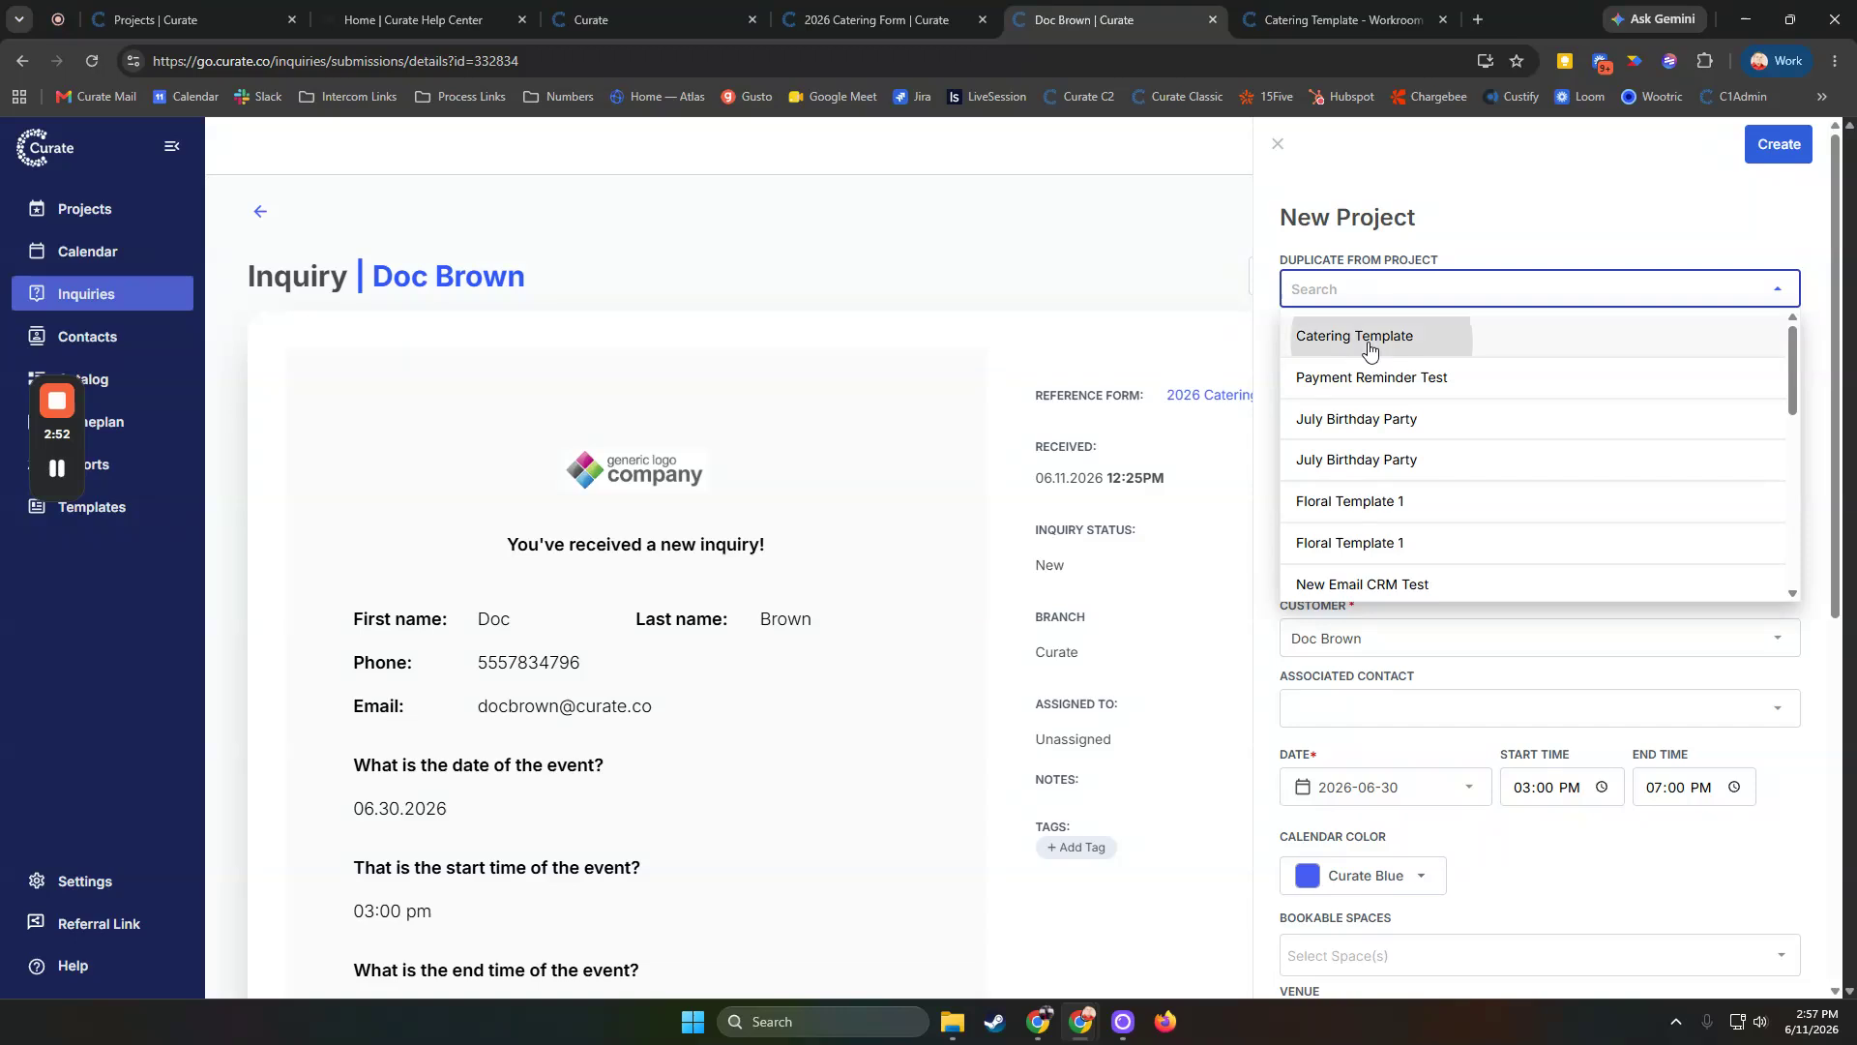
Name the new project Doc Brown's Event
{"action": "left_click_drag", "start_coordinate": [1434, 358], "coordinate": [1274, 353]}
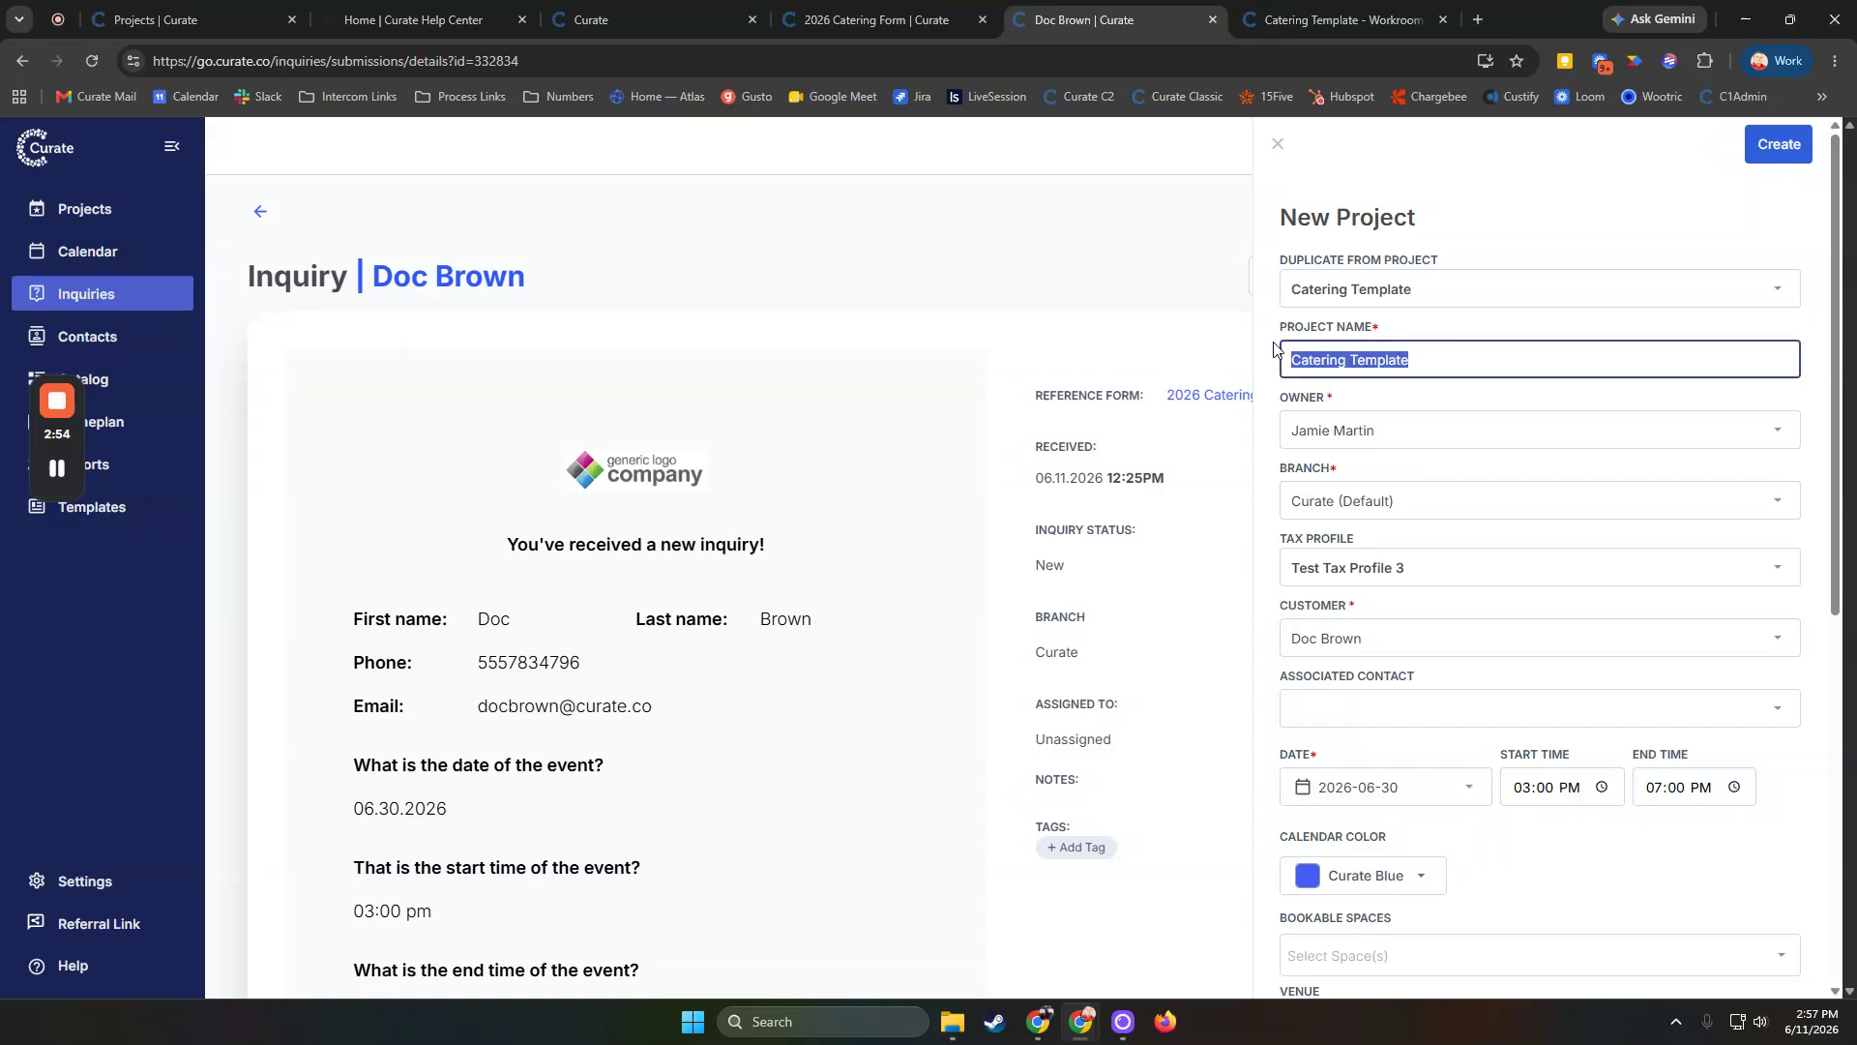
{"action": "type", "text": "Doc "}
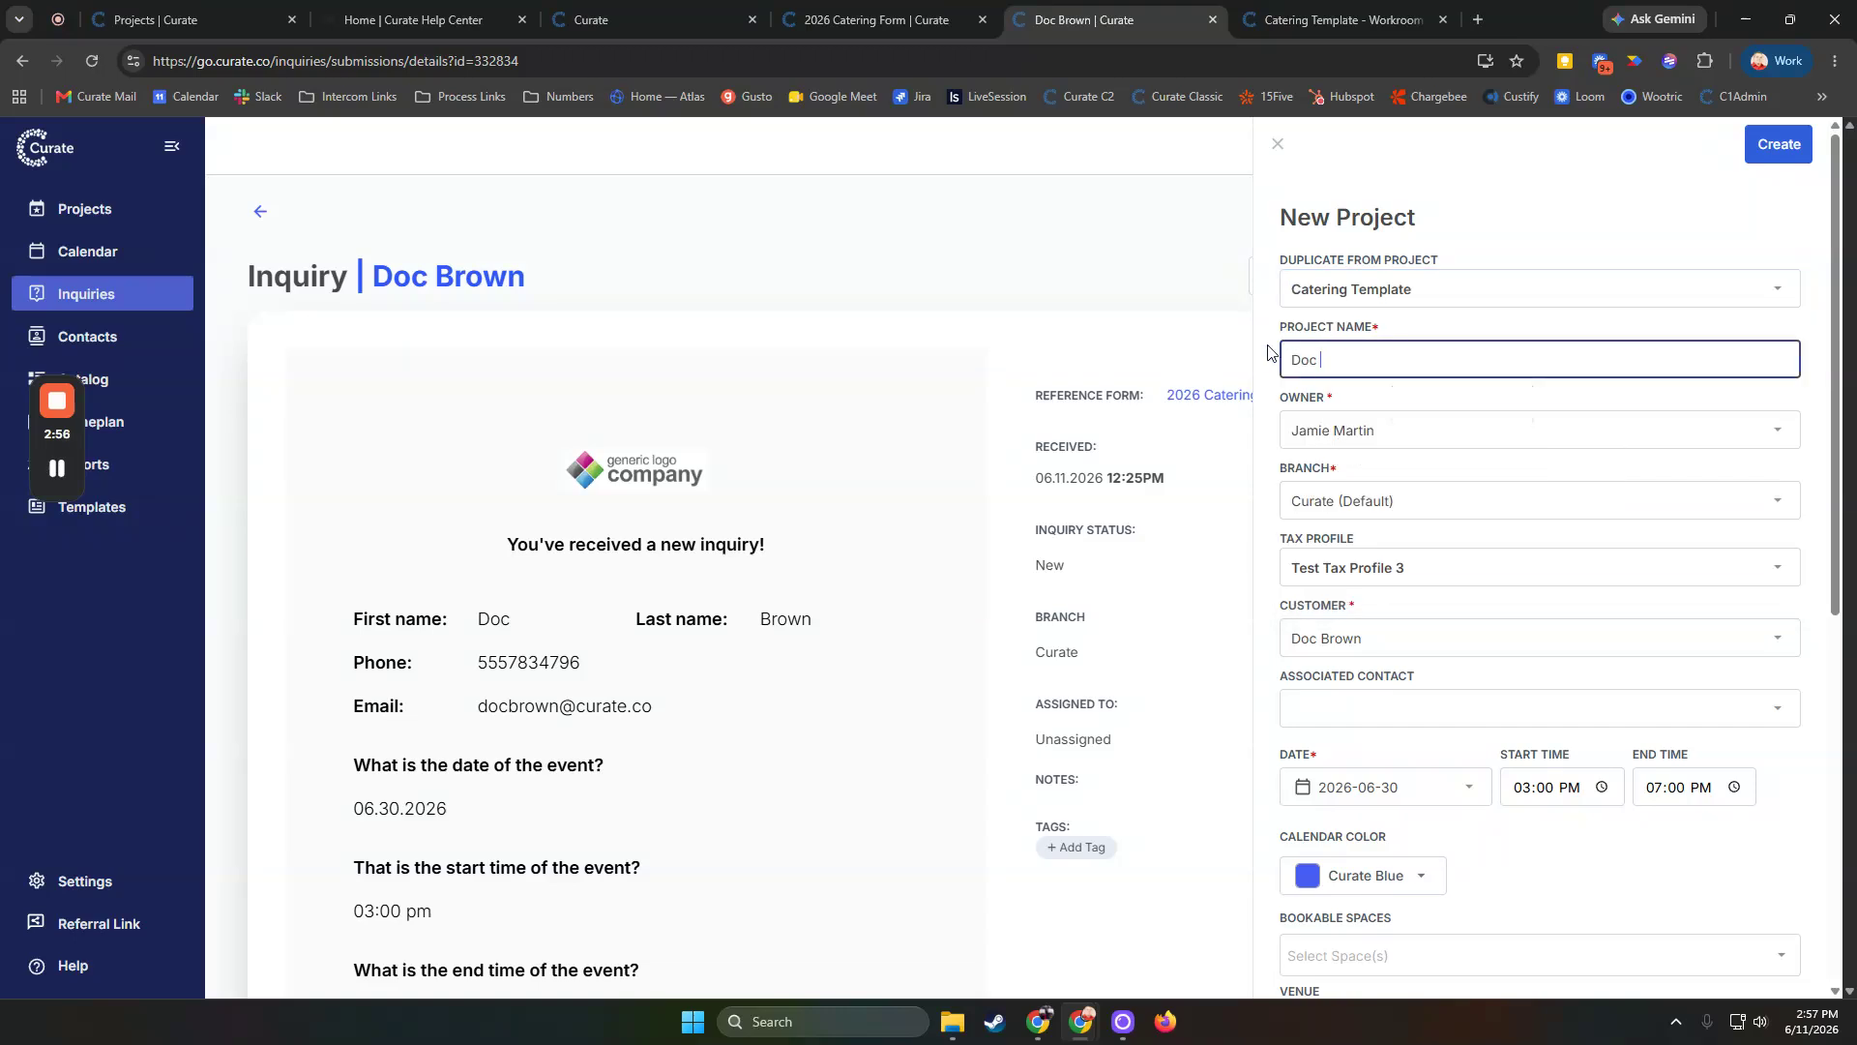
{"action": "type", "text": "Brown's EWvent"}
{"action": "key", "text": "BackSpace"}
Review the new project's calendar color, venue and bookable space options without changing them
{"action": "scroll", "coordinate": [1592, 771], "scroll_direction": "down", "scroll_amount": 2}
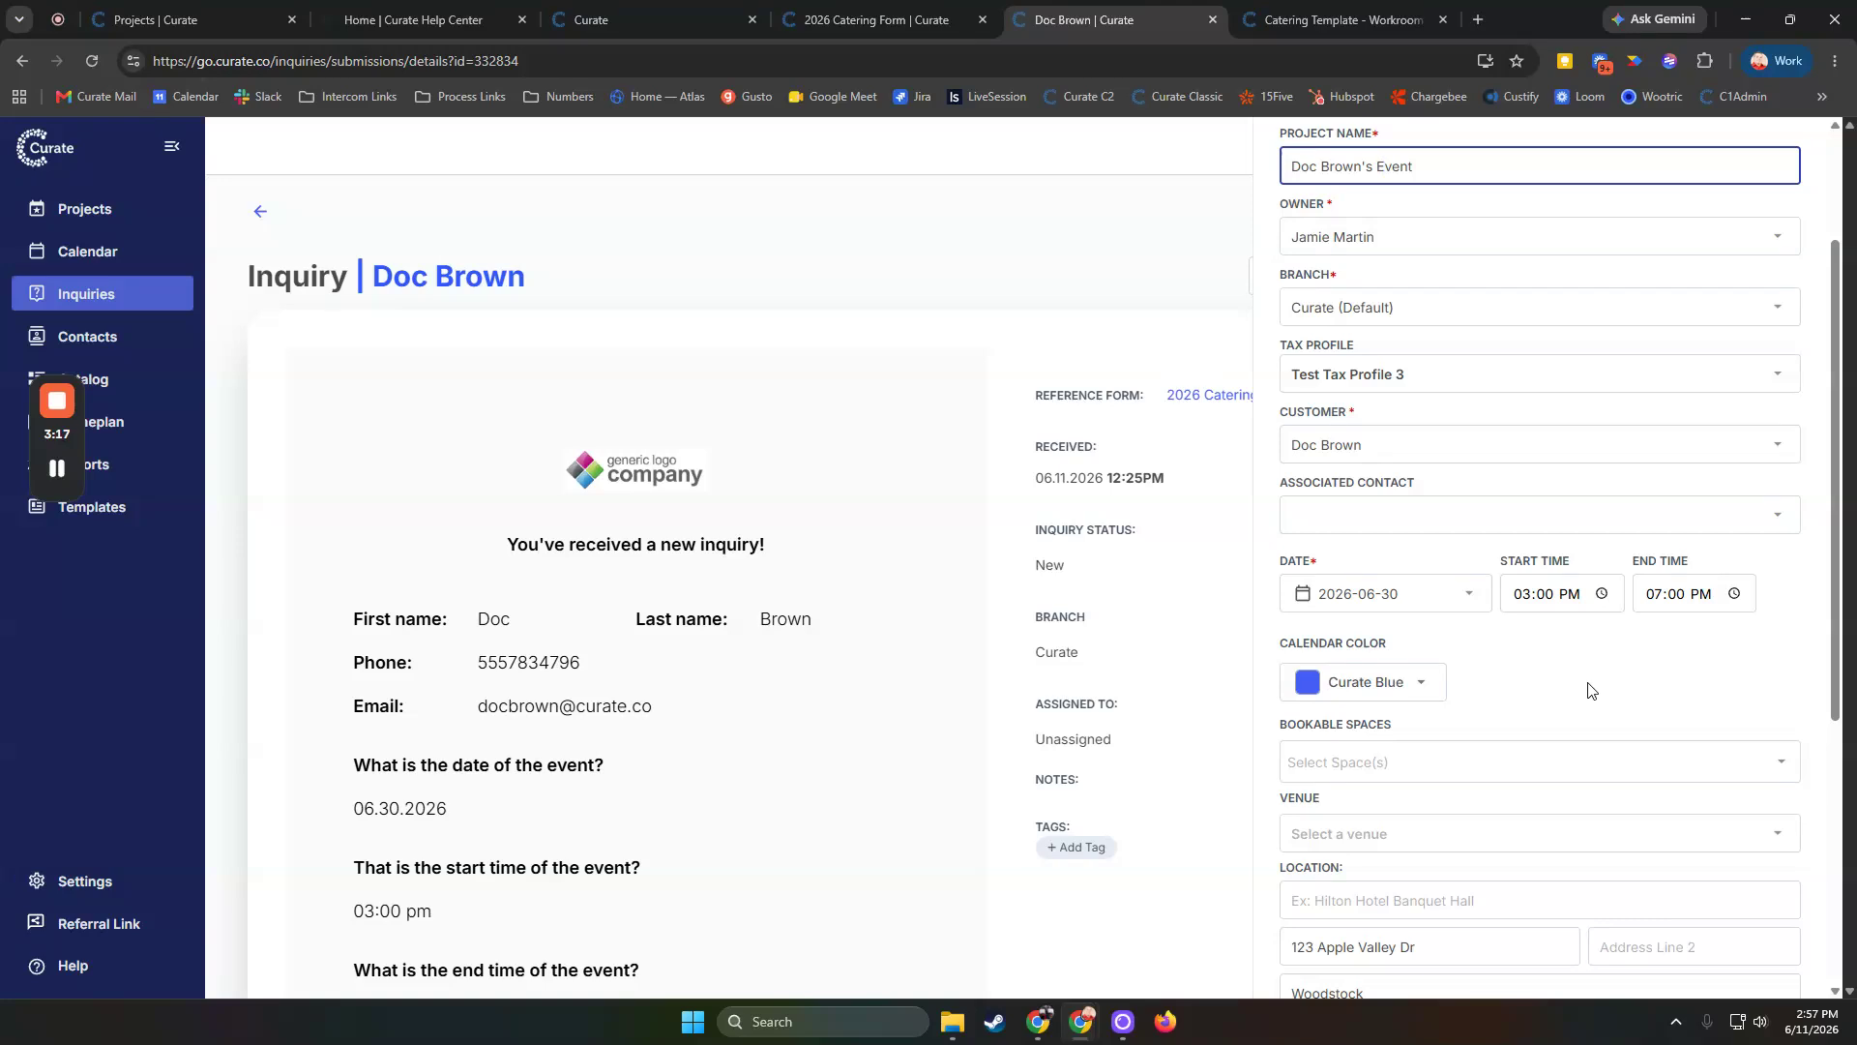
{"action": "left_click", "coordinate": [1395, 692]}
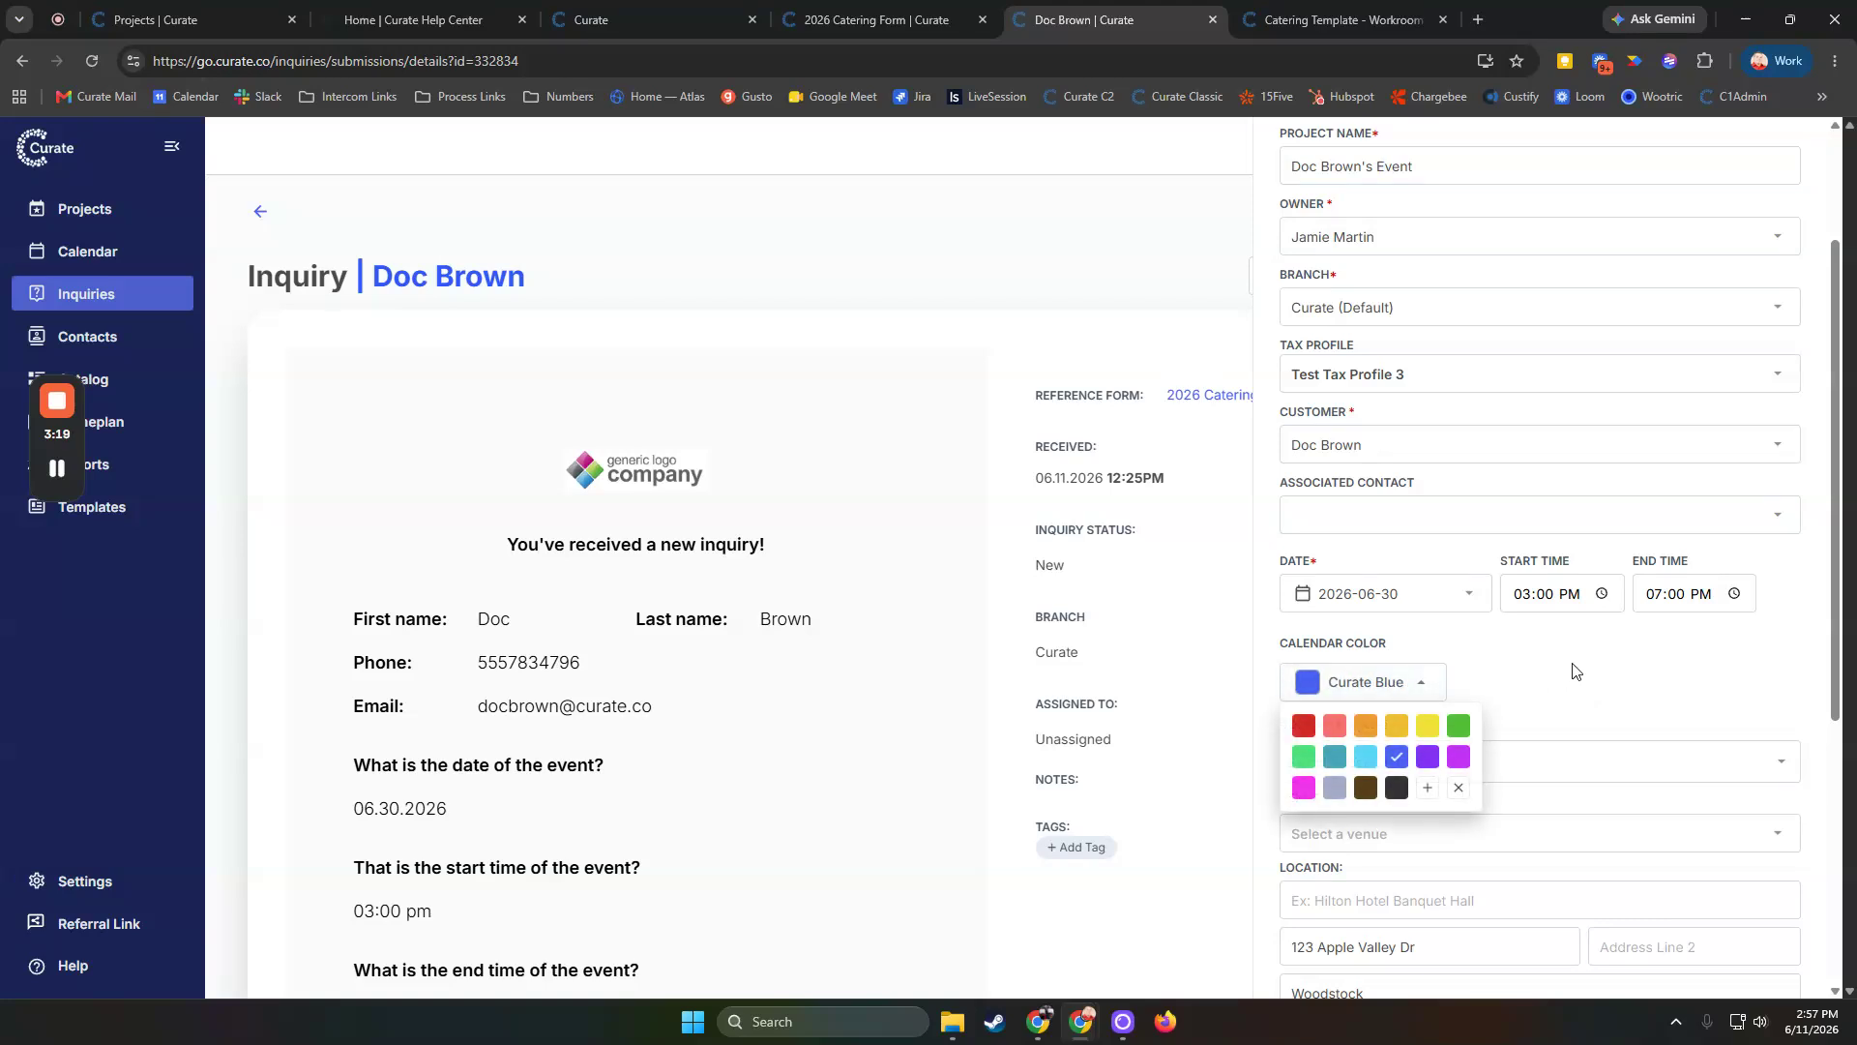
{"action": "left_click", "coordinate": [1594, 651]}
{"action": "scroll", "coordinate": [1594, 651], "scroll_direction": "down", "scroll_amount": 4}
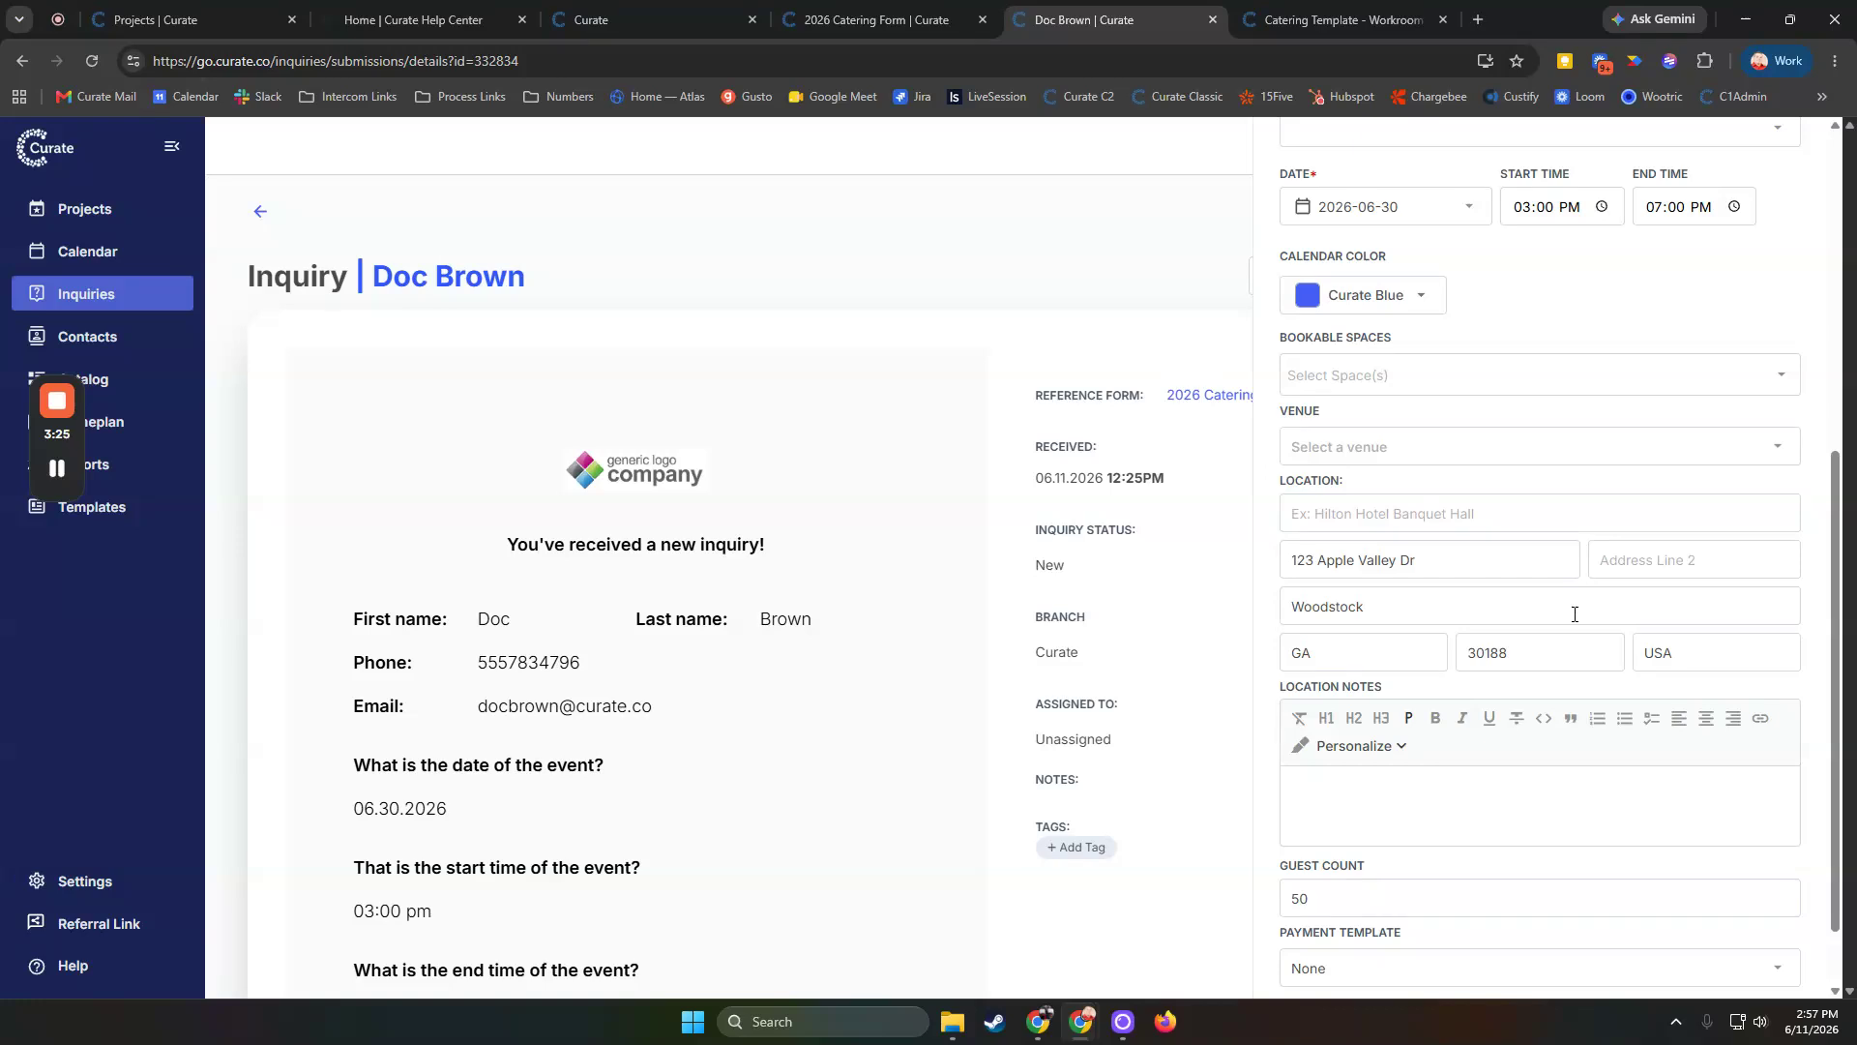
{"action": "left_click", "coordinate": [1374, 444]}
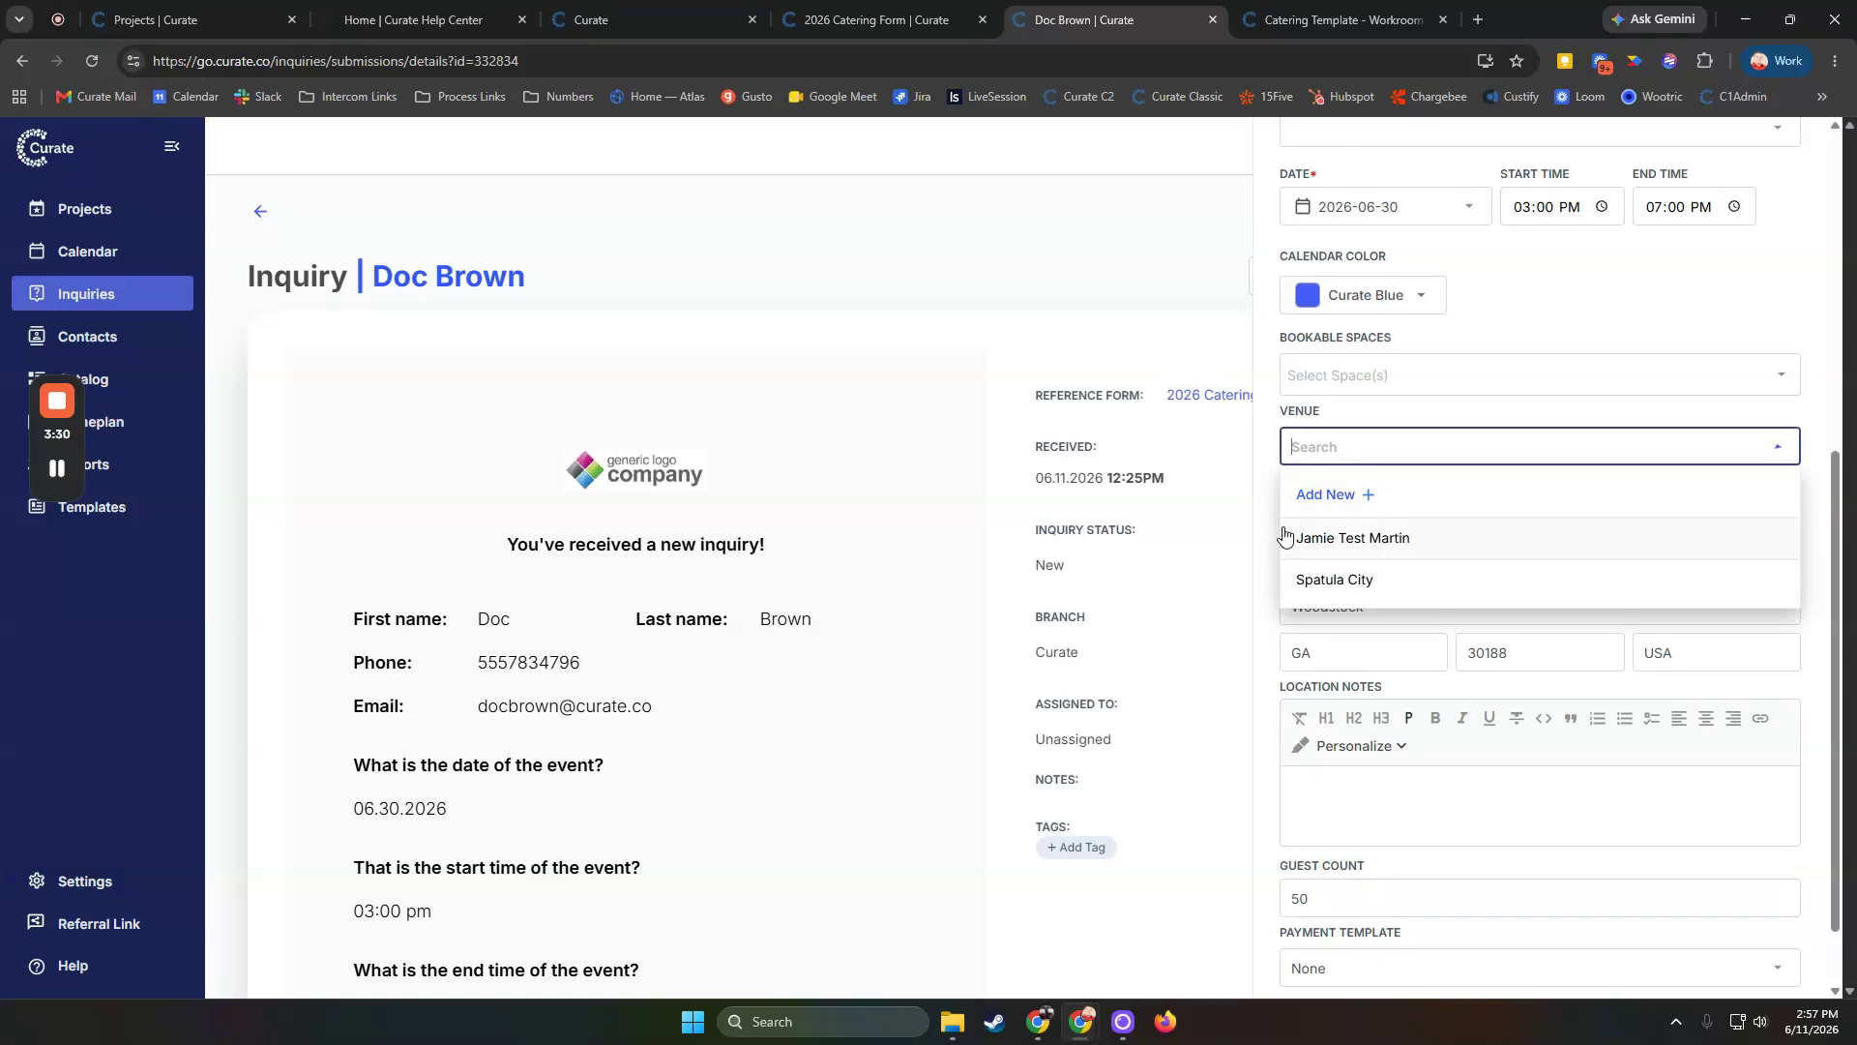
{"action": "left_click", "coordinate": [1396, 416]}
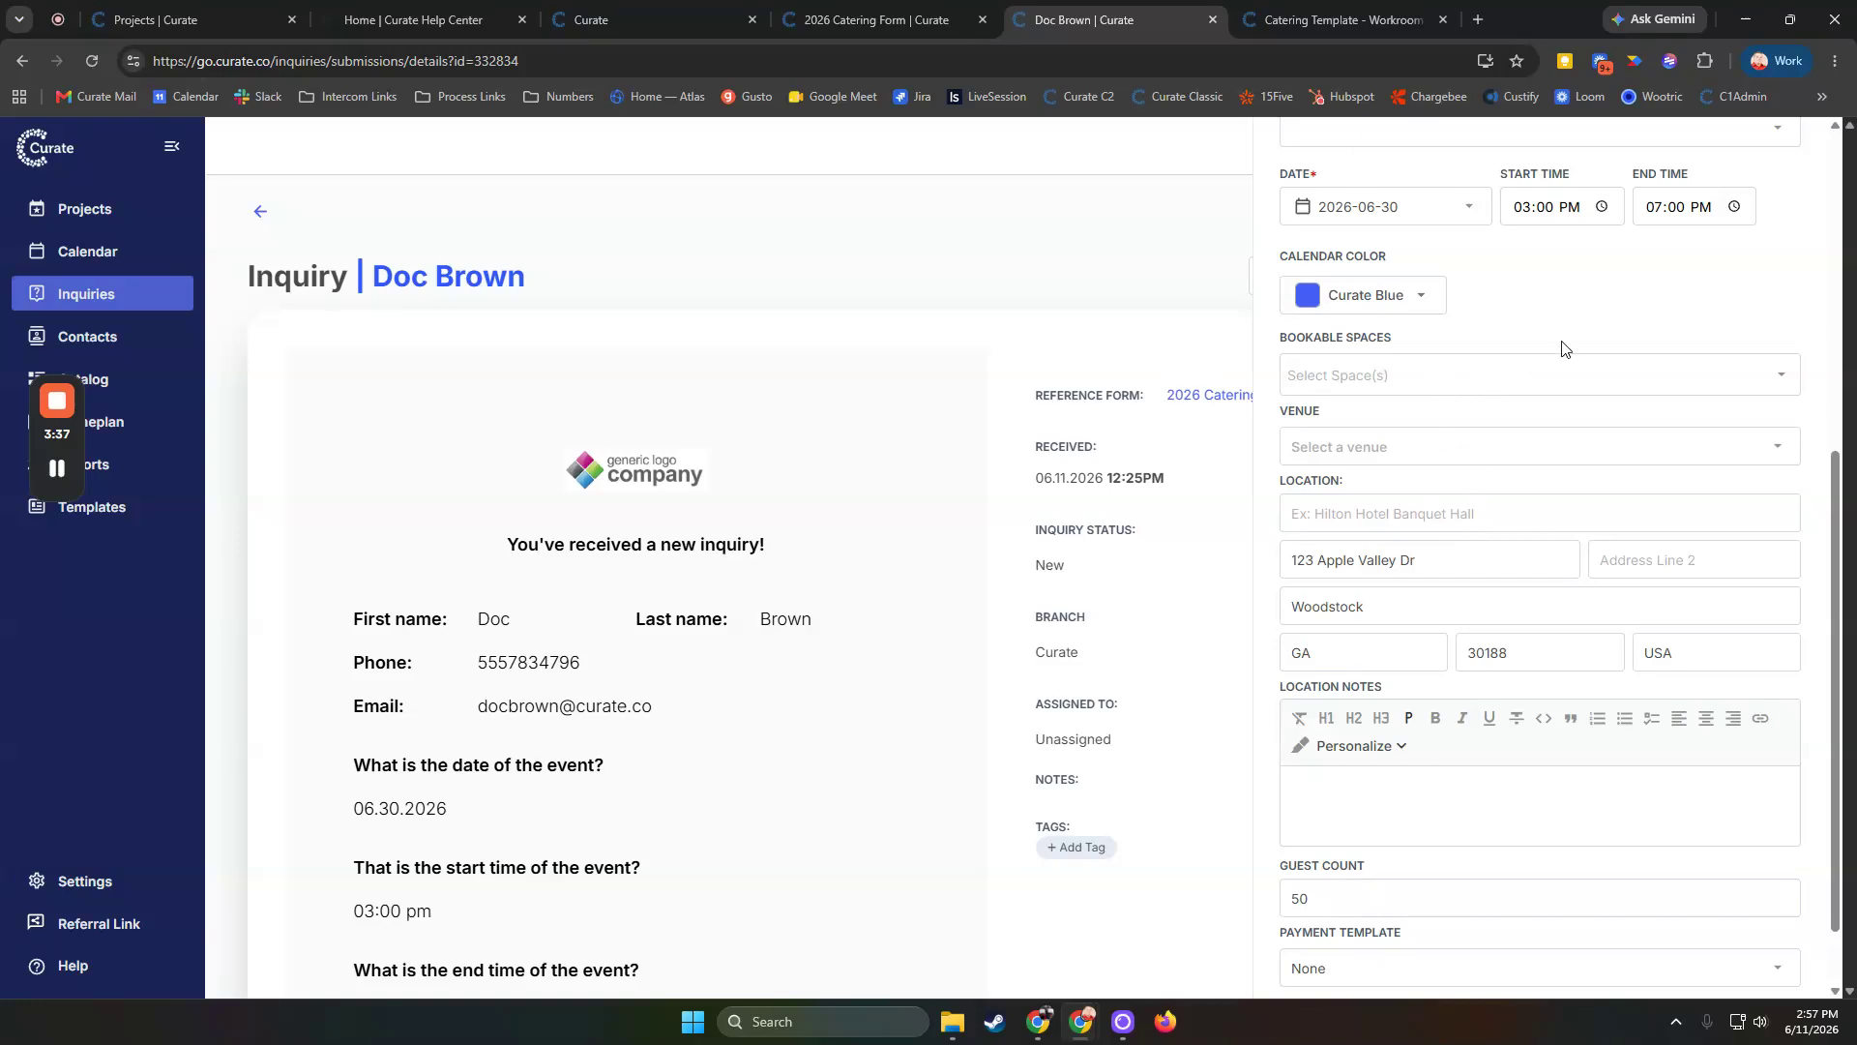
{"action": "left_click", "coordinate": [1398, 375]}
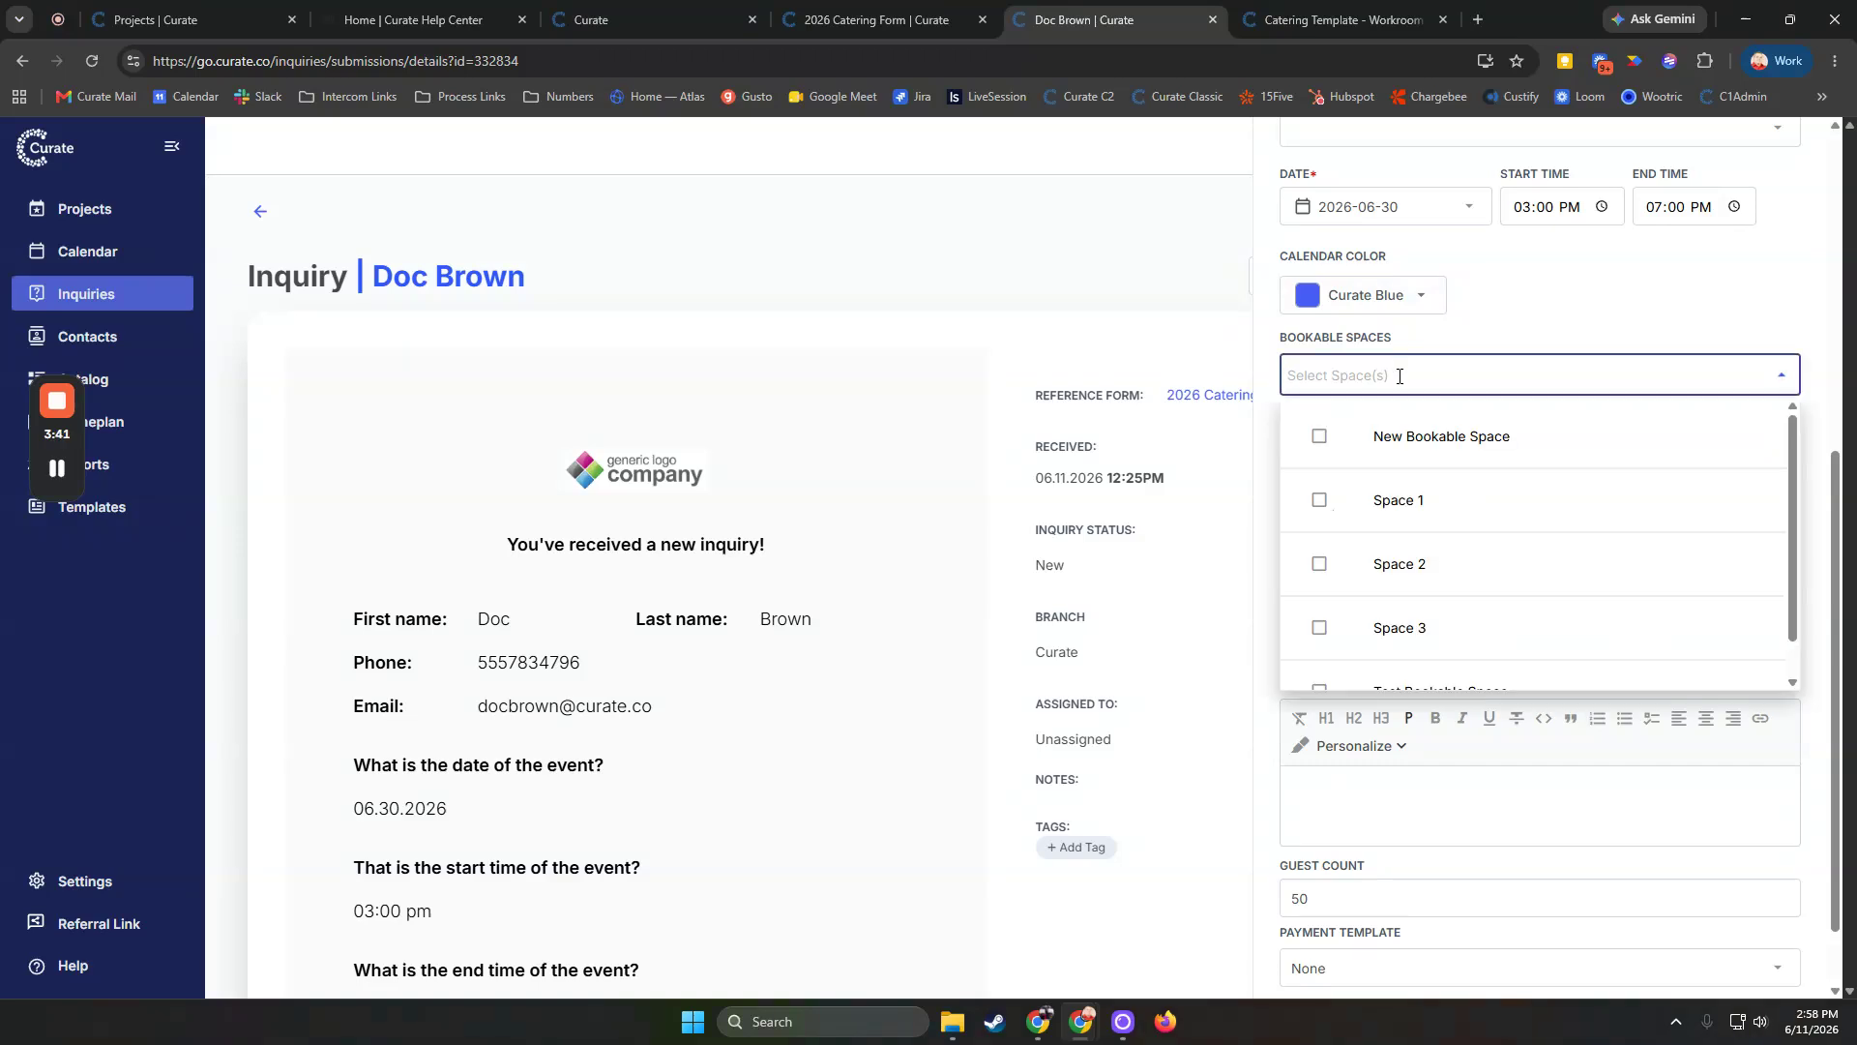
{"action": "left_click", "coordinate": [1525, 335]}
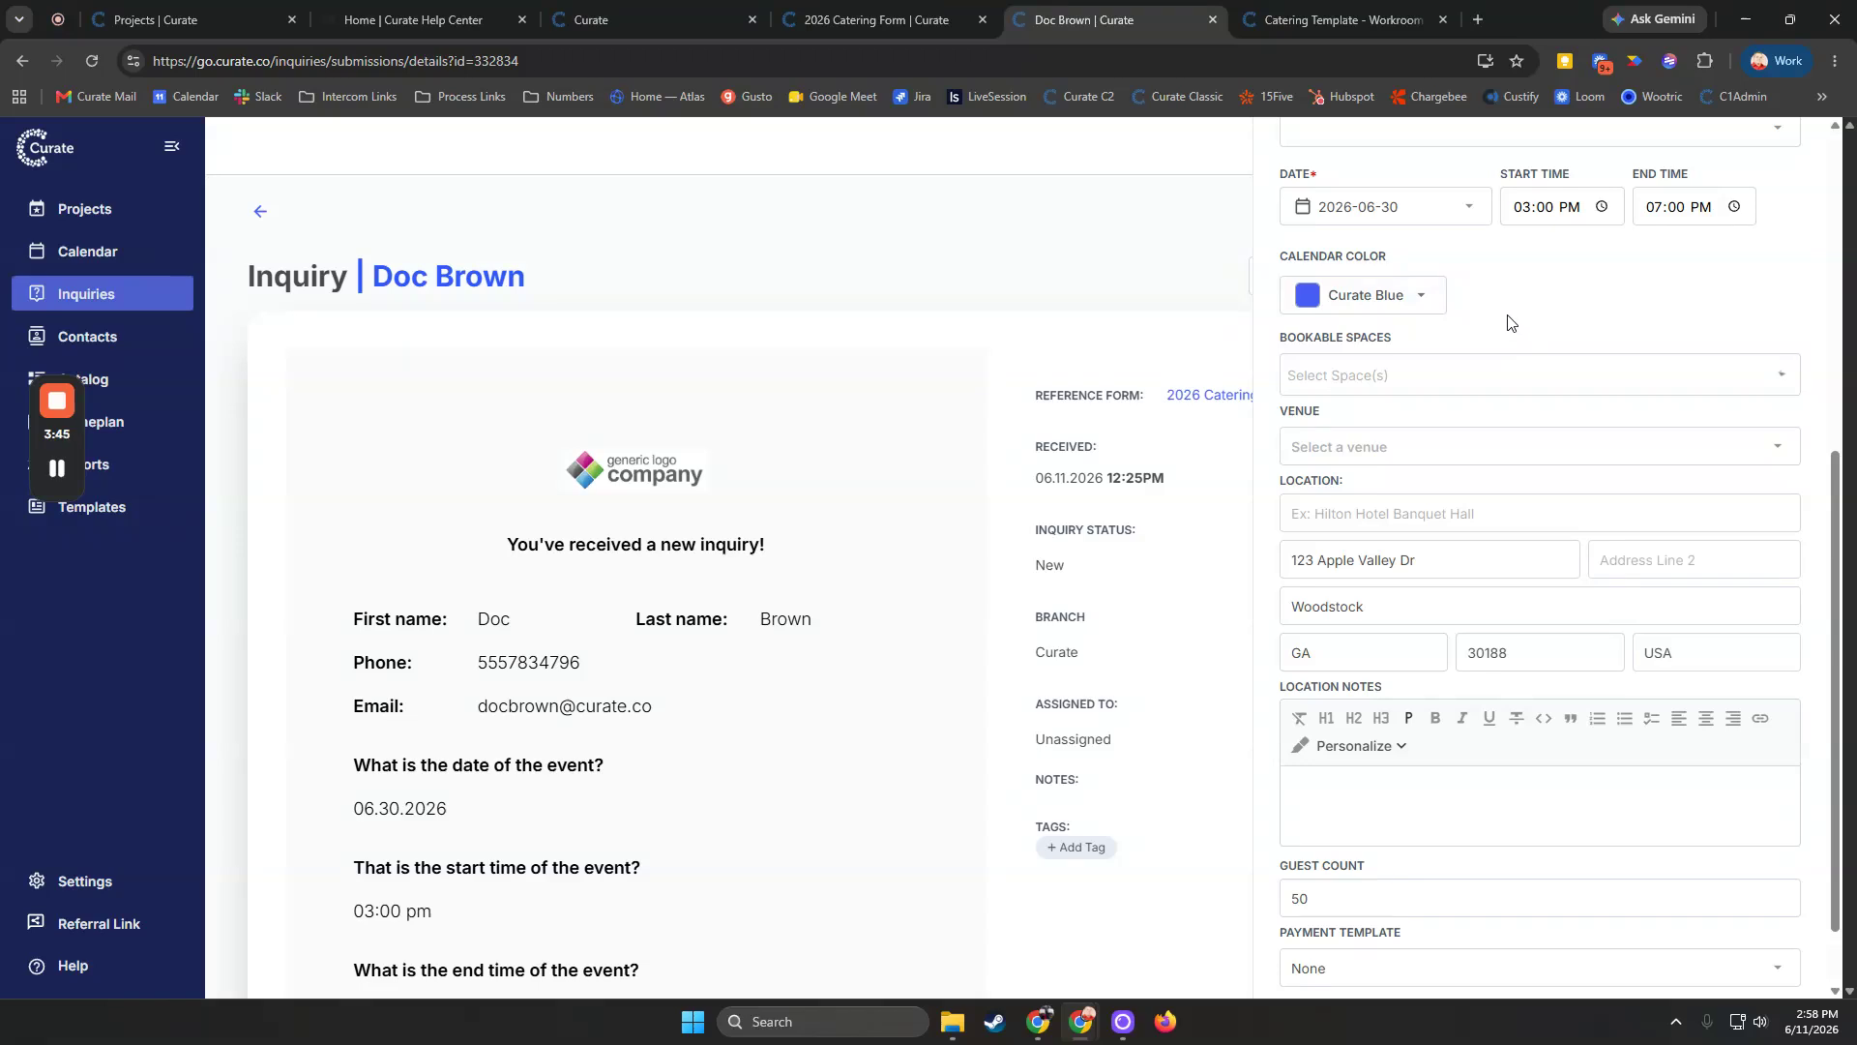
{"action": "scroll", "coordinate": [1519, 469], "scroll_direction": "down", "scroll_amount": 1}
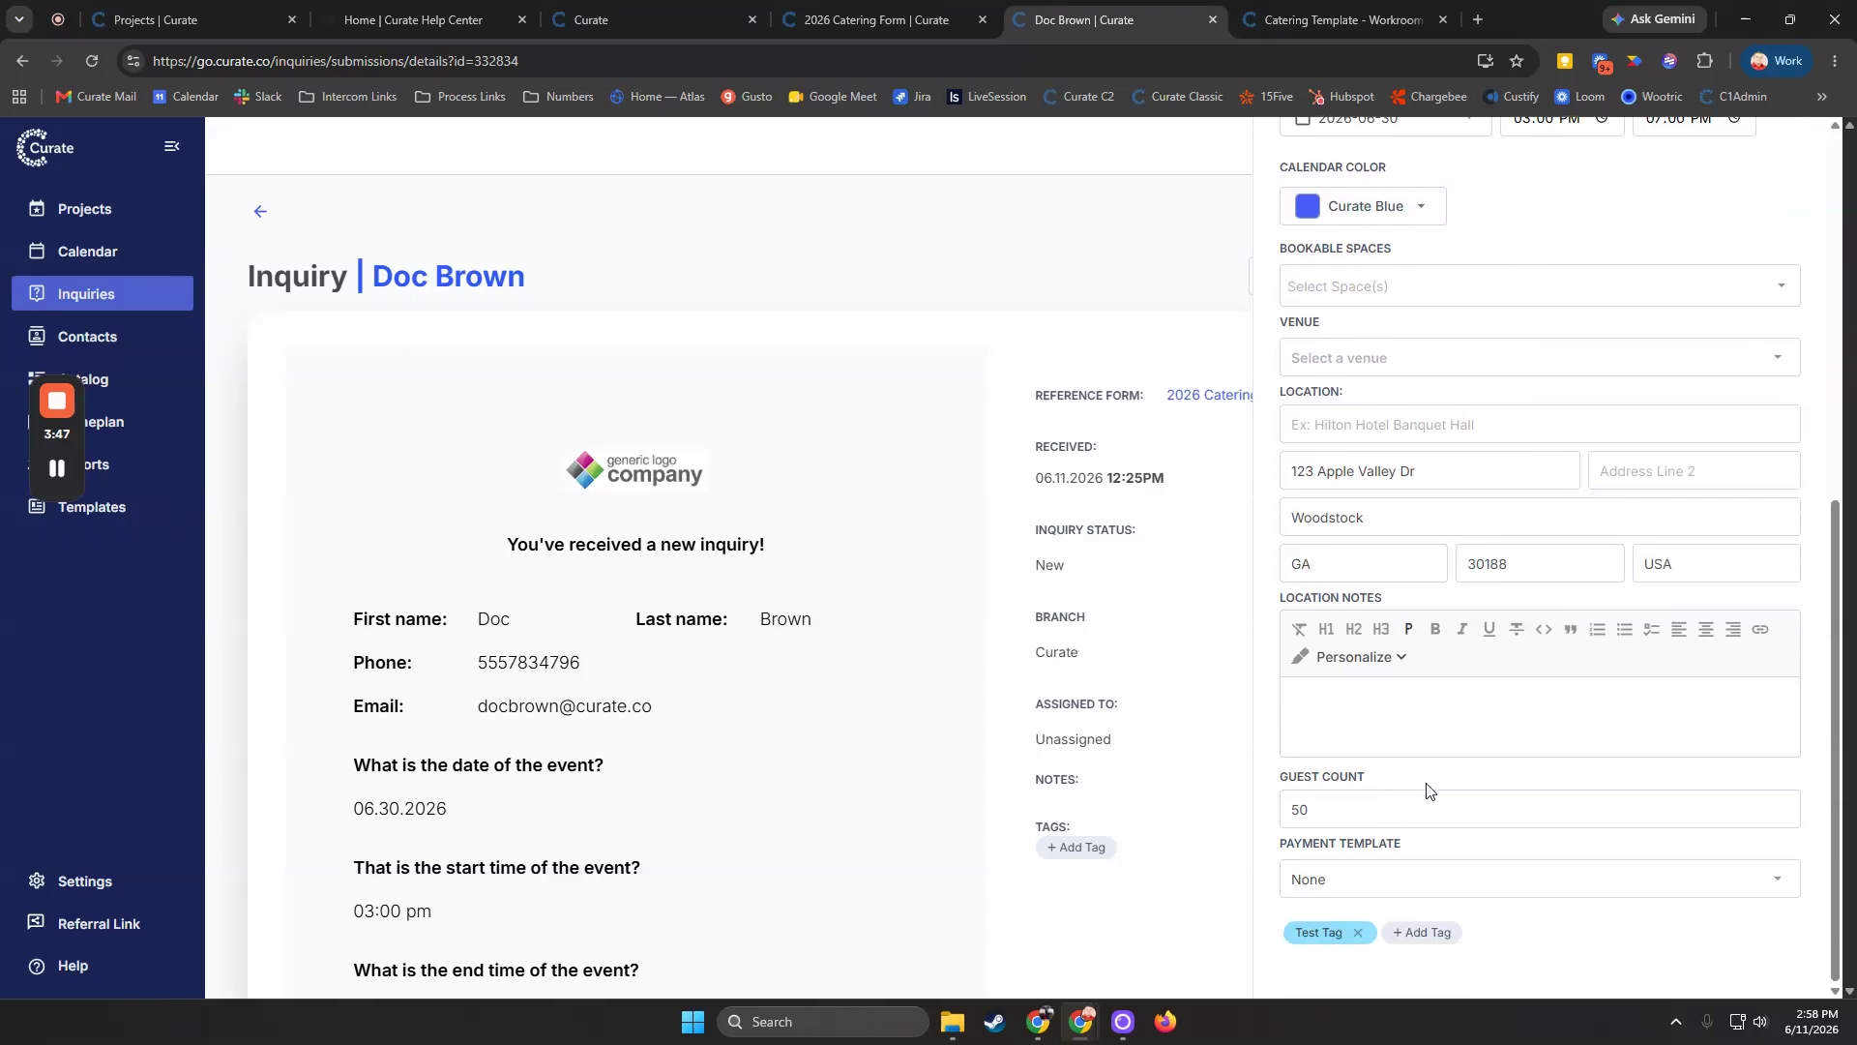
{"action": "scroll", "coordinate": [1427, 790], "scroll_direction": "up", "scroll_amount": 7}
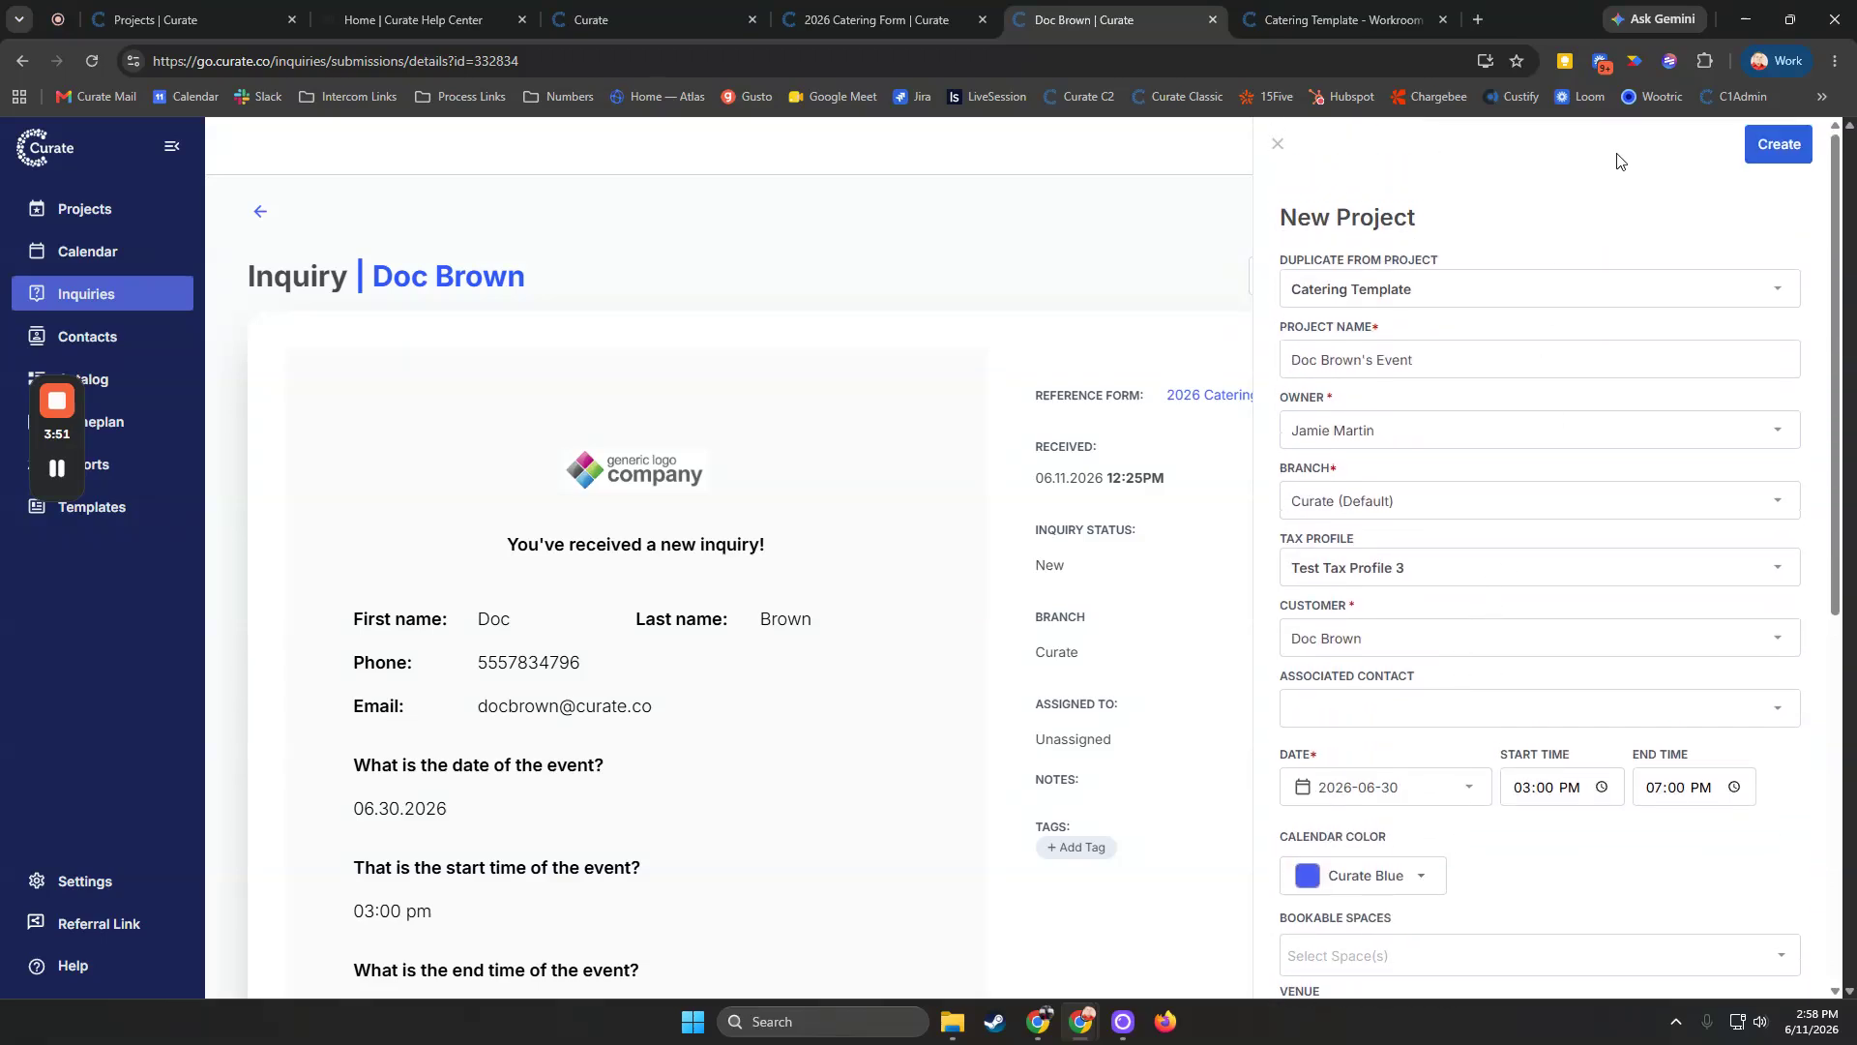
Create the project and open it
{"action": "left_click", "coordinate": [1751, 143]}
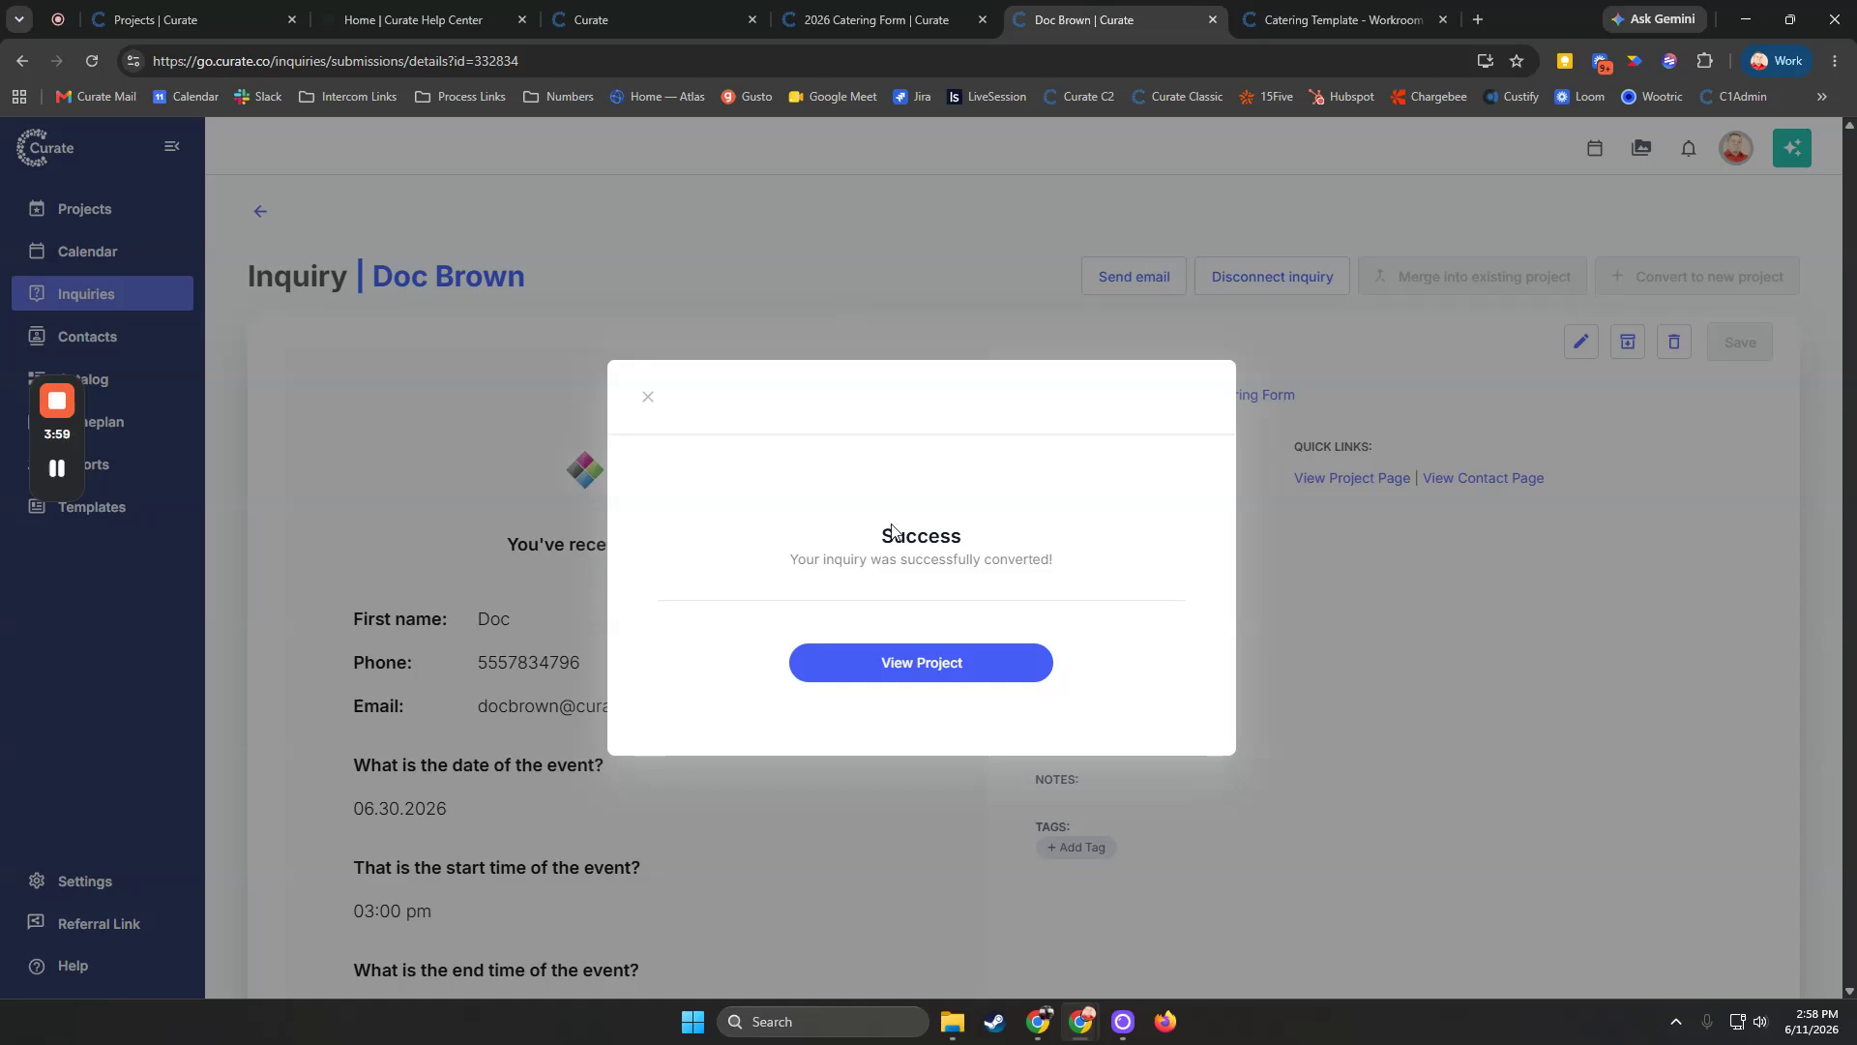
{"action": "left_click", "coordinate": [921, 660]}
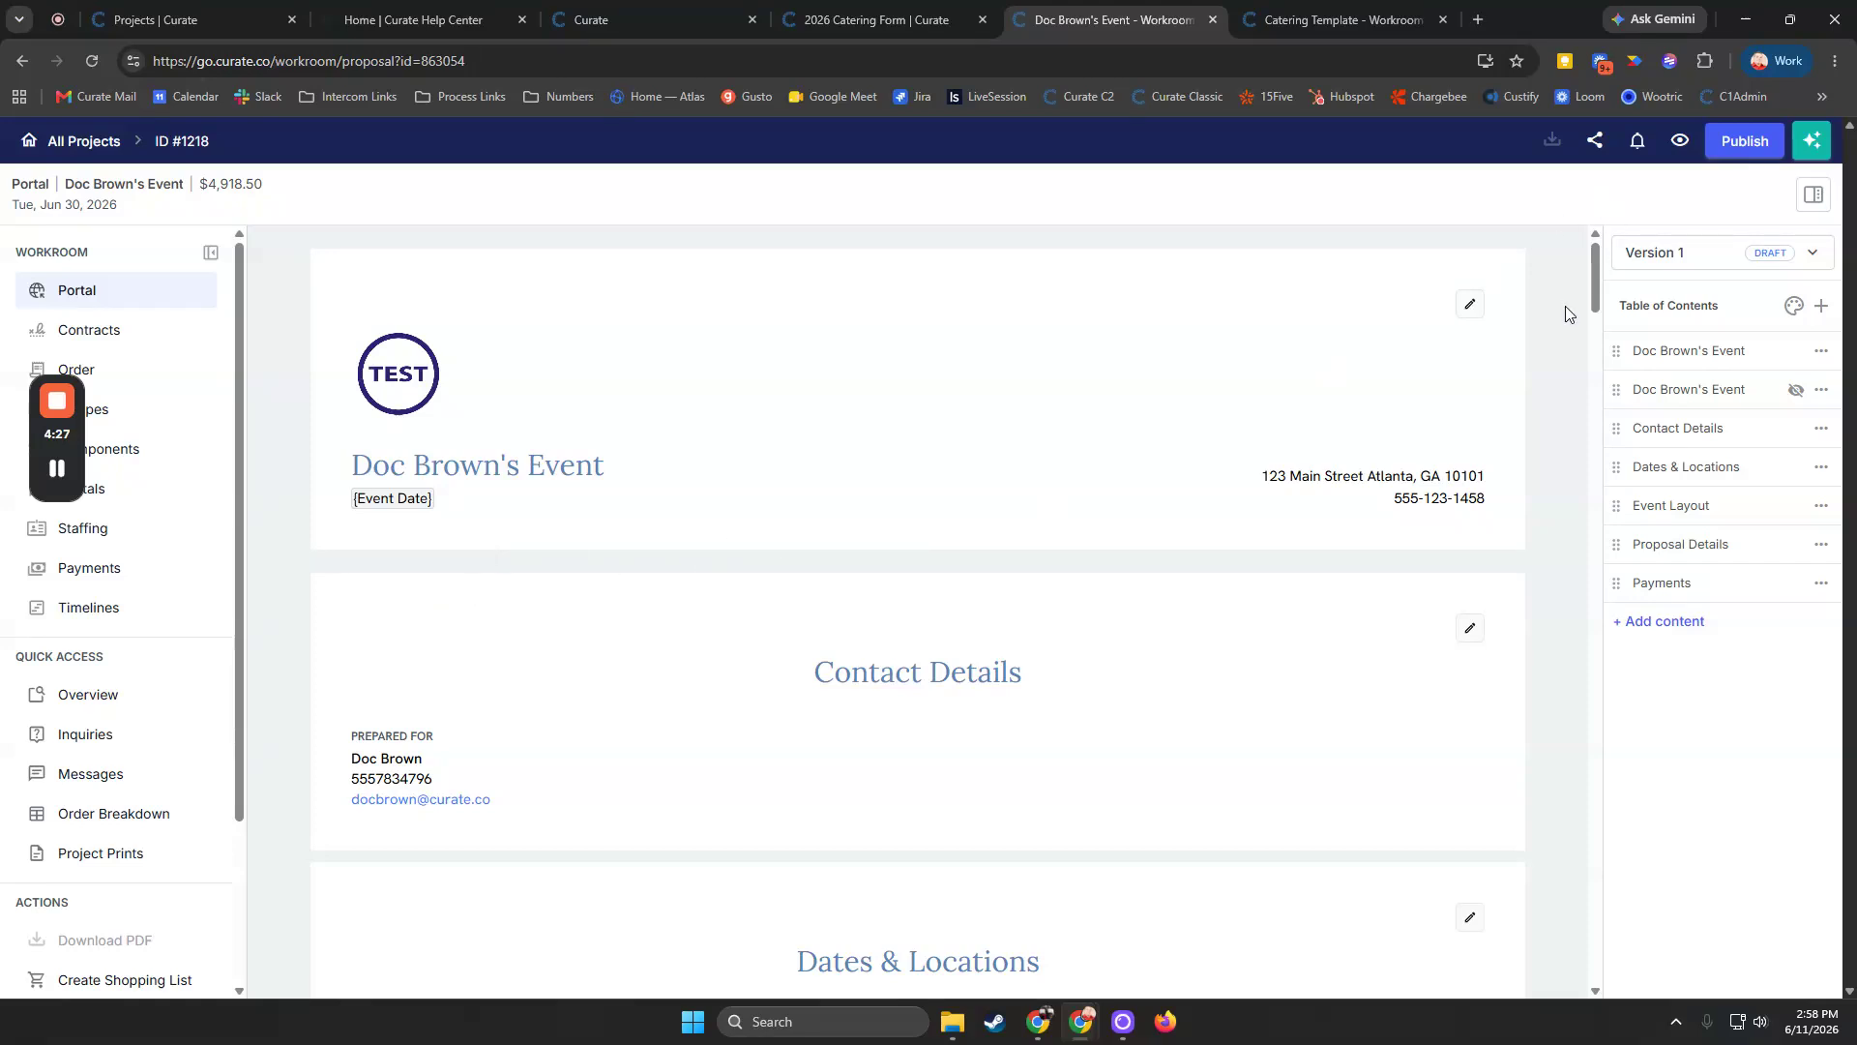
Review the cover section's header, subtitle and text lines in its editor and close it
{"action": "left_click", "coordinate": [1467, 308]}
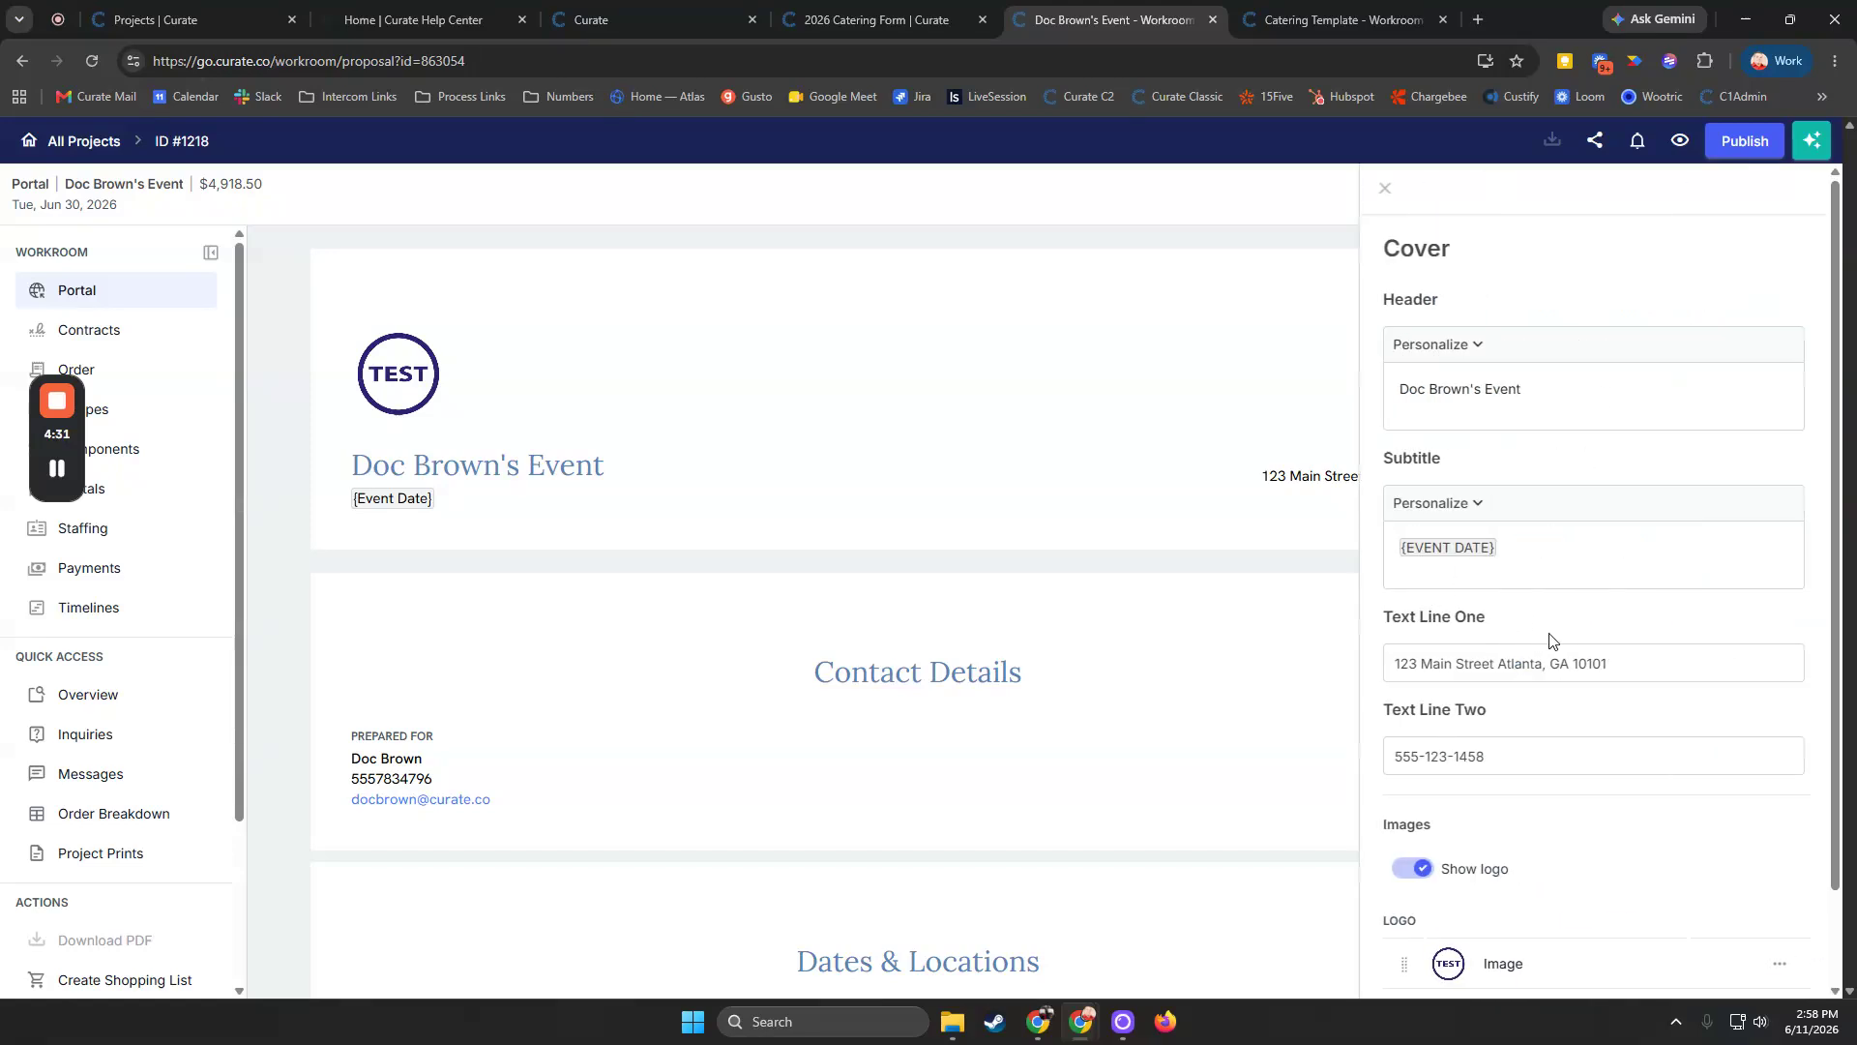
{"action": "scroll", "coordinate": [1549, 641], "scroll_direction": "down", "scroll_amount": 1}
{"action": "scroll", "coordinate": [1571, 658], "scroll_direction": "up", "scroll_amount": 1}
{"action": "left_click", "coordinate": [1384, 188]}
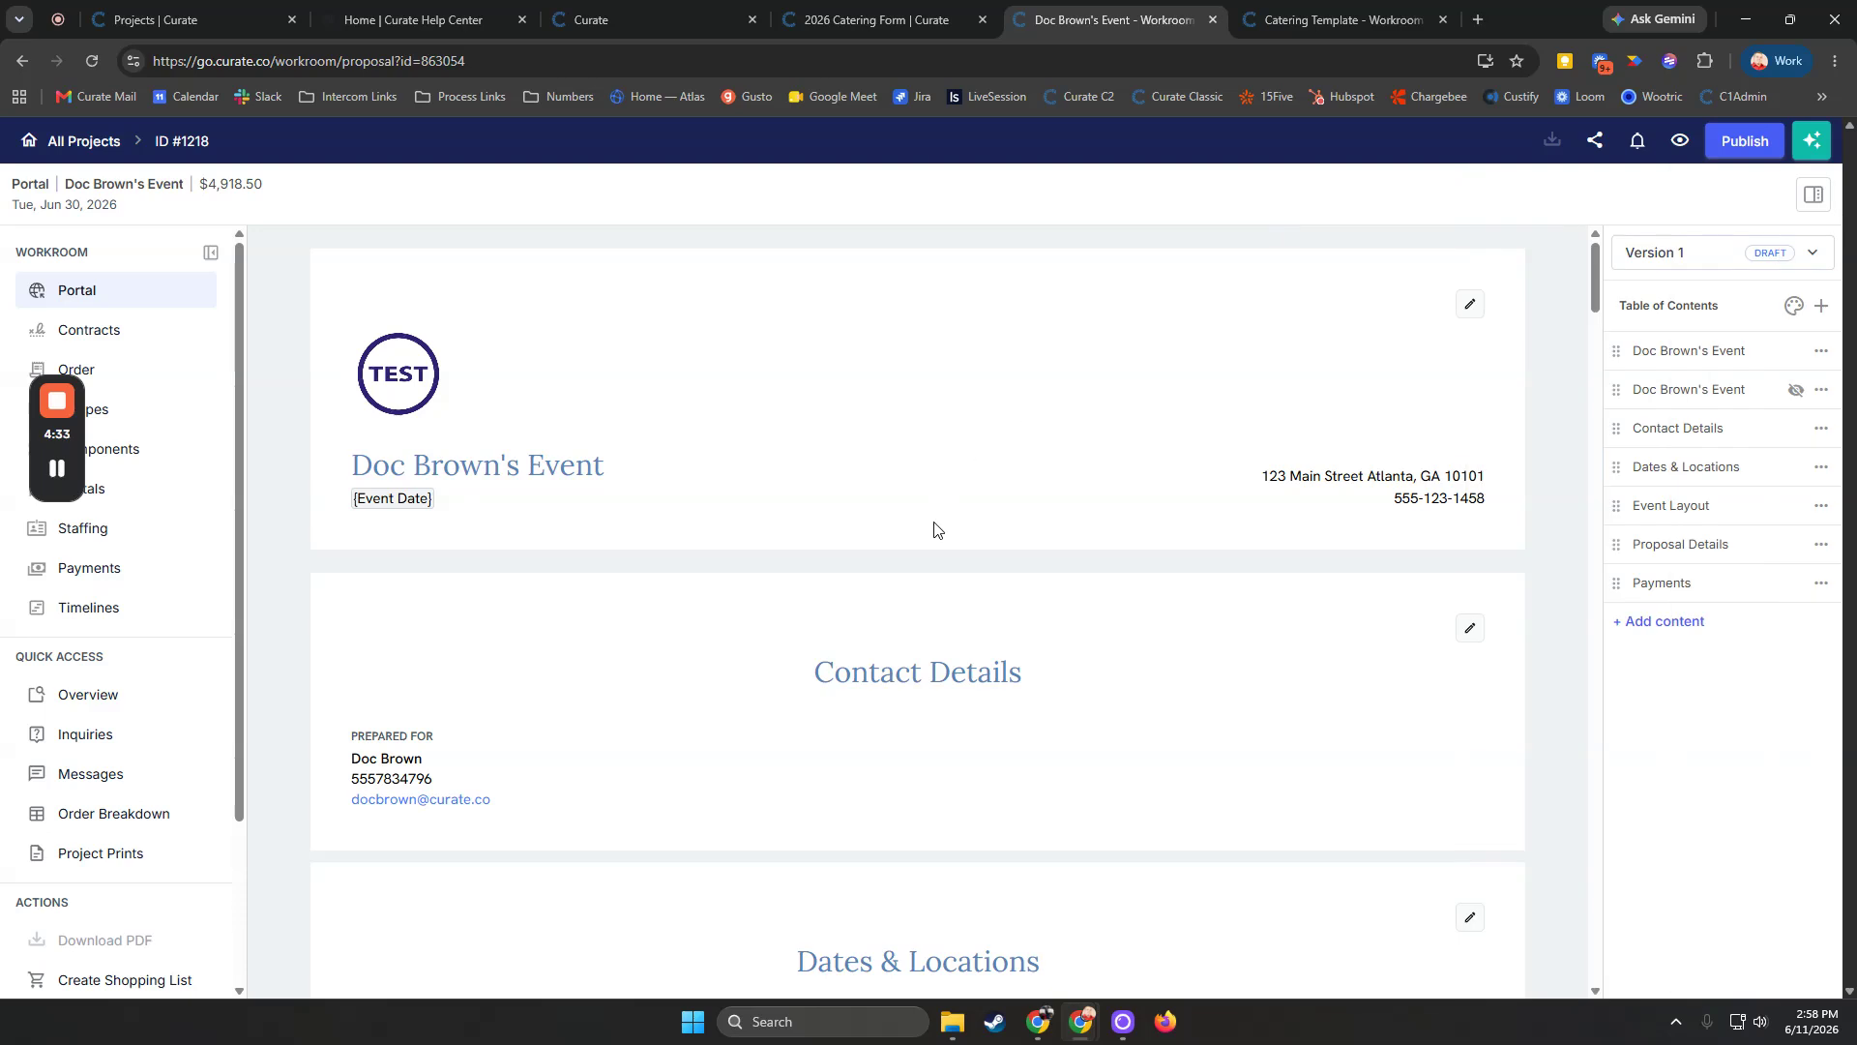
Scroll through the proposal and browse the available content blocks in the Add Content panel without adding any
{"action": "scroll", "coordinate": [931, 537], "scroll_direction": "down", "scroll_amount": 2}
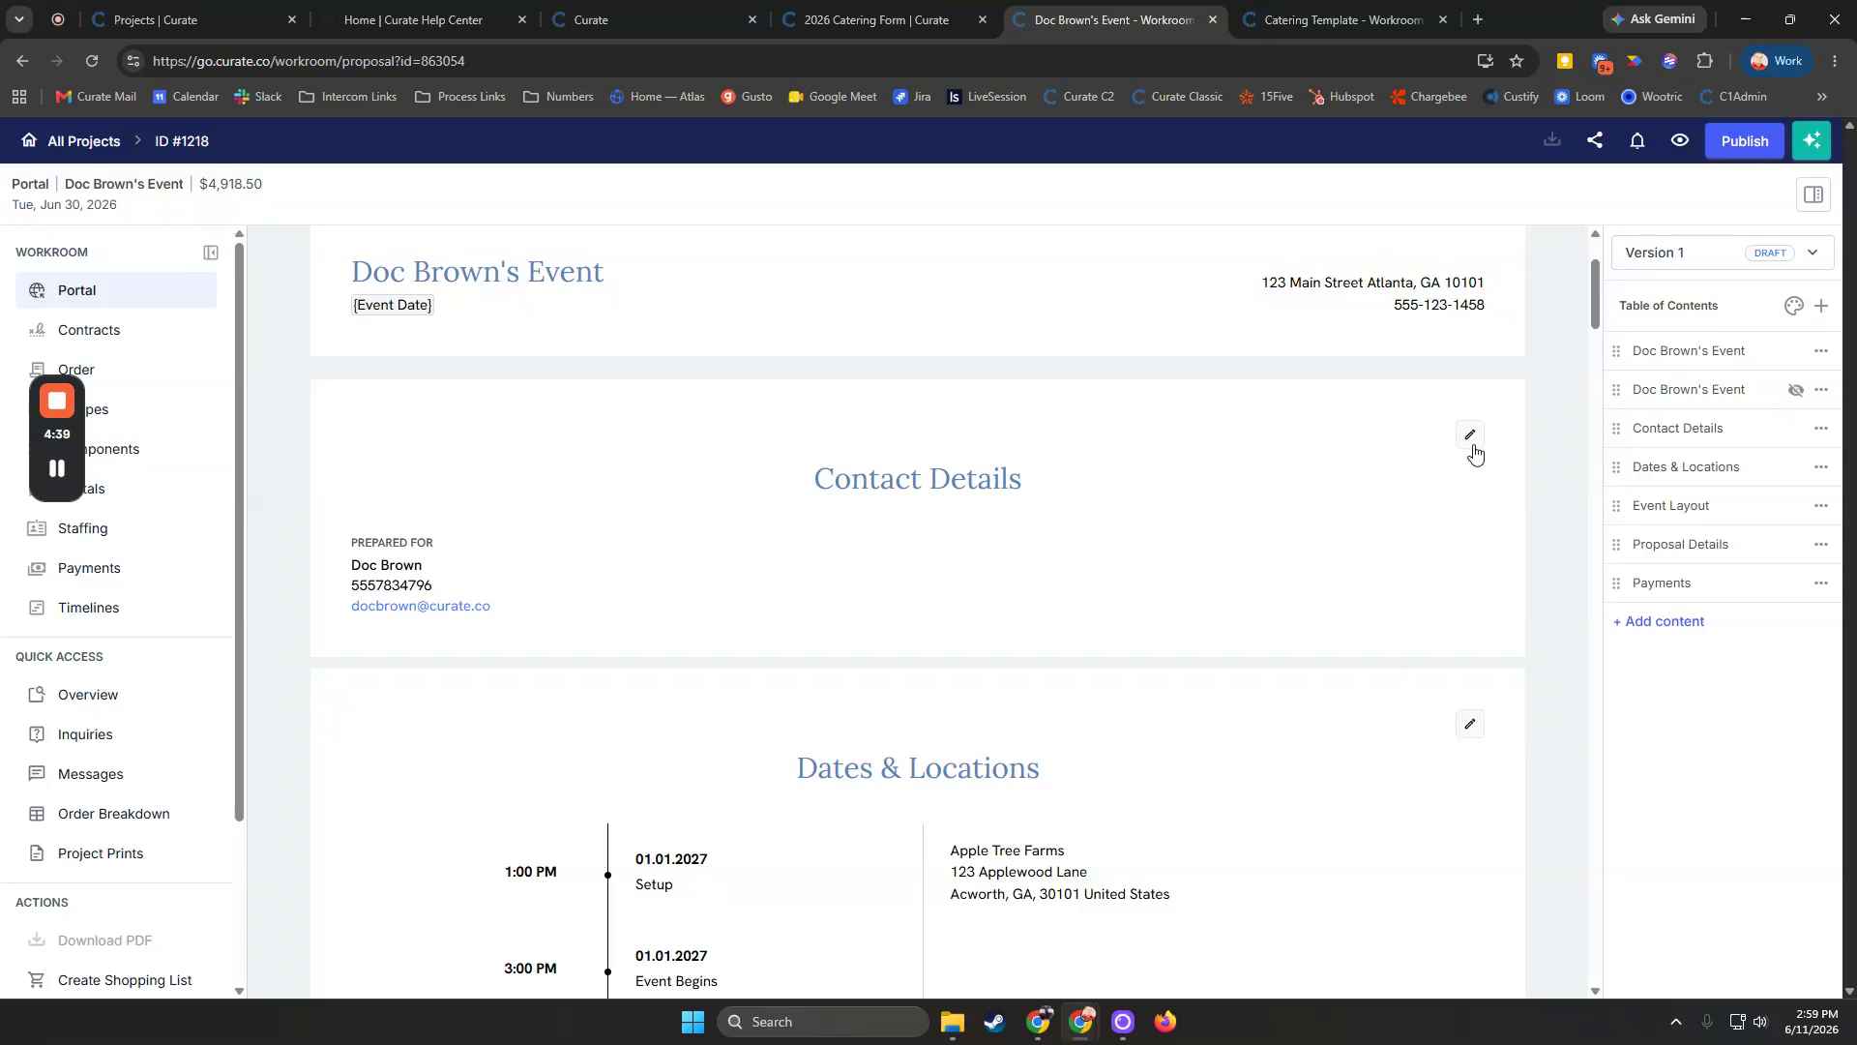
{"action": "scroll", "coordinate": [1277, 640], "scroll_direction": "down", "scroll_amount": 4}
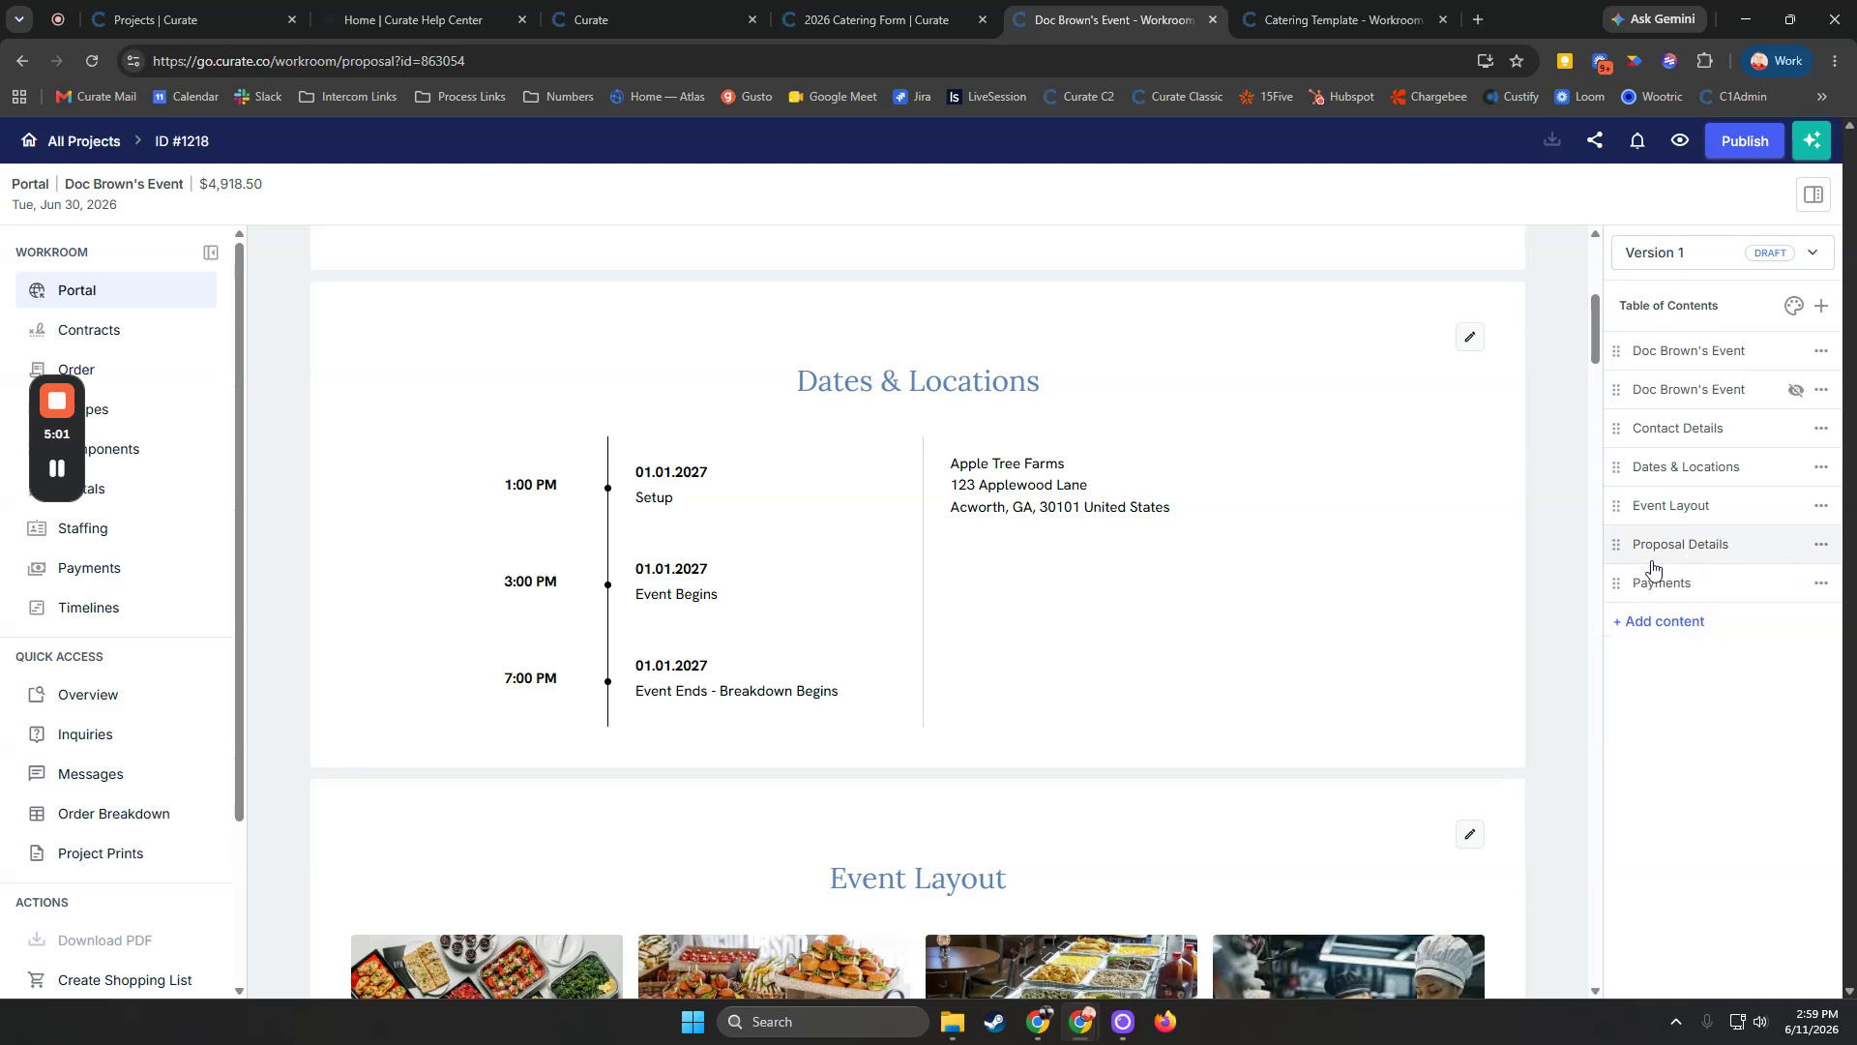
{"action": "left_click", "coordinate": [1643, 625]}
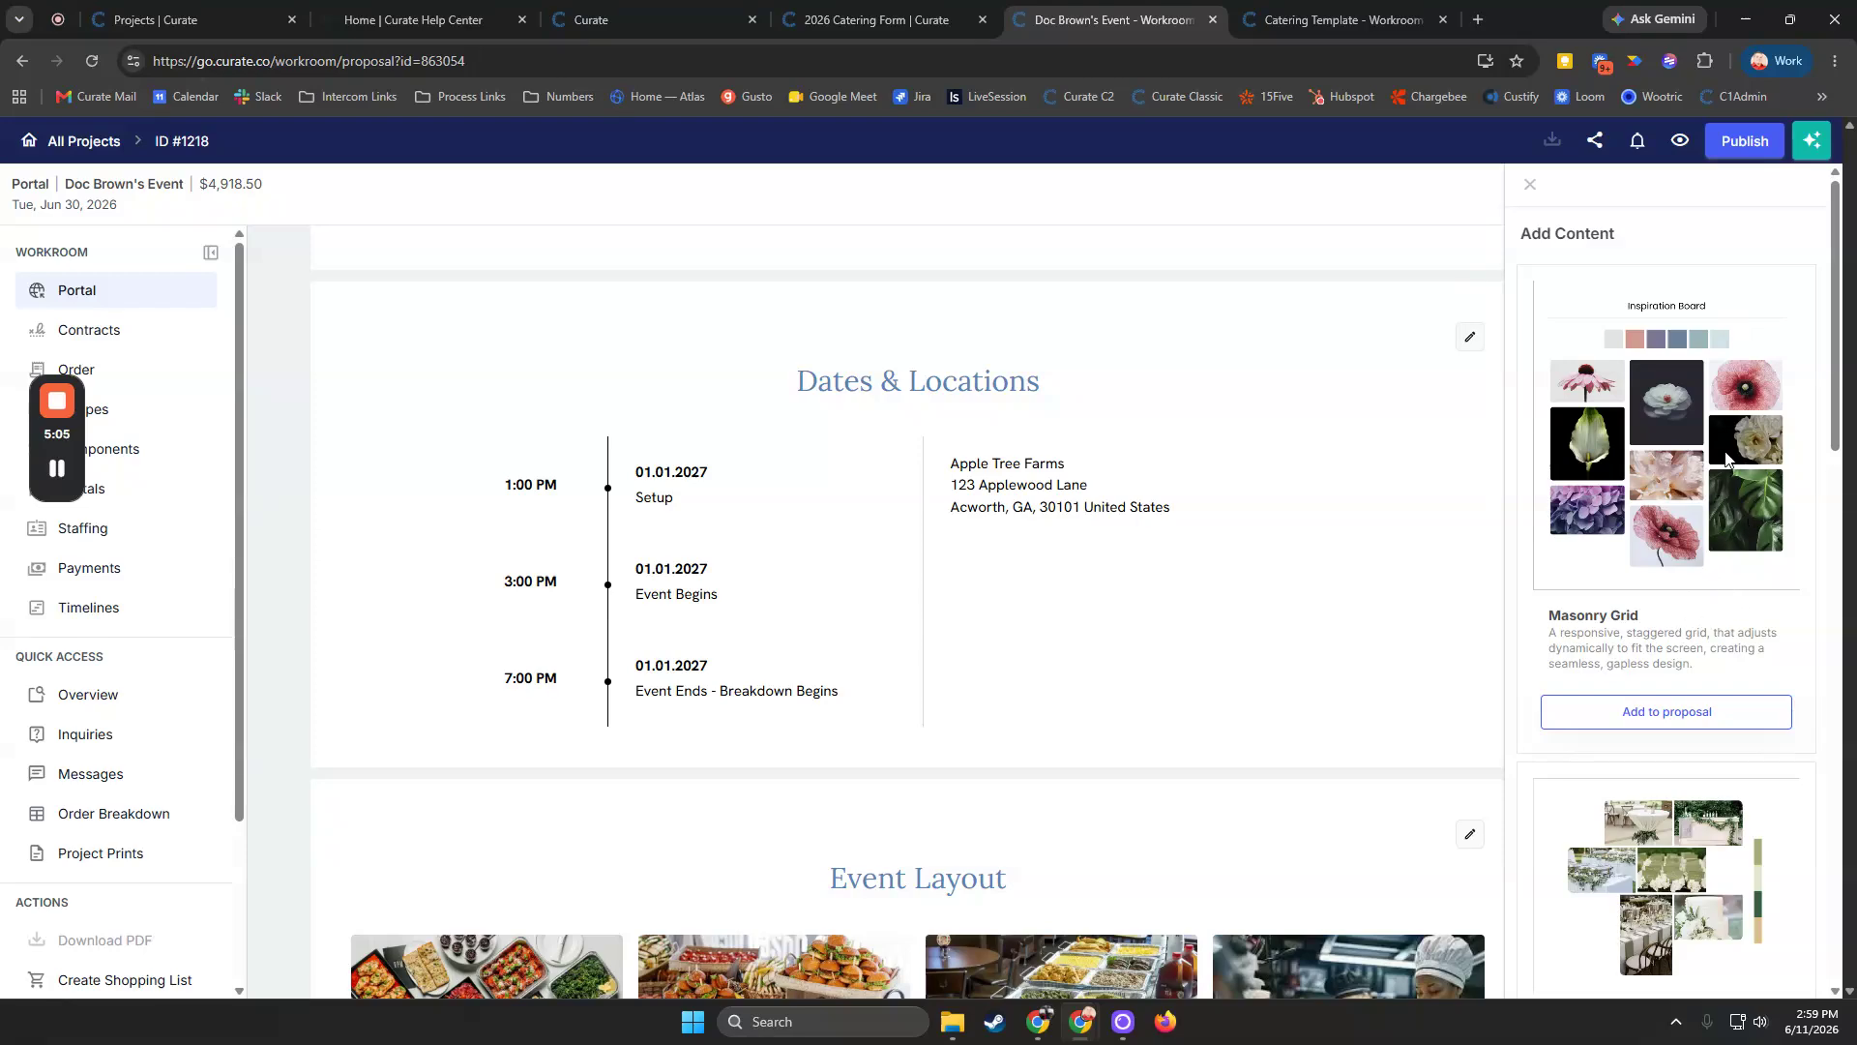
{"action": "scroll", "coordinate": [1731, 507], "scroll_direction": "down", "scroll_amount": 7}
{"action": "scroll", "coordinate": [1161, 522], "scroll_direction": "up", "scroll_amount": 6}
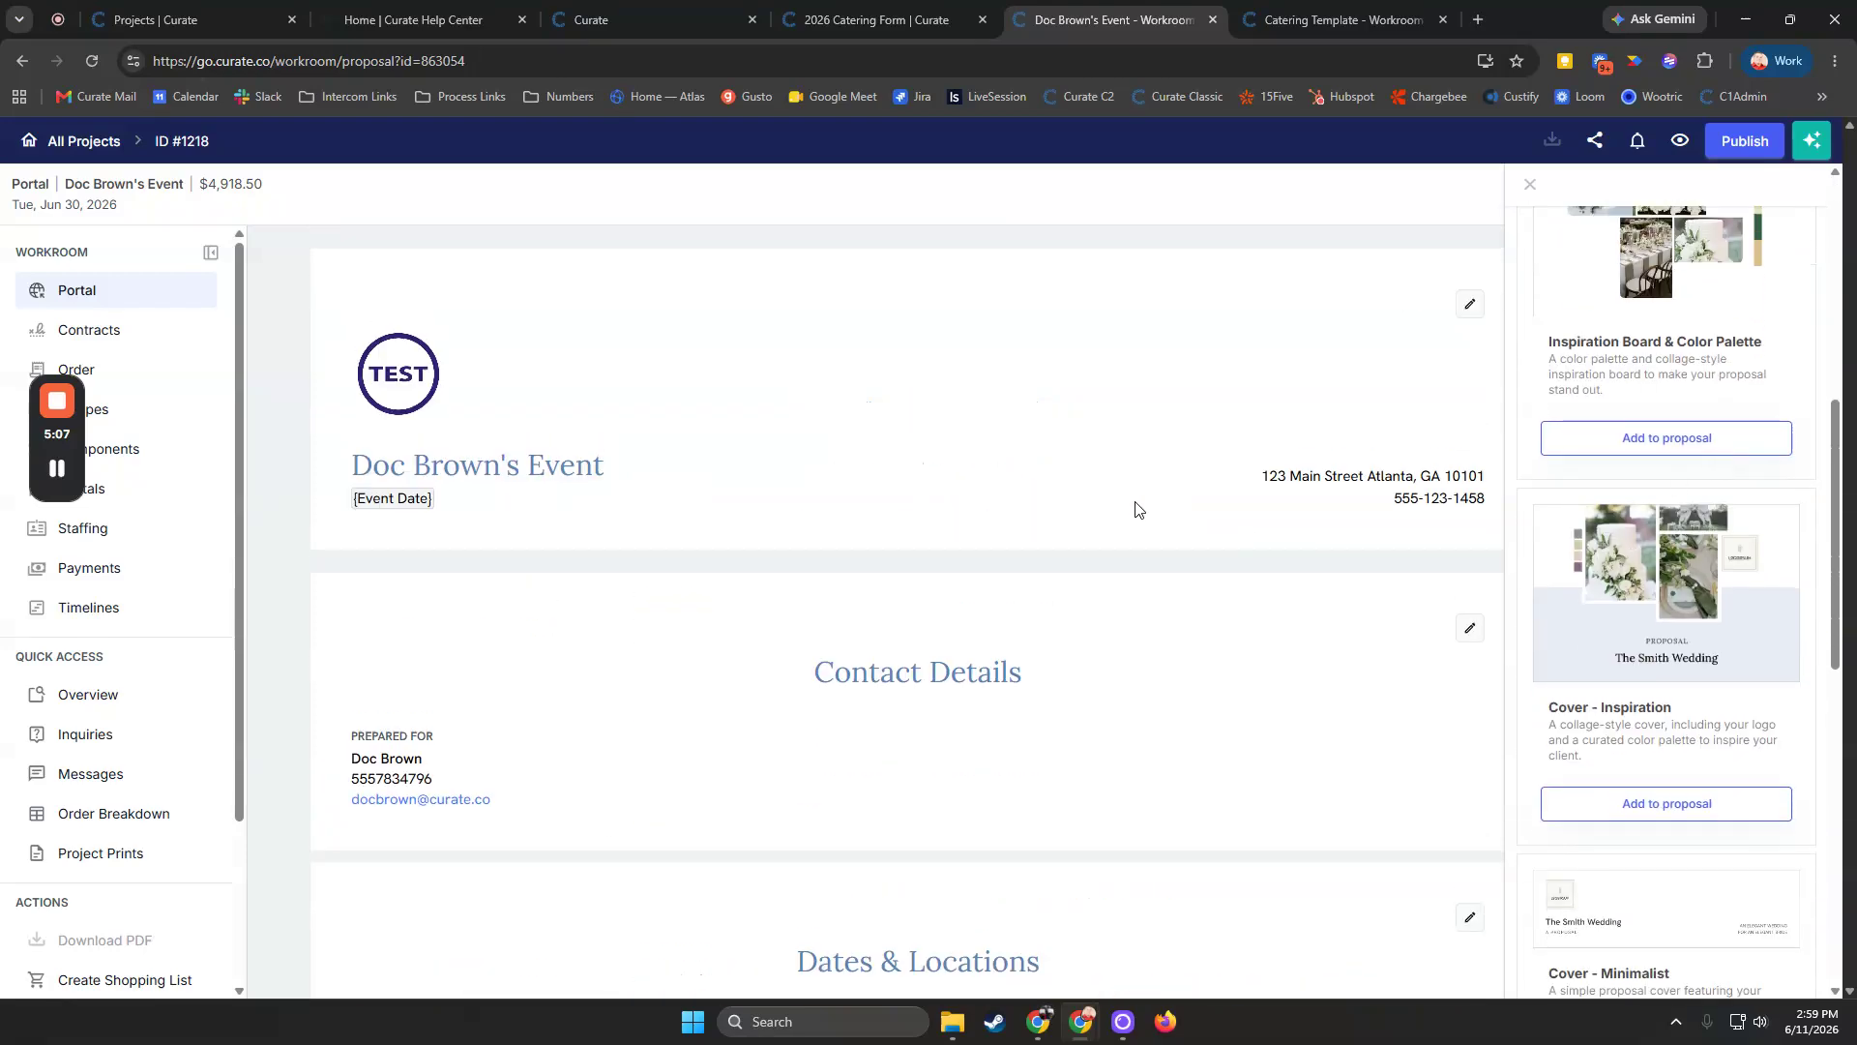
{"action": "scroll", "coordinate": [1654, 658], "scroll_direction": "down", "scroll_amount": 3}
{"action": "scroll", "coordinate": [1688, 616], "scroll_direction": "down", "scroll_amount": 10}
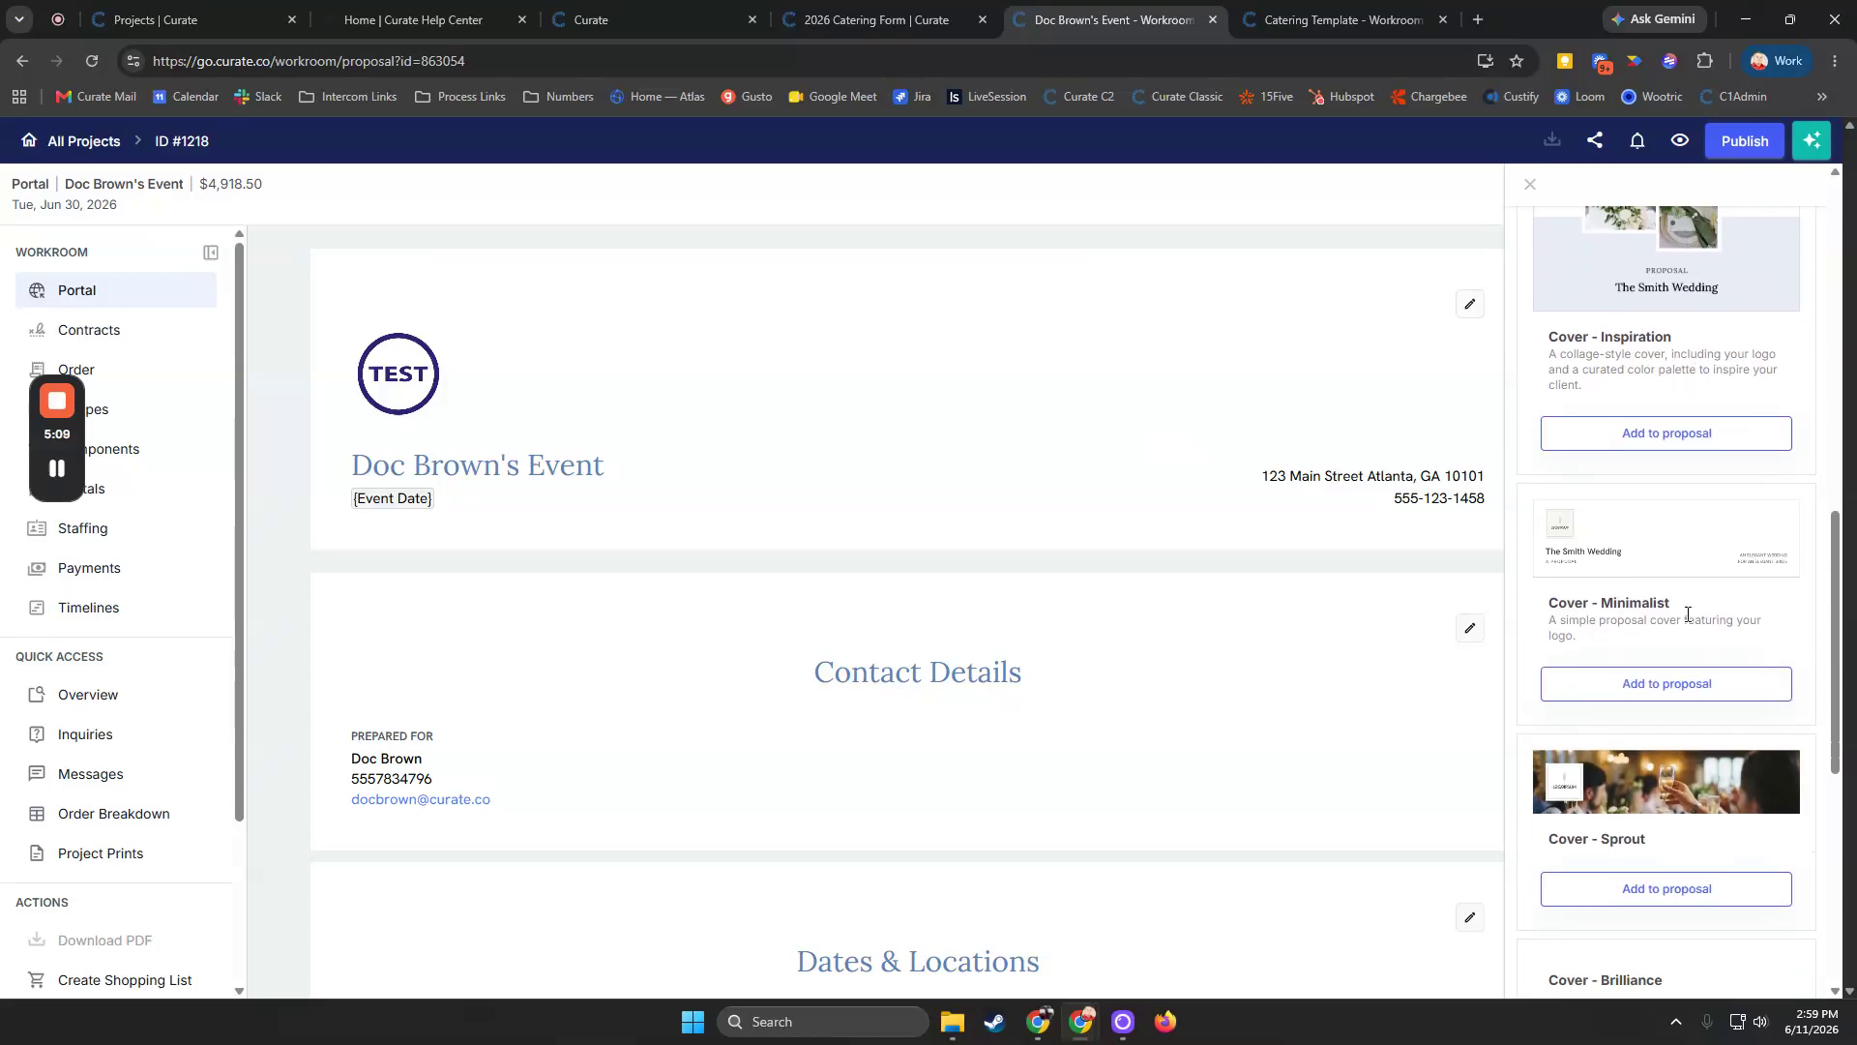
{"action": "scroll", "coordinate": [1699, 607], "scroll_direction": "down", "scroll_amount": 4}
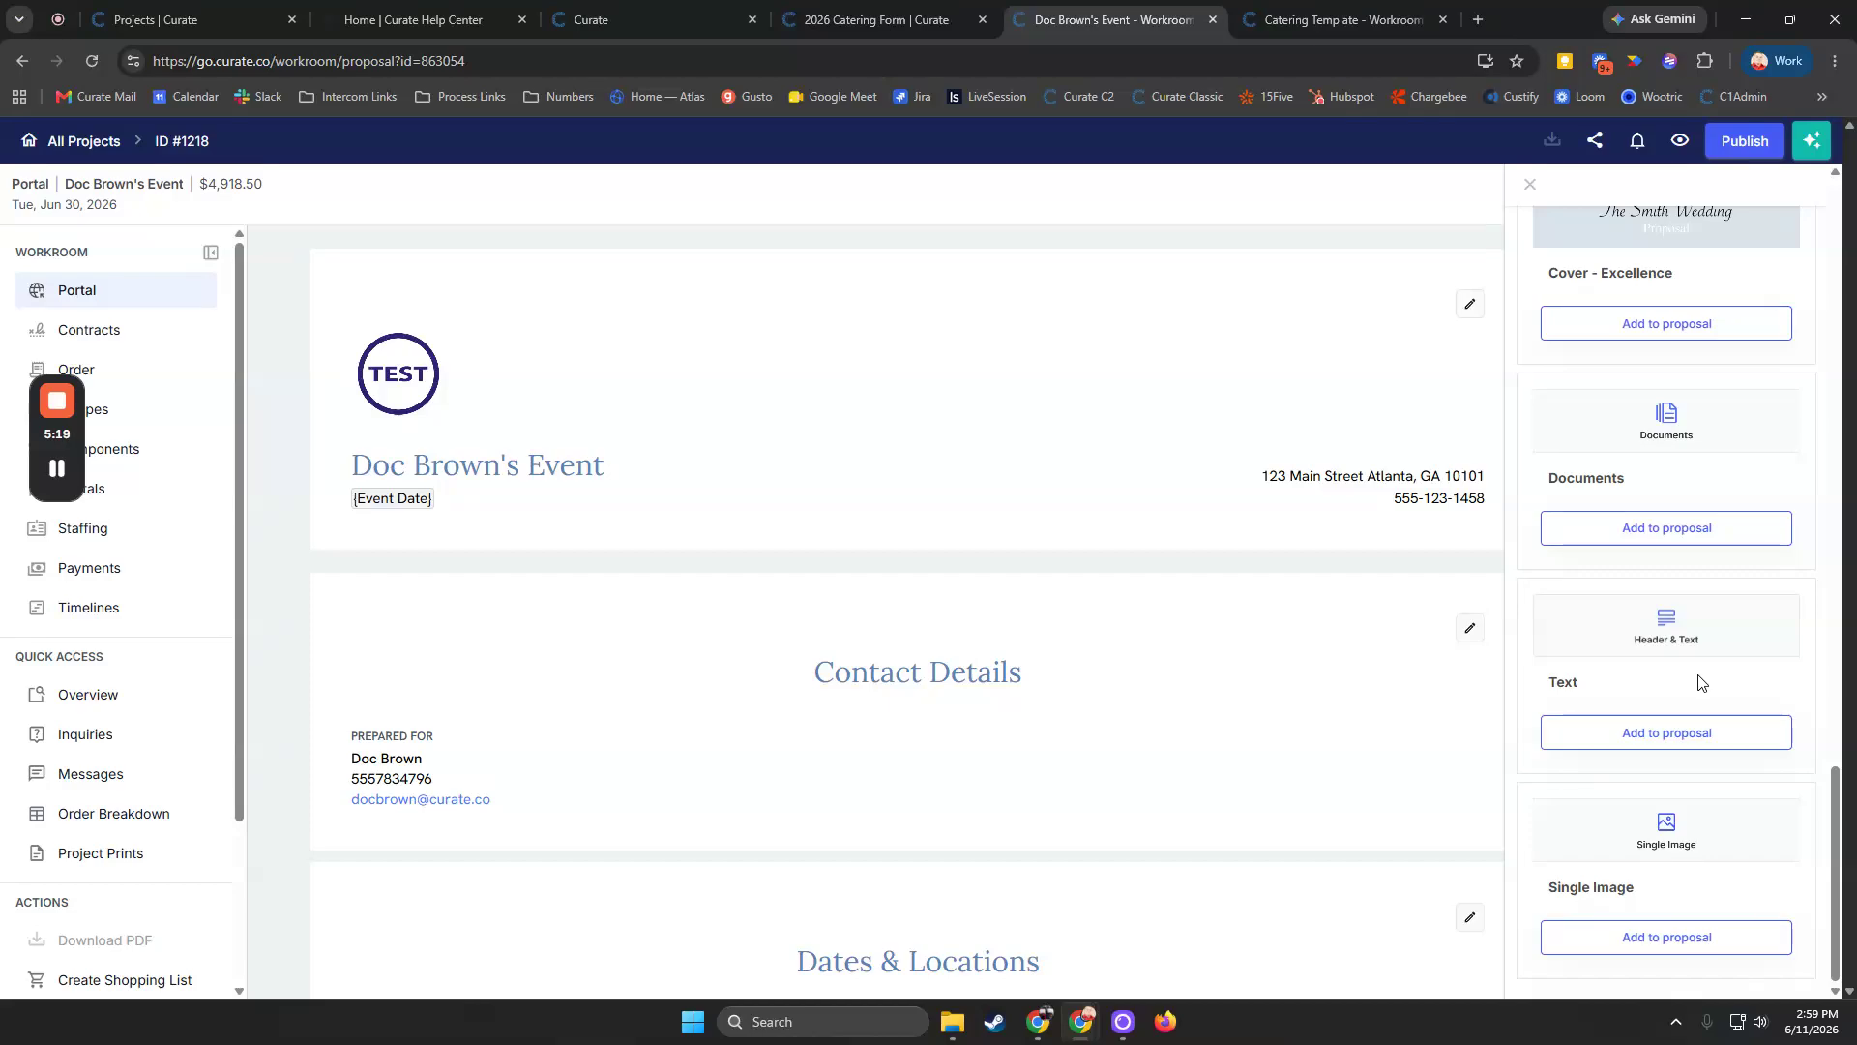
{"action": "scroll", "coordinate": [1700, 682], "scroll_direction": "up", "scroll_amount": 15}
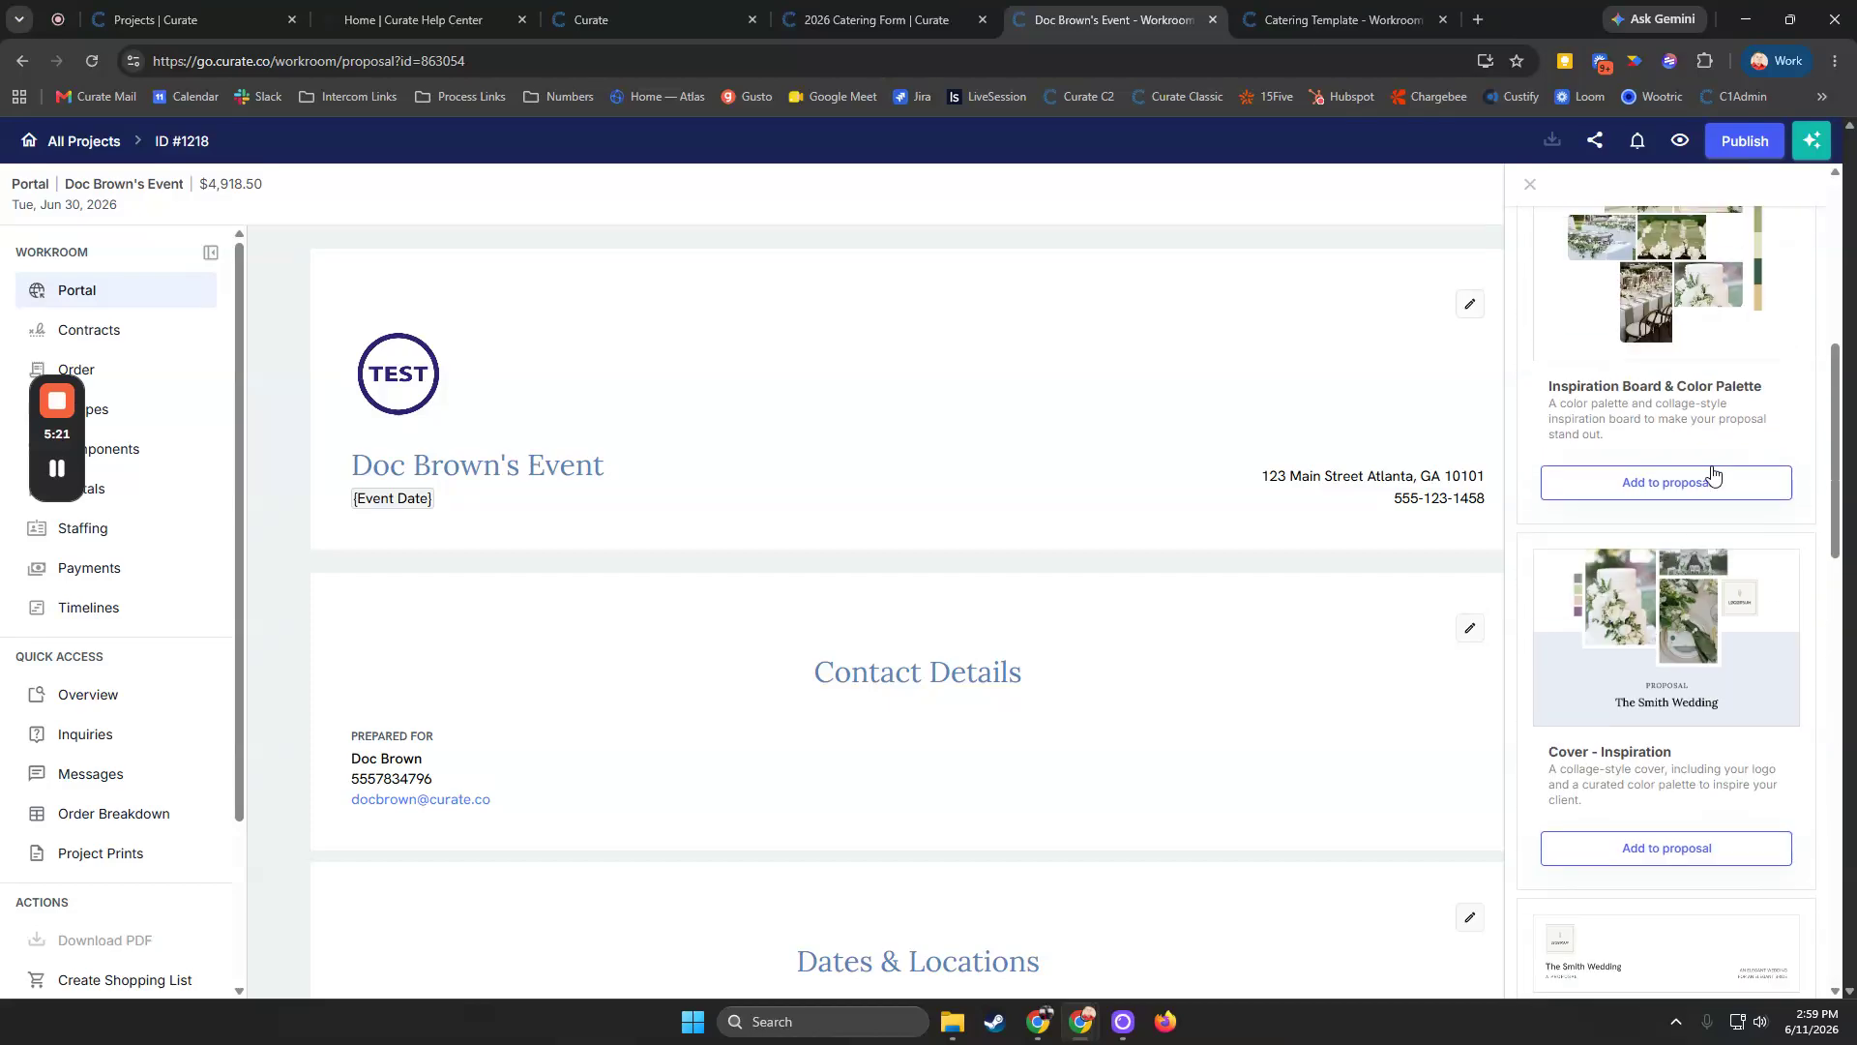
{"action": "left_click", "coordinate": [1528, 184]}
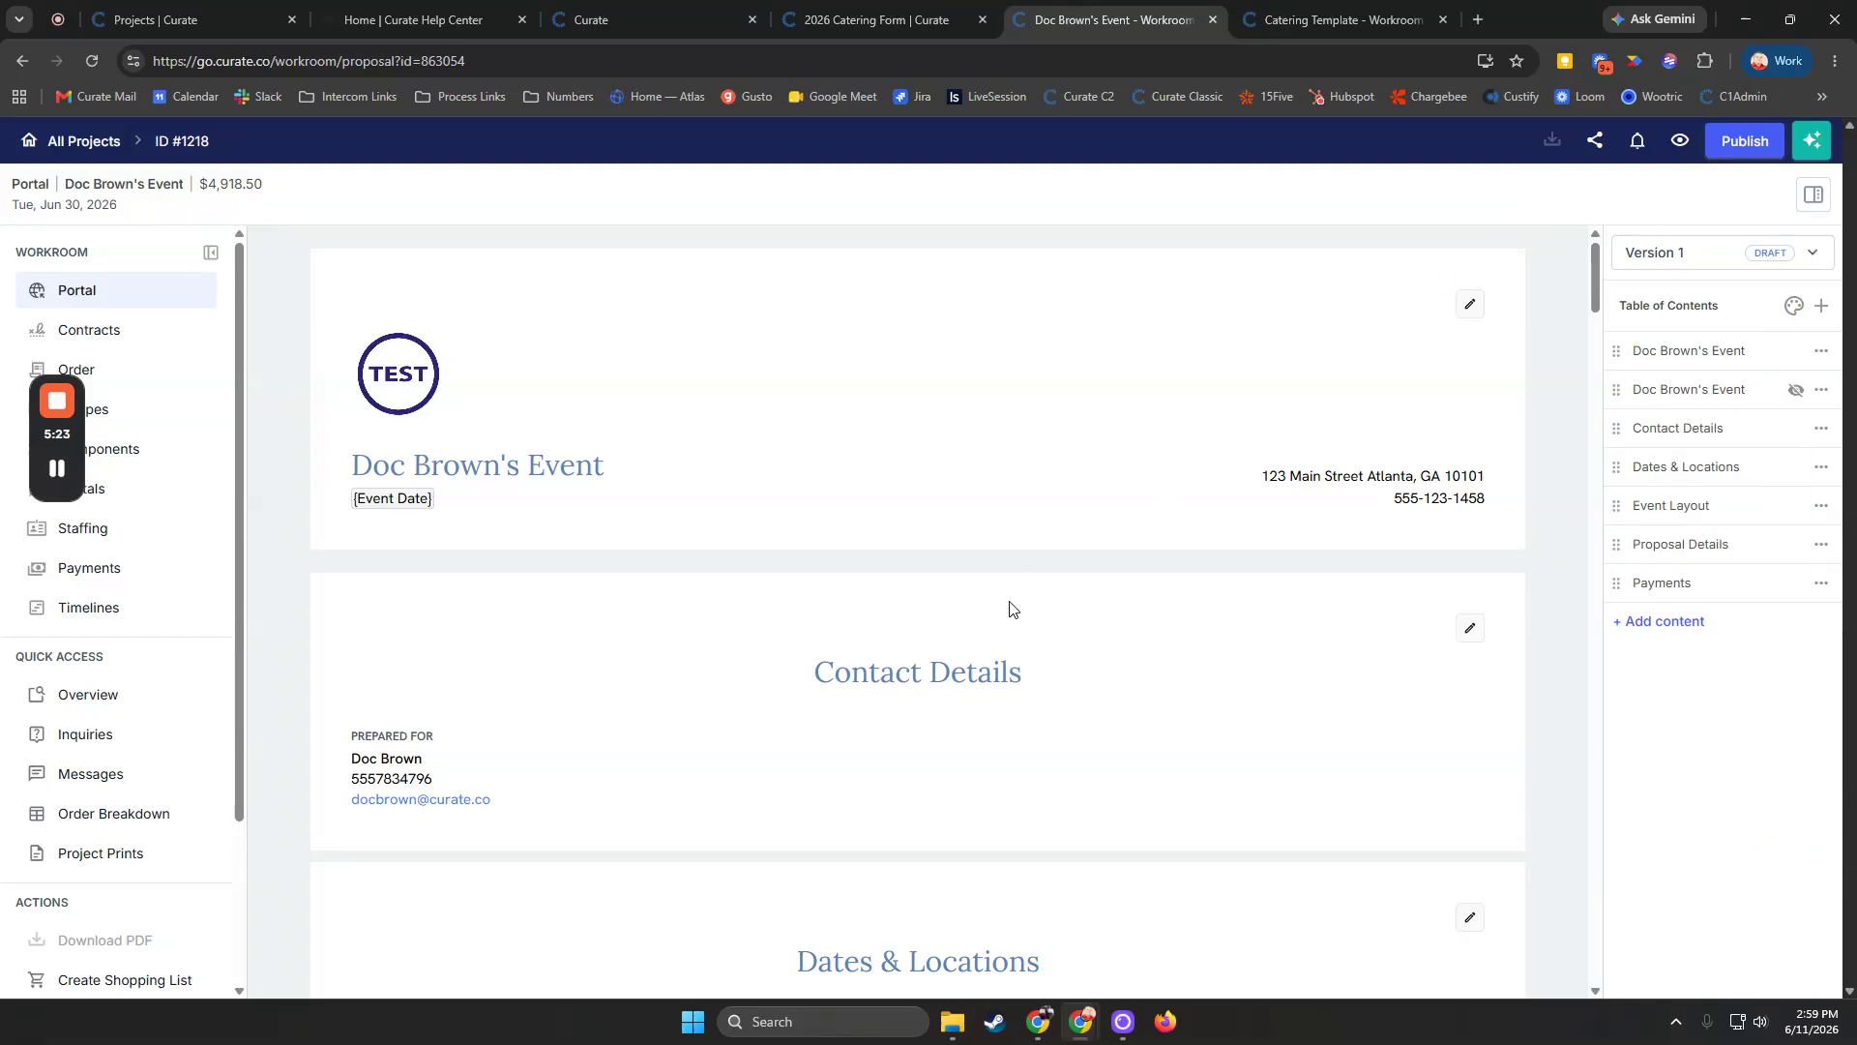
Add a buffet photo to the Event Layout image board by dragging it in from another window
{"action": "scroll", "coordinate": [1011, 607], "scroll_direction": "down", "scroll_amount": 3}
{"action": "scroll", "coordinate": [1011, 608], "scroll_direction": "down", "scroll_amount": 1}
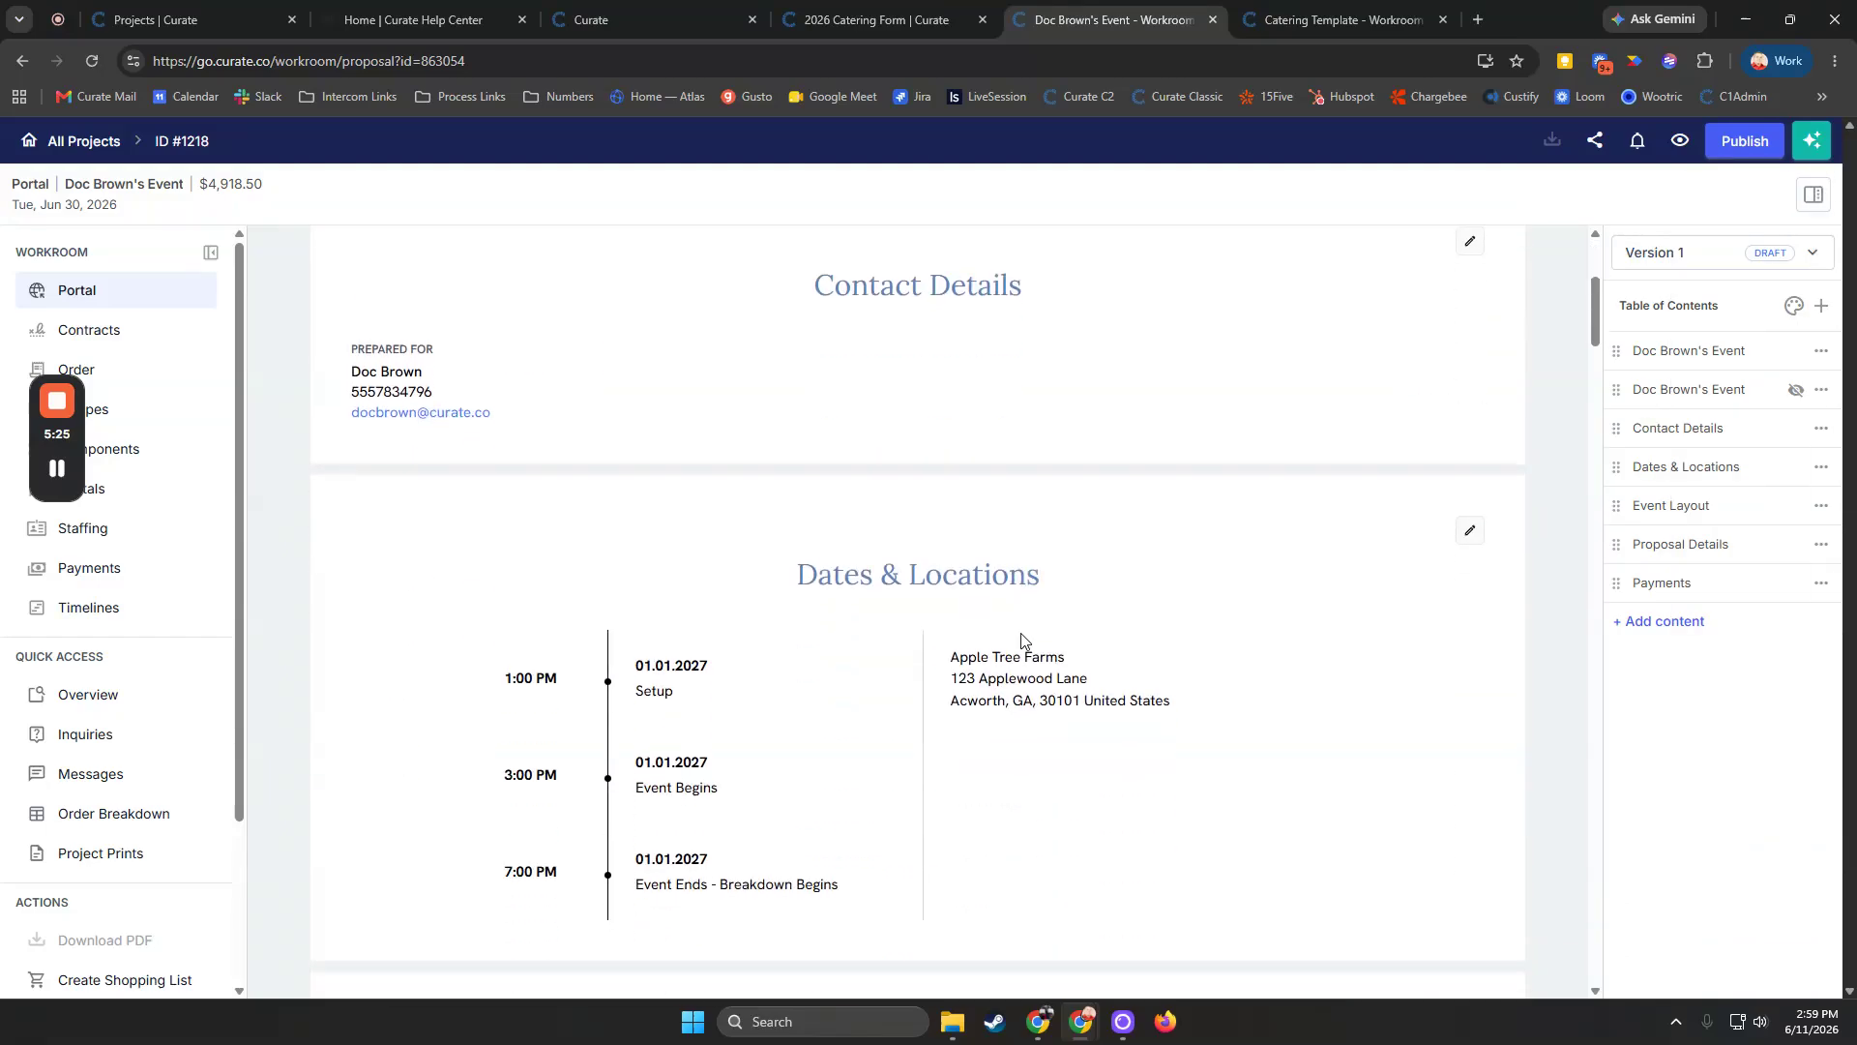
{"action": "scroll", "coordinate": [1023, 643], "scroll_direction": "down", "scroll_amount": 7}
{"action": "scroll", "coordinate": [1132, 668], "scroll_direction": "down", "scroll_amount": 1}
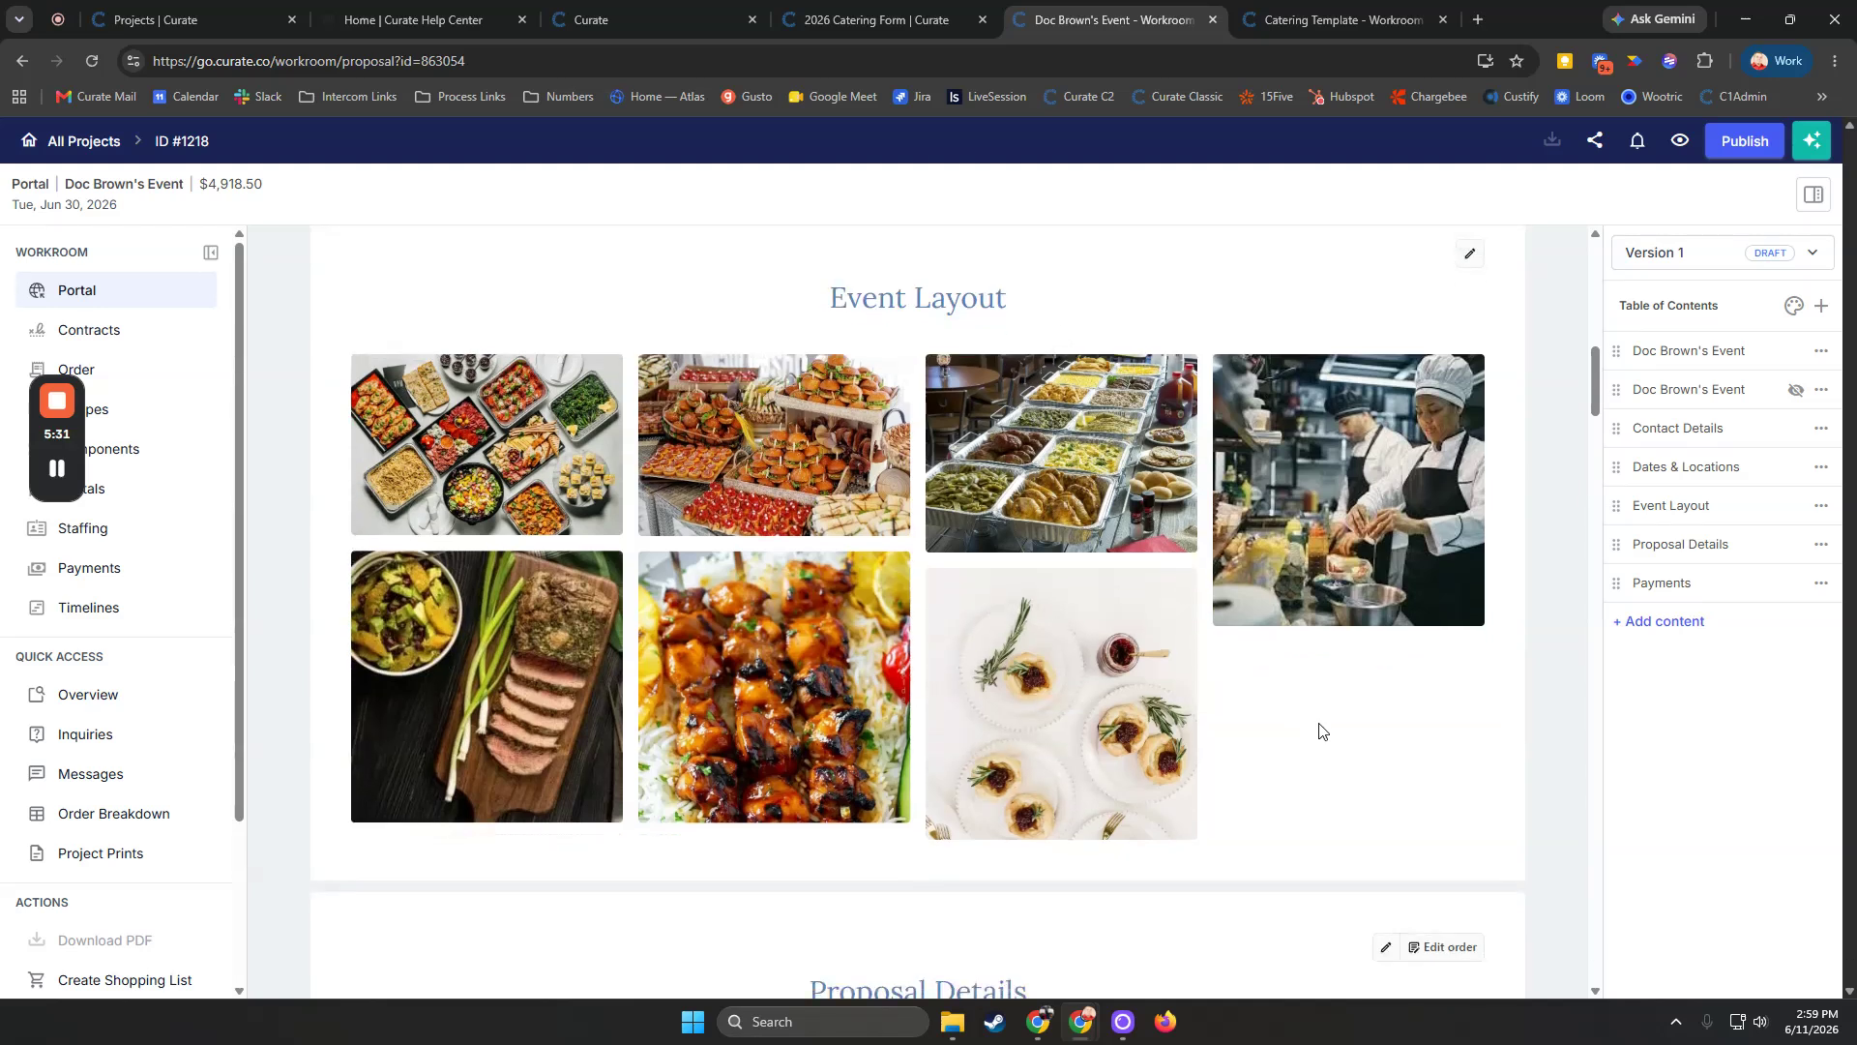
{"action": "left_click", "coordinate": [1470, 255]}
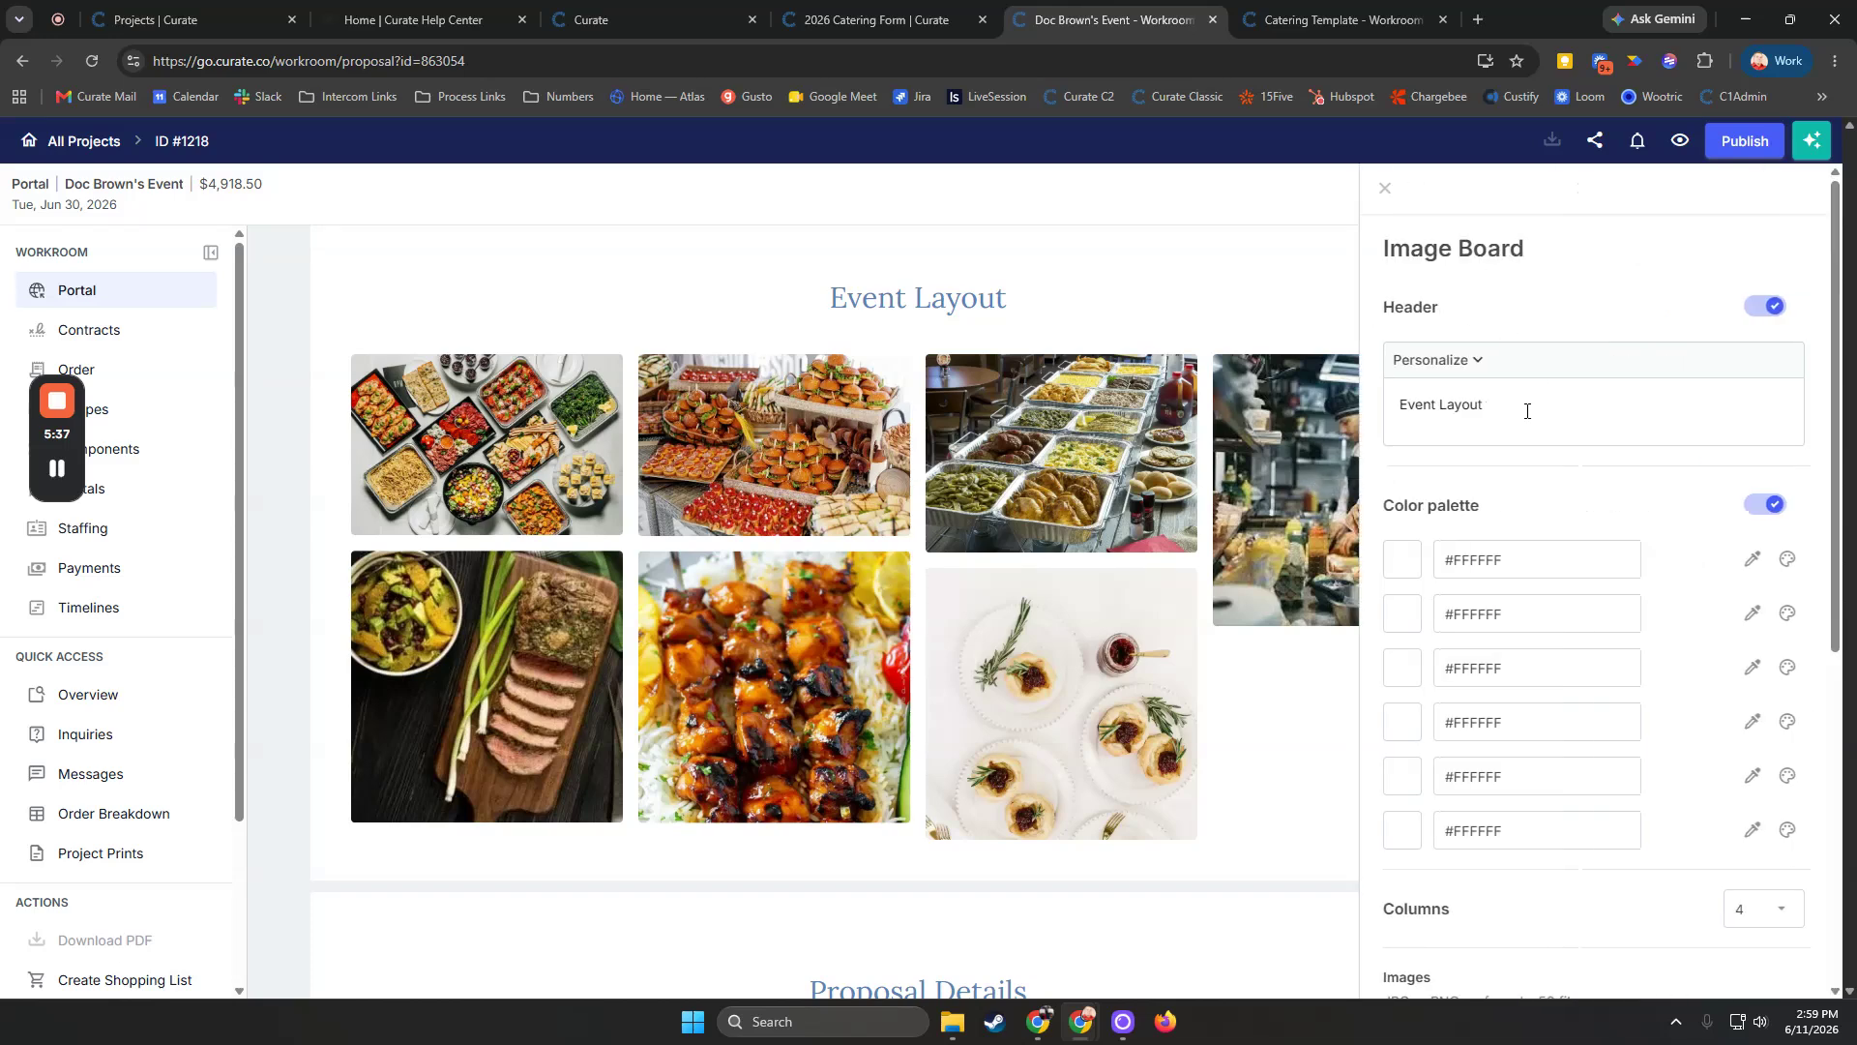
{"action": "scroll", "coordinate": [1654, 614], "scroll_direction": "down", "scroll_amount": 5}
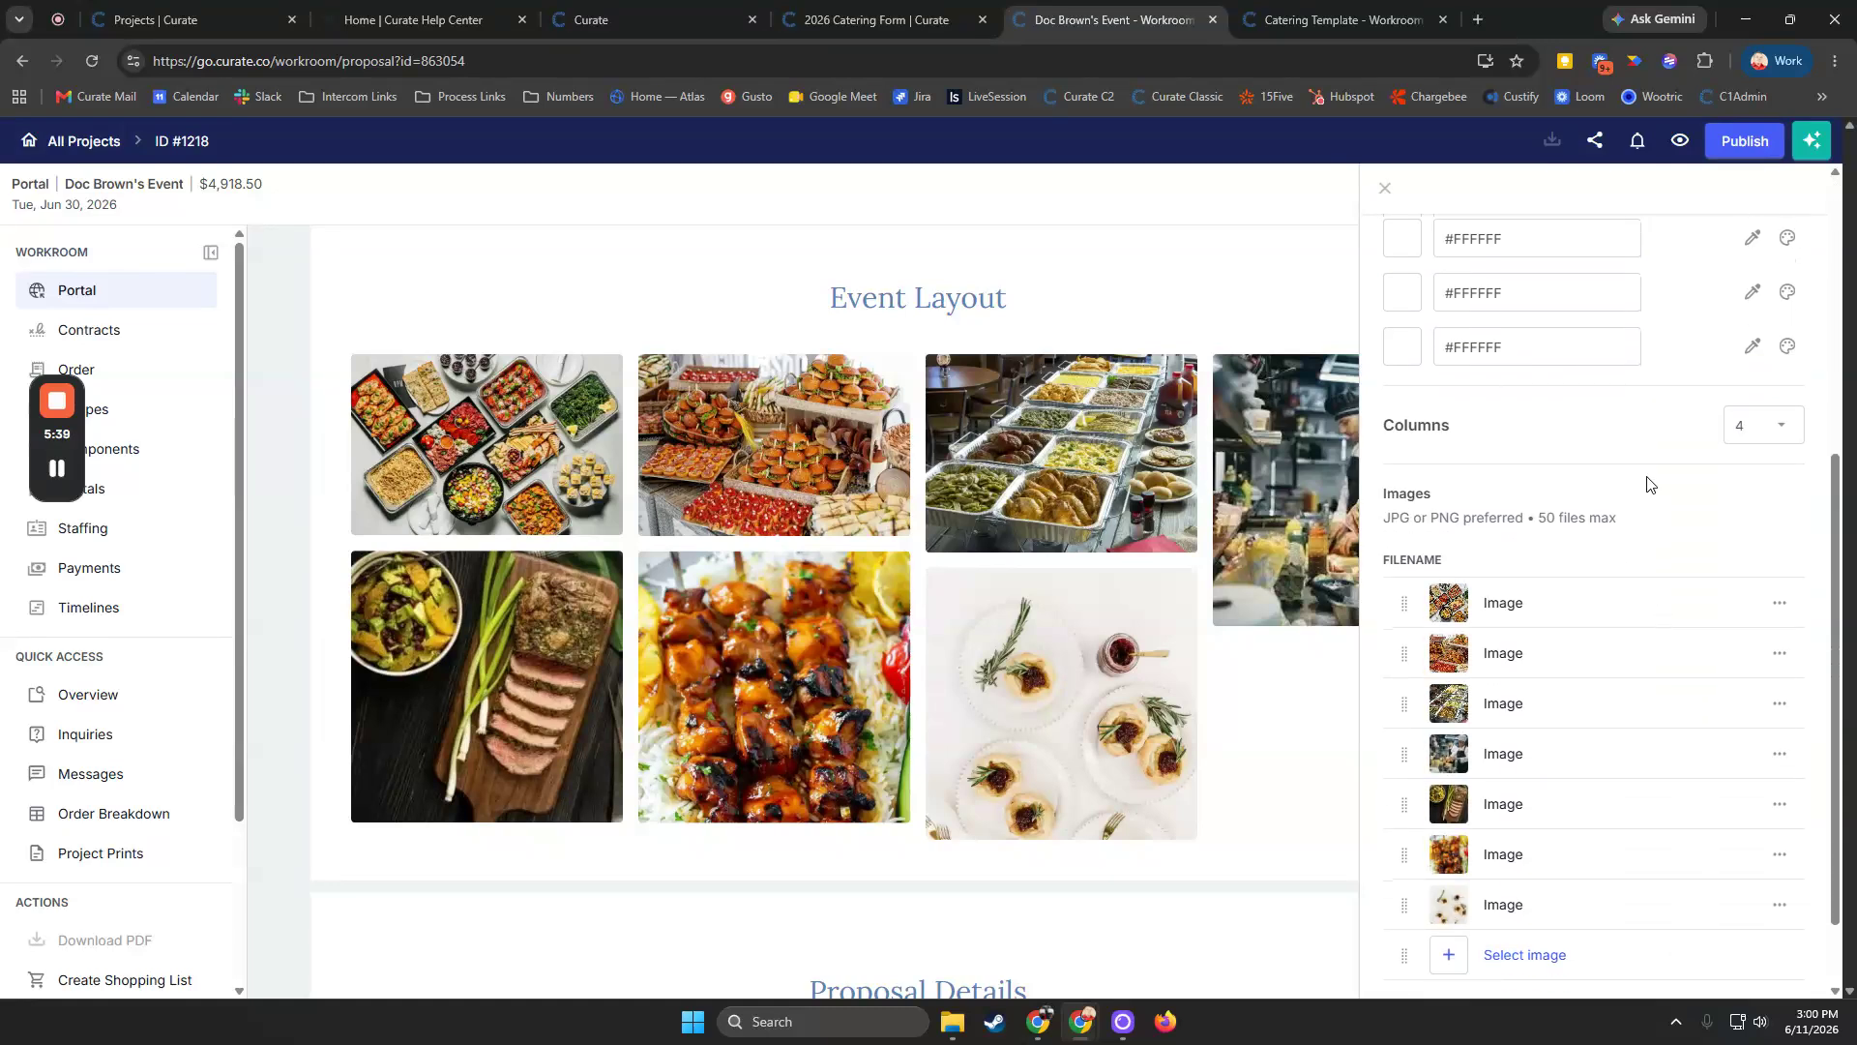
{"action": "scroll", "coordinate": [1651, 484], "scroll_direction": "down", "scroll_amount": 2}
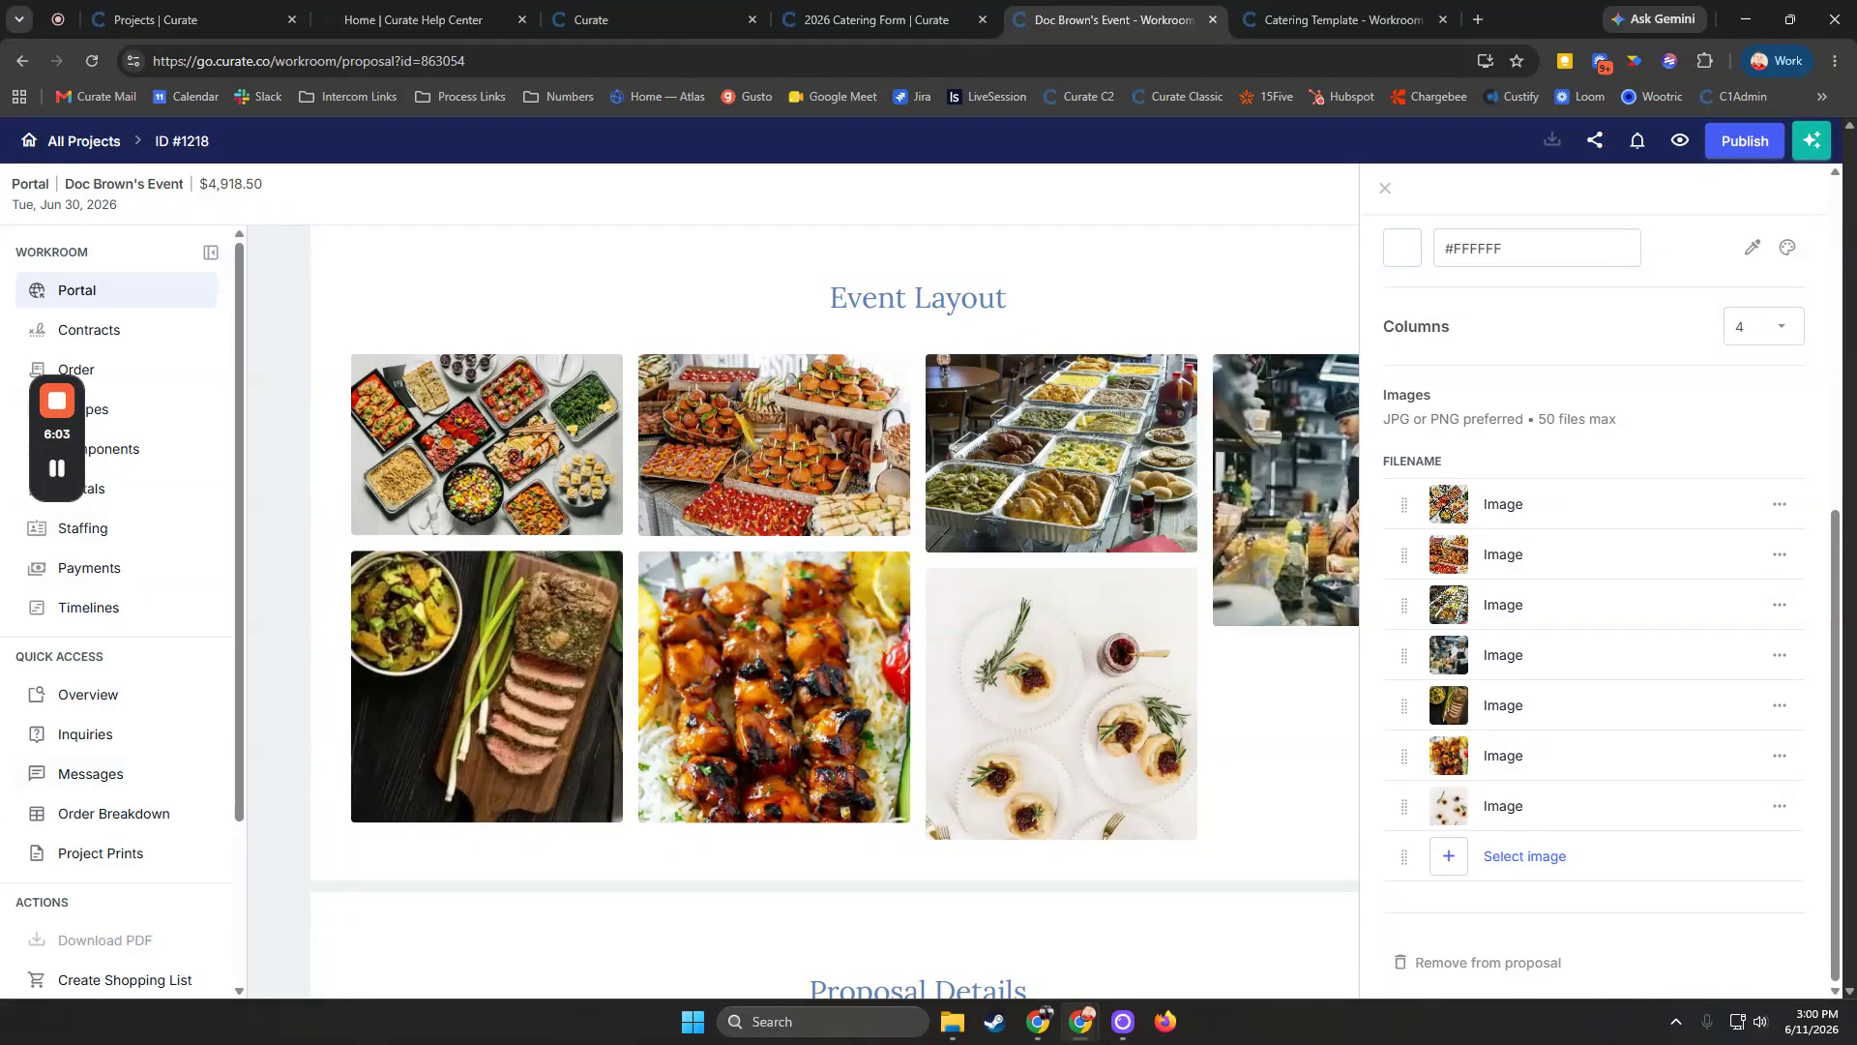
{"action": "key", "text": "alt+Tab"}
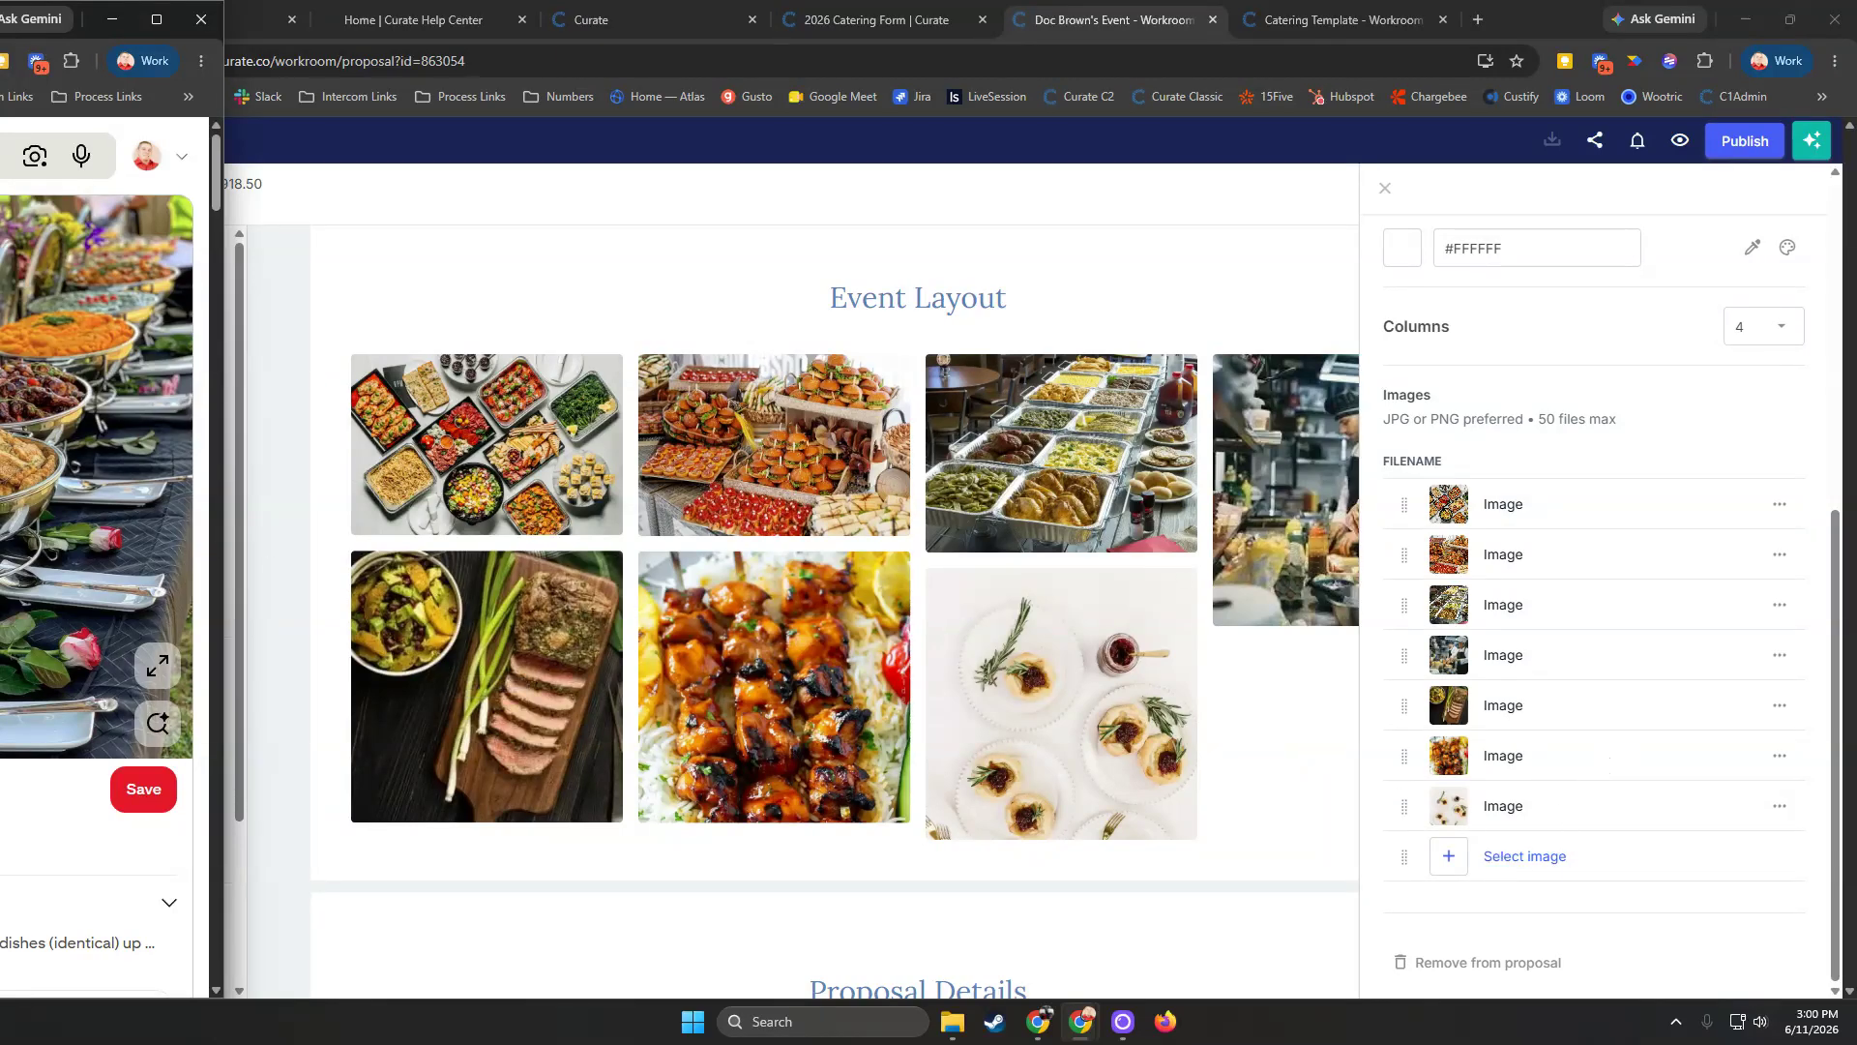
{"action": "left_click_drag", "start_coordinate": [116, 444], "coordinate": [1497, 851]}
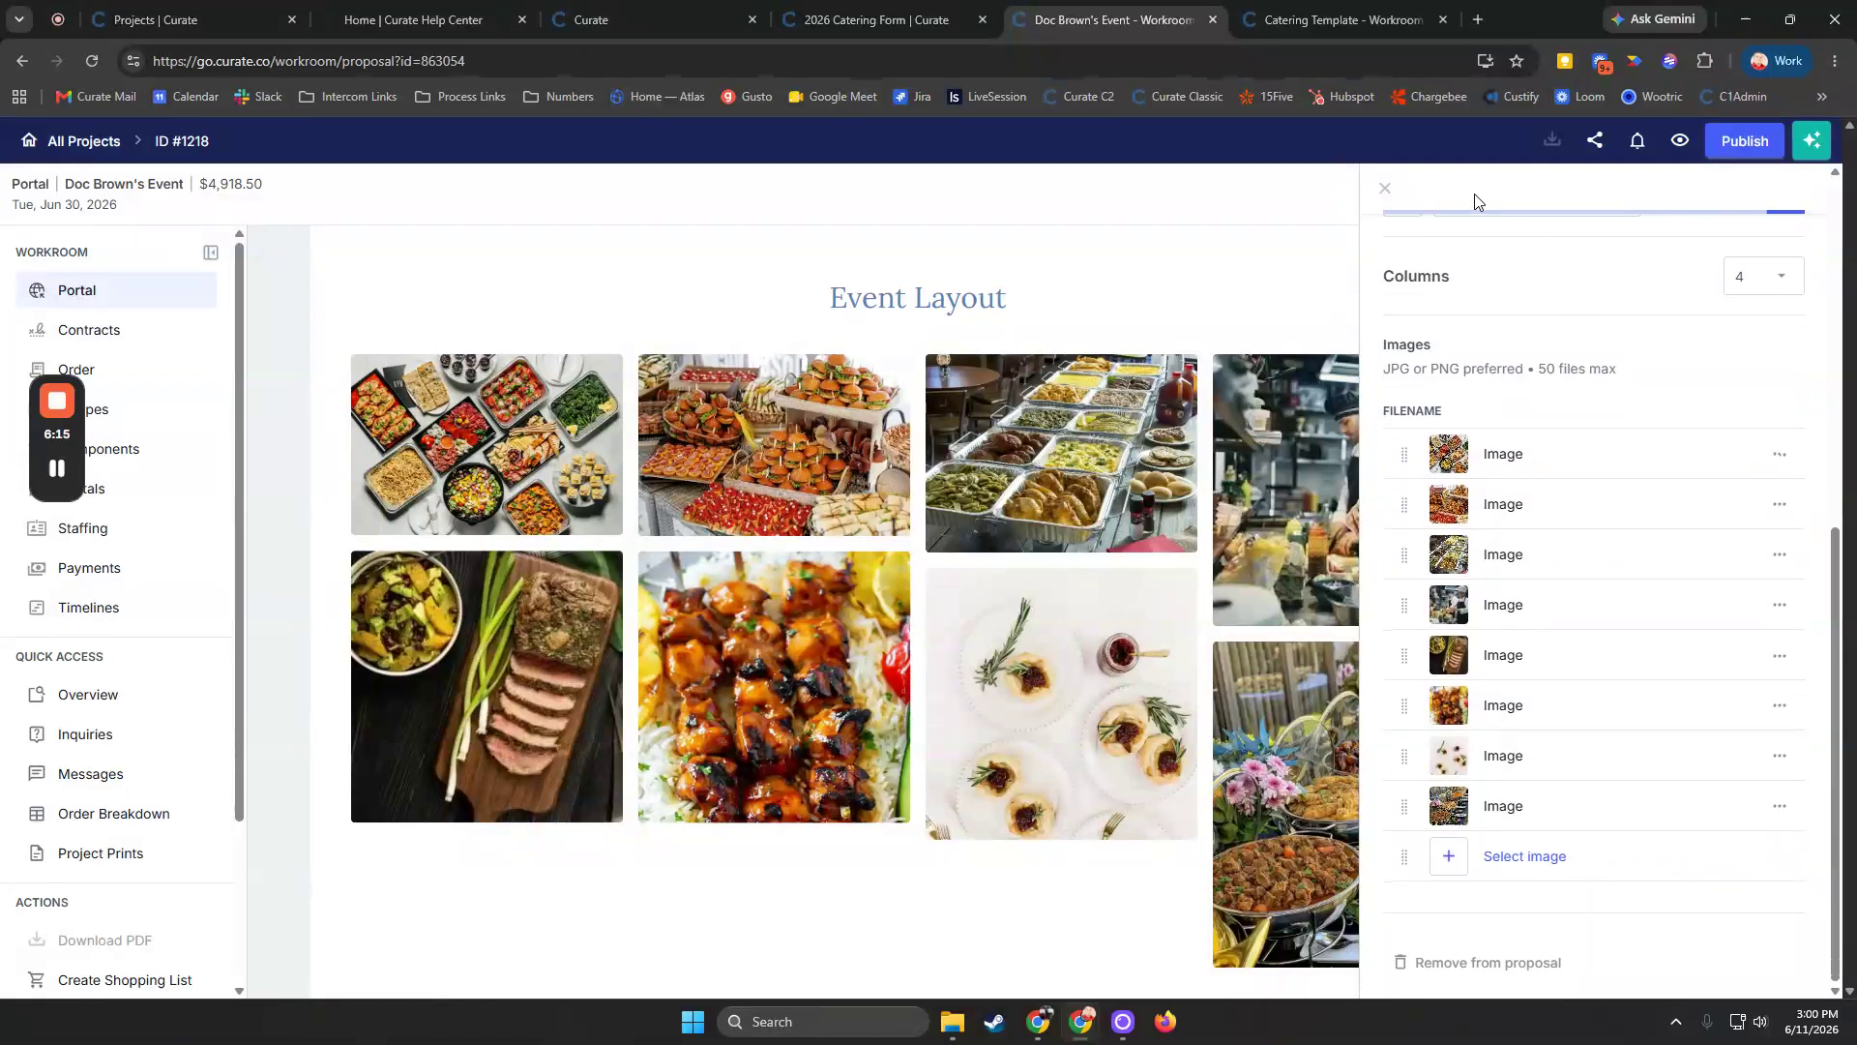
{"action": "left_click", "coordinate": [1385, 189]}
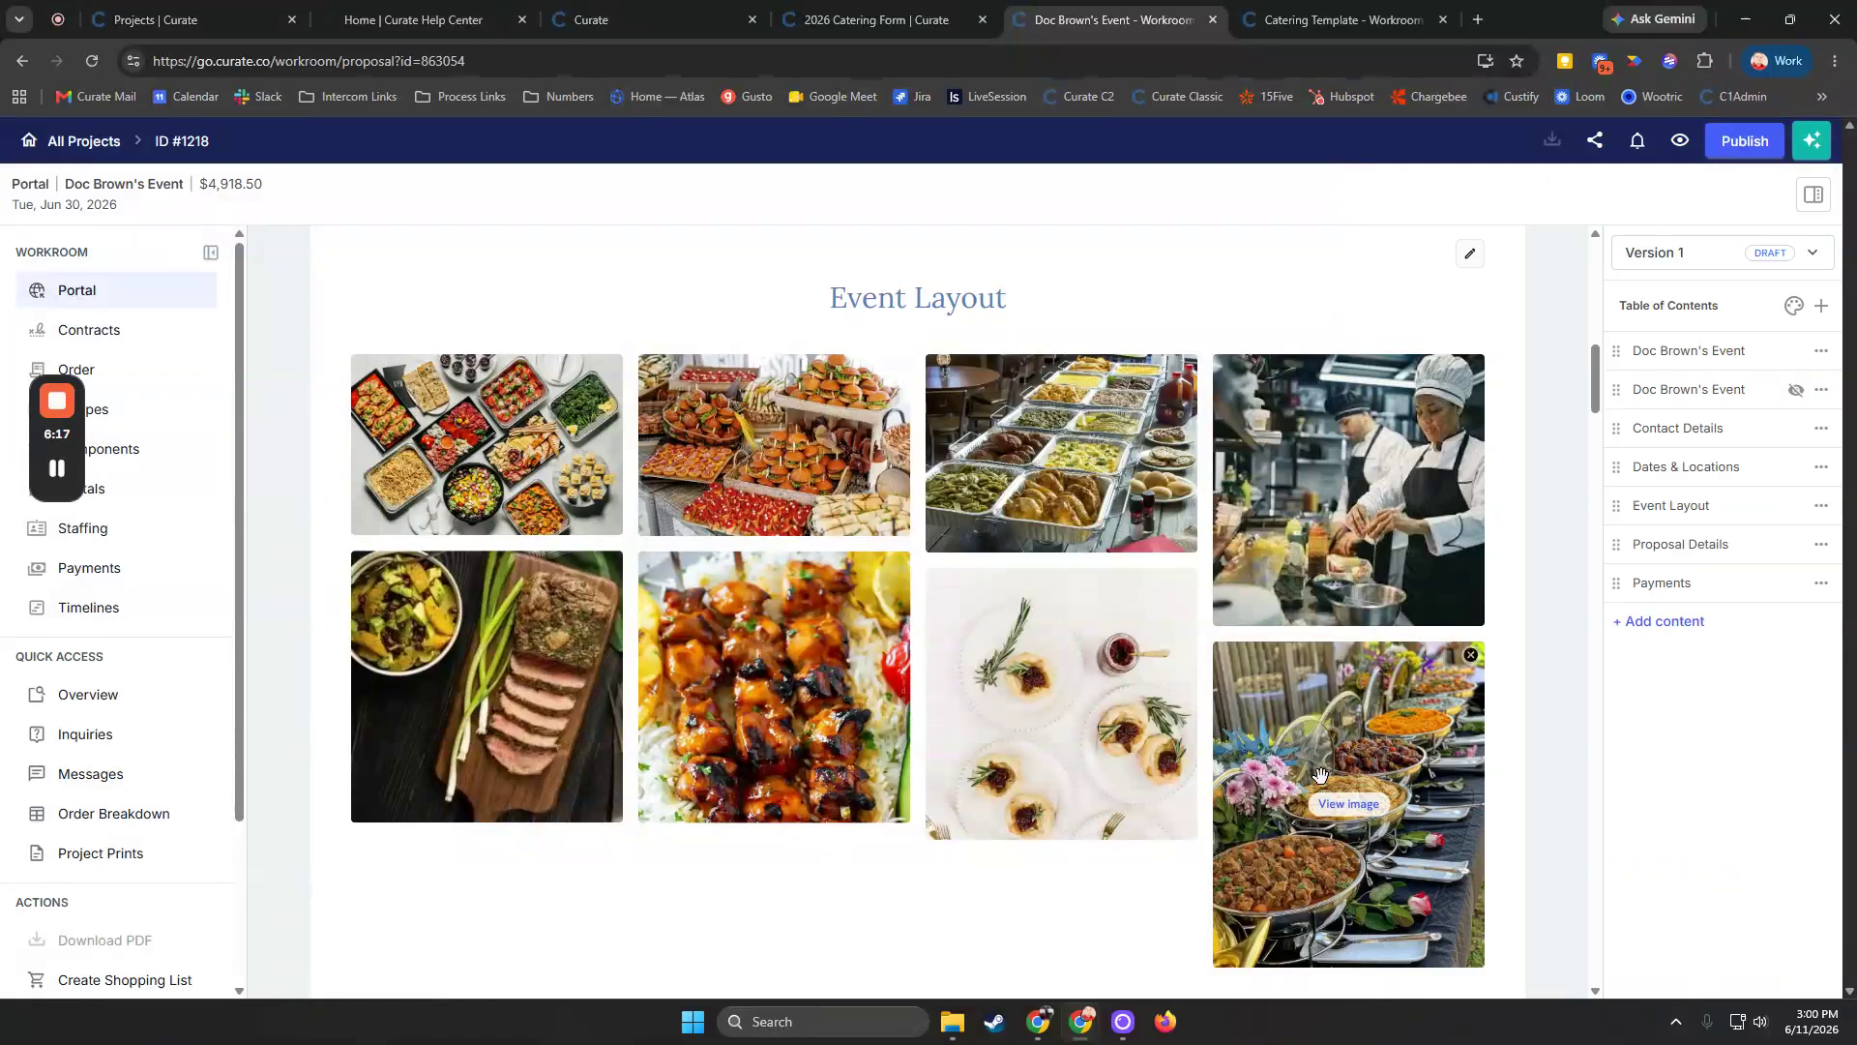
Rearrange the Event Layout gallery so the new buffet photo sits in the second column
{"action": "left_click_drag", "start_coordinate": [844, 716], "coordinate": [1165, 753]}
{"action": "left_click_drag", "start_coordinate": [1315, 726], "coordinate": [698, 668]}
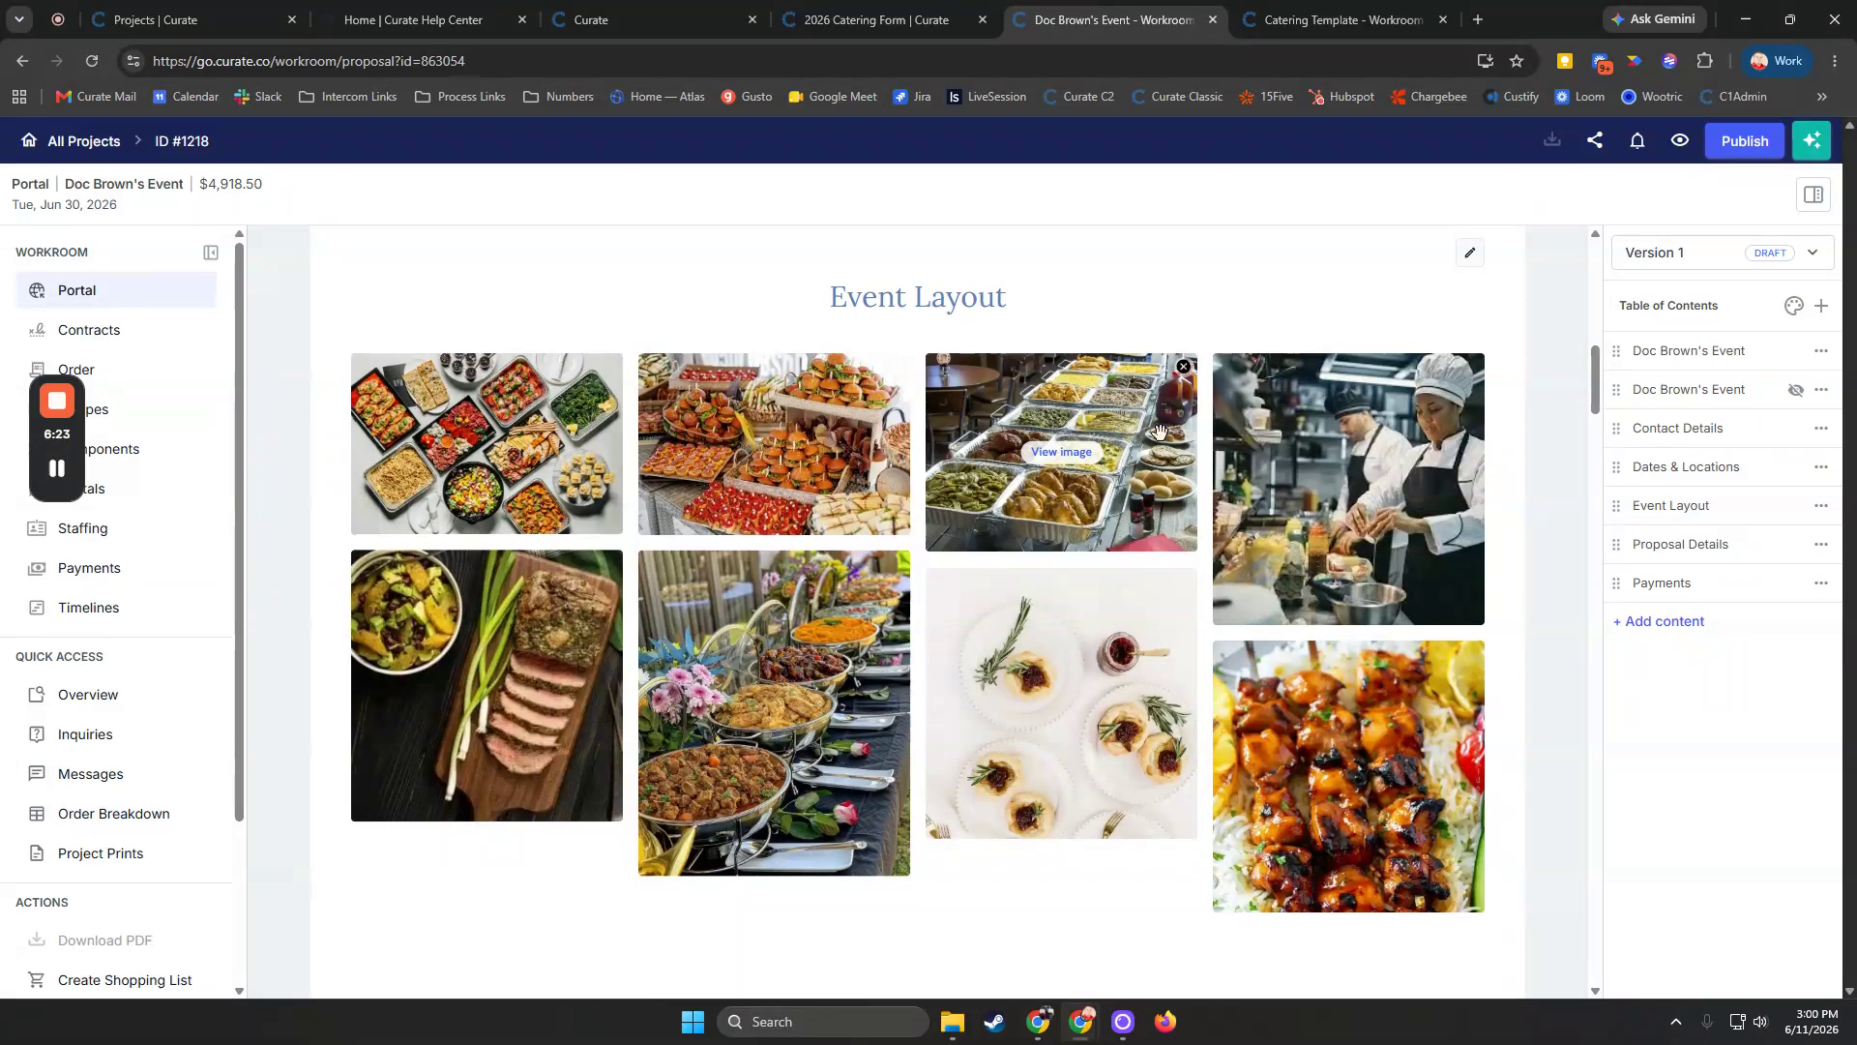
{"action": "scroll", "coordinate": [1160, 433], "scroll_direction": "down", "scroll_amount": 9}
{"action": "scroll", "coordinate": [995, 658], "scroll_direction": "up", "scroll_amount": 1}
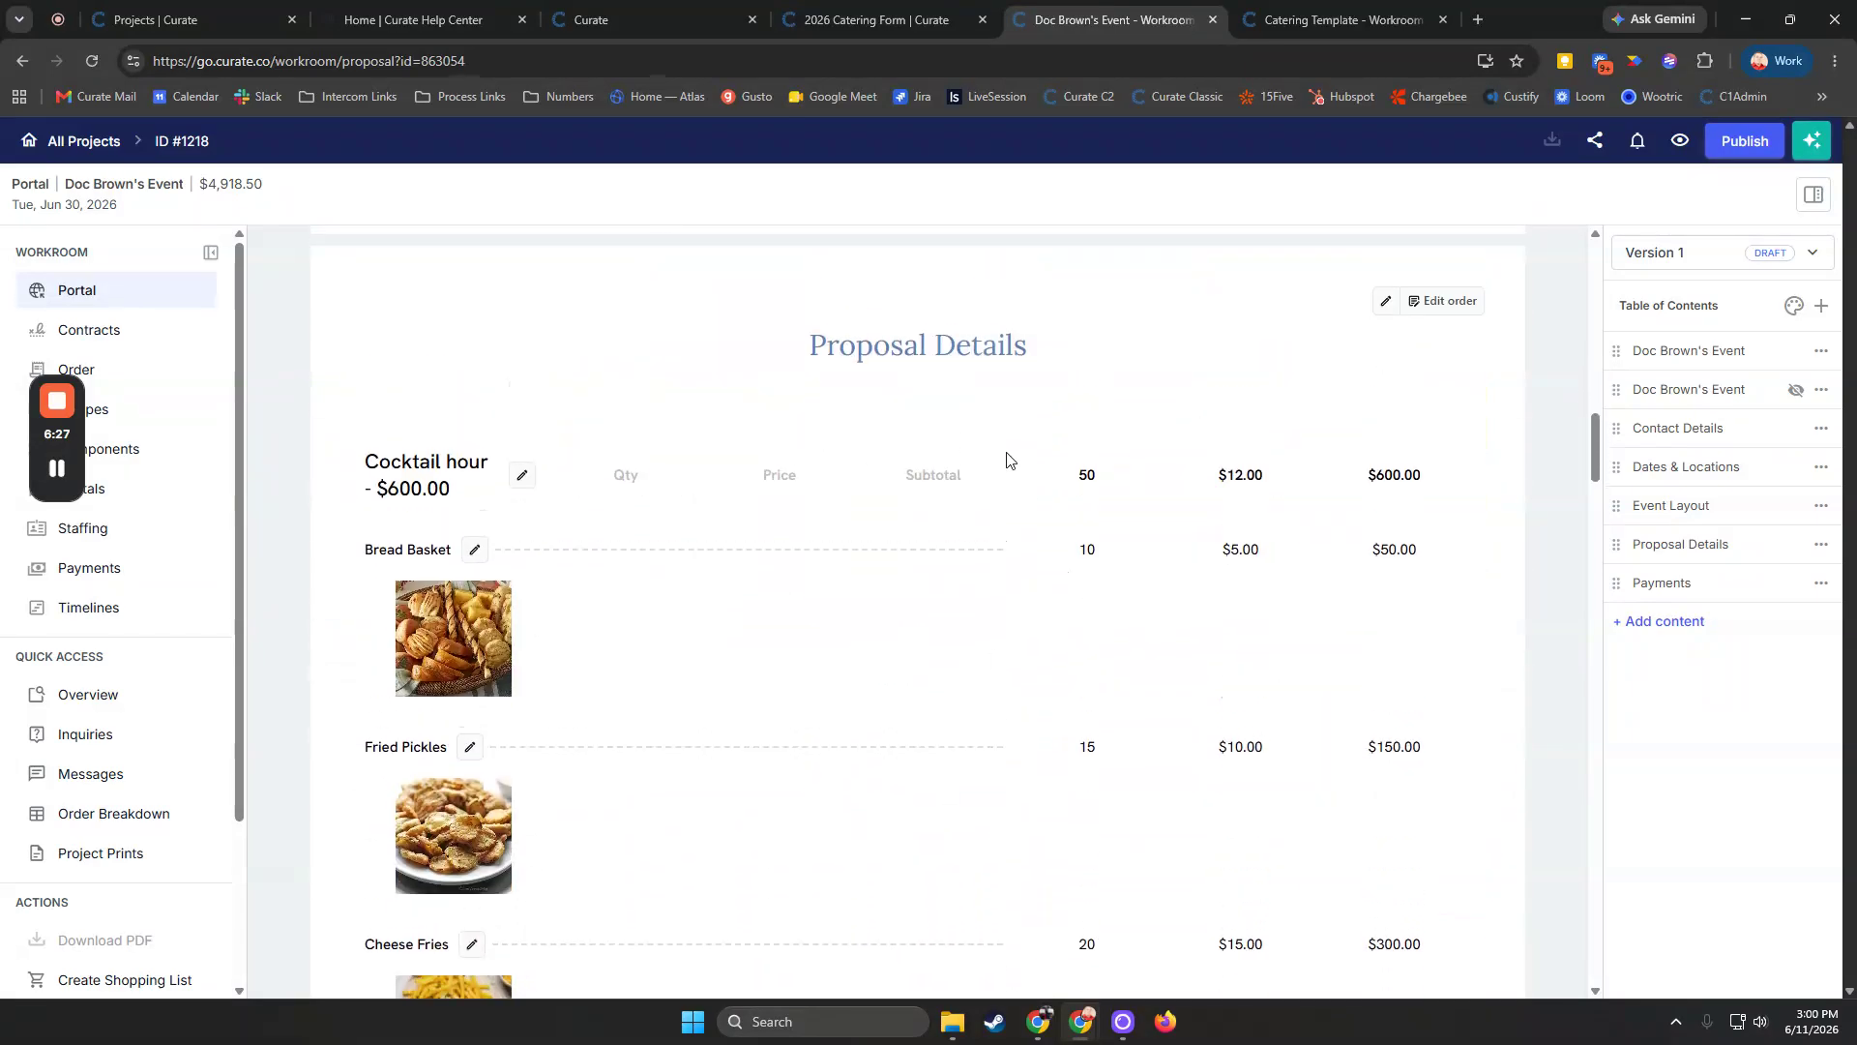
Scroll through the proposal details, staffing, rental equipment and payments sections
{"action": "scroll", "coordinate": [974, 460], "scroll_direction": "down", "scroll_amount": 10}
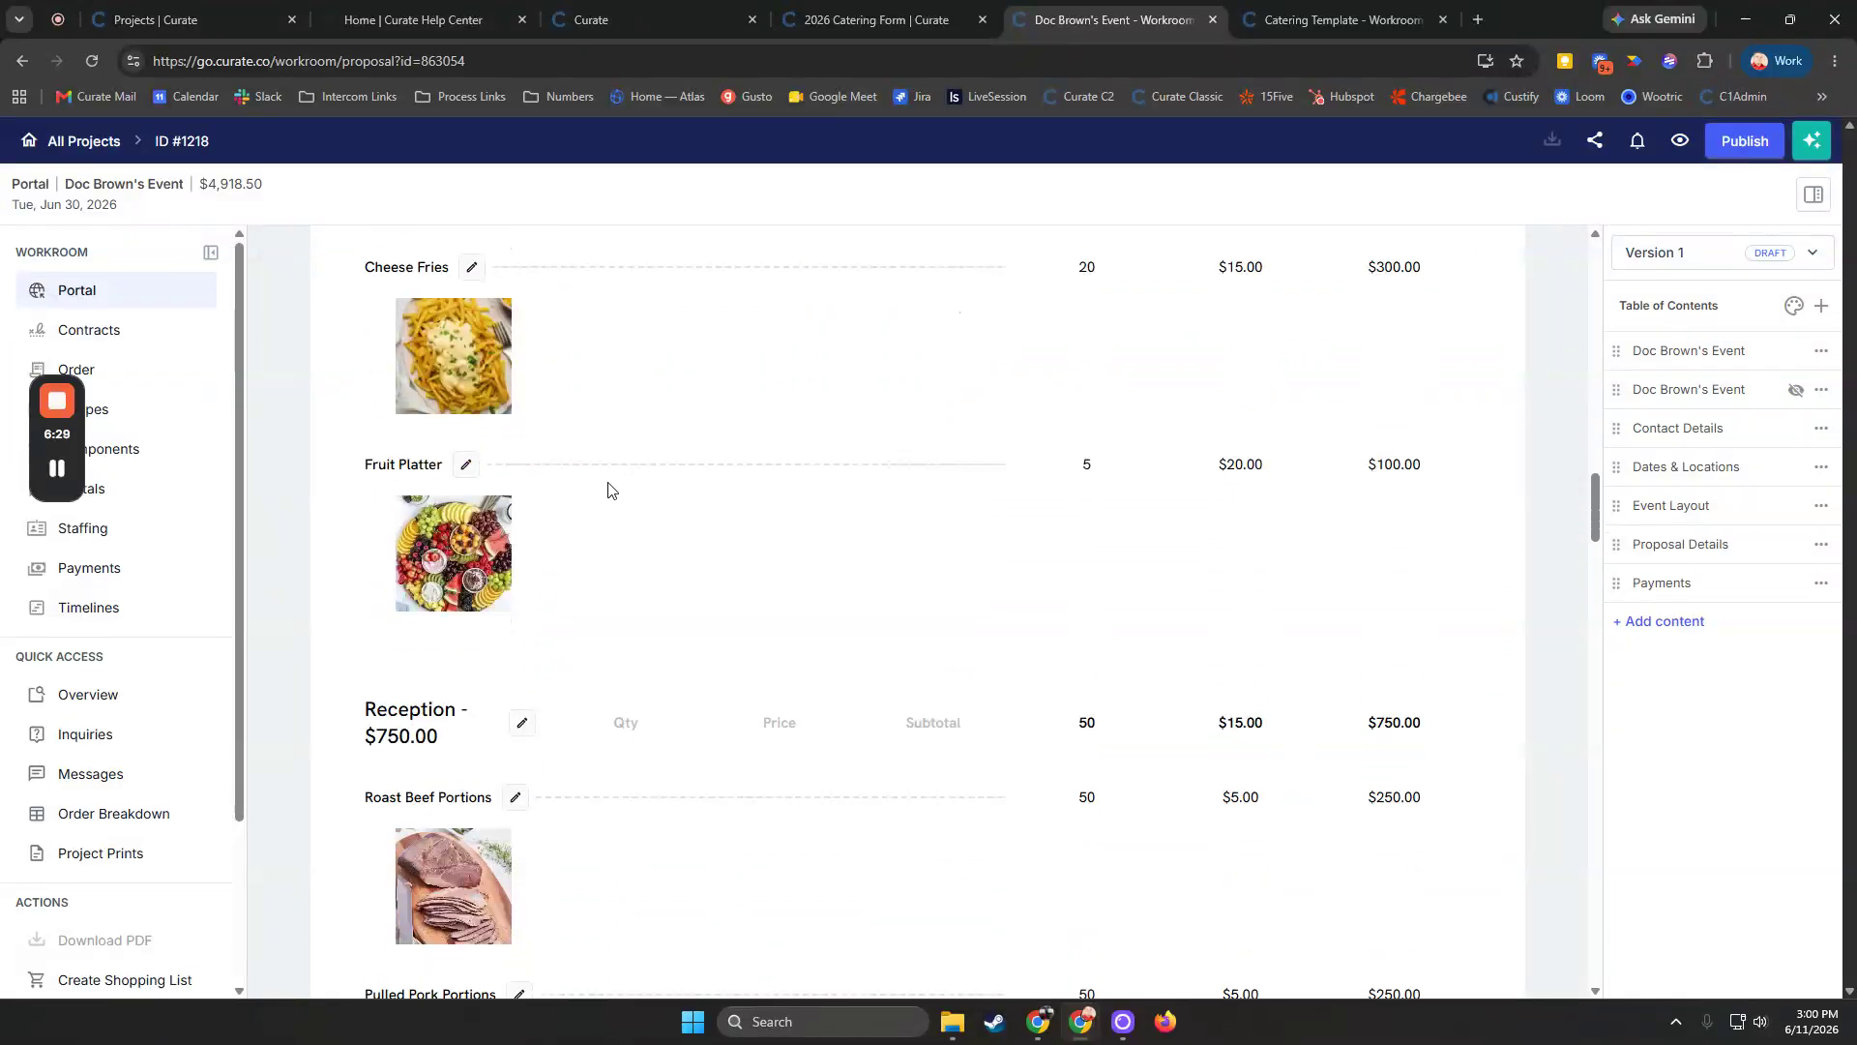
{"action": "scroll", "coordinate": [629, 502], "scroll_direction": "down", "scroll_amount": 15}
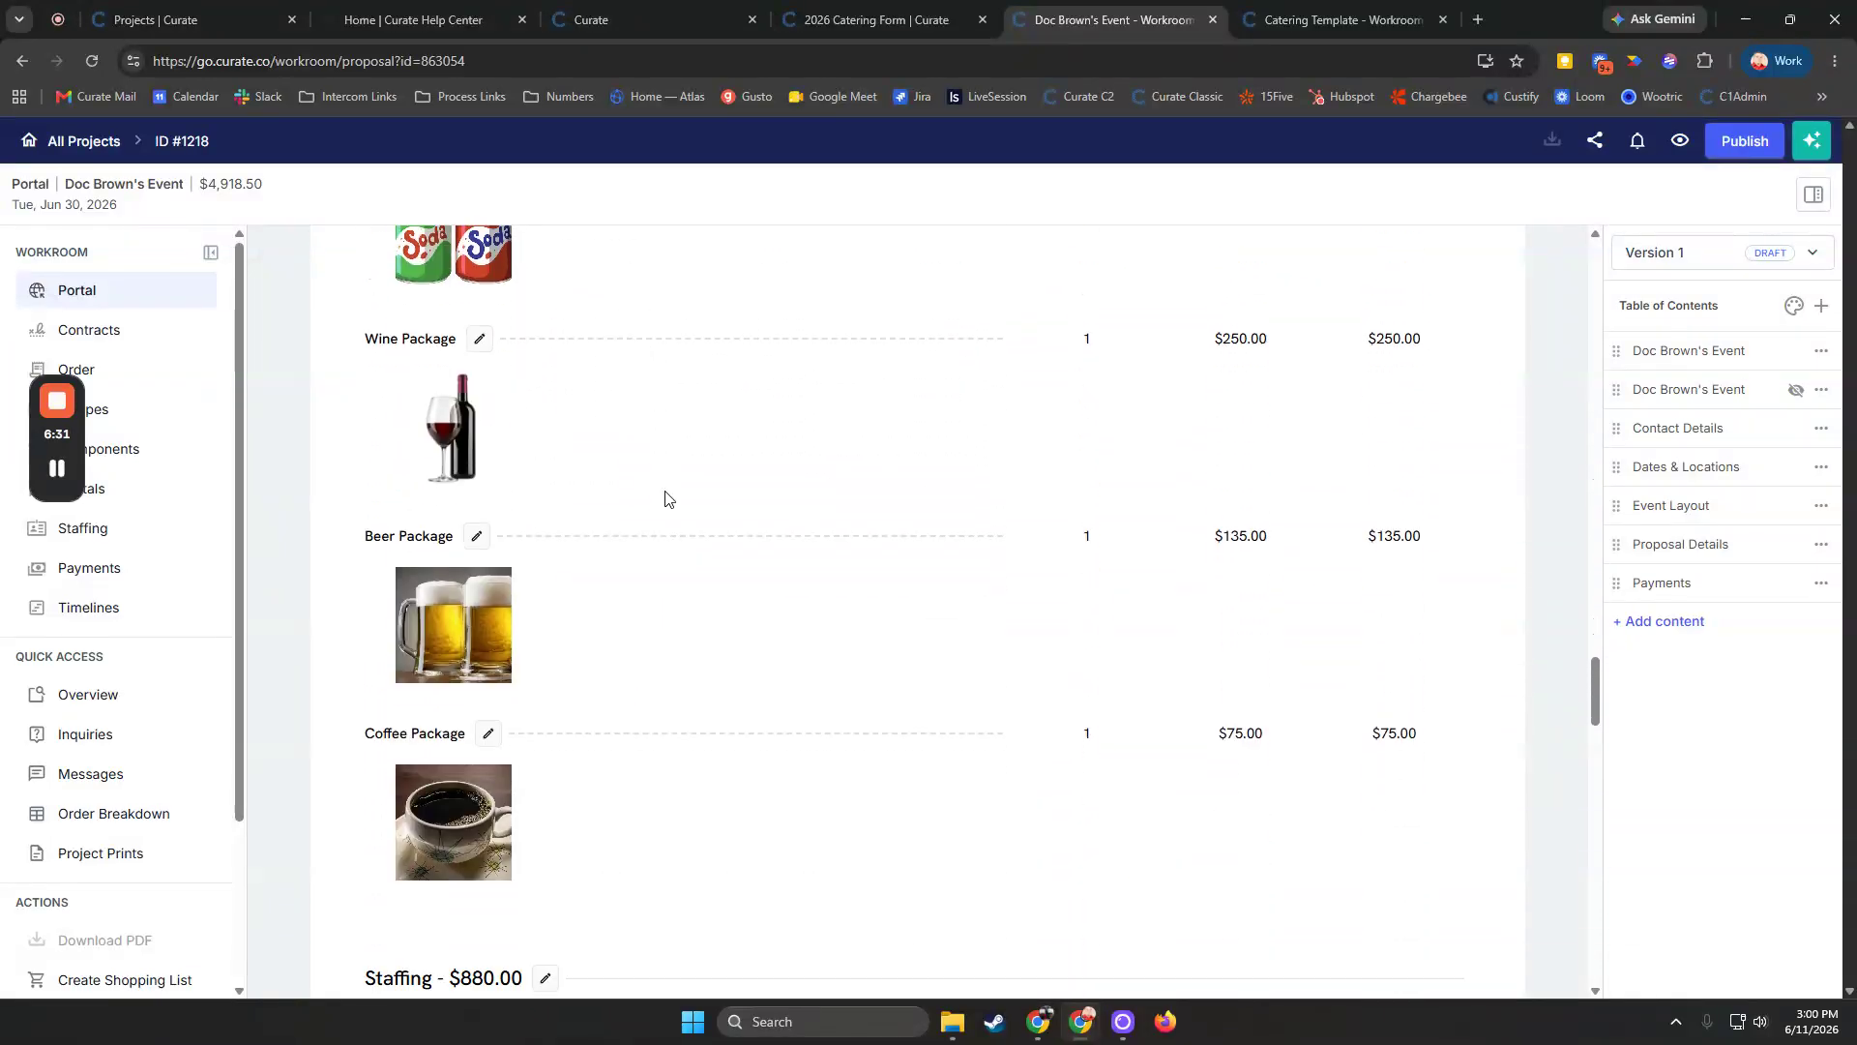
{"action": "scroll", "coordinate": [668, 498], "scroll_direction": "down", "scroll_amount": 12}
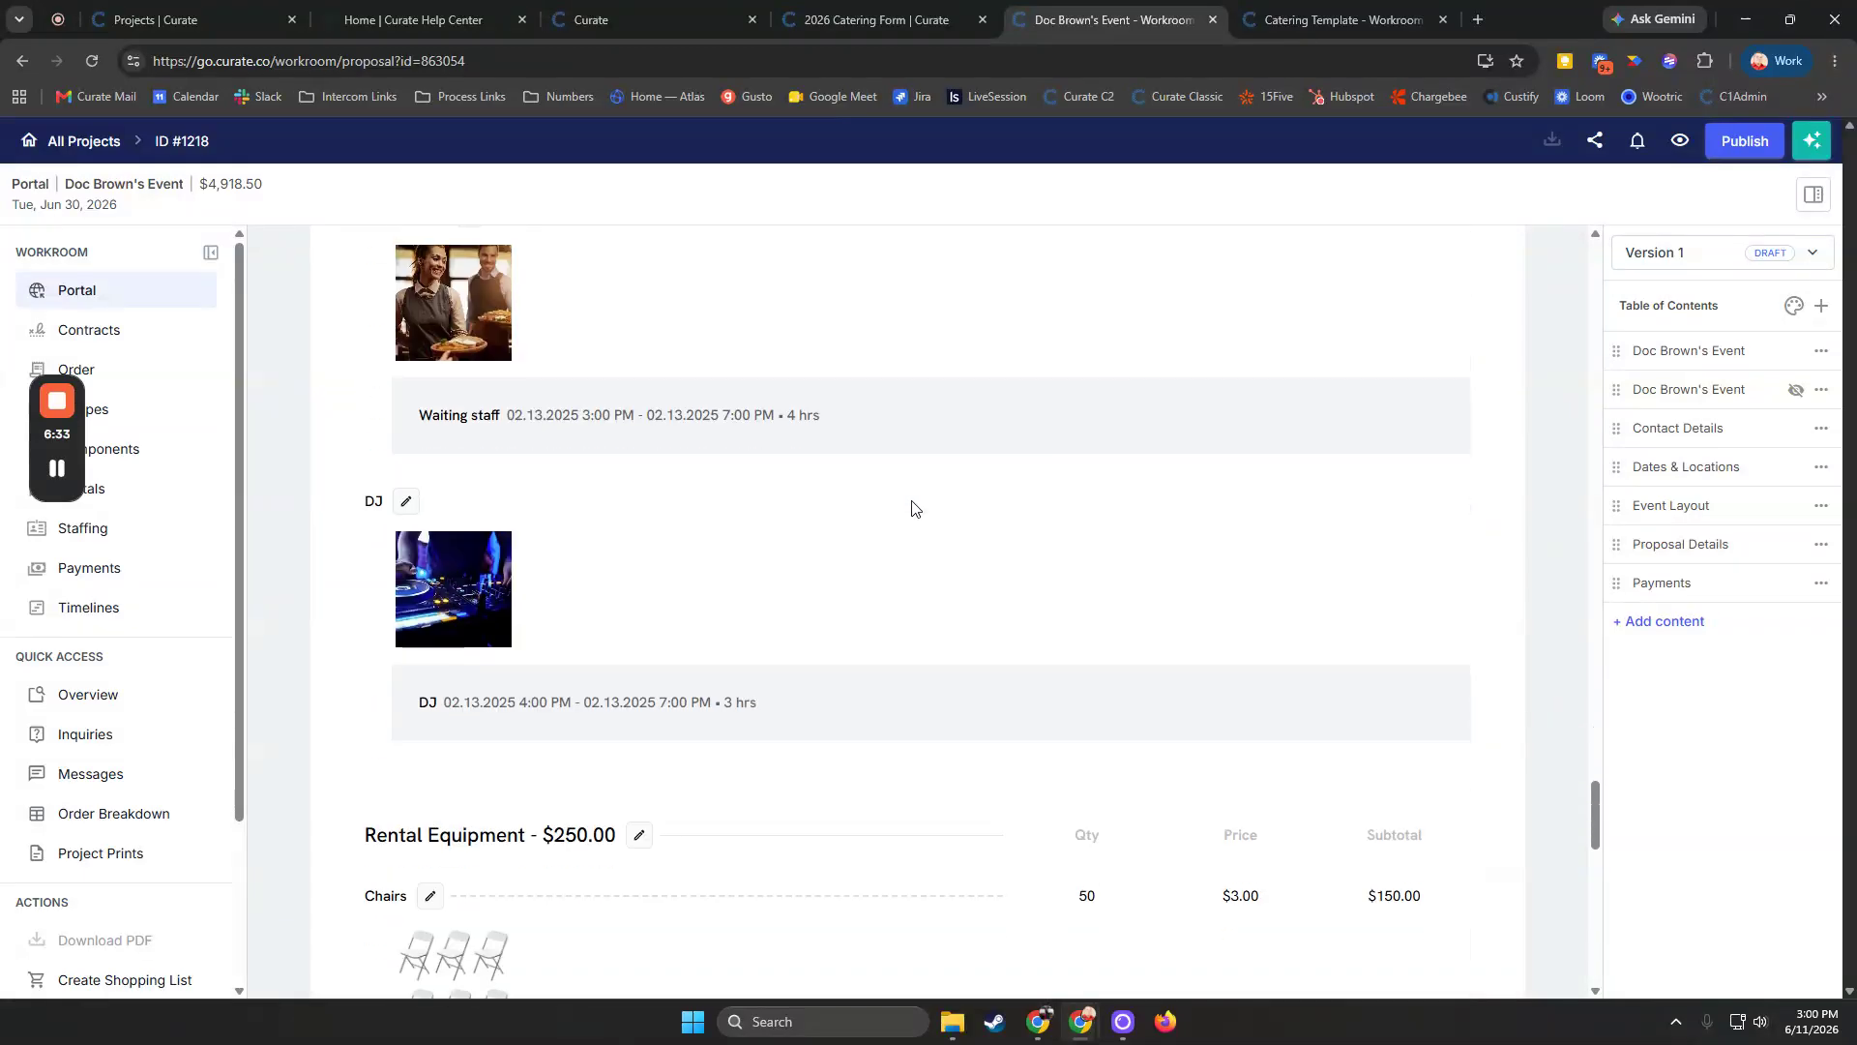
{"action": "scroll", "coordinate": [910, 507], "scroll_direction": "down", "scroll_amount": 15}
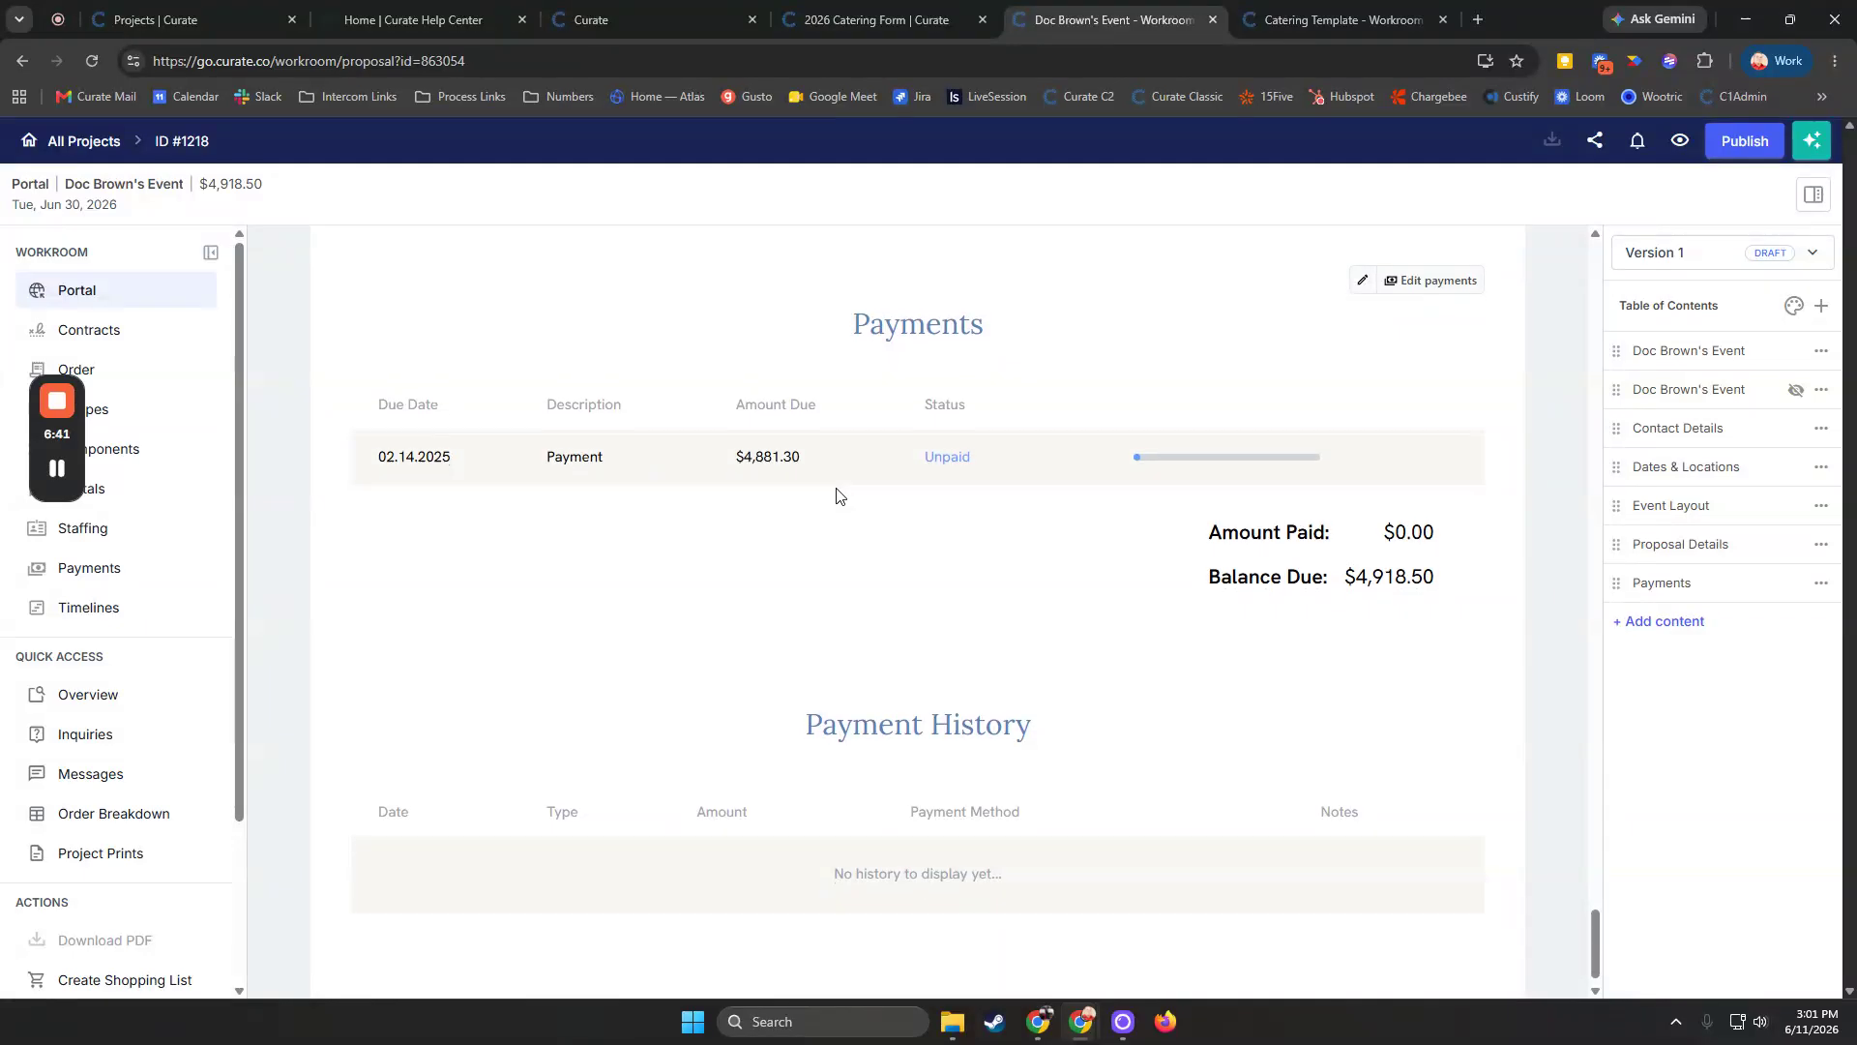
{"action": "scroll", "coordinate": [832, 496], "scroll_direction": "down", "scroll_amount": 1}
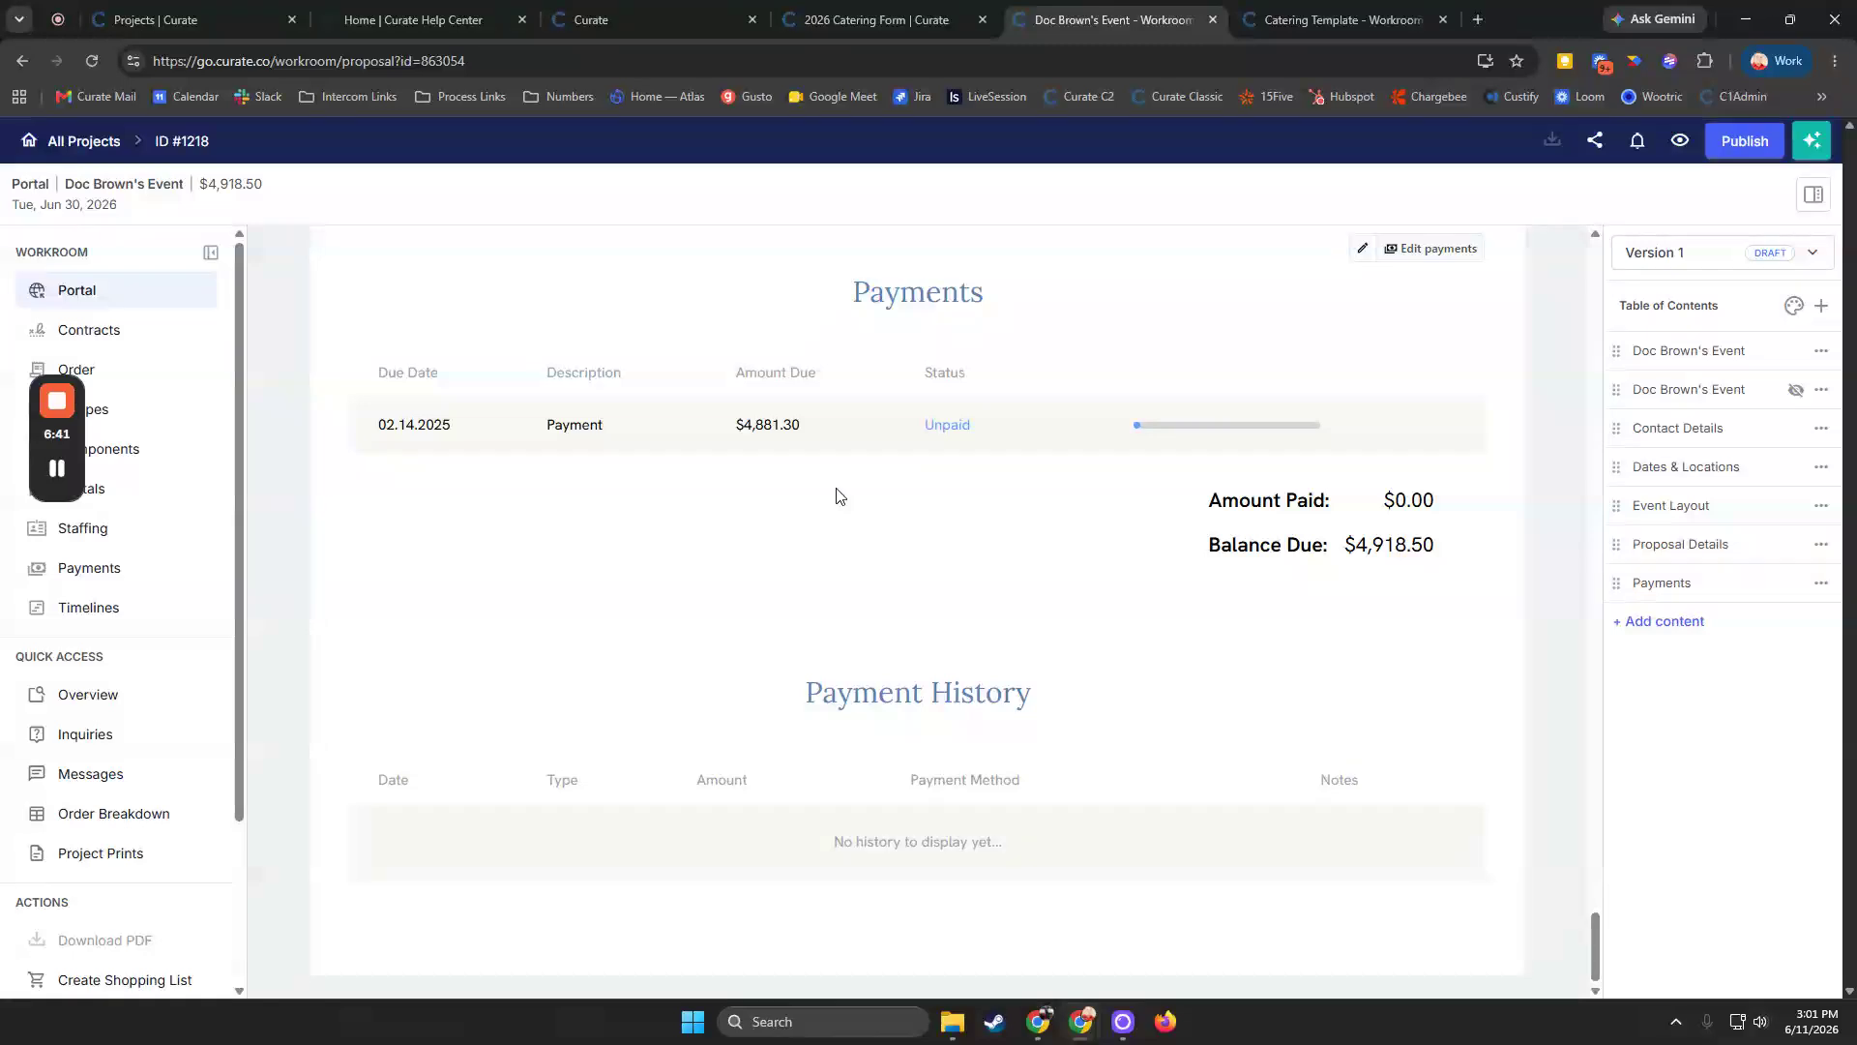
Add a Documents content section to the proposal
{"action": "left_click", "coordinate": [1620, 624]}
{"action": "scroll", "coordinate": [1670, 655], "scroll_direction": "down", "scroll_amount": 8}
{"action": "scroll", "coordinate": [1671, 657], "scroll_direction": "down", "scroll_amount": 1}
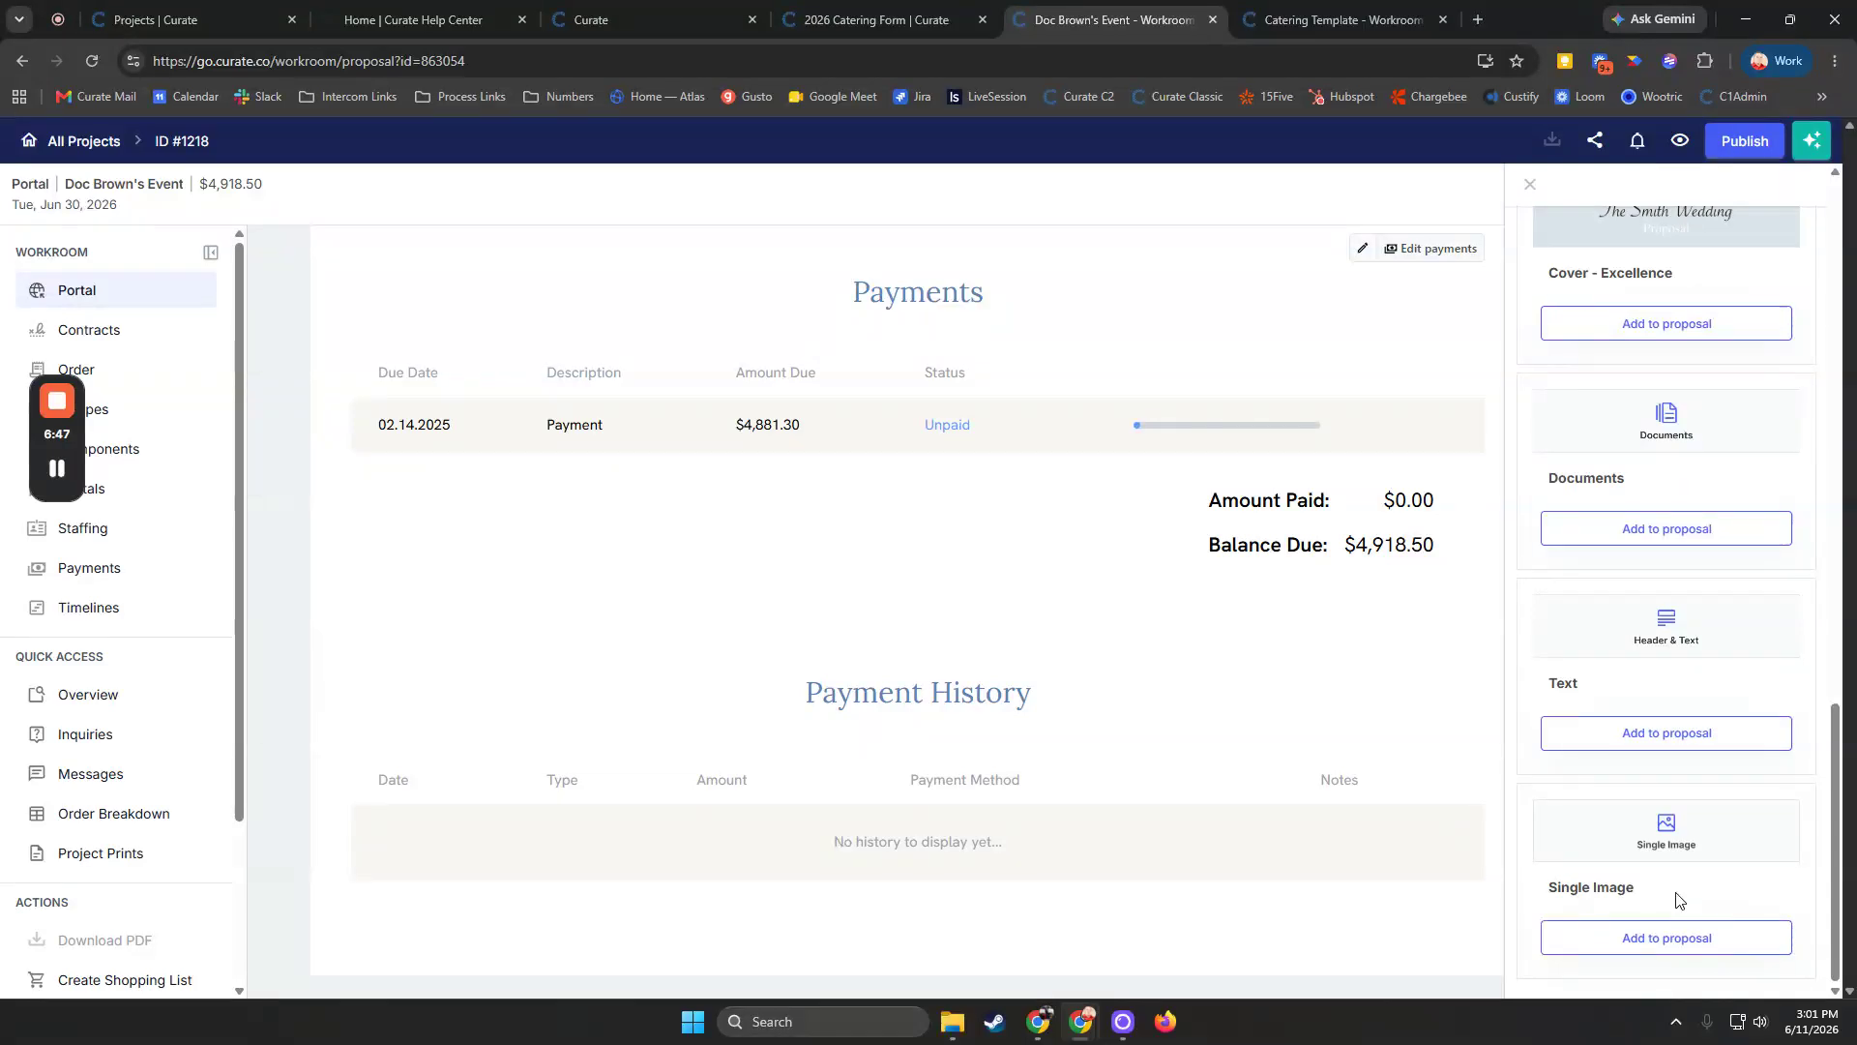
{"action": "left_click", "coordinate": [1632, 530]}
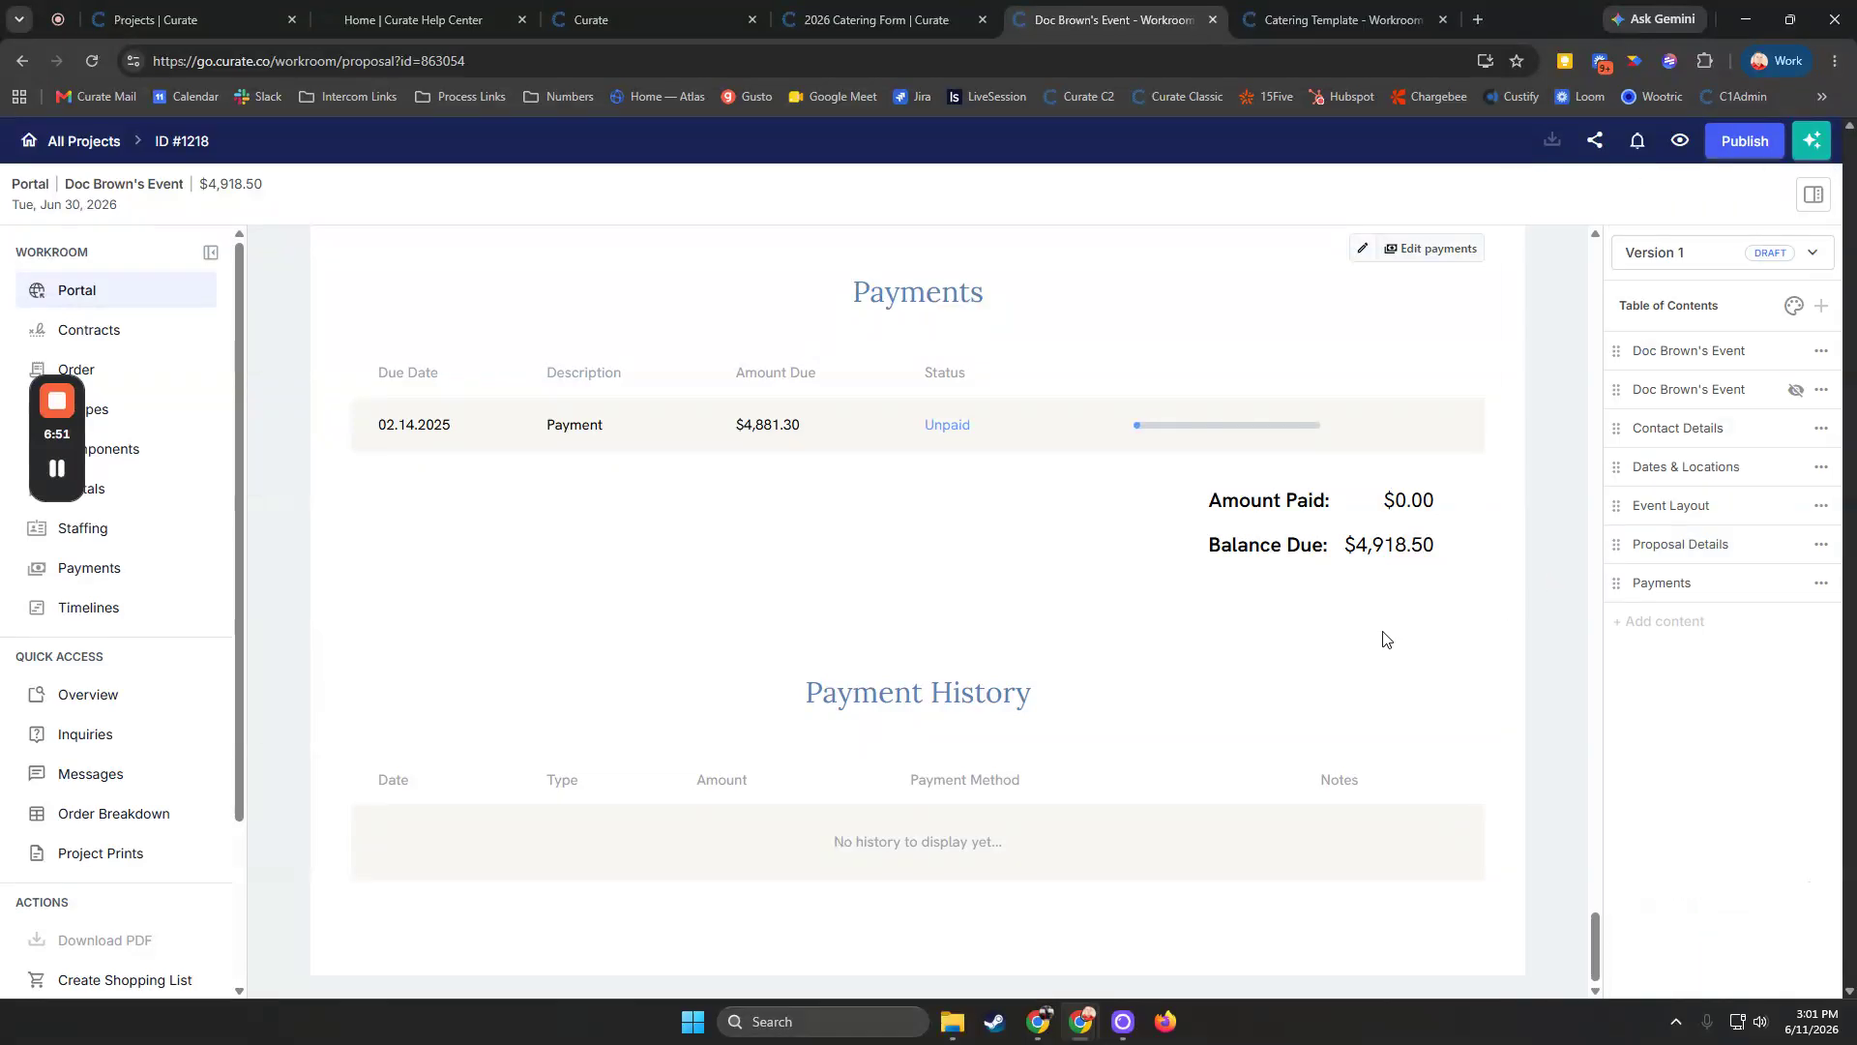
Move the Documents section up to follow Dates & Locations in the table of contents
{"action": "scroll", "coordinate": [1383, 640], "scroll_direction": "down", "scroll_amount": 20}
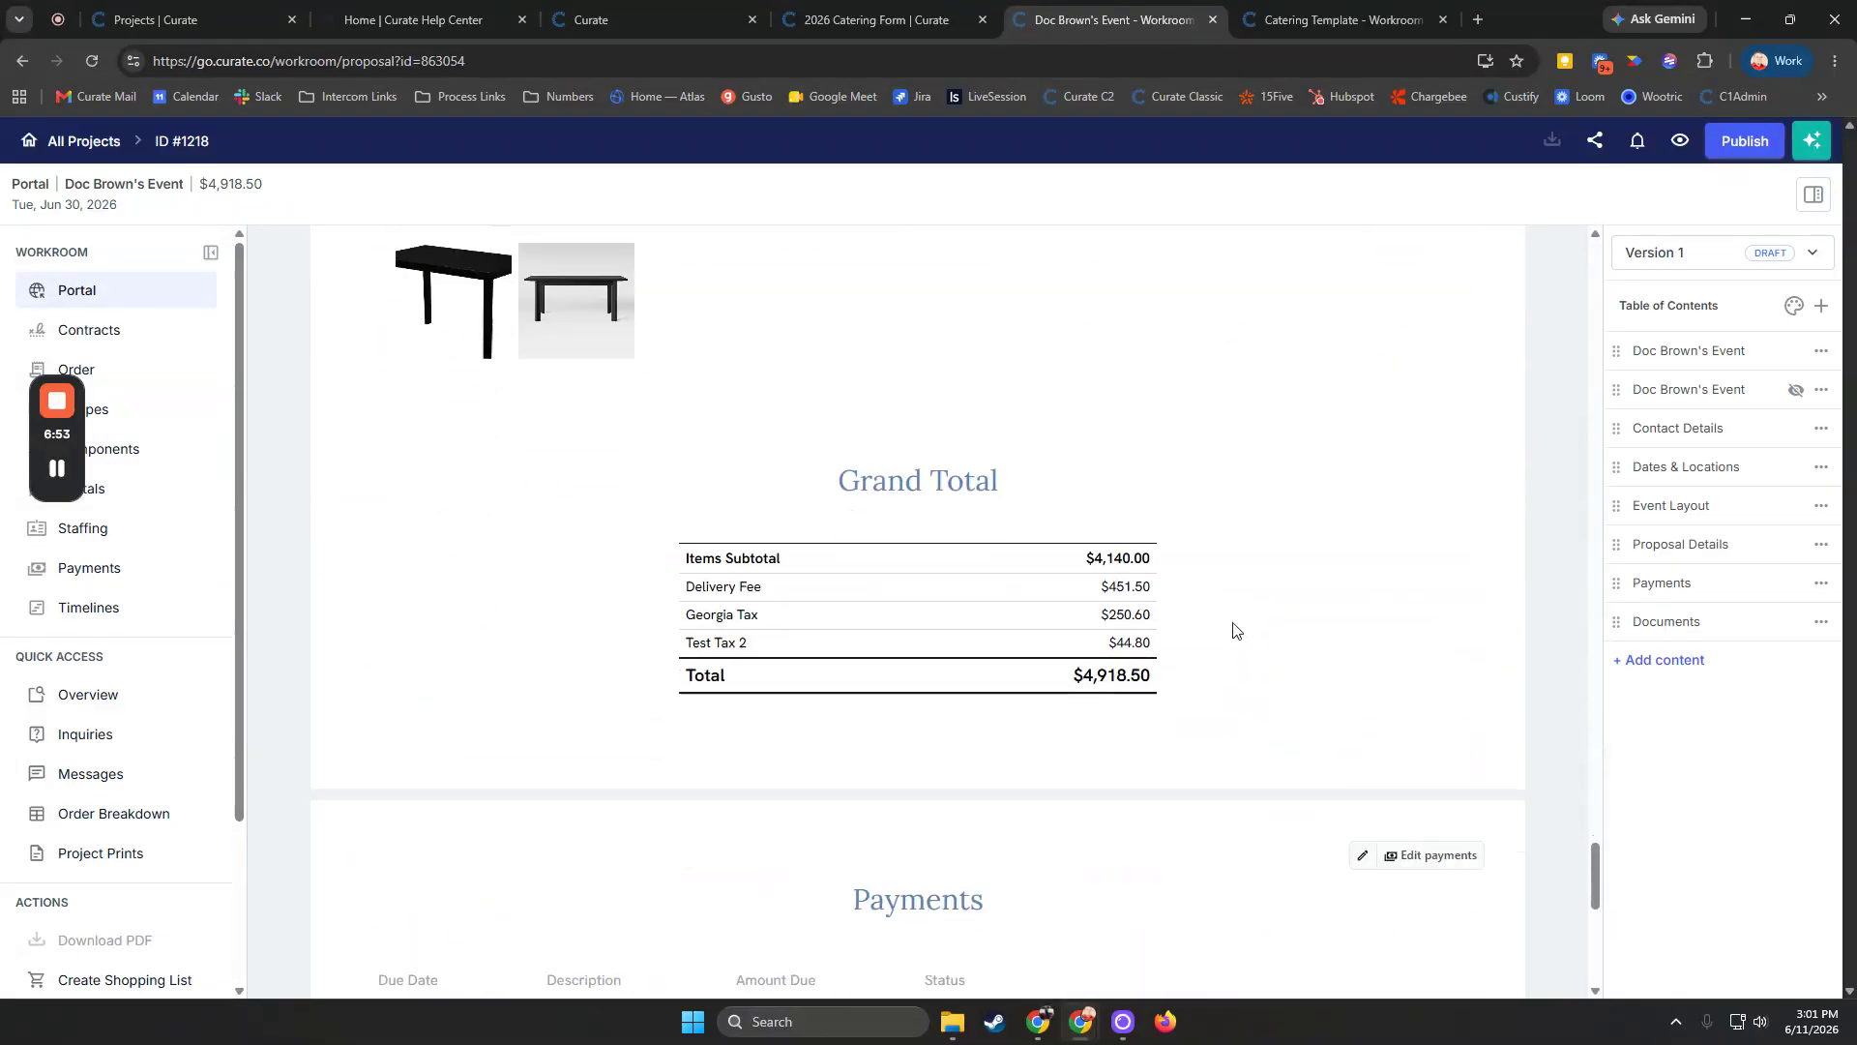
{"action": "scroll", "coordinate": [900, 868], "scroll_direction": "down", "scroll_amount": 5}
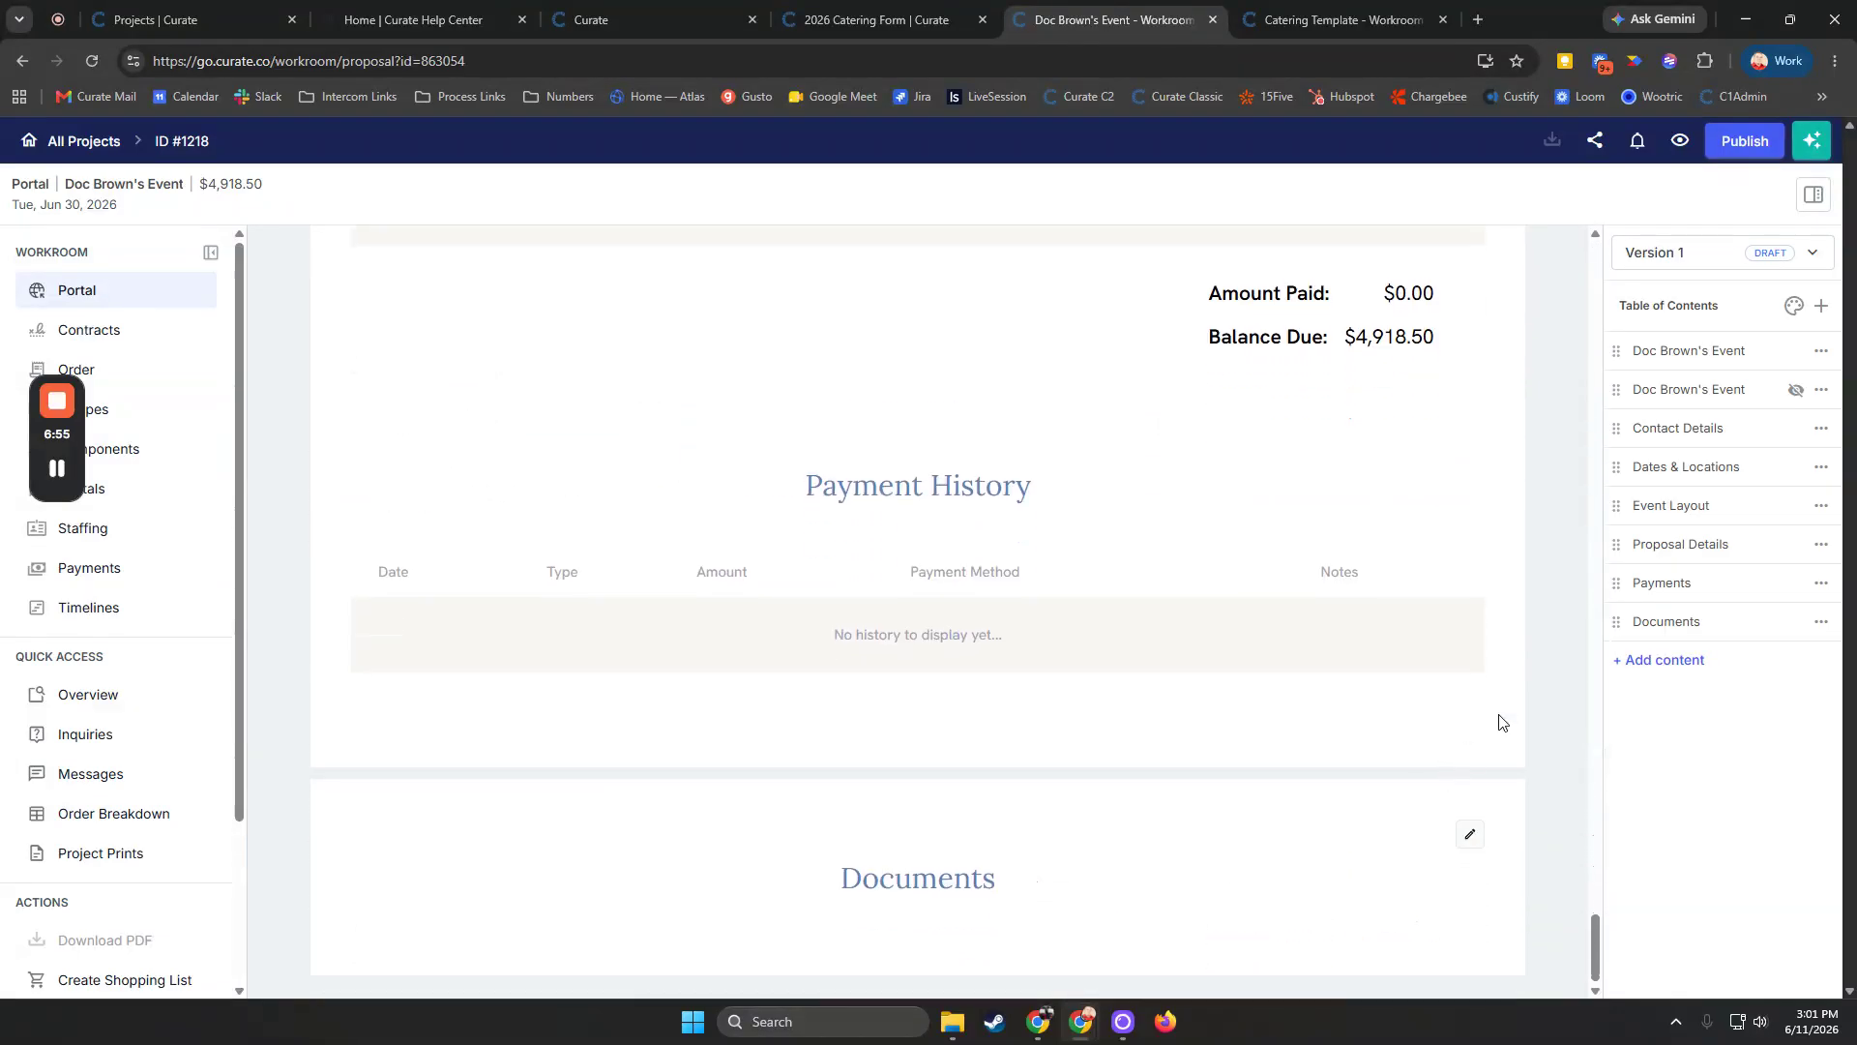
{"action": "left_click_drag", "start_coordinate": [1617, 630], "coordinate": [1621, 526]}
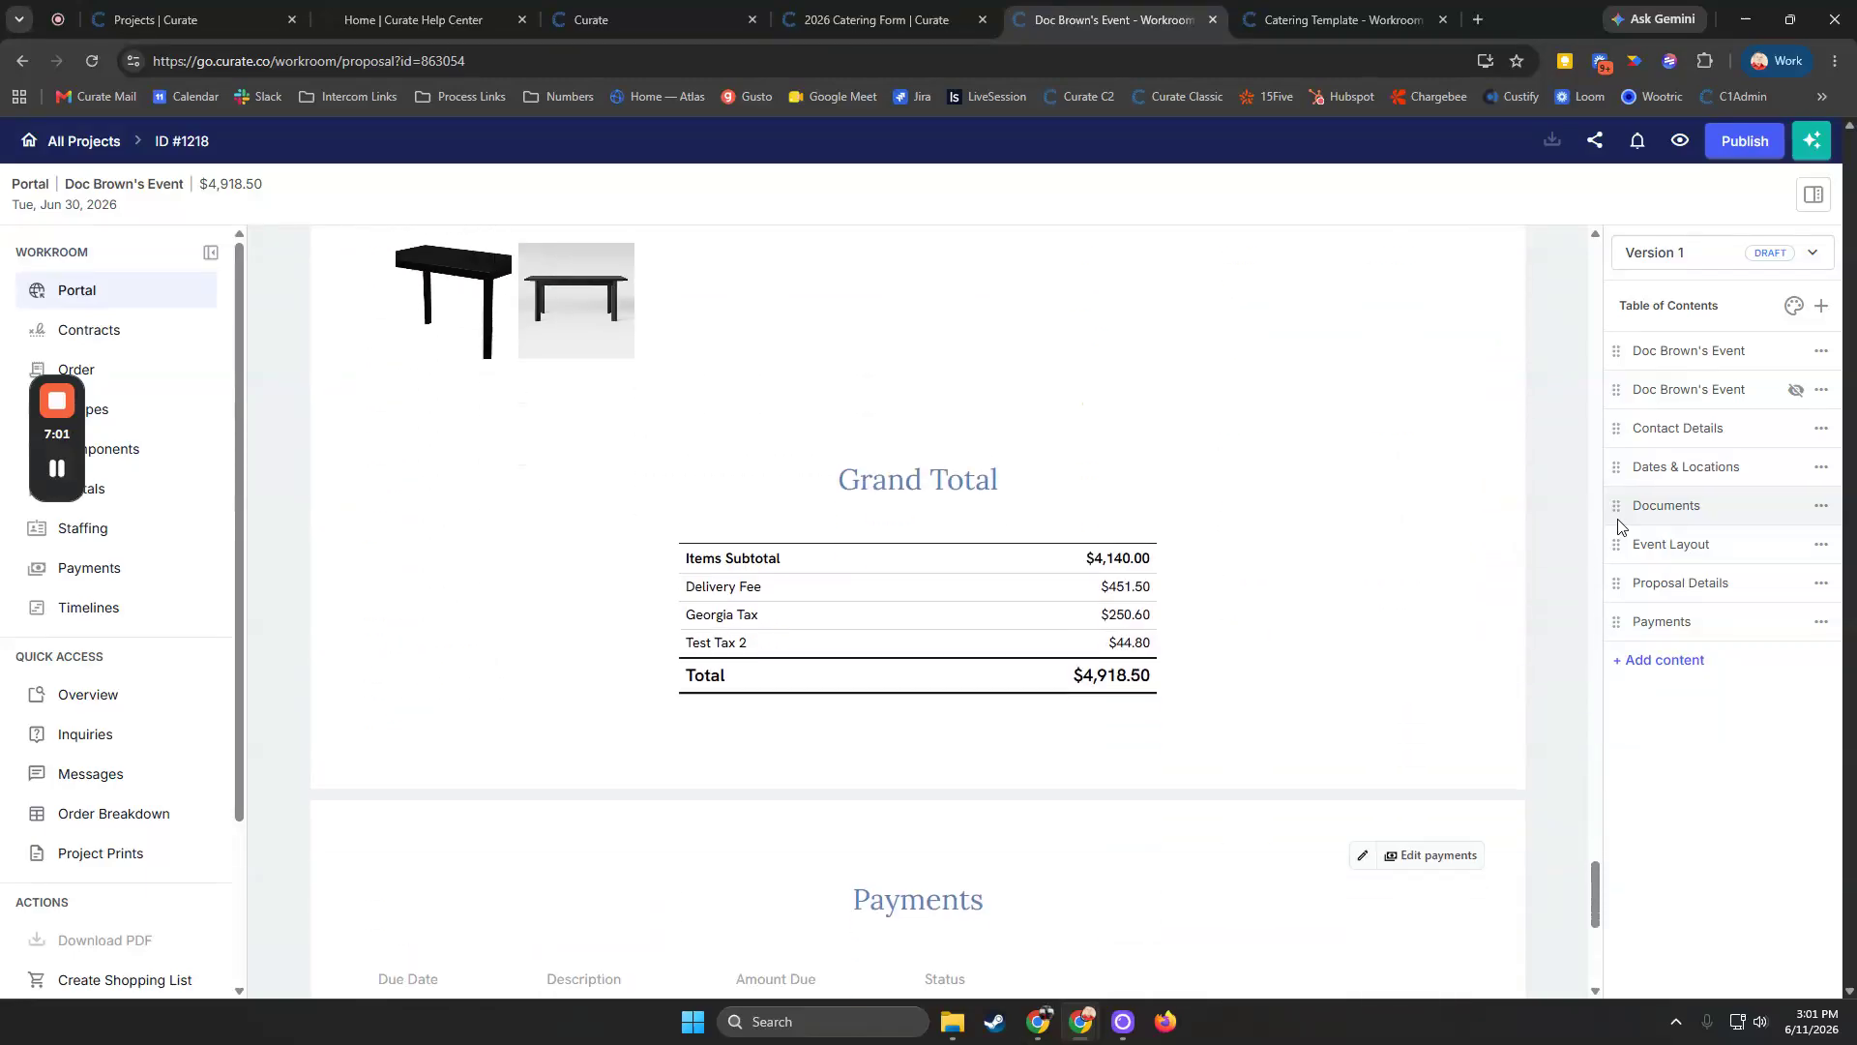
Open the Documents section editor and upload generic-logo.jpg
{"action": "left_click", "coordinate": [1645, 474]}
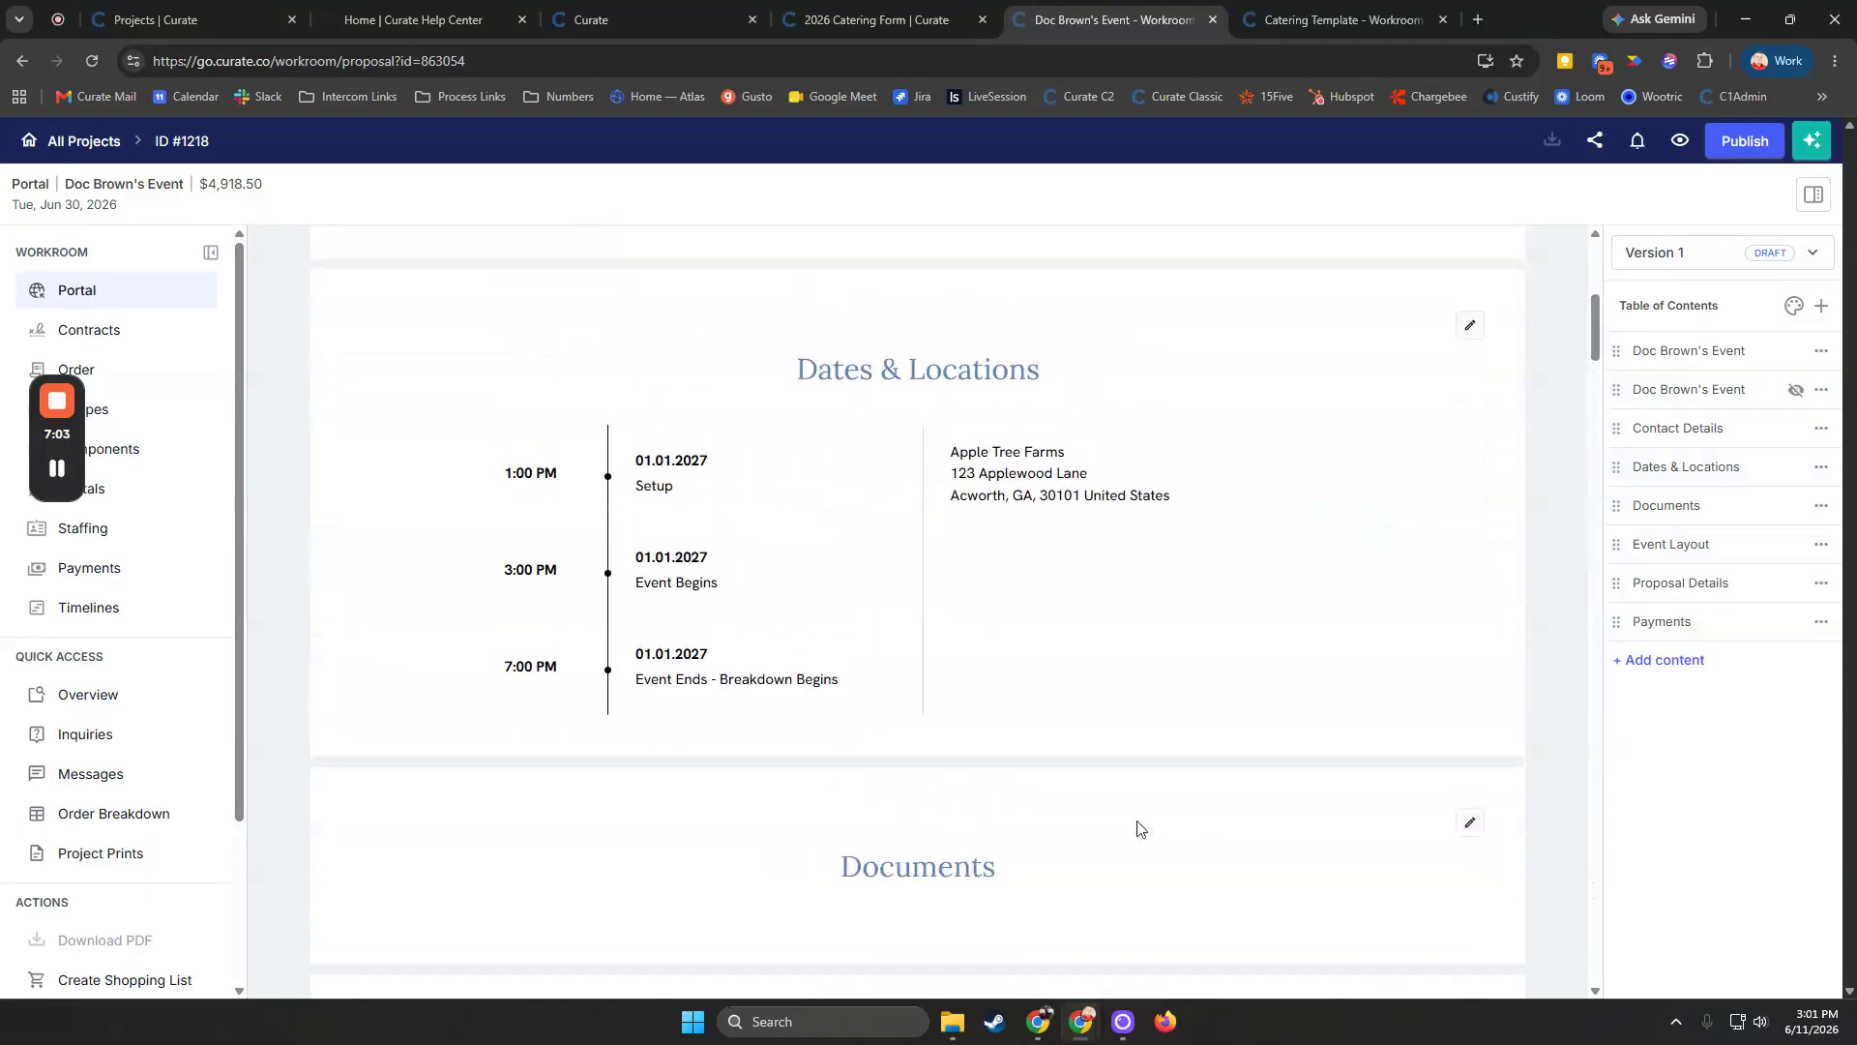
{"action": "scroll", "coordinate": [1140, 827], "scroll_direction": "down", "scroll_amount": 3}
{"action": "left_click", "coordinate": [1471, 477]}
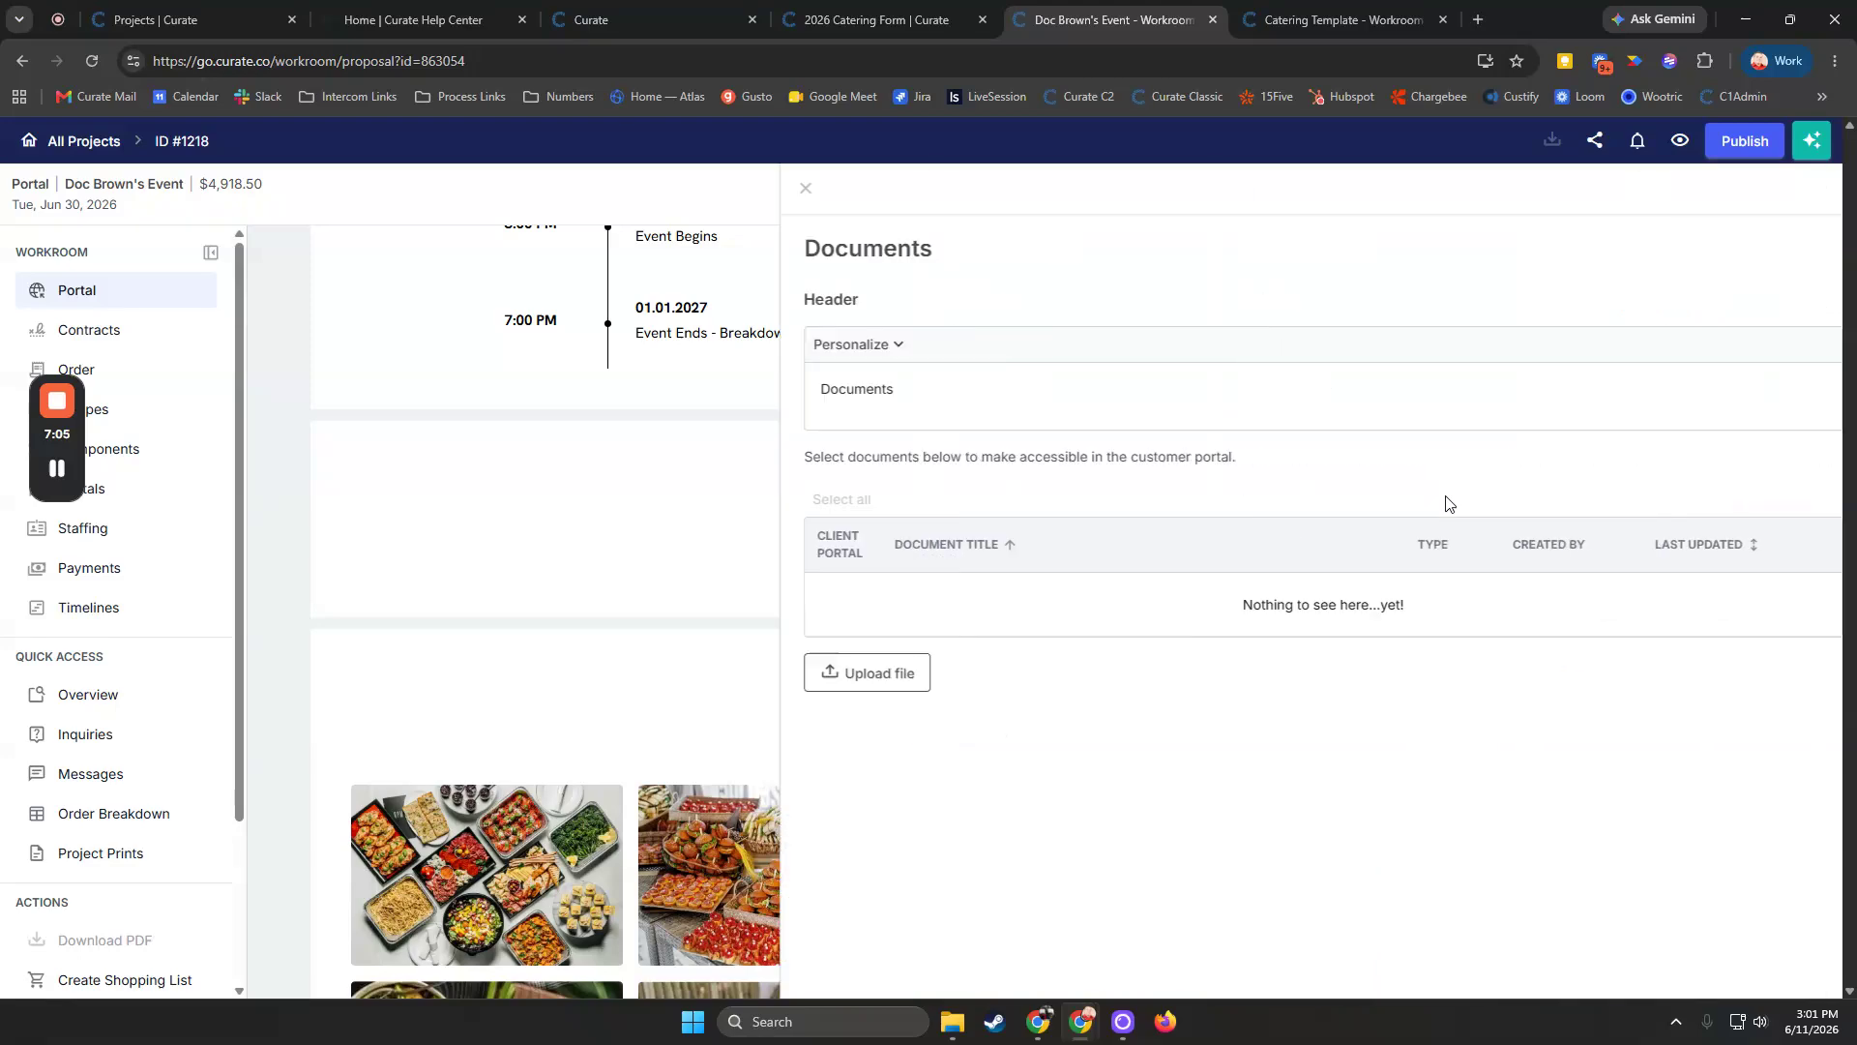
{"action": "left_click", "coordinate": [851, 678]}
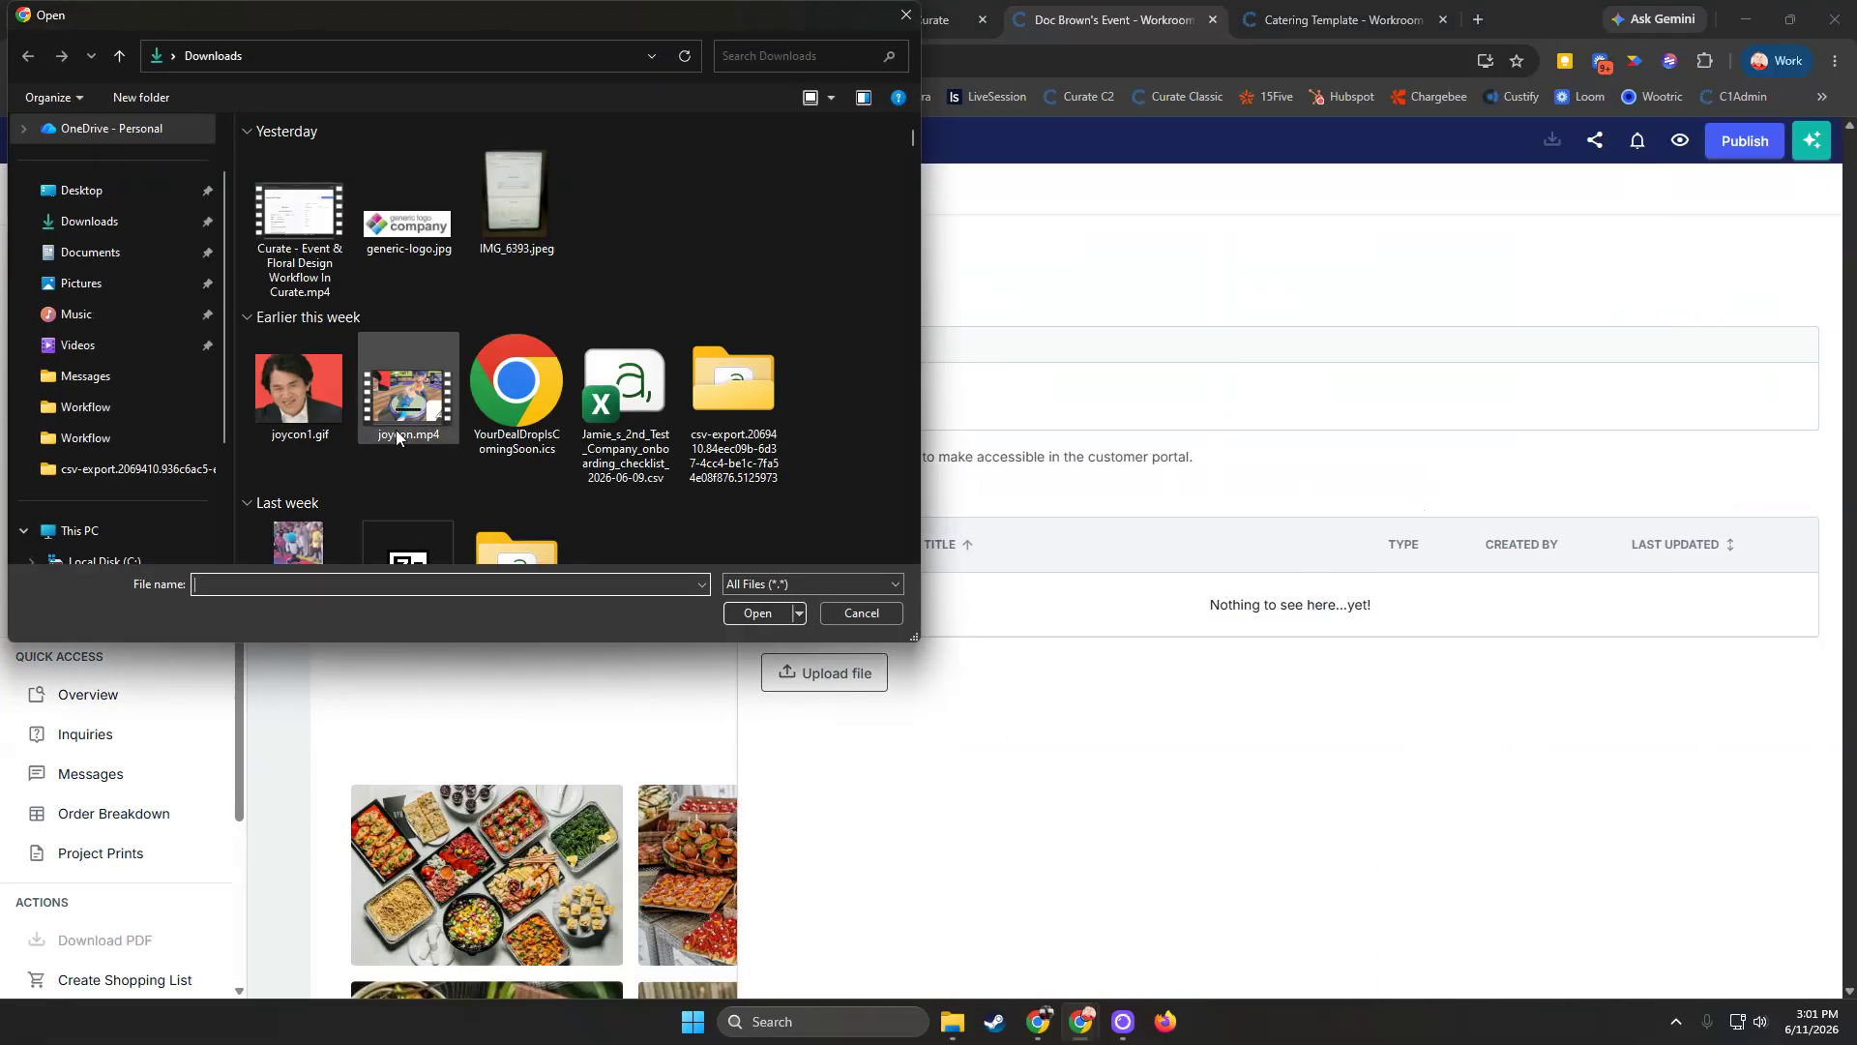
{"action": "left_click_drag", "start_coordinate": [393, 20], "coordinate": [0, 11]}
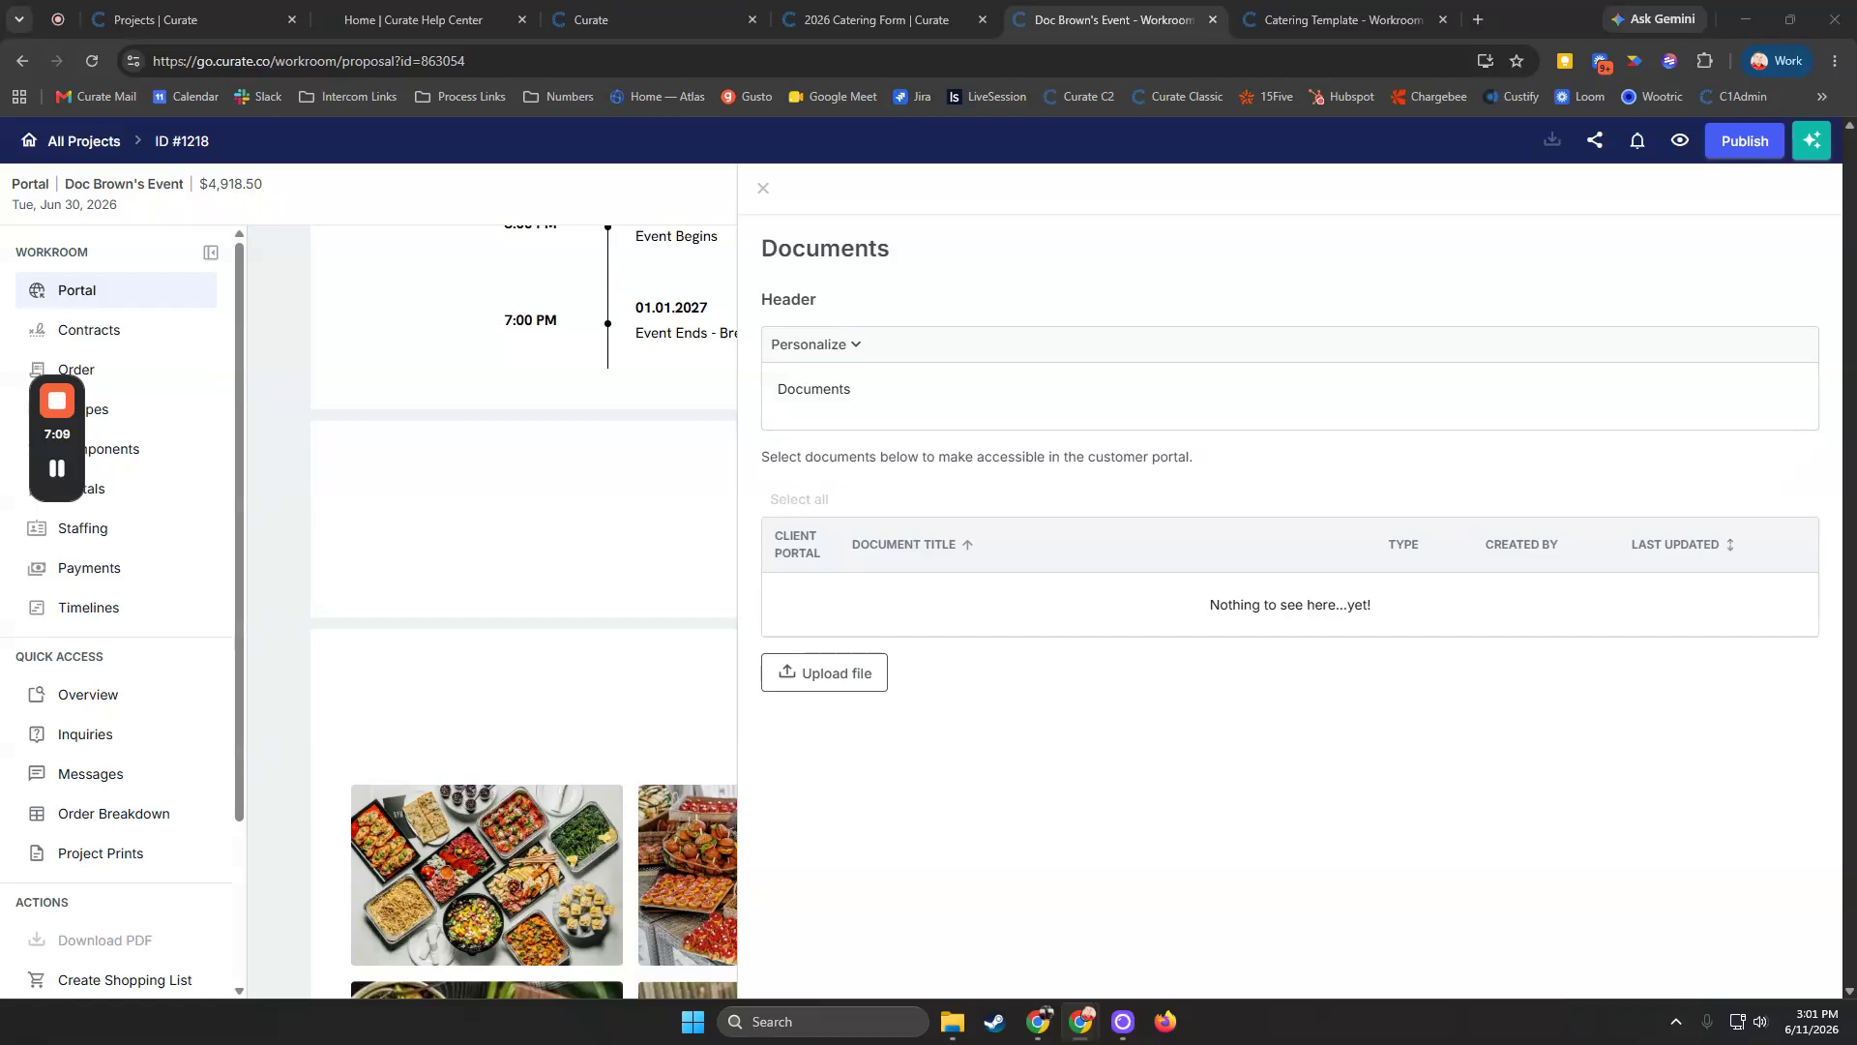
{"action": "left_click_drag", "start_coordinate": [0, 464], "coordinate": [0, 423]}
Upload label_pdf_5-8-2026.pdf and make it visible in the client portal
{"action": "left_click", "coordinate": [837, 667]}
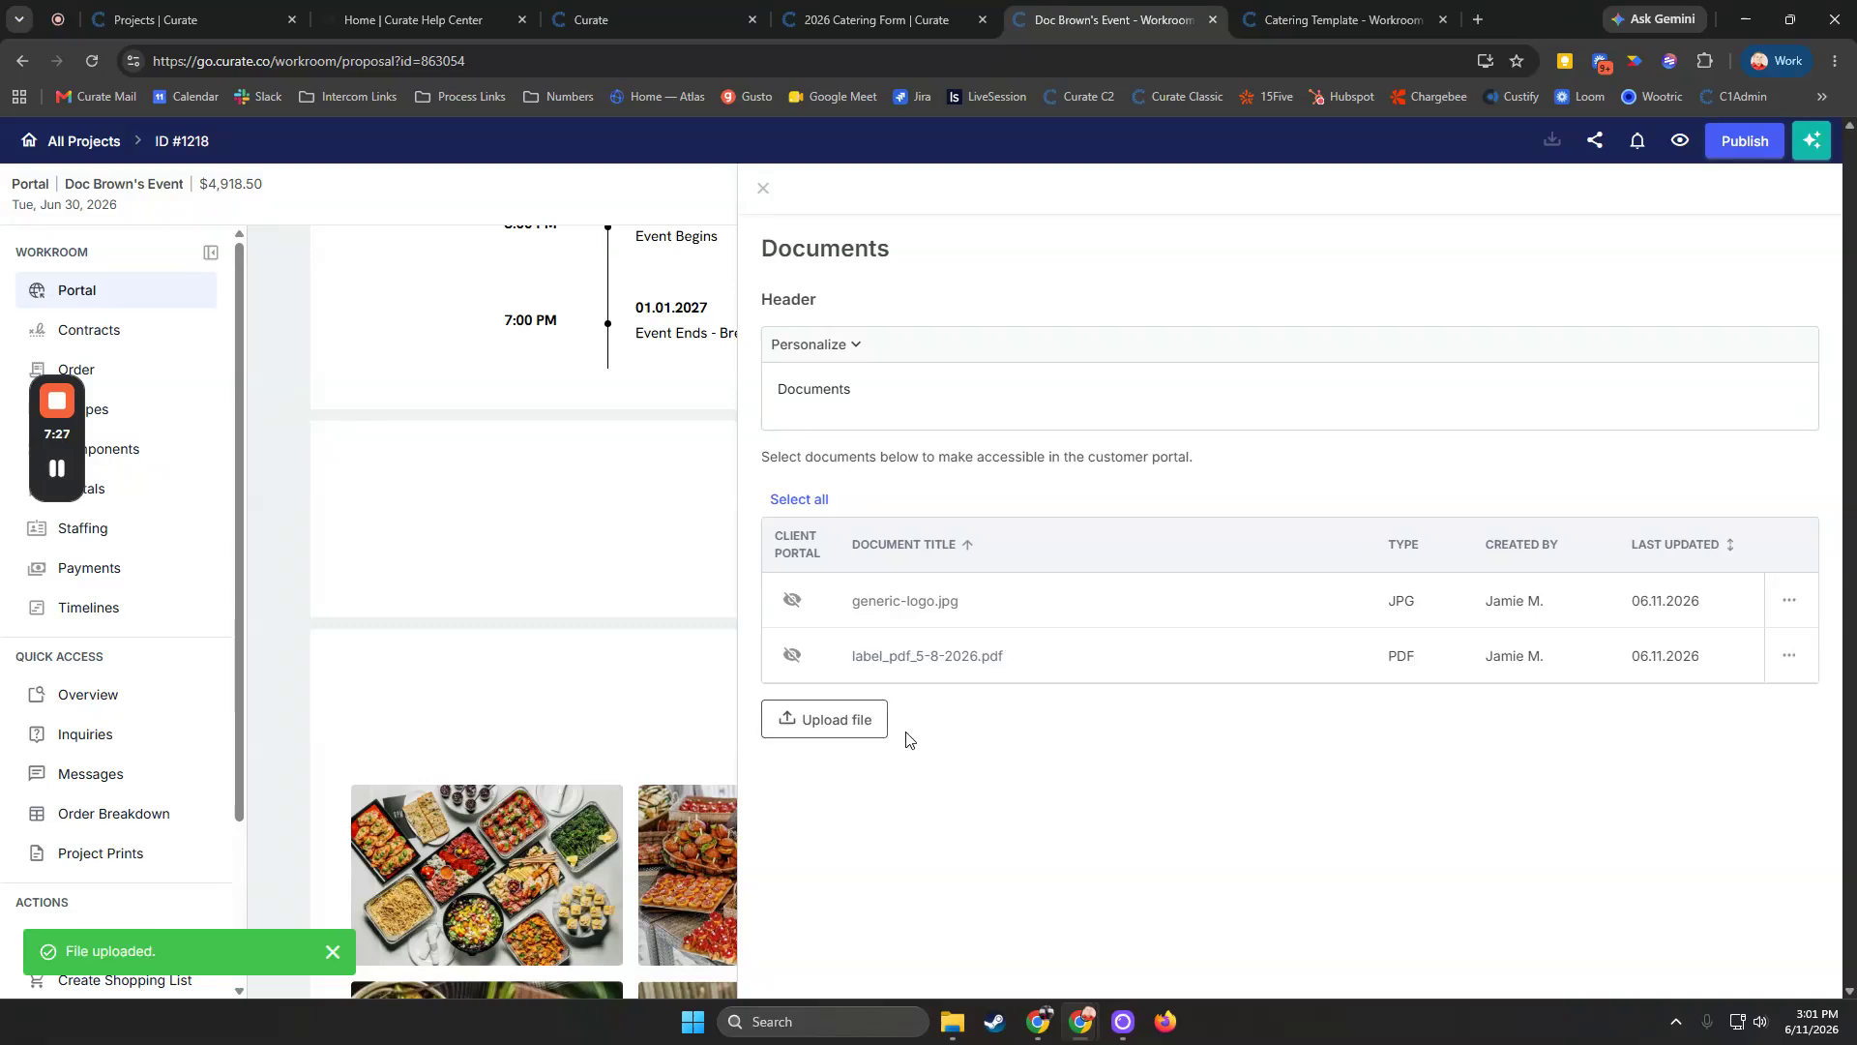
{"action": "left_click", "coordinate": [791, 662]}
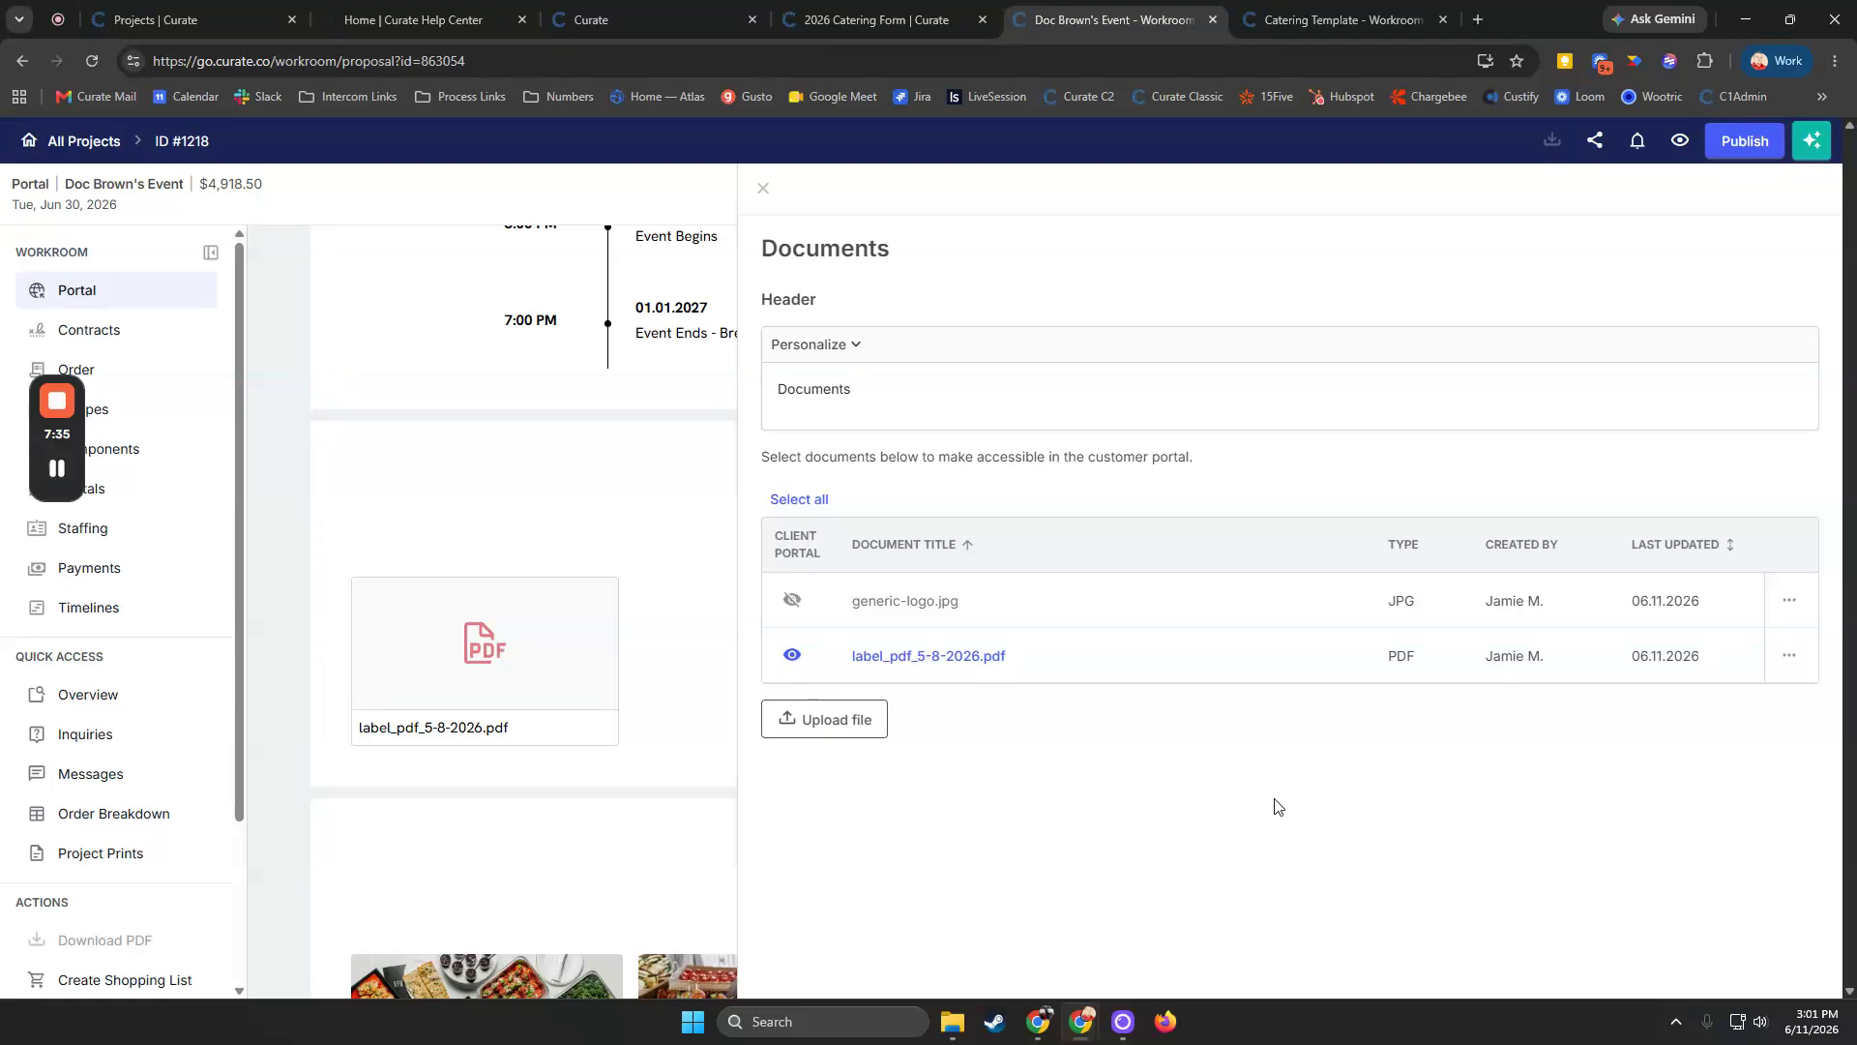
Close the Documents section editor and open the project's Order page
{"action": "left_click", "coordinate": [762, 188]}
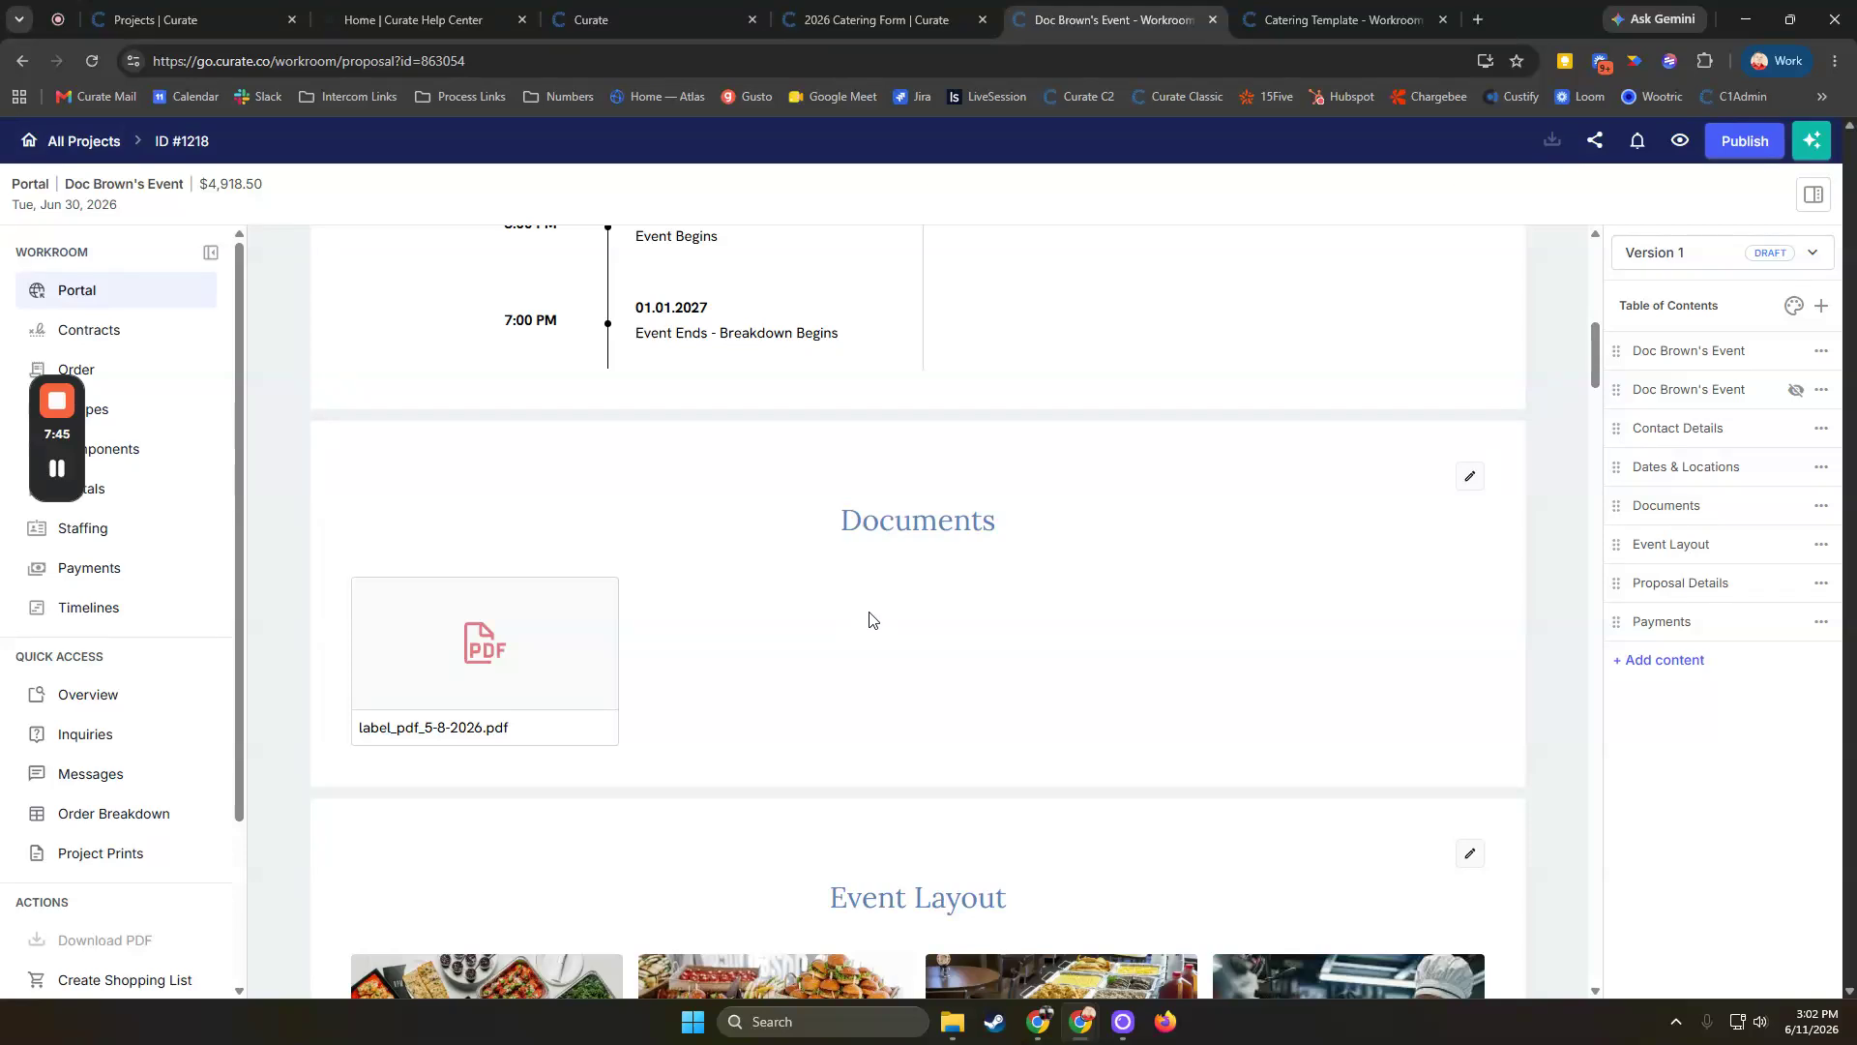
{"action": "left_click_drag", "start_coordinate": [44, 441], "coordinate": [1782, 667]}
{"action": "left_click", "coordinate": [60, 366]}
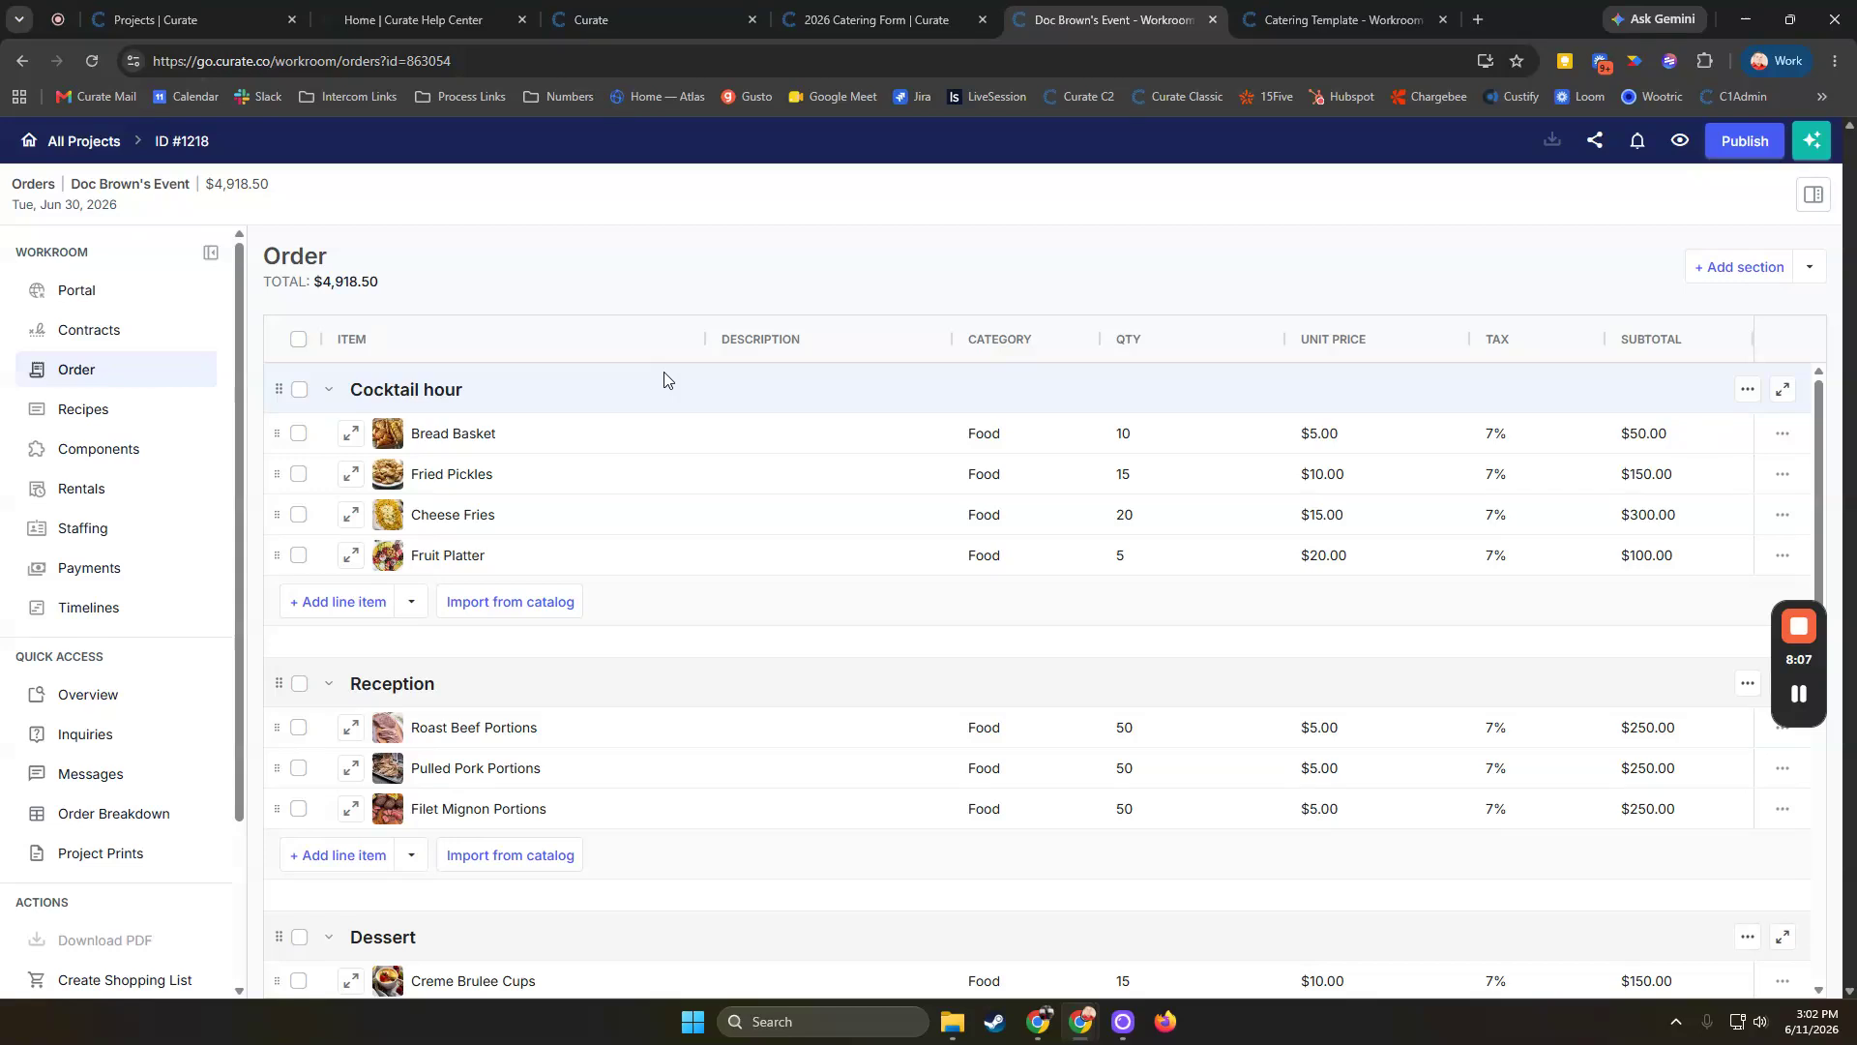
Scroll through the order's sections to review the line items and order totals
{"action": "scroll", "coordinate": [764, 389], "scroll_direction": "down", "scroll_amount": 1}
{"action": "scroll", "coordinate": [736, 436], "scroll_direction": "down", "scroll_amount": 3}
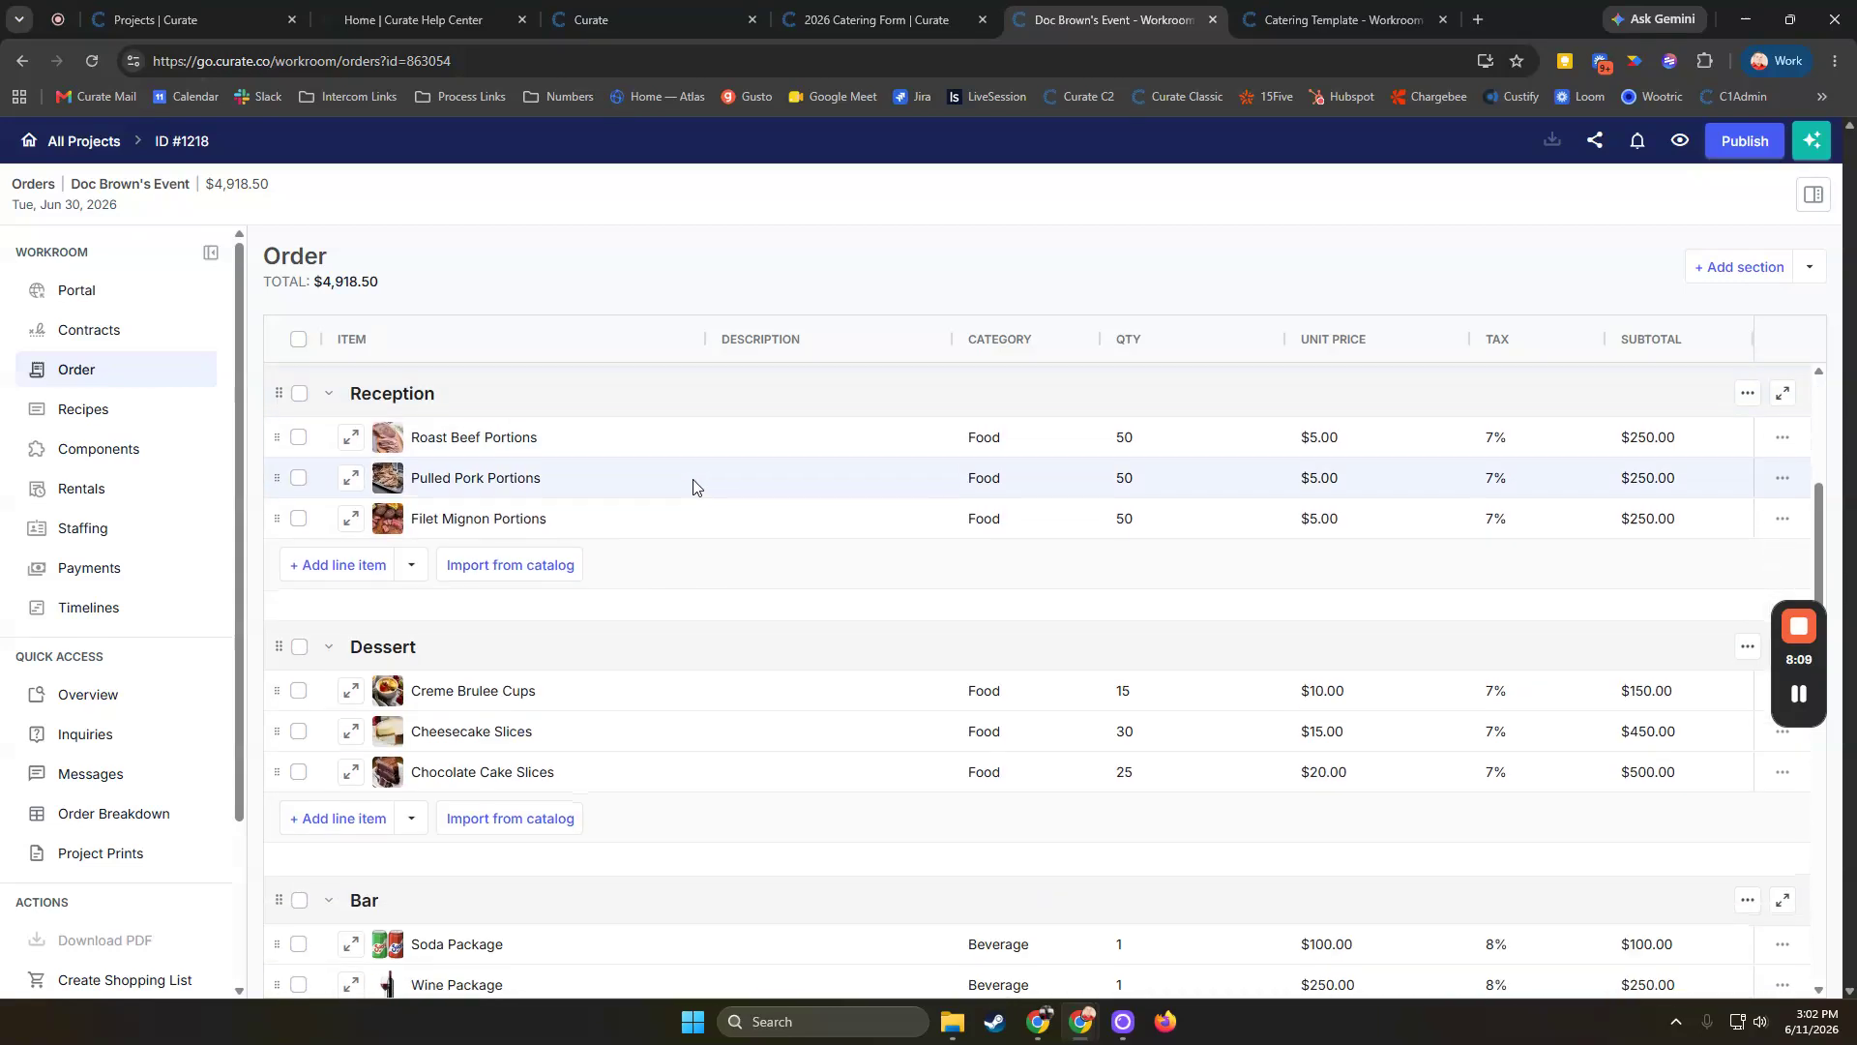
{"action": "scroll", "coordinate": [932, 519], "scroll_direction": "down", "scroll_amount": 3}
{"action": "scroll", "coordinate": [847, 522], "scroll_direction": "down", "scroll_amount": 5}
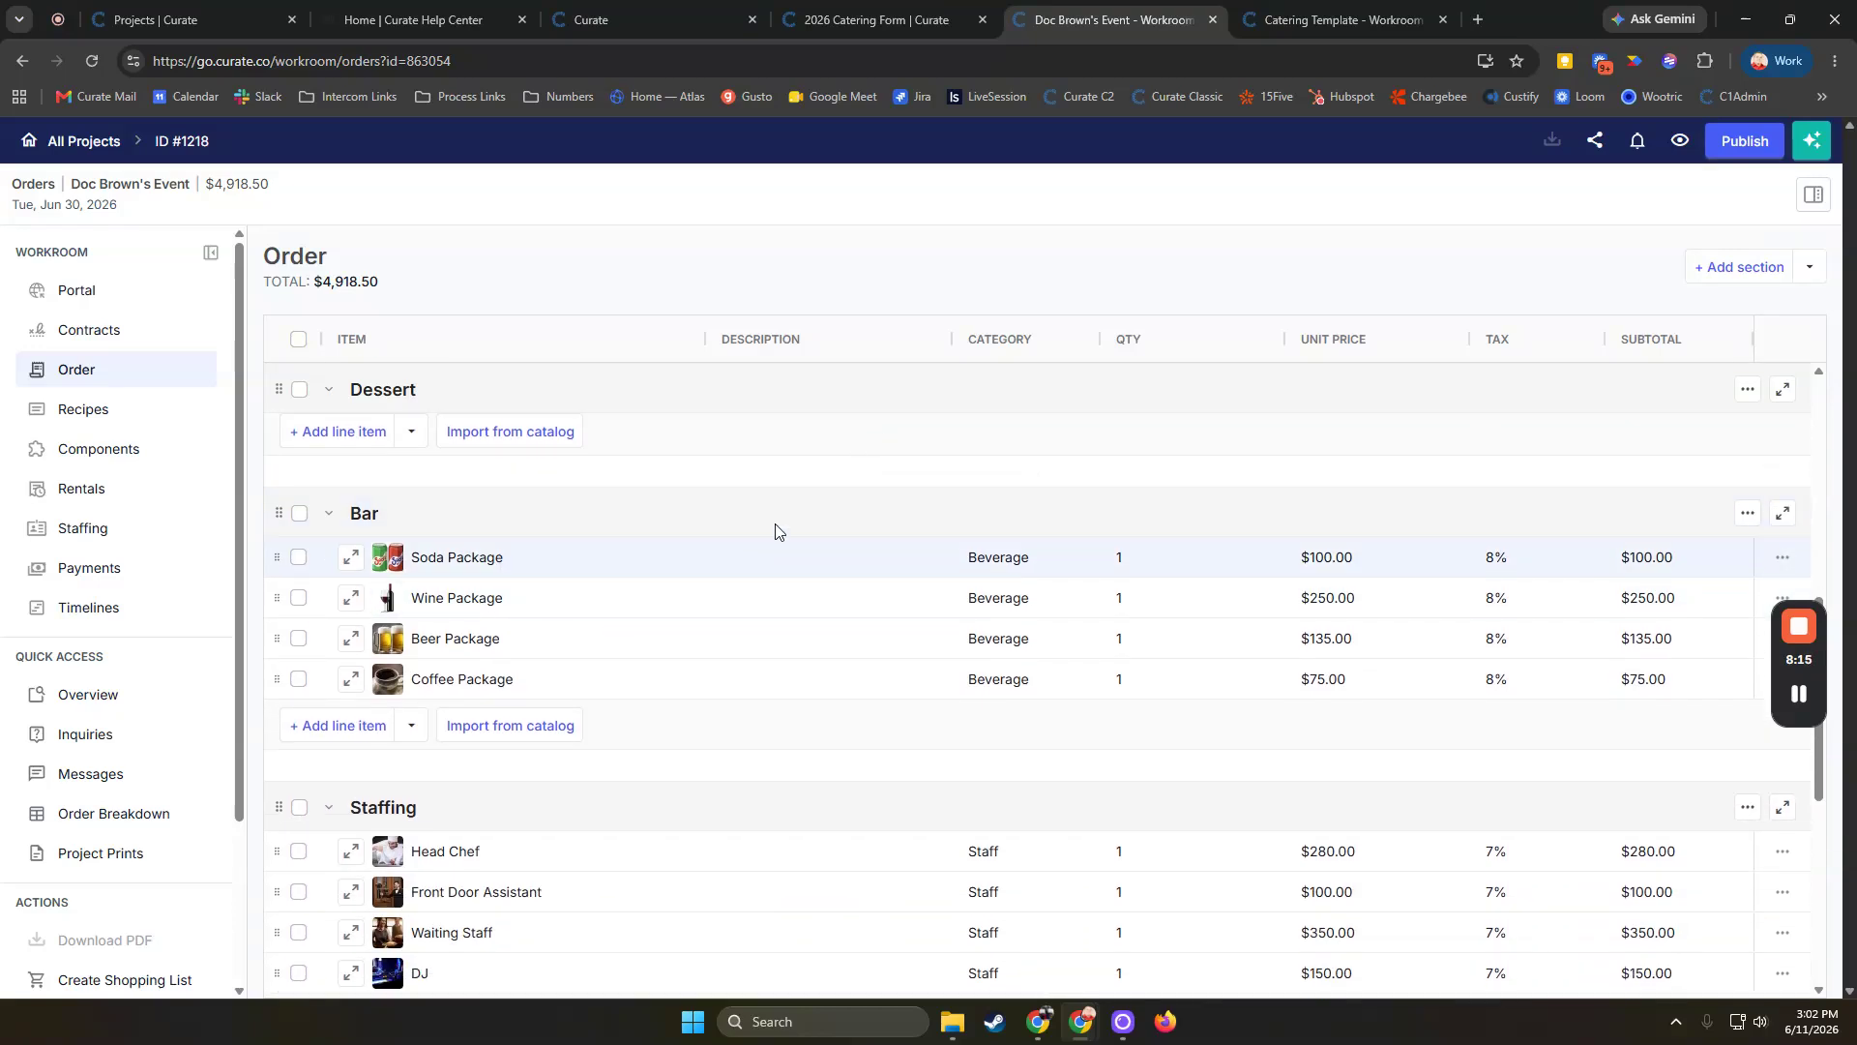
{"action": "scroll", "coordinate": [837, 583], "scroll_direction": "down", "scroll_amount": 3}
{"action": "scroll", "coordinate": [832, 585], "scroll_direction": "up", "scroll_amount": 1}
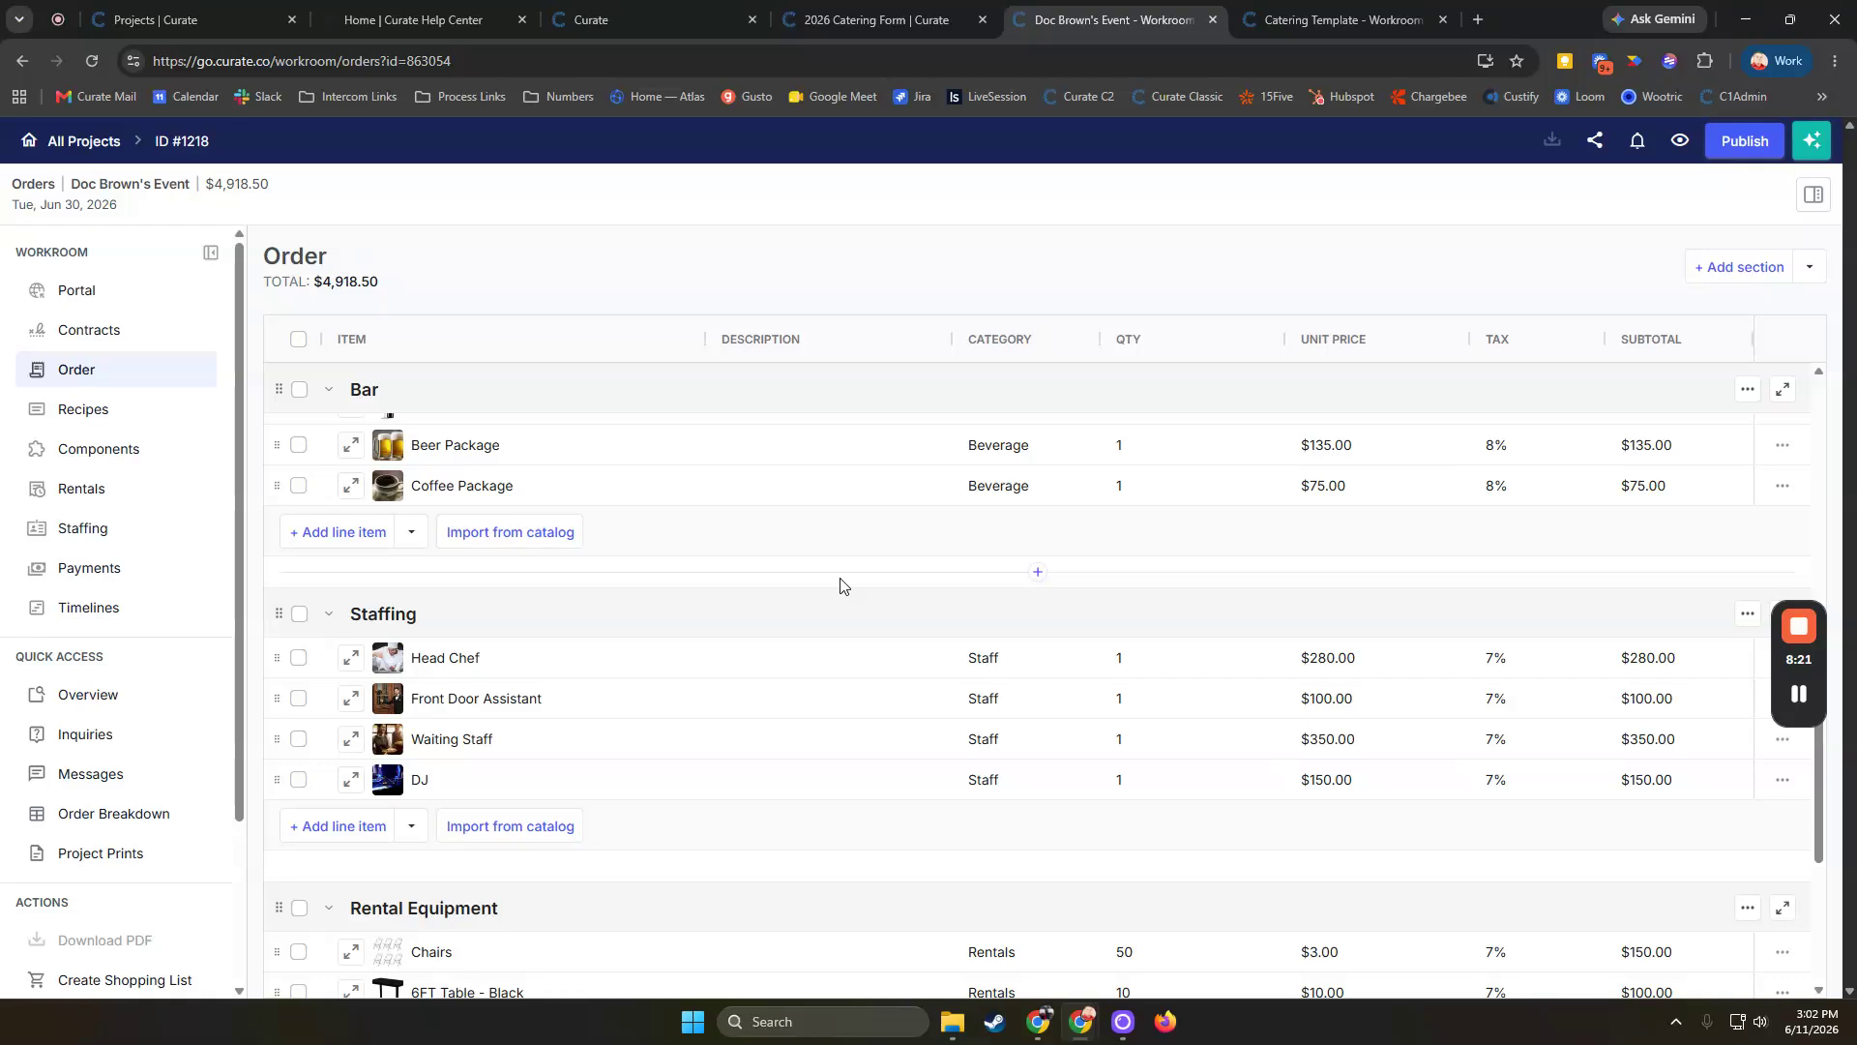
{"action": "scroll", "coordinate": [840, 584], "scroll_direction": "down", "scroll_amount": 1}
{"action": "scroll", "coordinate": [840, 584], "scroll_direction": "down", "scroll_amount": 2}
{"action": "scroll", "coordinate": [838, 585], "scroll_direction": "up", "scroll_amount": 2}
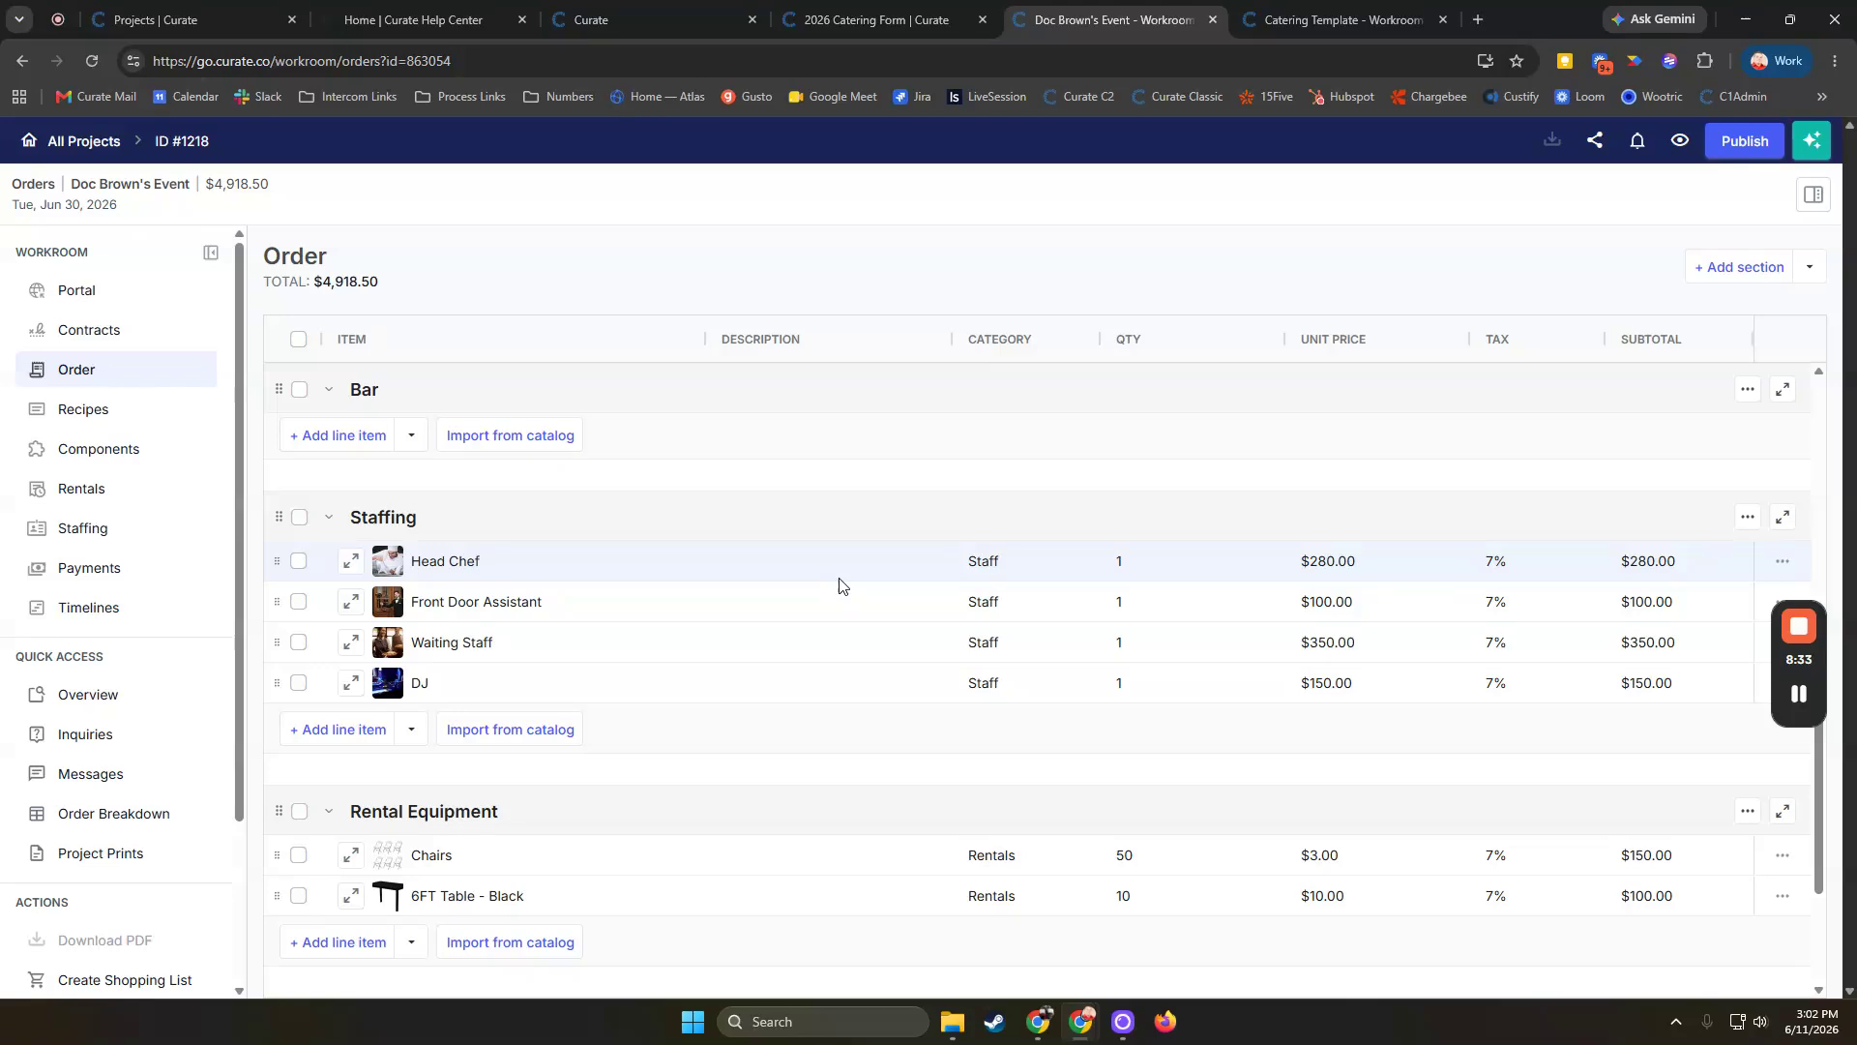
{"action": "scroll", "coordinate": [837, 584], "scroll_direction": "down", "scroll_amount": 3}
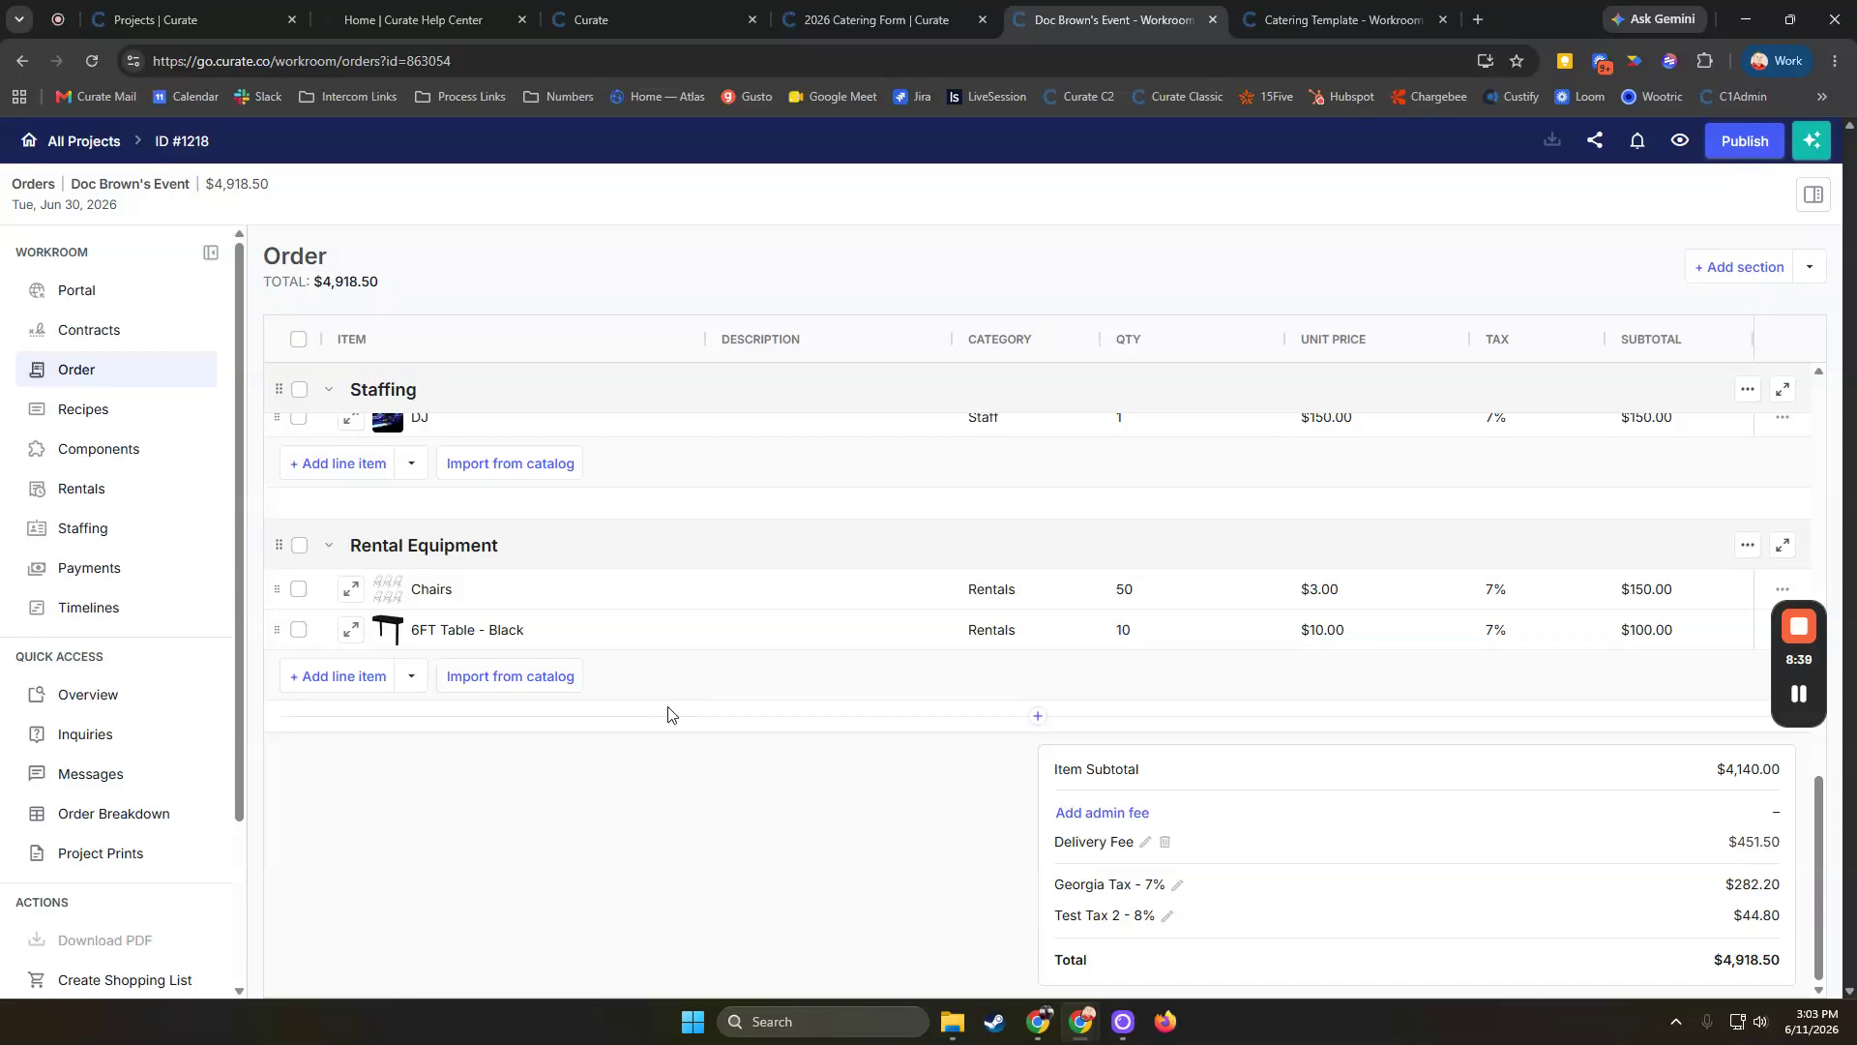
{"action": "scroll", "coordinate": [735, 689], "scroll_direction": "up", "scroll_amount": 2}
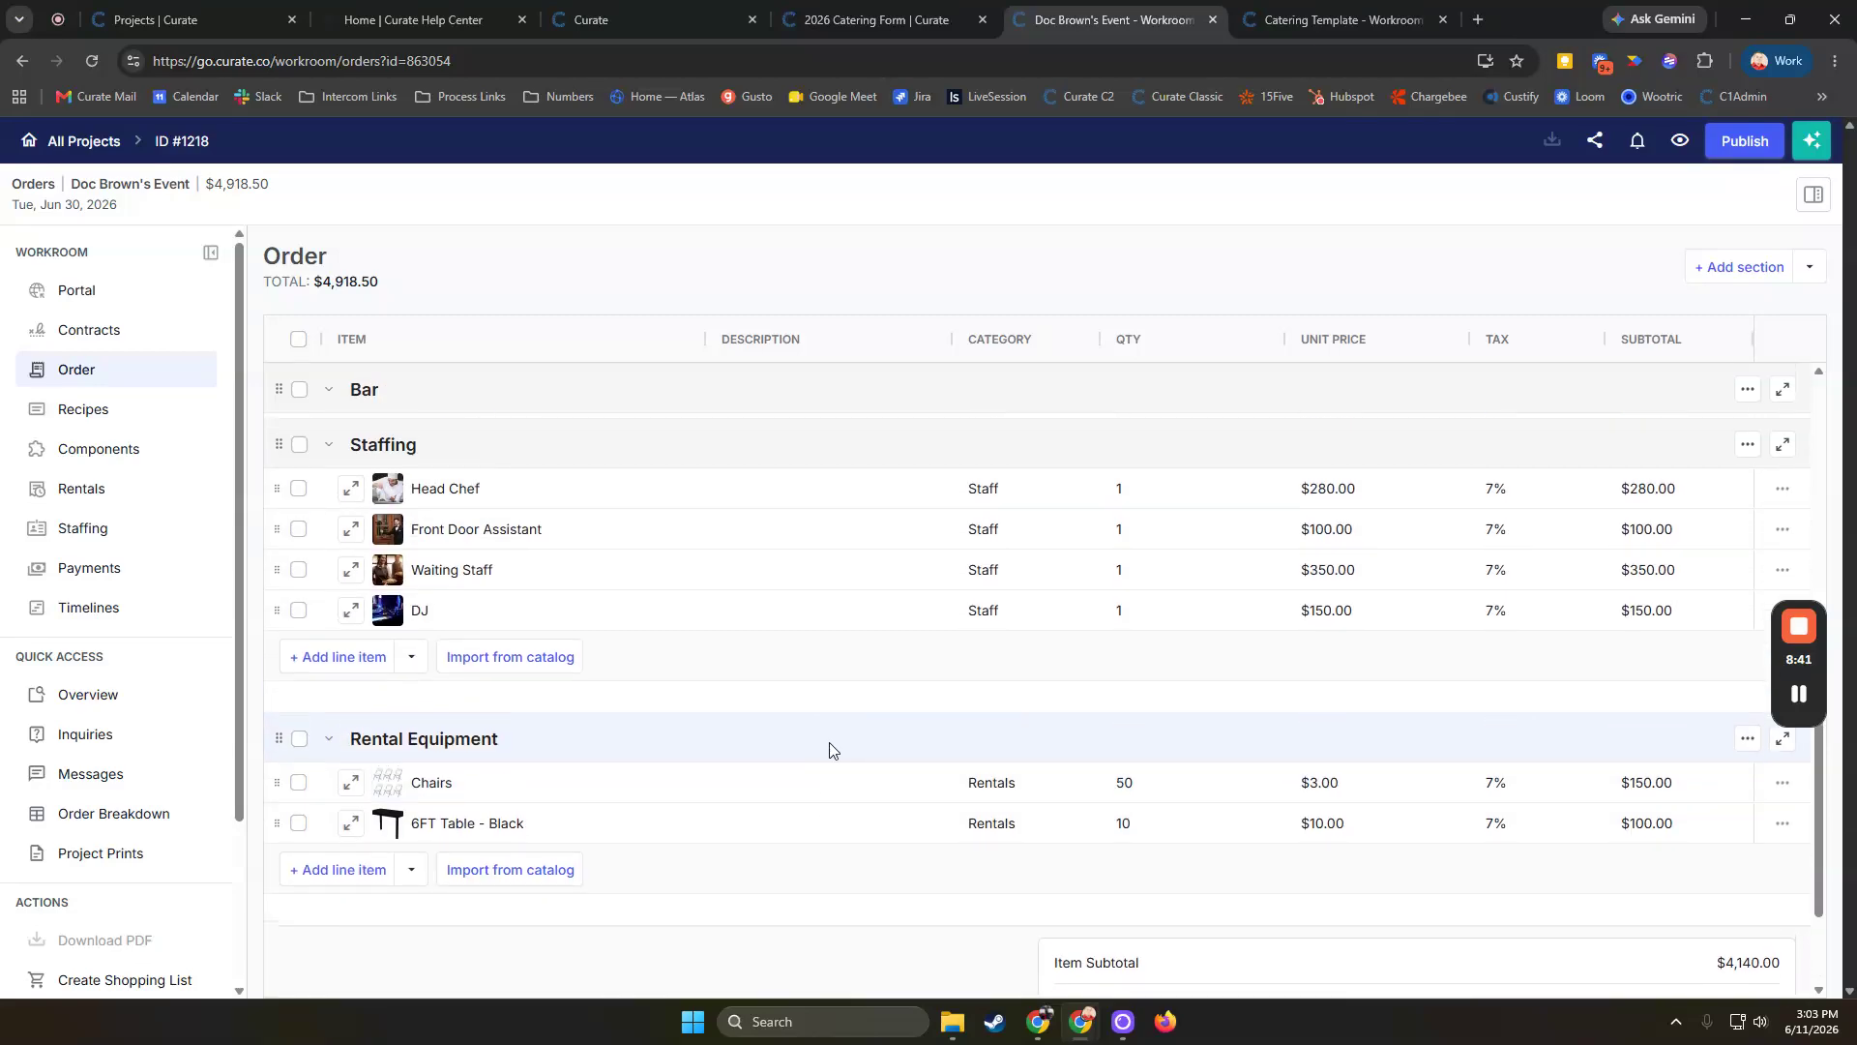
{"action": "scroll", "coordinate": [968, 759], "scroll_direction": "up", "scroll_amount": 5}
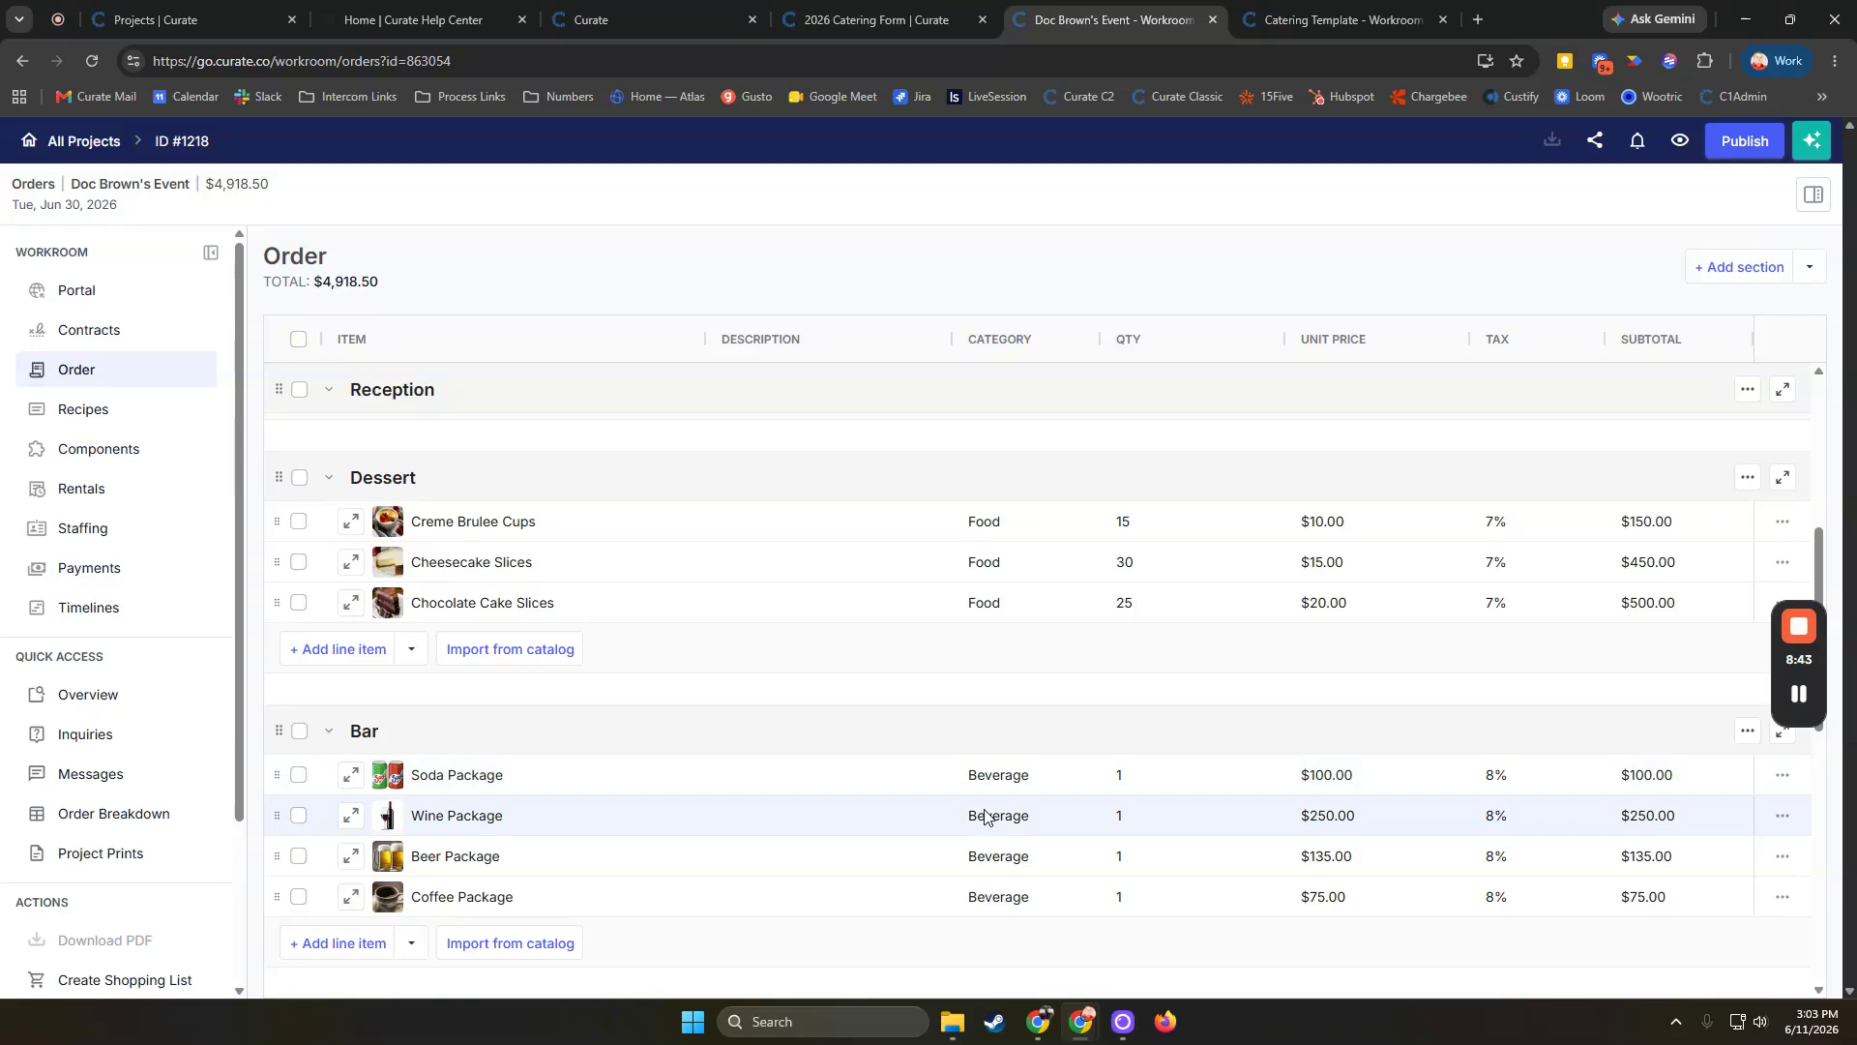
Open the Soda Package line item's details panel and review its fields
{"action": "left_click", "coordinate": [351, 778]}
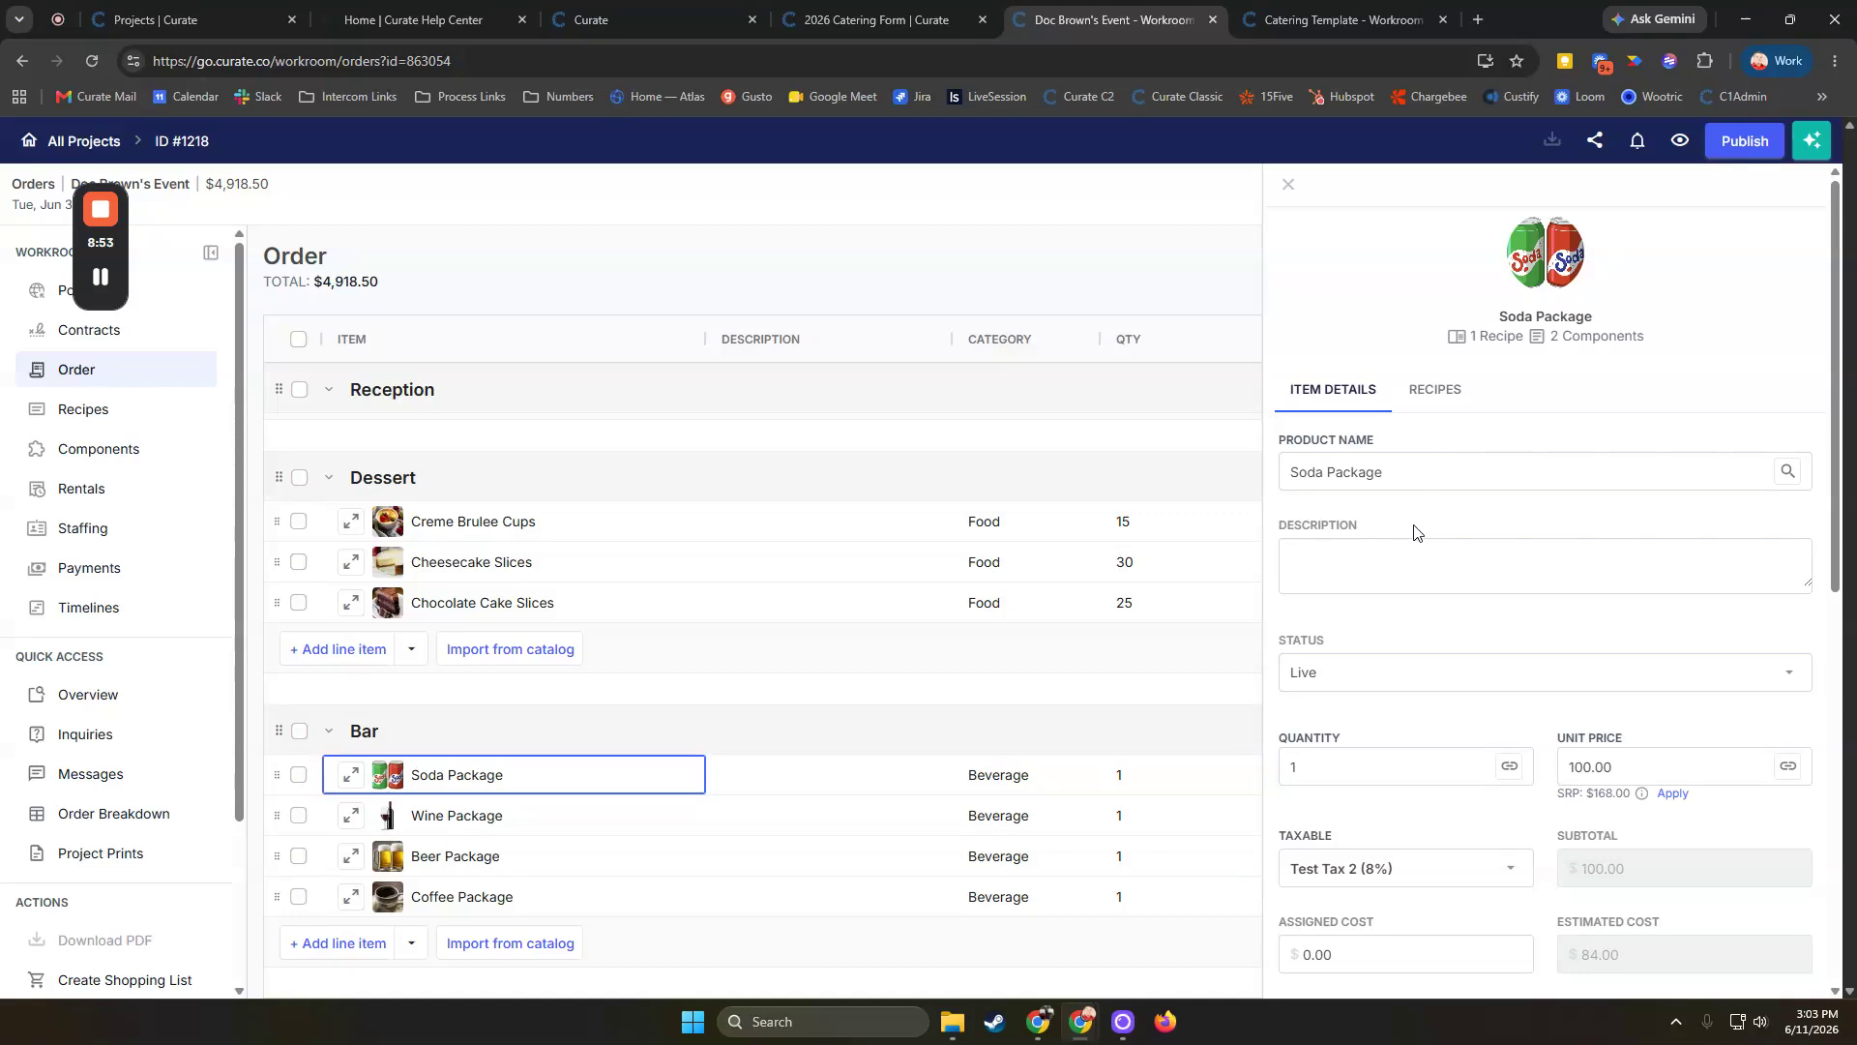
{"action": "scroll", "coordinate": [1408, 532], "scroll_direction": "down", "scroll_amount": 2}
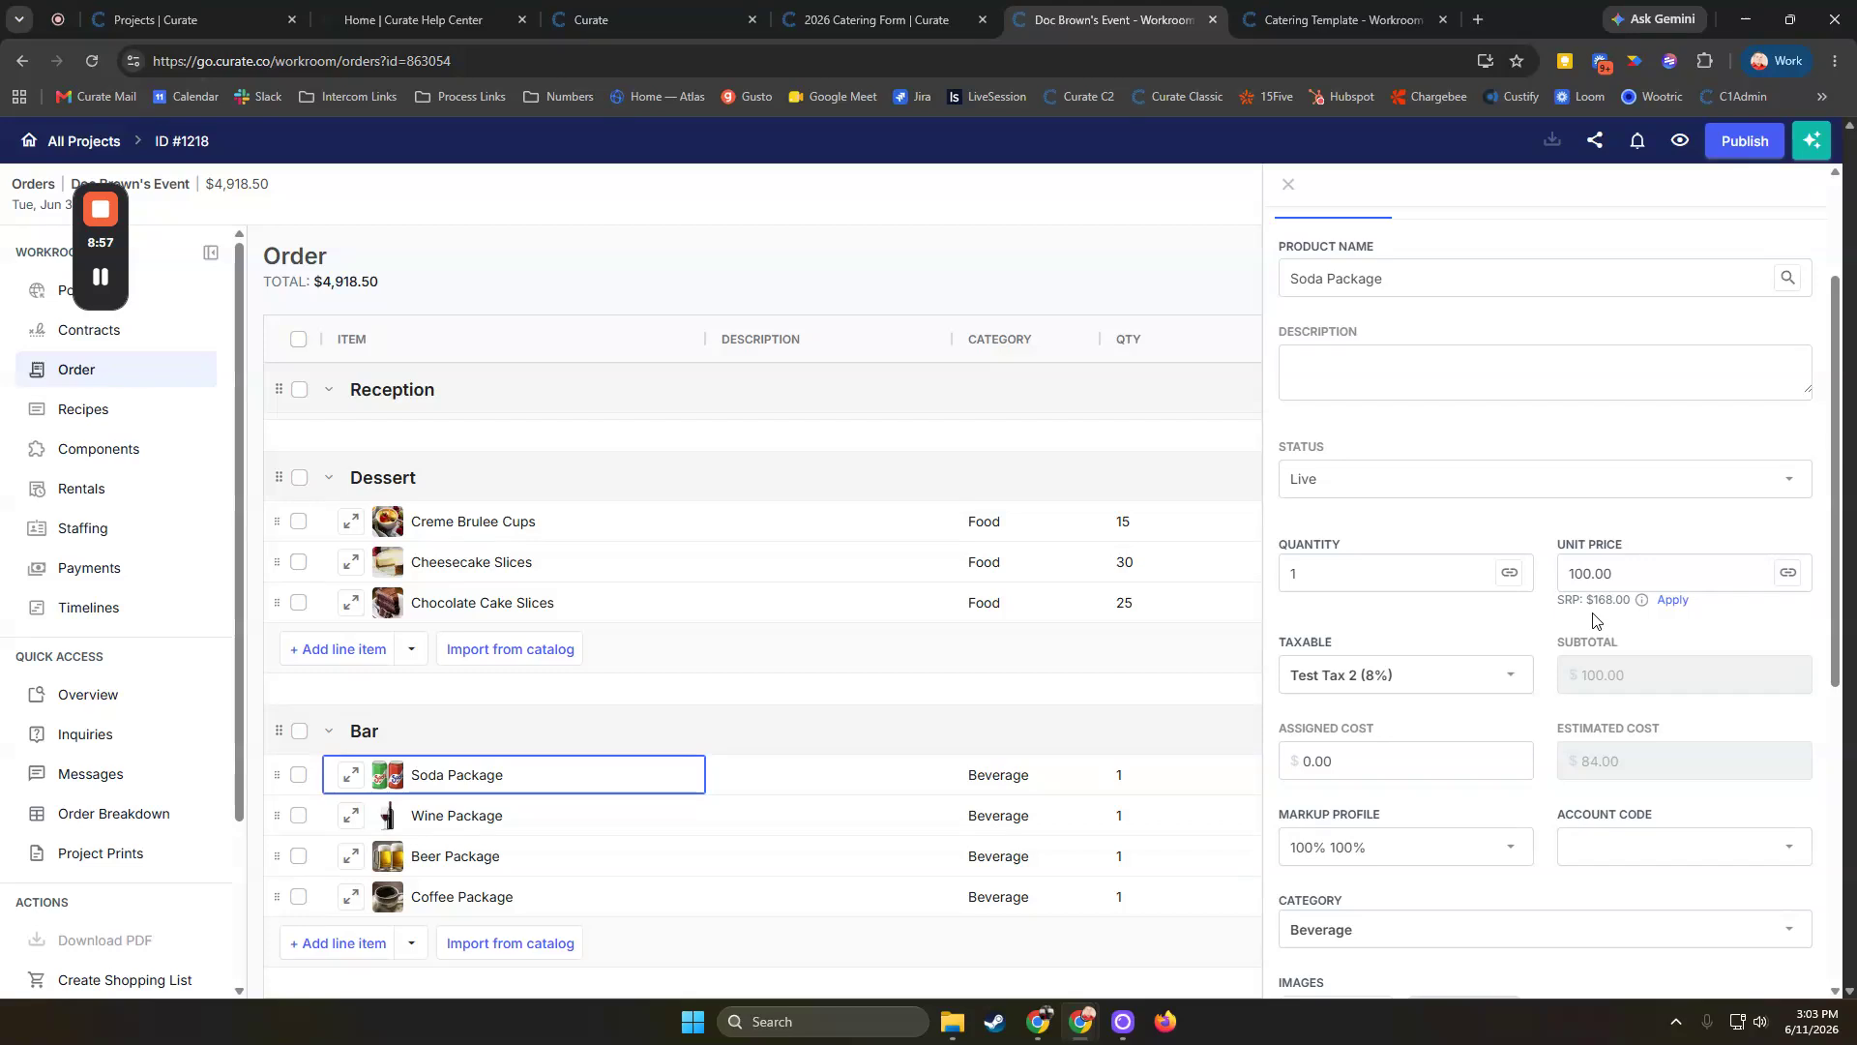
{"action": "scroll", "coordinate": [1513, 512], "scroll_direction": "down", "scroll_amount": 1}
{"action": "scroll", "coordinate": [1509, 513], "scroll_direction": "down", "scroll_amount": 4}
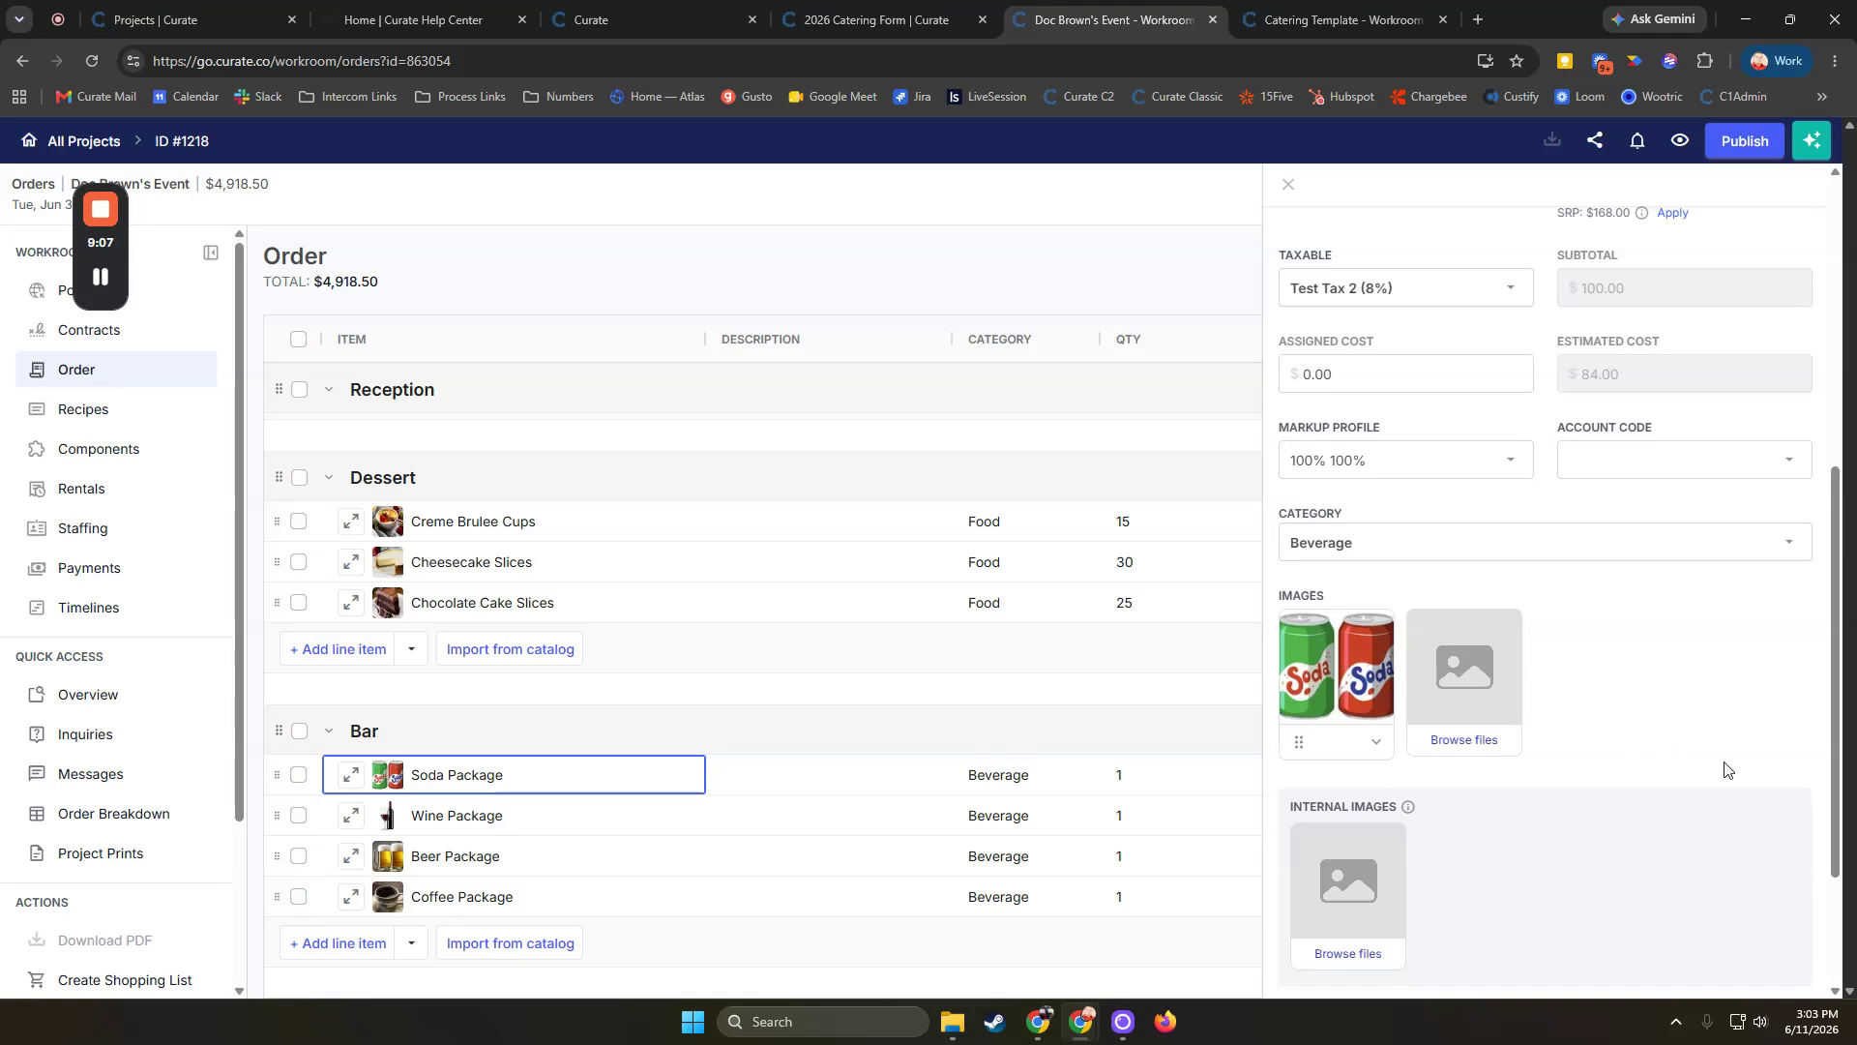
{"action": "scroll", "coordinate": [1671, 771], "scroll_direction": "down", "scroll_amount": 1}
{"action": "scroll", "coordinate": [1606, 774], "scroll_direction": "up", "scroll_amount": 4}
{"action": "scroll", "coordinate": [1557, 755], "scroll_direction": "up", "scroll_amount": 3}
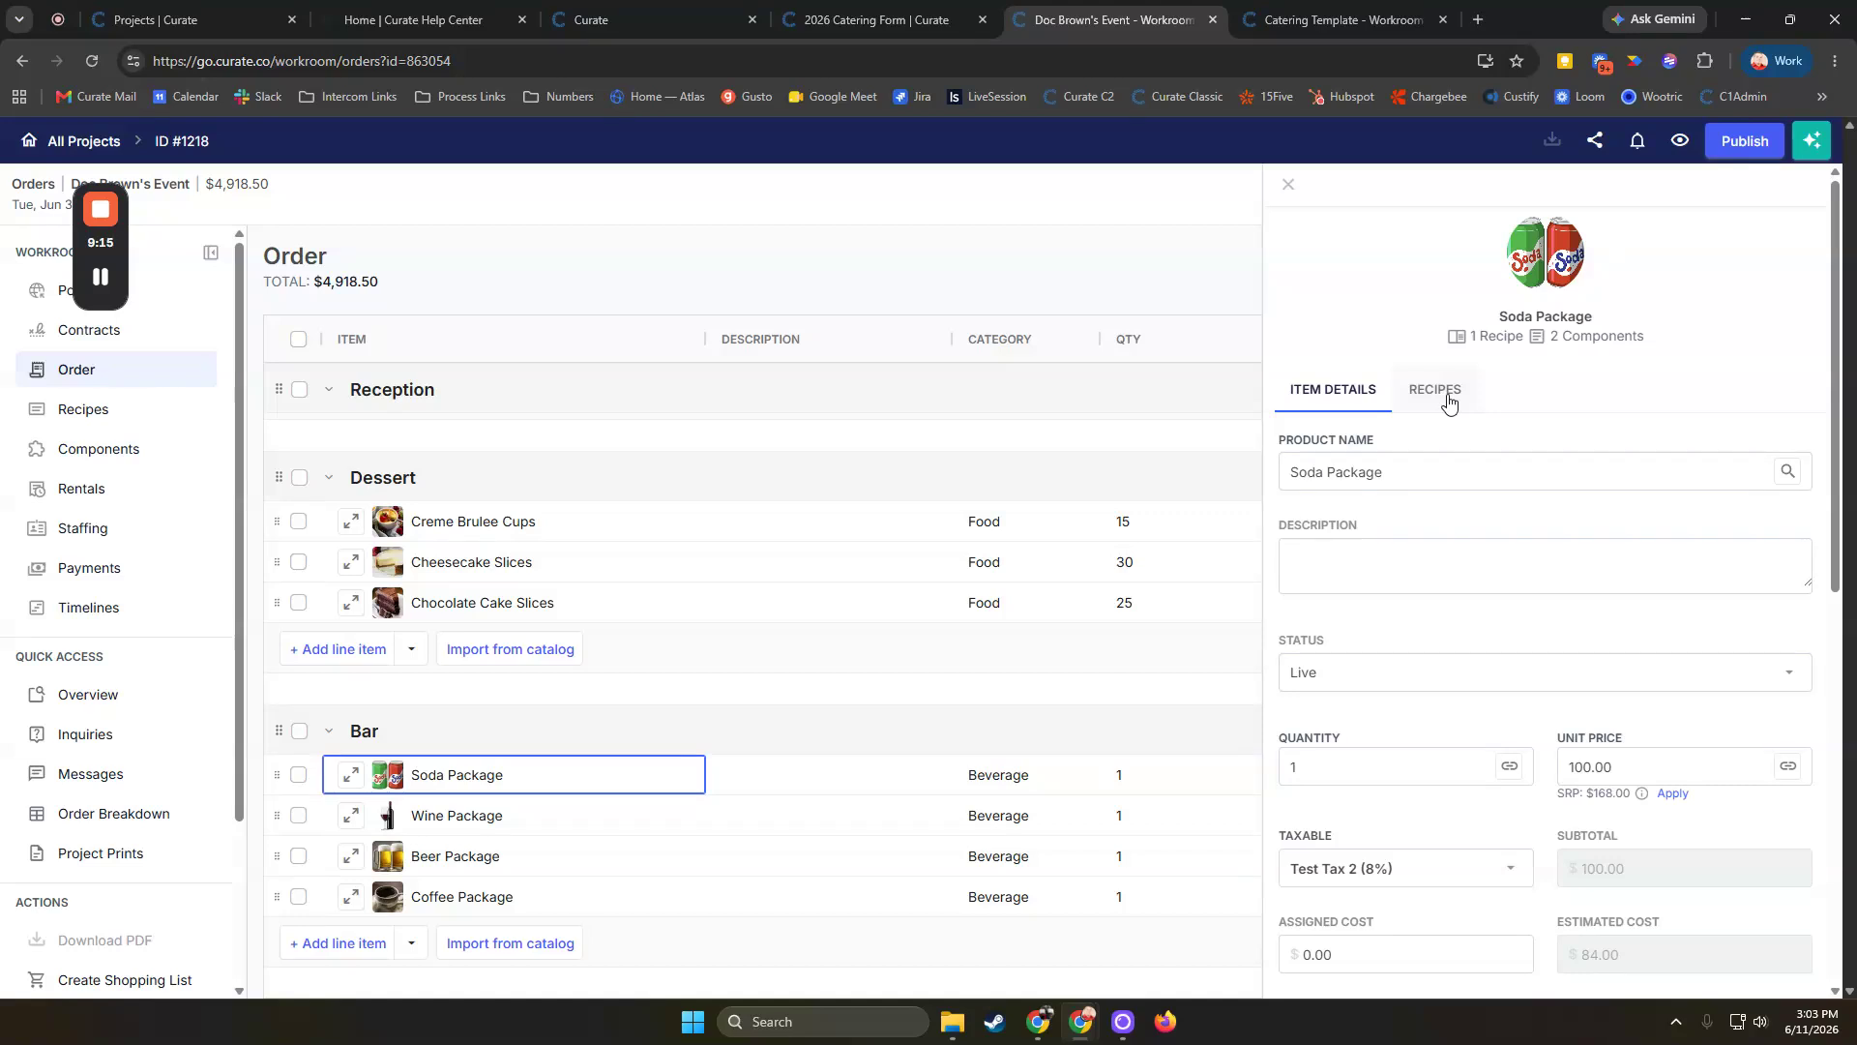
View the Soda Package recipe components and expand its markup breakdown
{"action": "left_click", "coordinate": [1448, 399]}
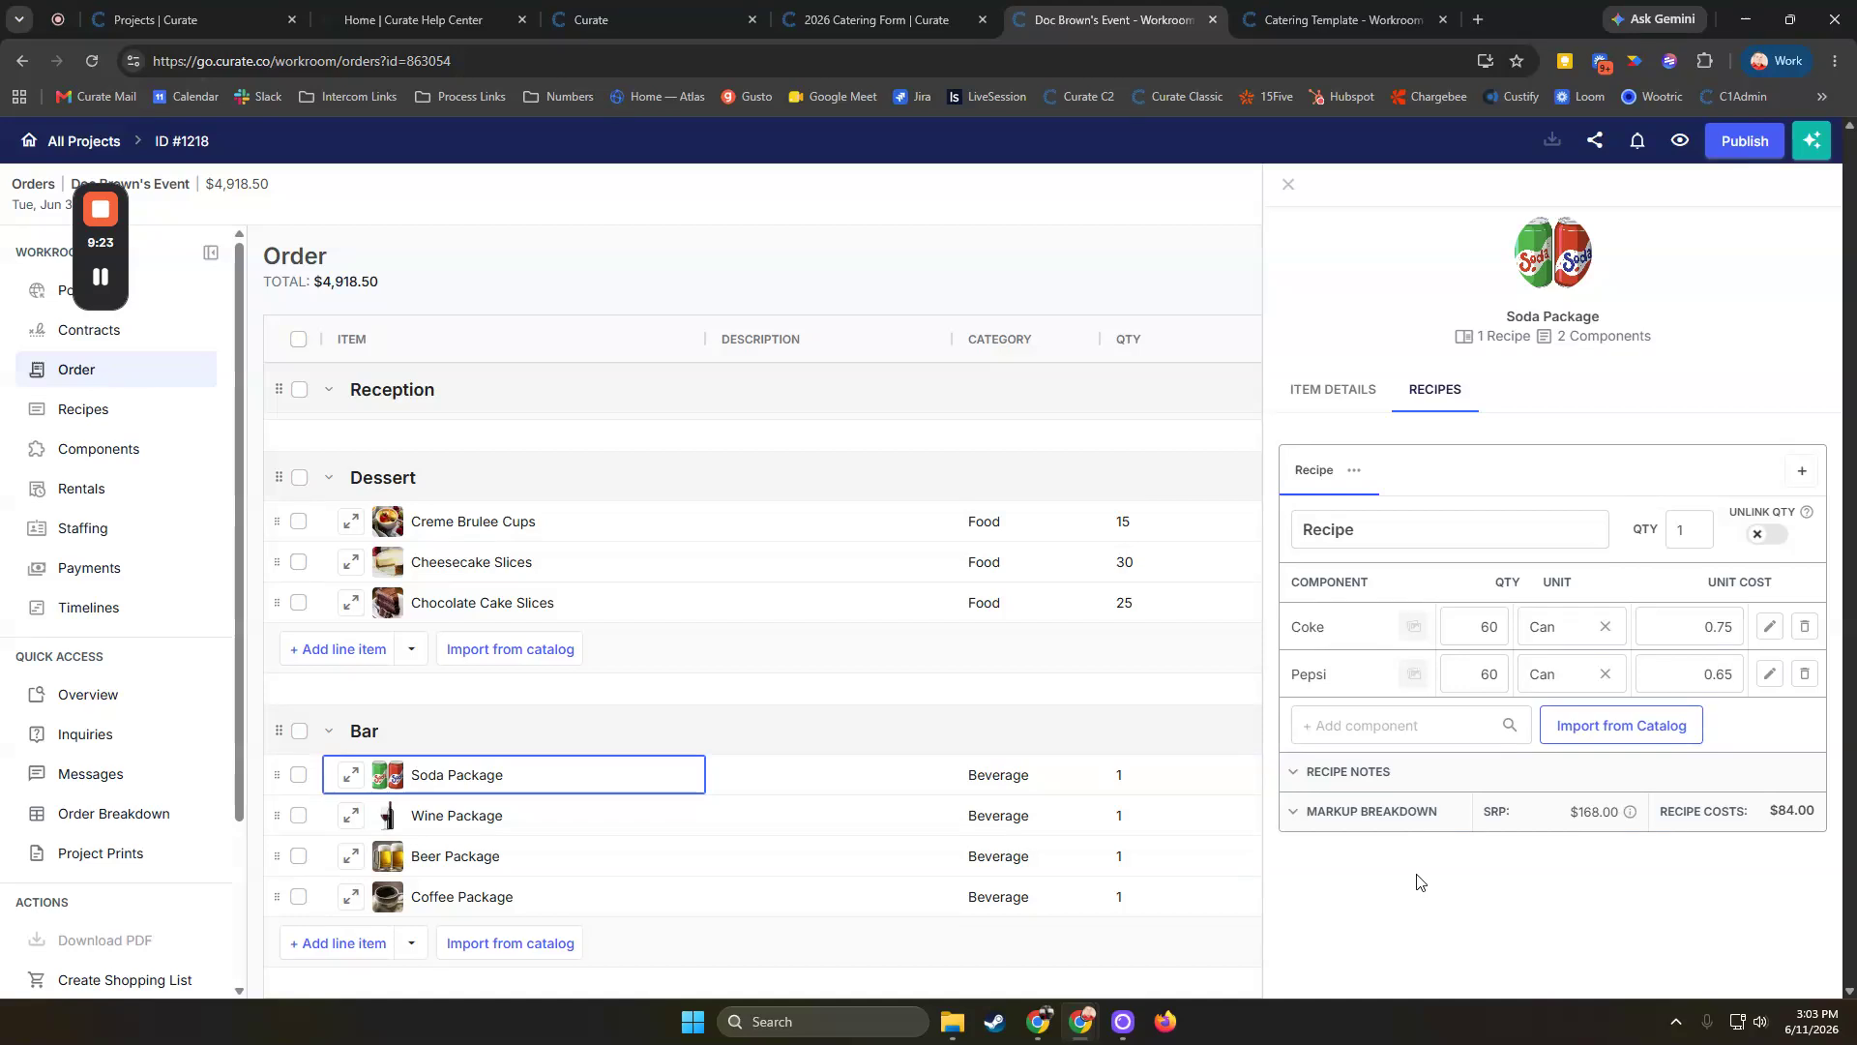
{"action": "left_click", "coordinate": [1369, 717]}
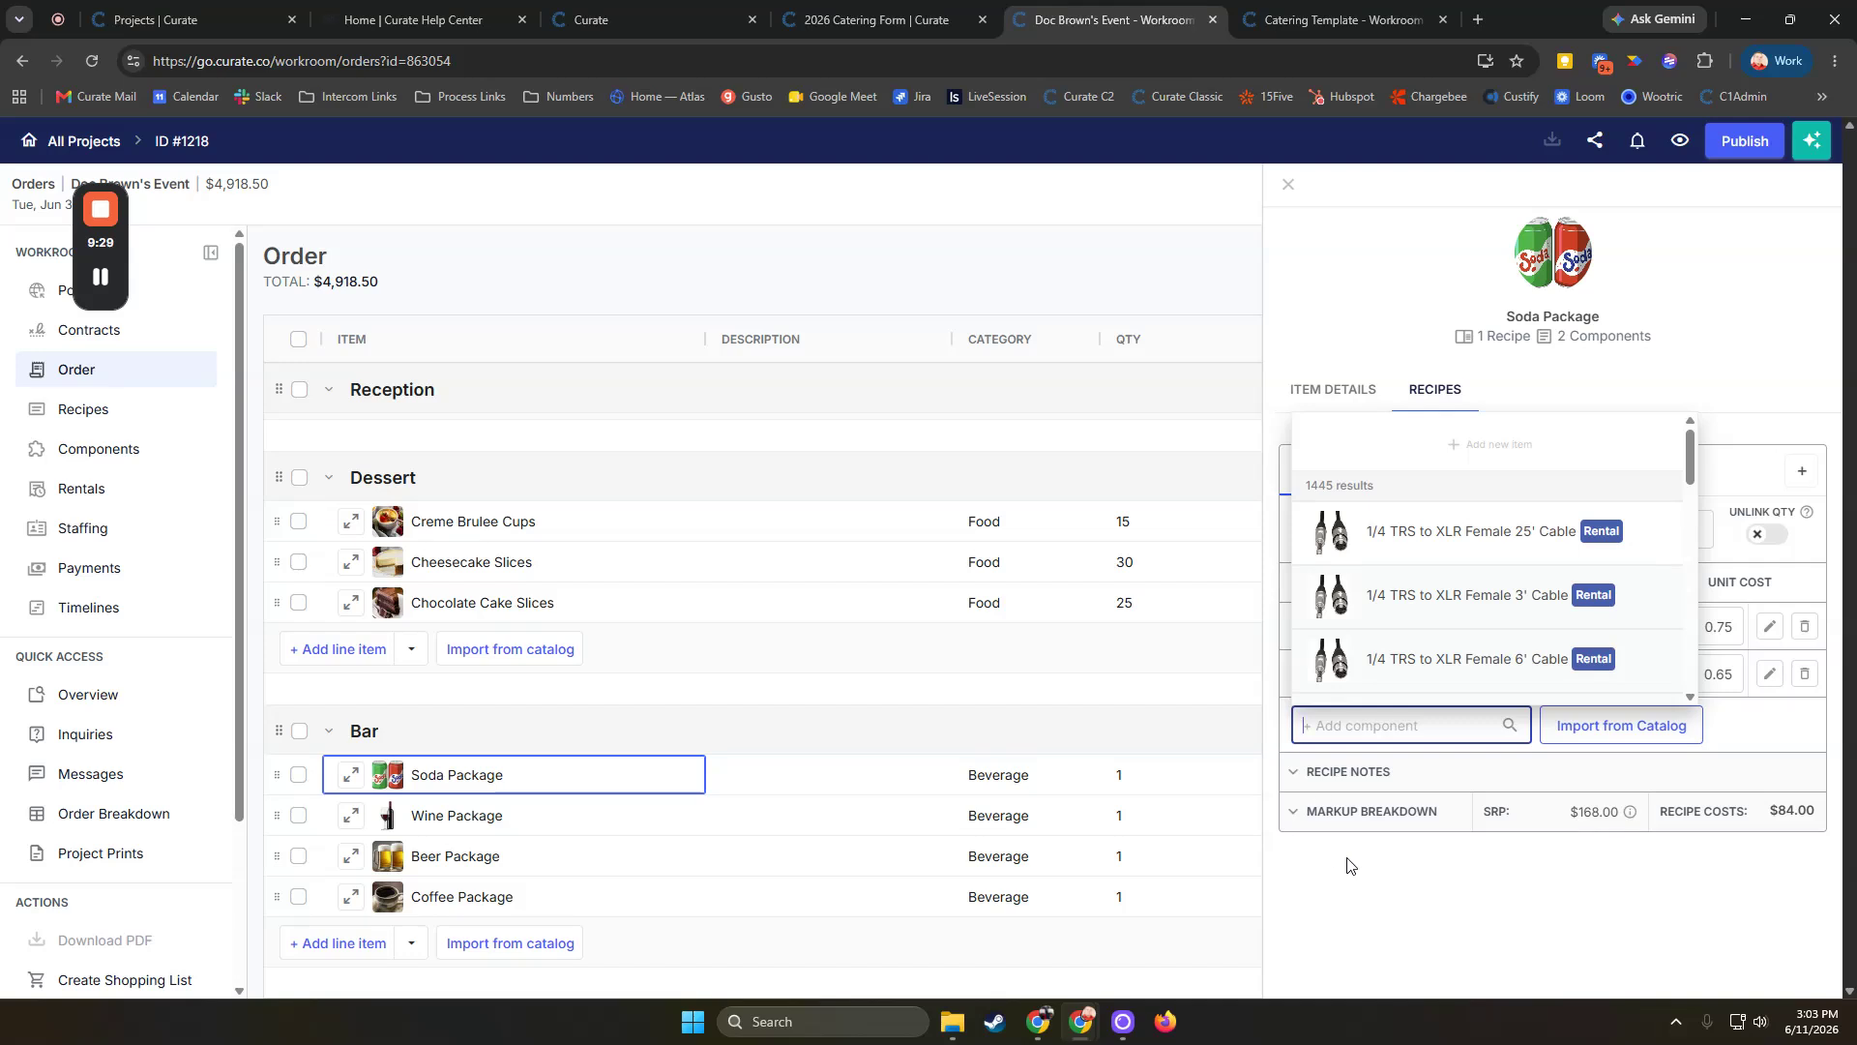
{"action": "left_click", "coordinate": [1359, 885]}
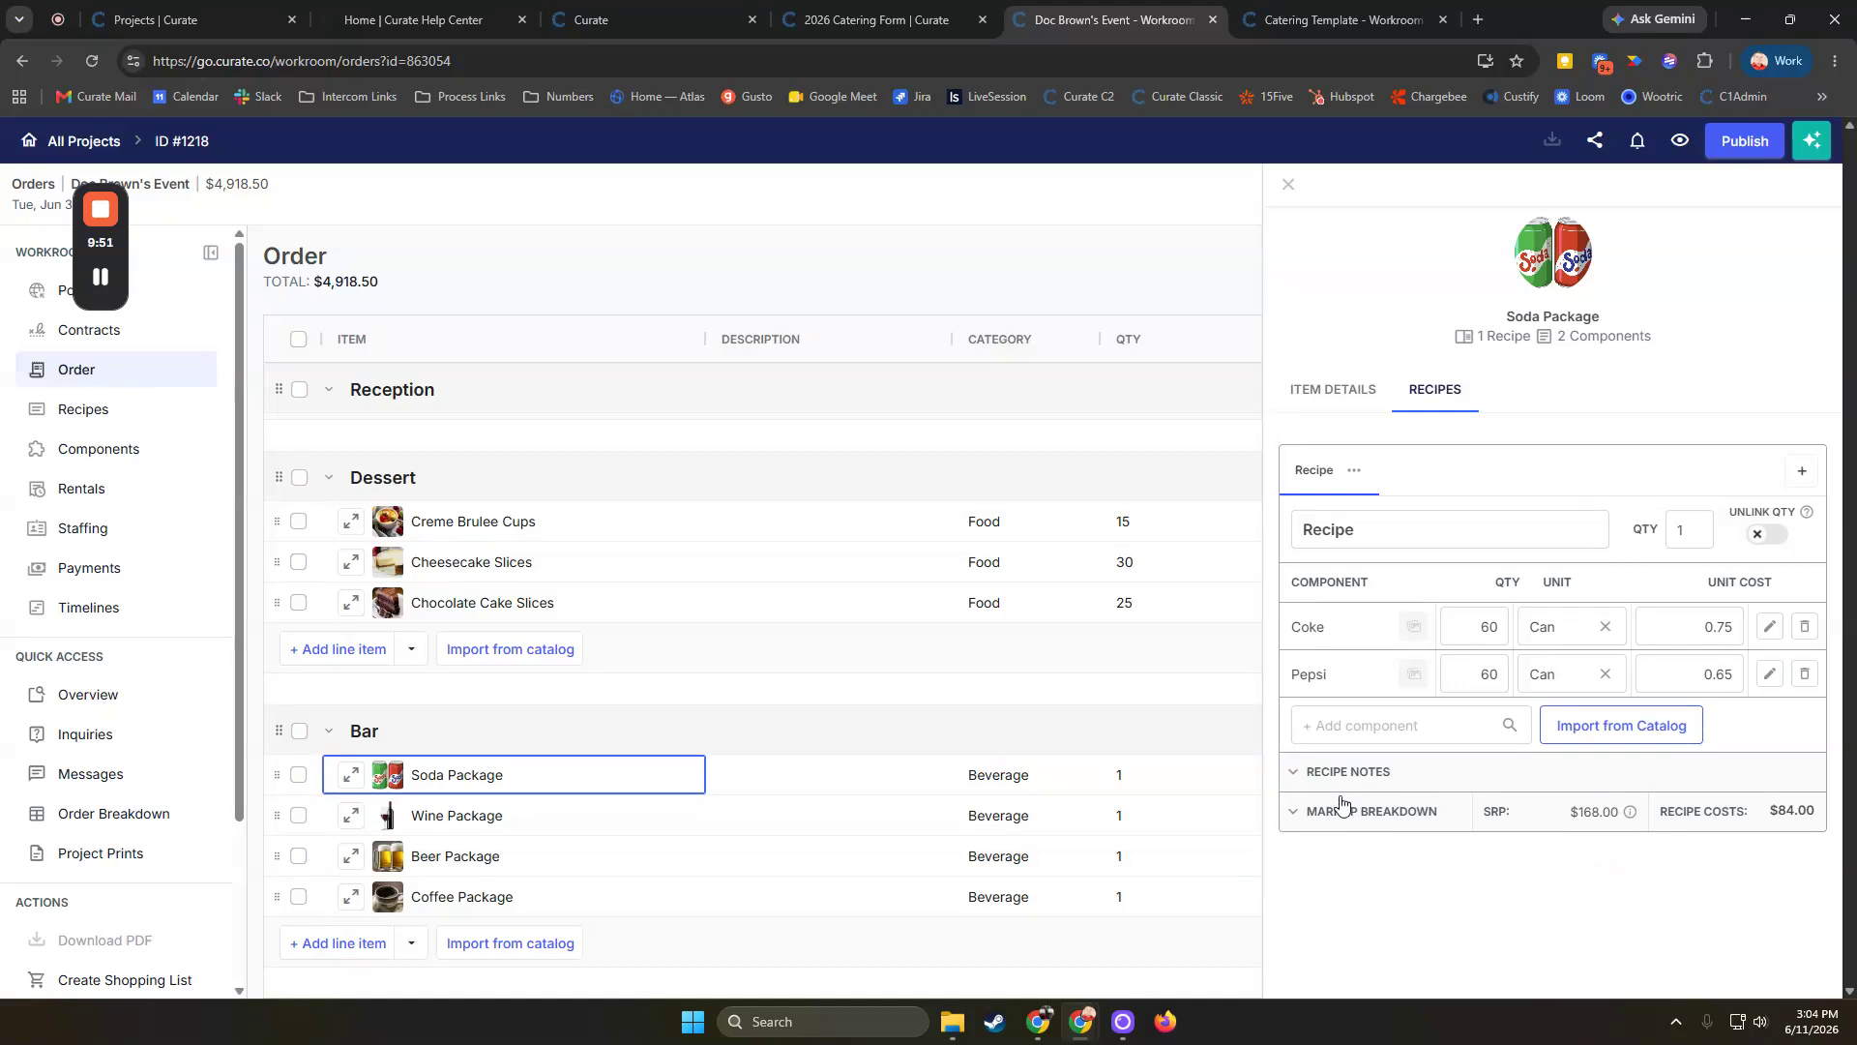
{"action": "left_click", "coordinate": [1293, 816]}
{"action": "scroll", "coordinate": [1522, 891], "scroll_direction": "down", "scroll_amount": 1}
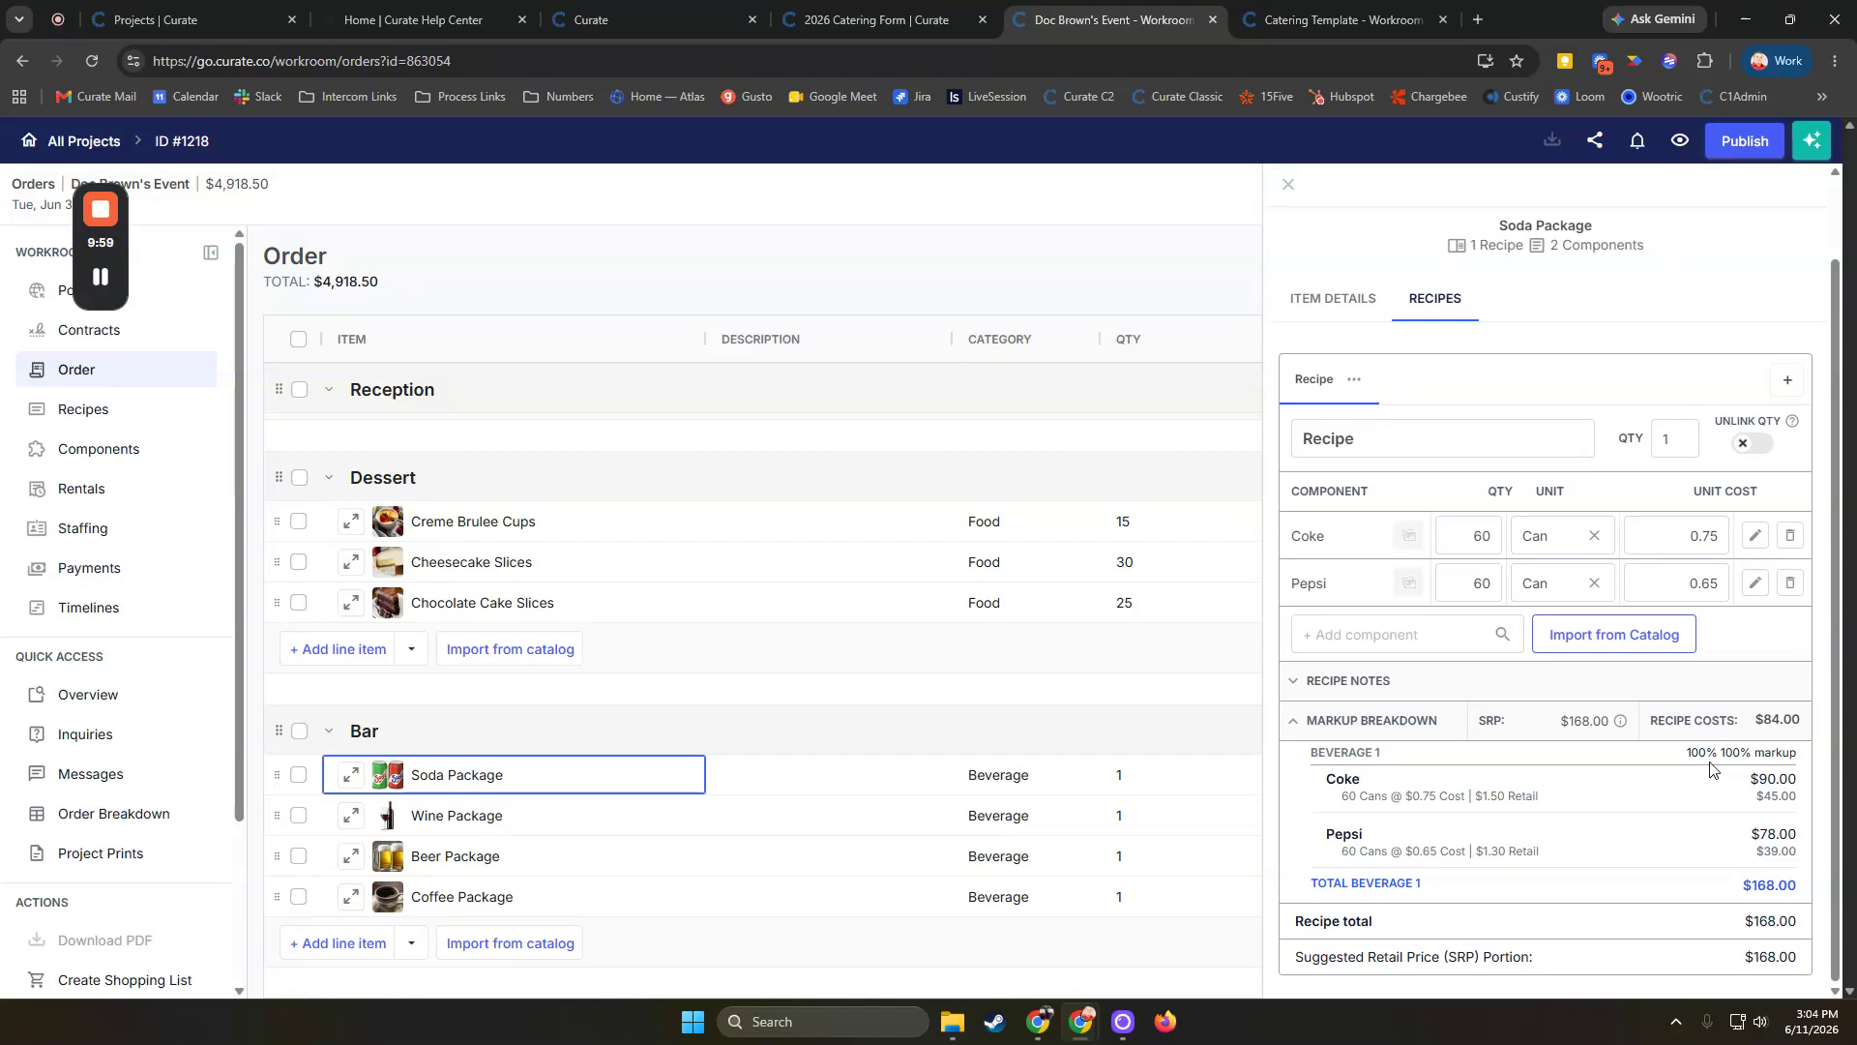
{"action": "scroll", "coordinate": [1422, 542], "scroll_direction": "up", "scroll_amount": 1}
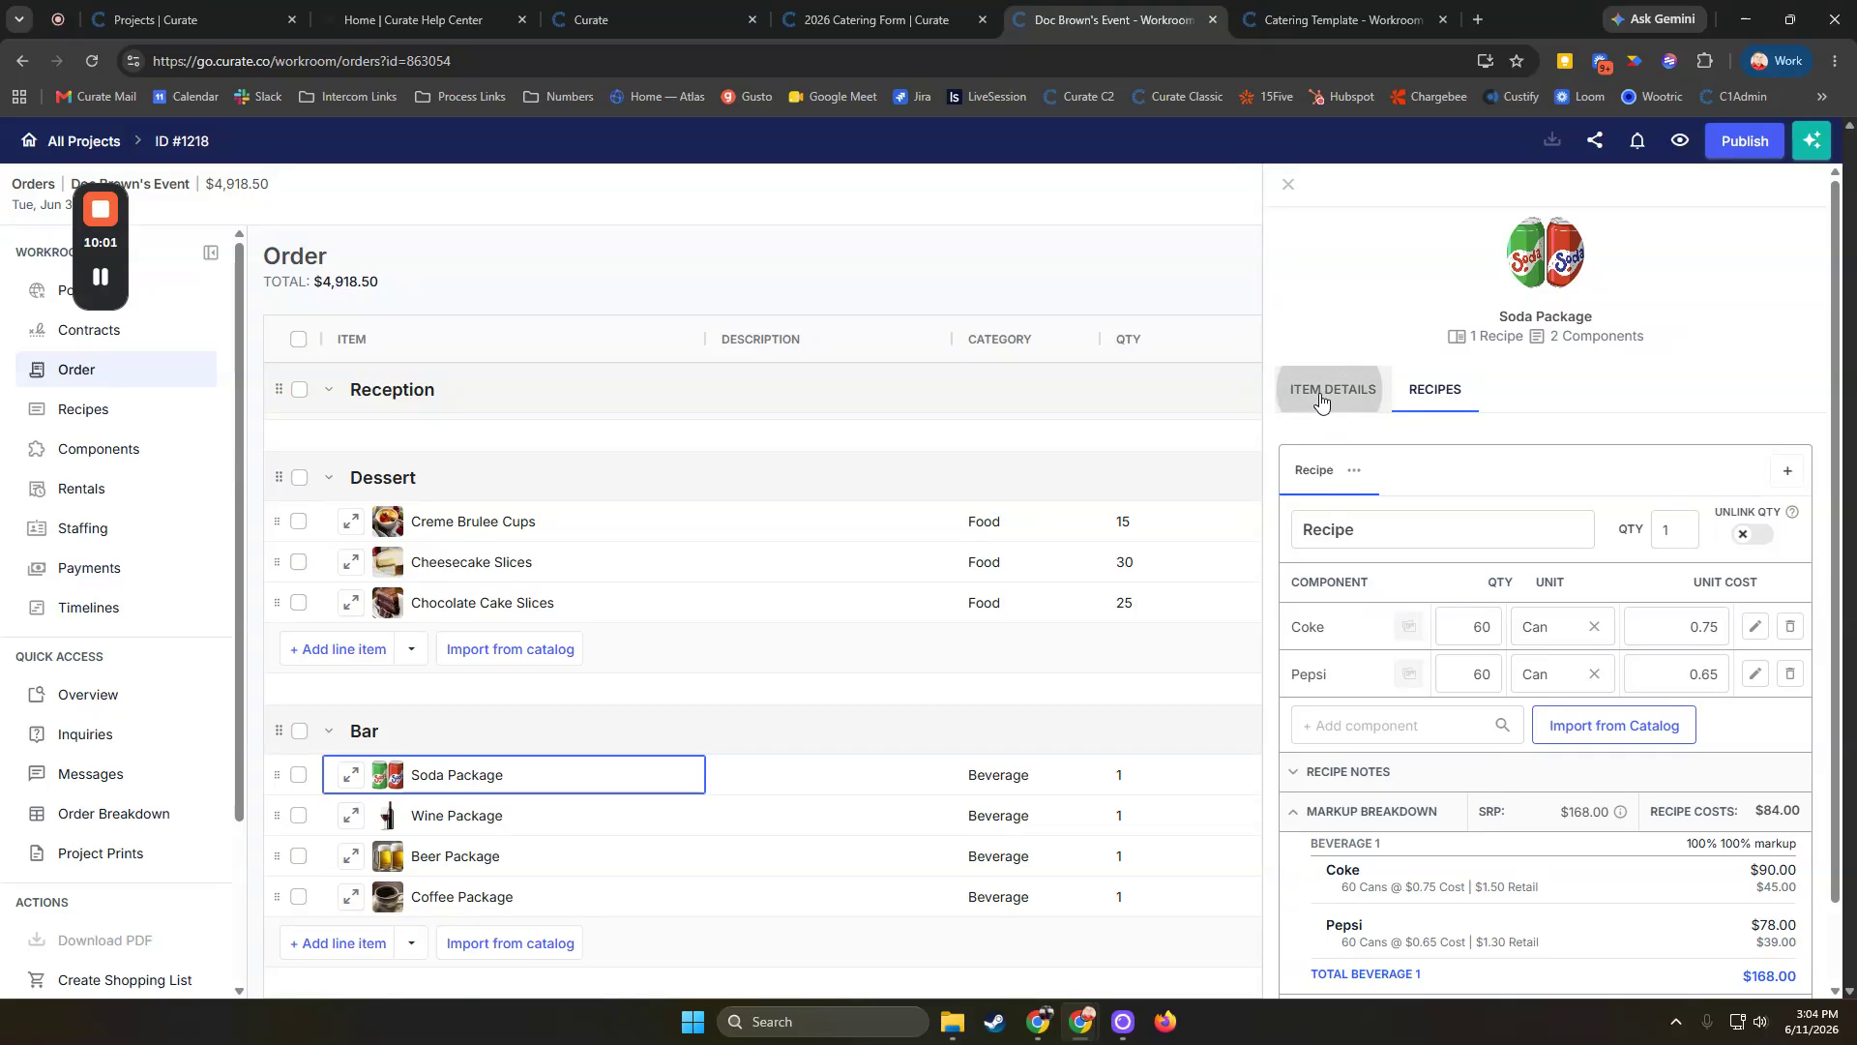
Set the Soda Package markup profile to Holiday Markup 150%, apply the suggested retail price as unit price, and close the panel
{"action": "left_click", "coordinate": [1320, 401]}
{"action": "scroll", "coordinate": [1451, 551], "scroll_direction": "down", "scroll_amount": 1}
{"action": "scroll", "coordinate": [1459, 551], "scroll_direction": "up", "scroll_amount": 1}
{"action": "scroll", "coordinate": [1470, 546], "scroll_direction": "down", "scroll_amount": 2}
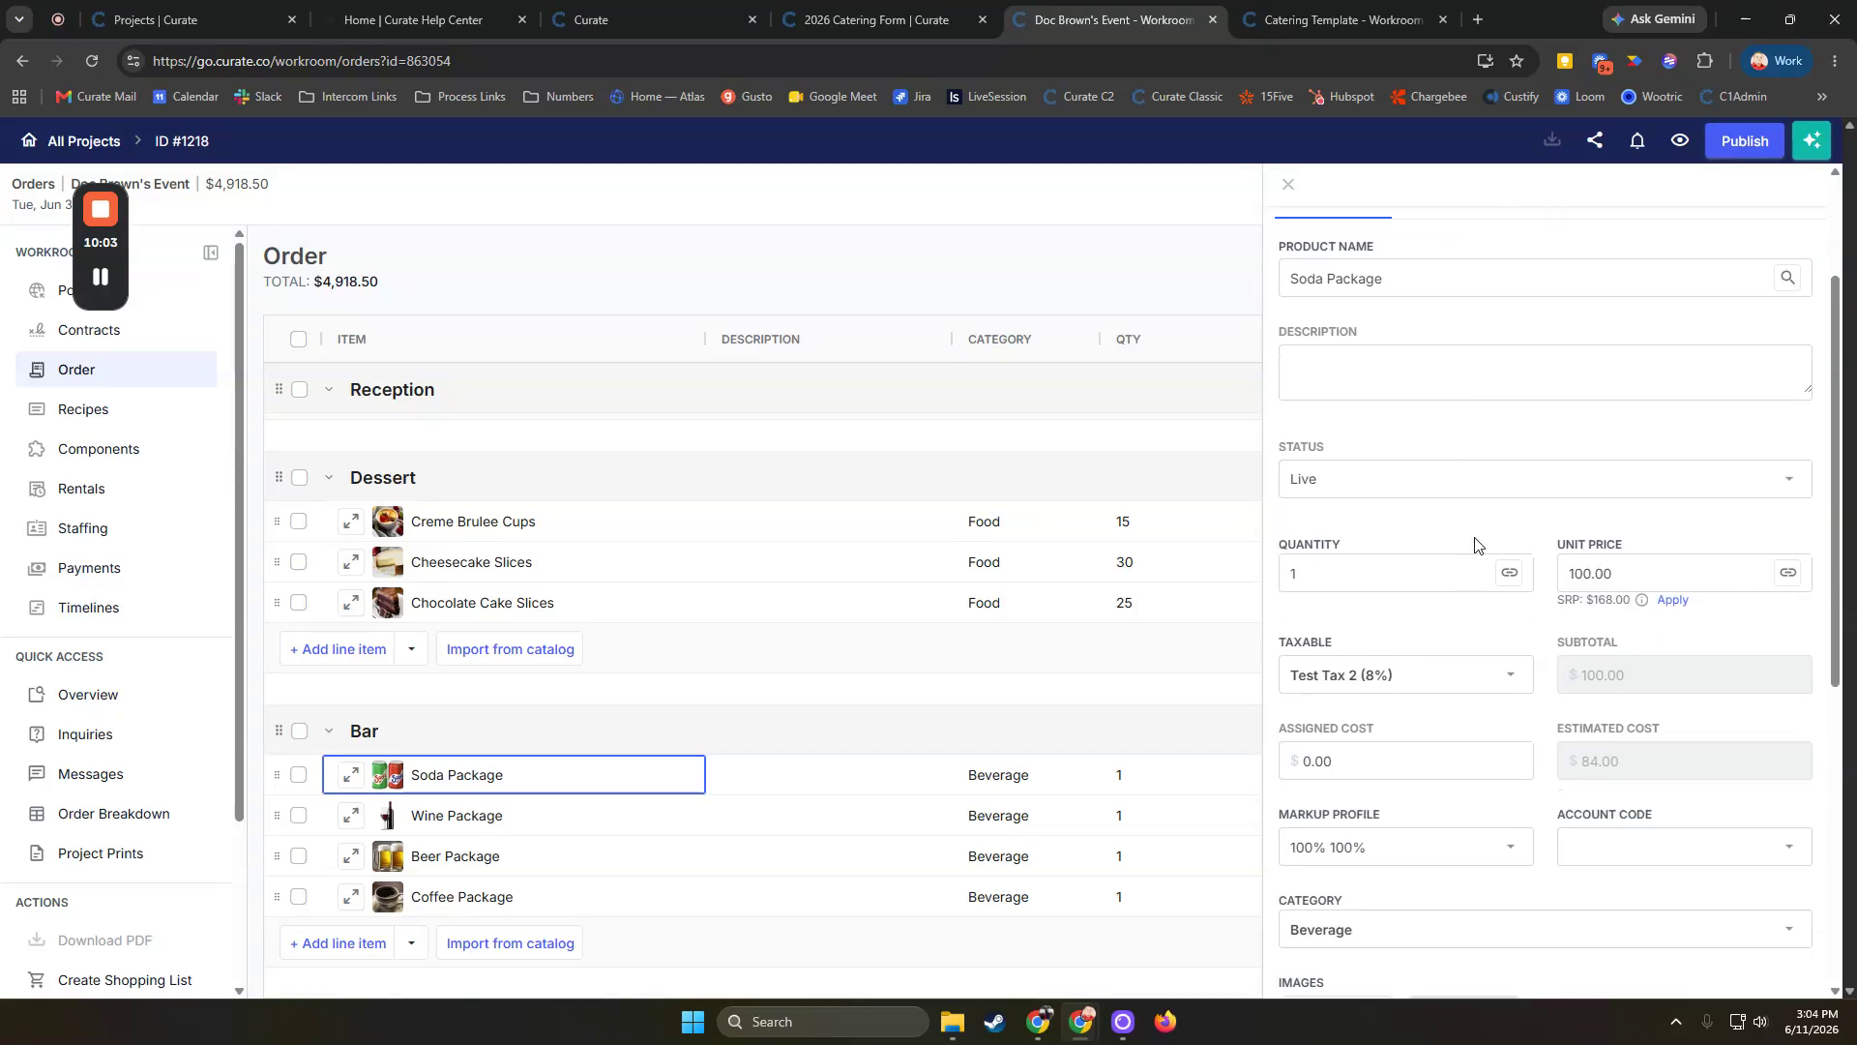
{"action": "scroll", "coordinate": [1475, 542], "scroll_direction": "down", "scroll_amount": 3}
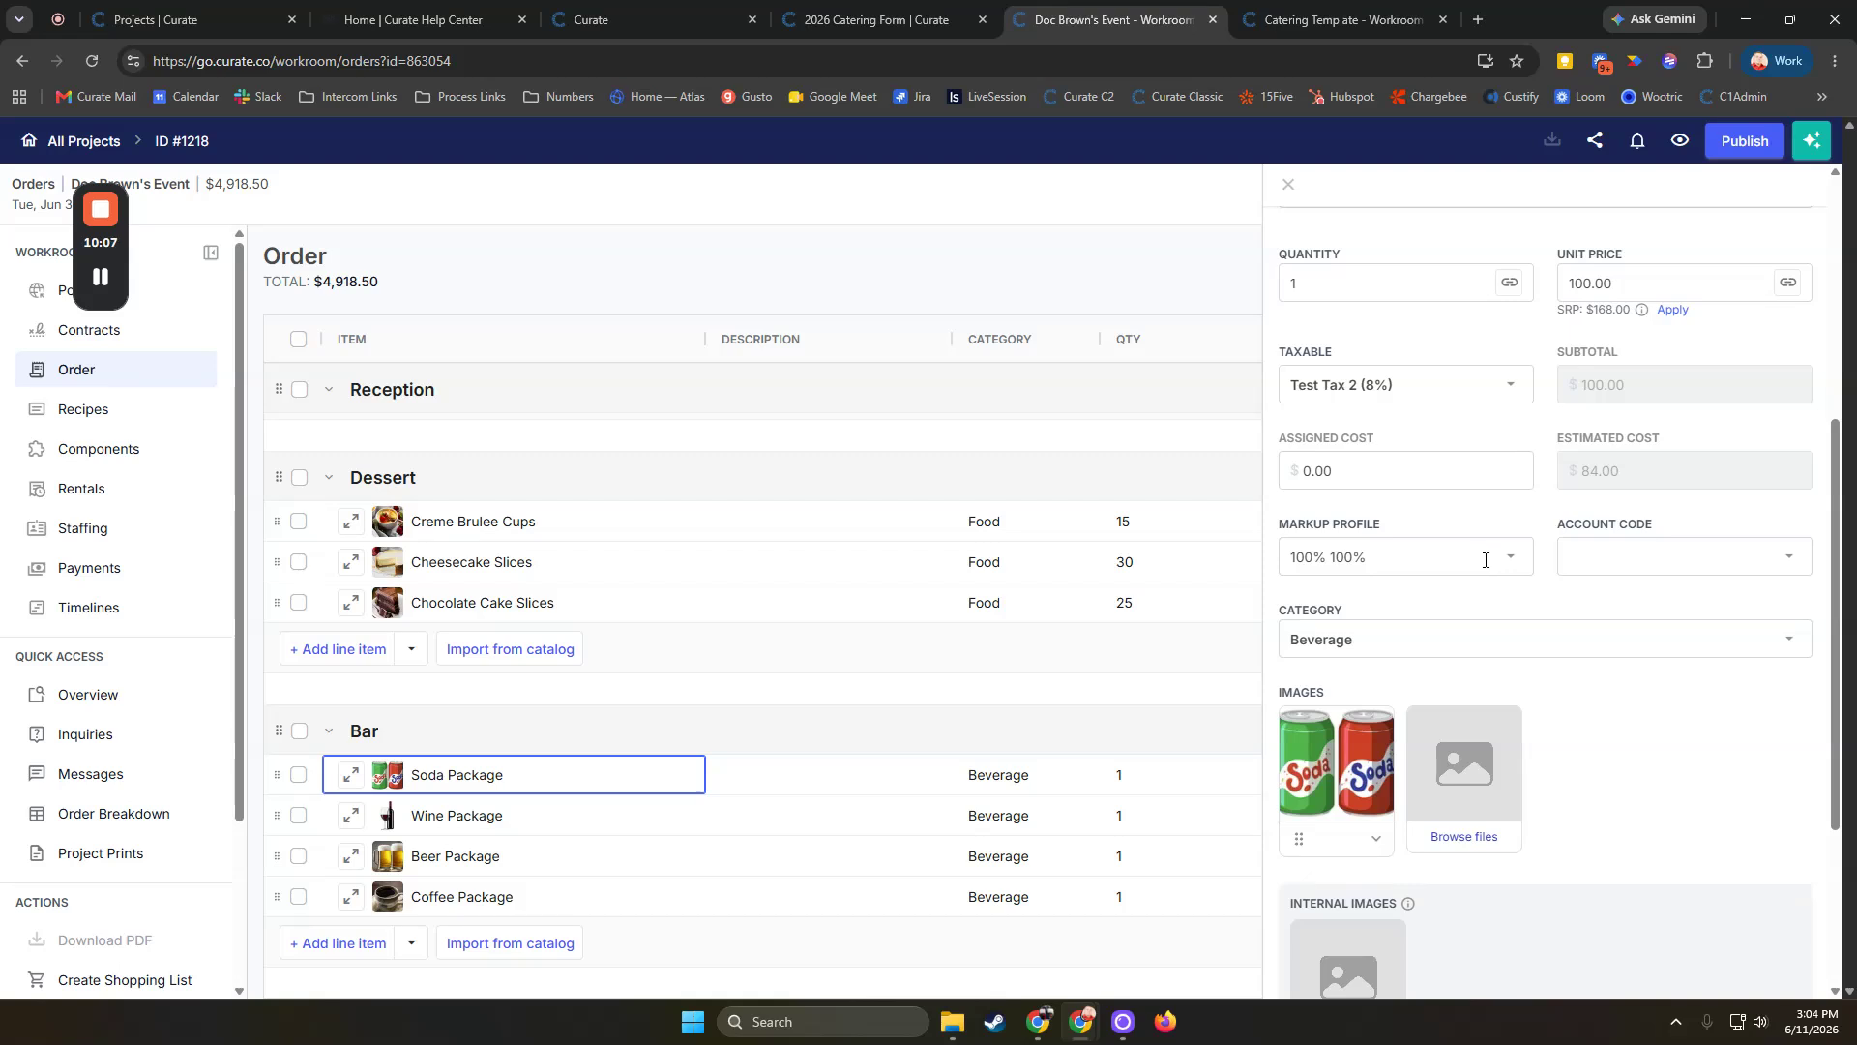
{"action": "left_click", "coordinate": [1361, 566]}
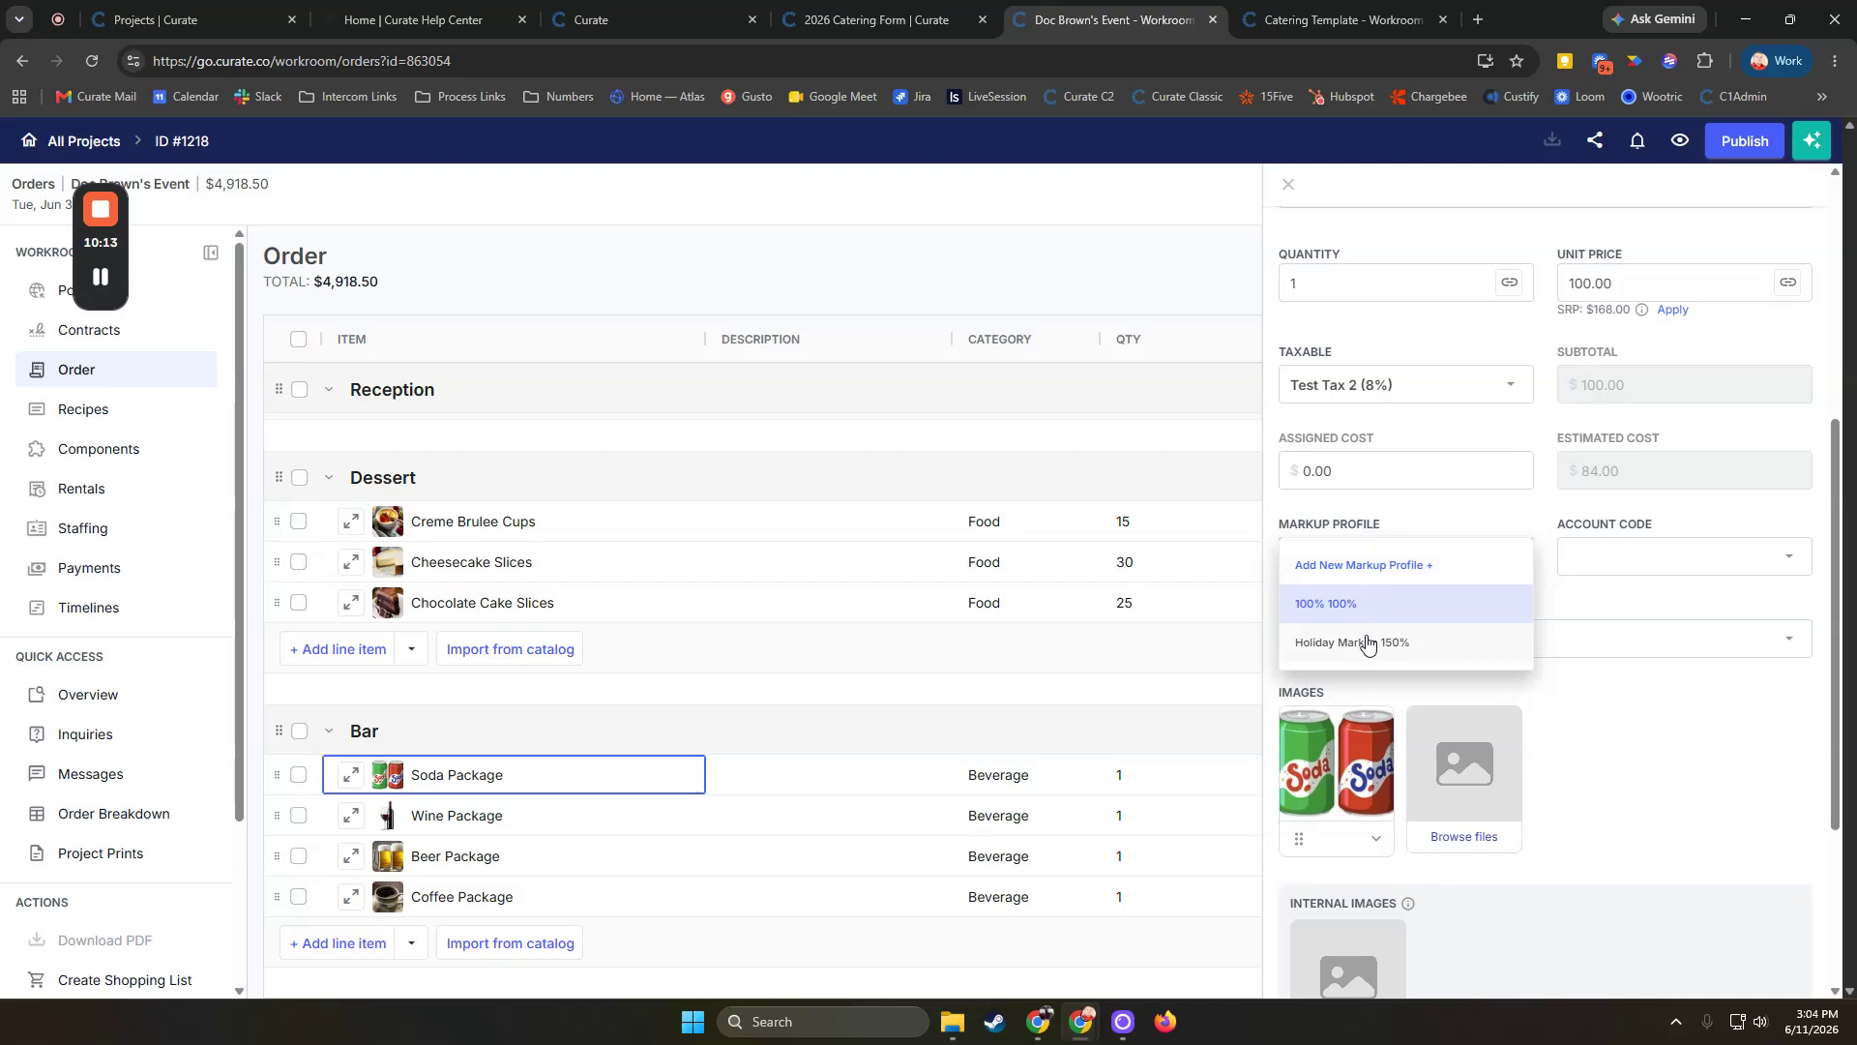
{"action": "left_click", "coordinate": [1410, 653]}
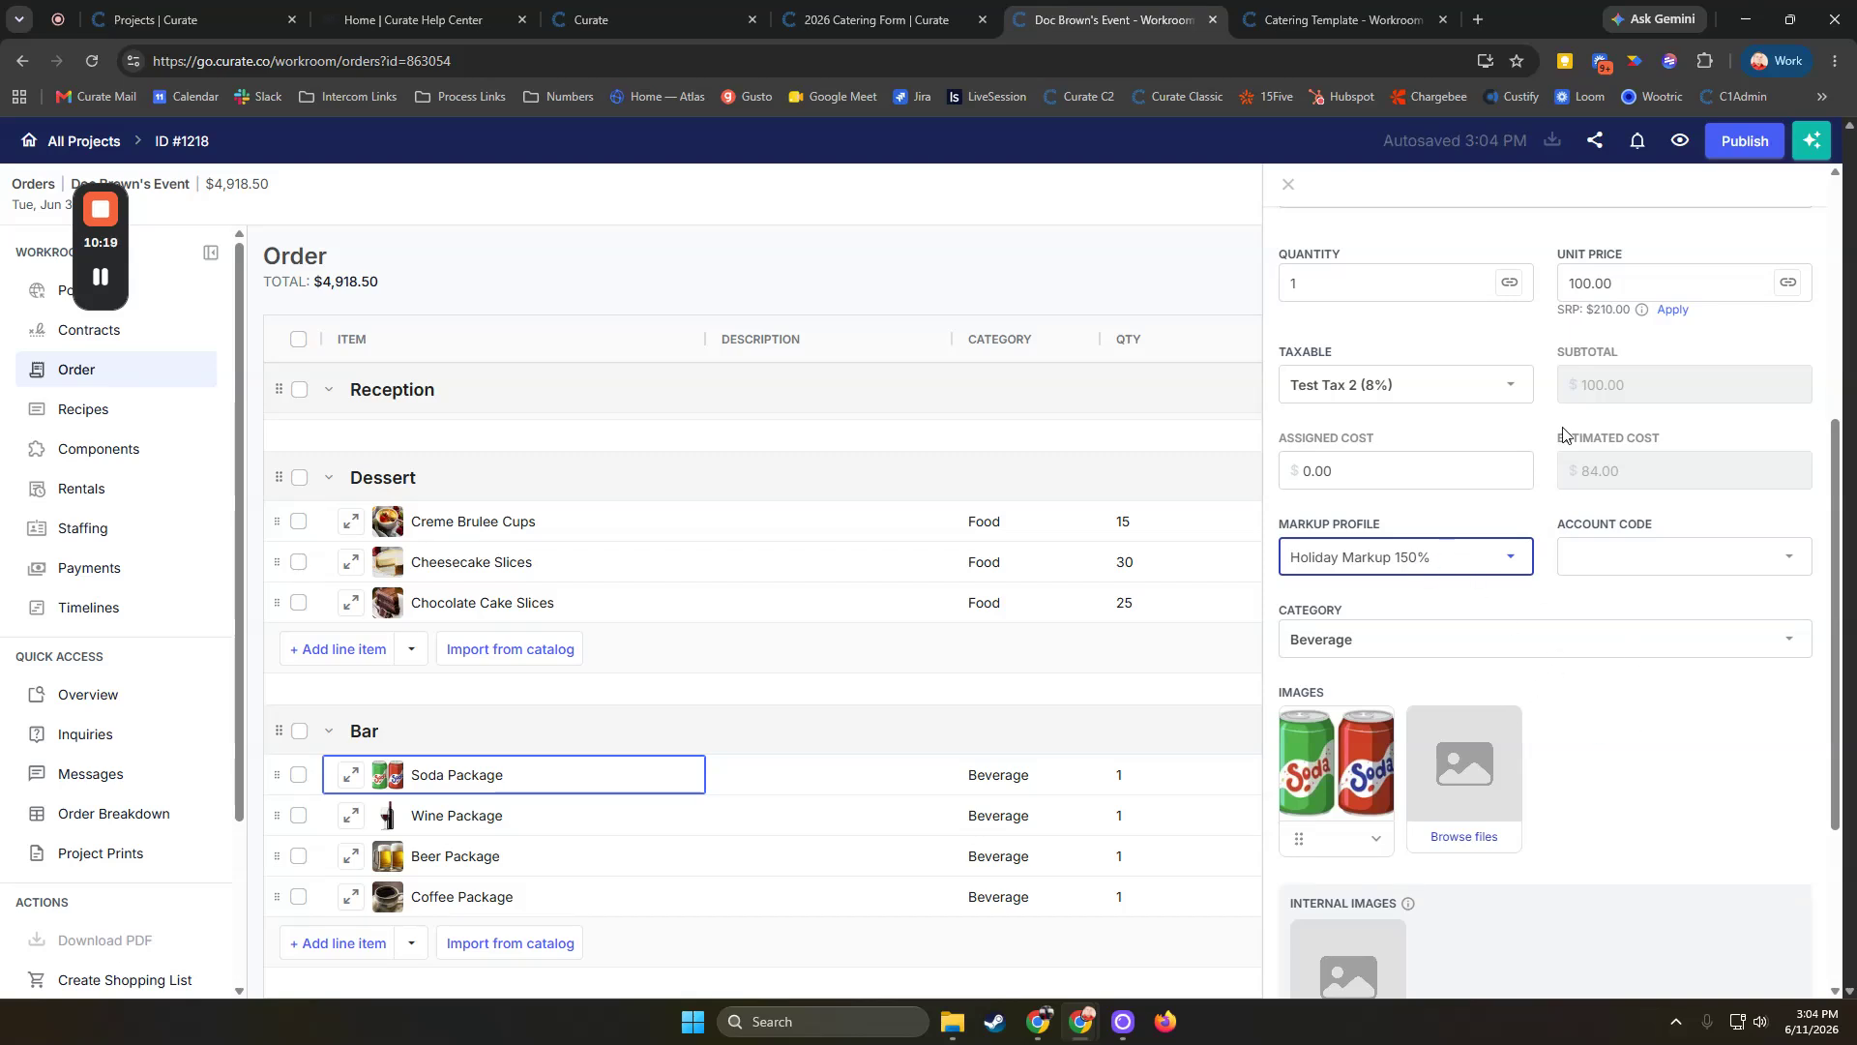
{"action": "left_click", "coordinate": [1671, 311]}
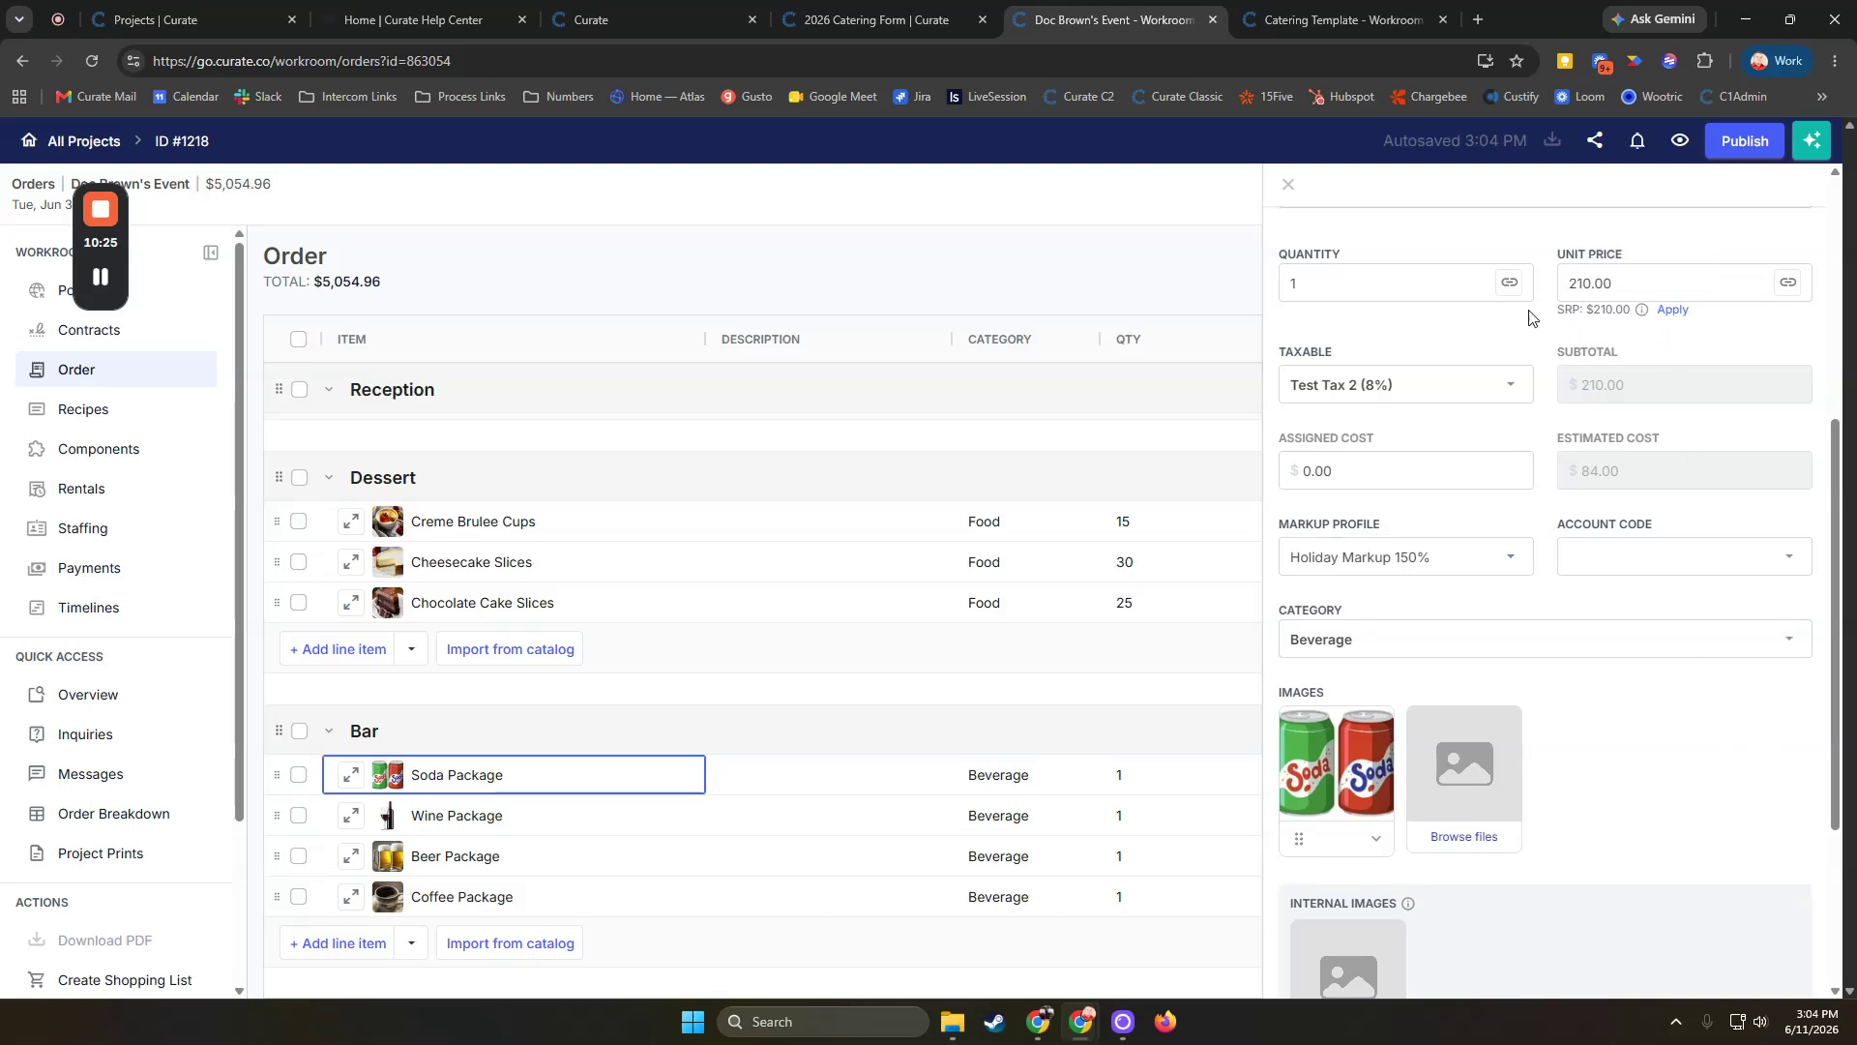
{"action": "left_click", "coordinate": [1287, 184]}
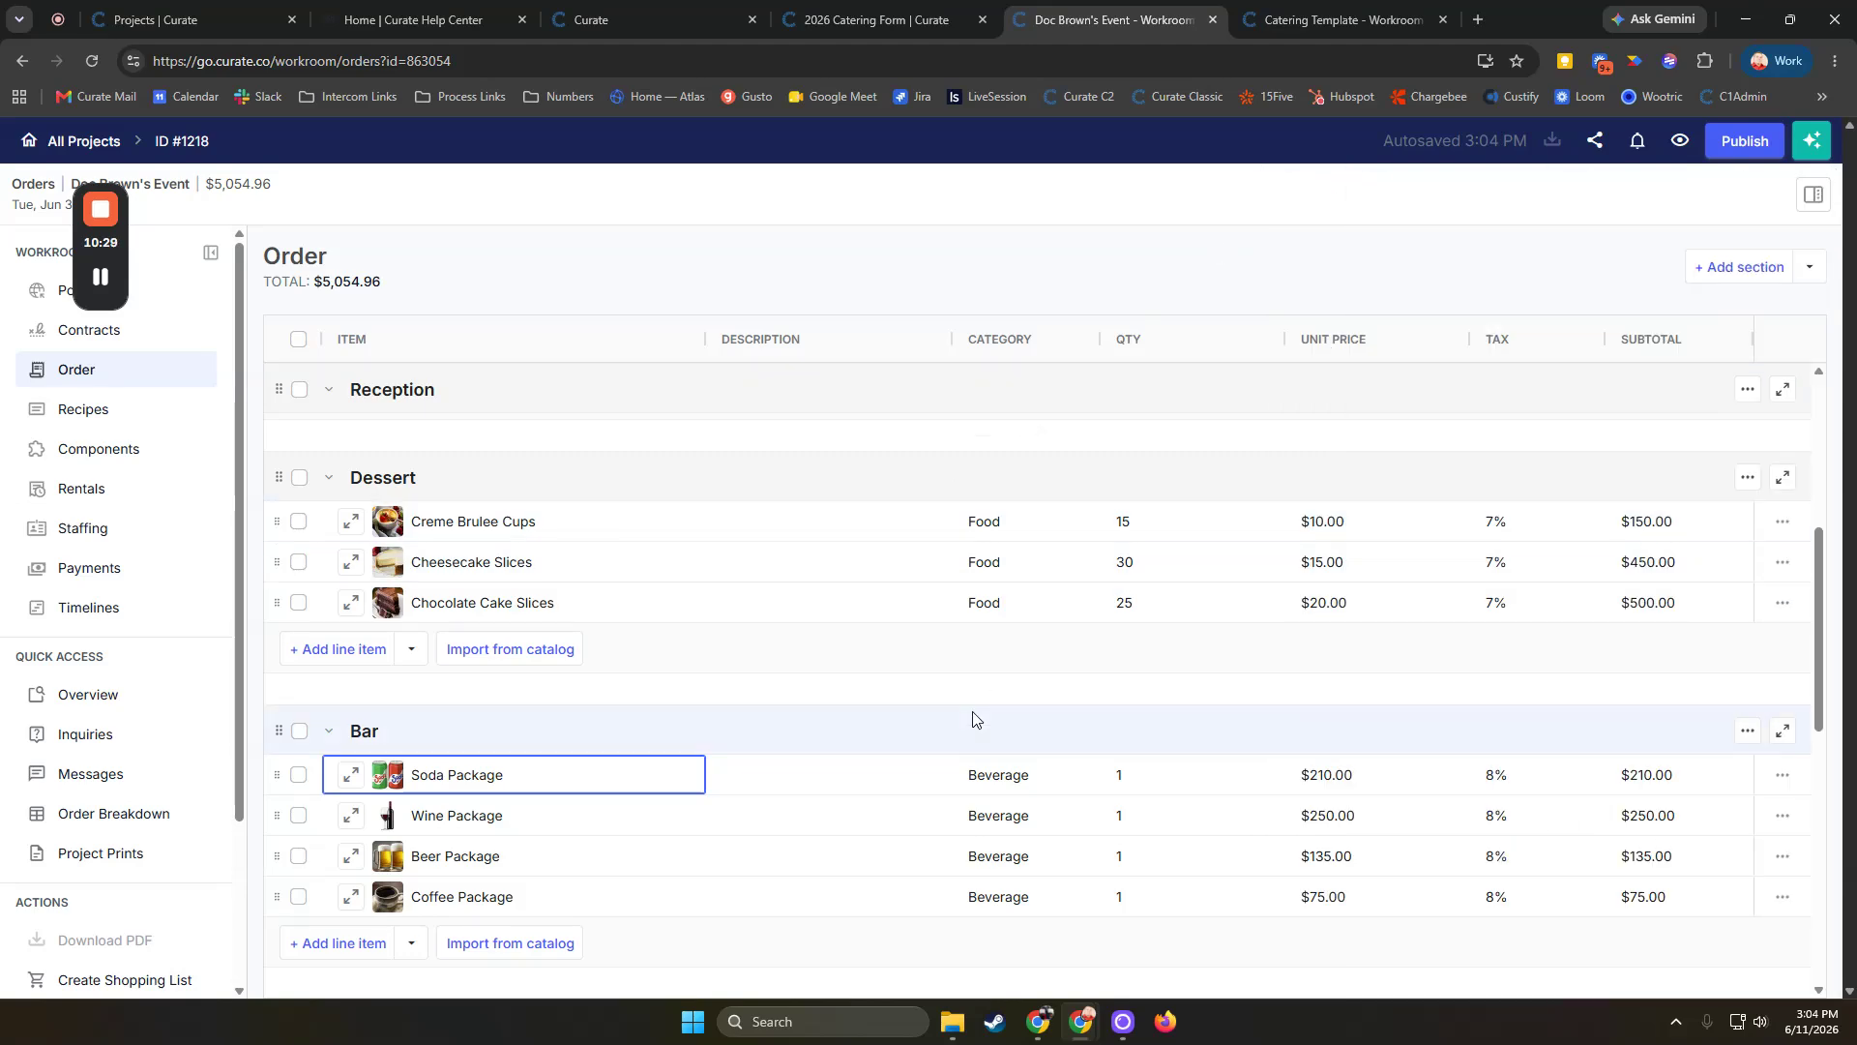
Review the updated order totals, the Delivery Fee item details and the order breakdown
{"action": "scroll", "coordinate": [974, 717], "scroll_direction": "down", "scroll_amount": 7}
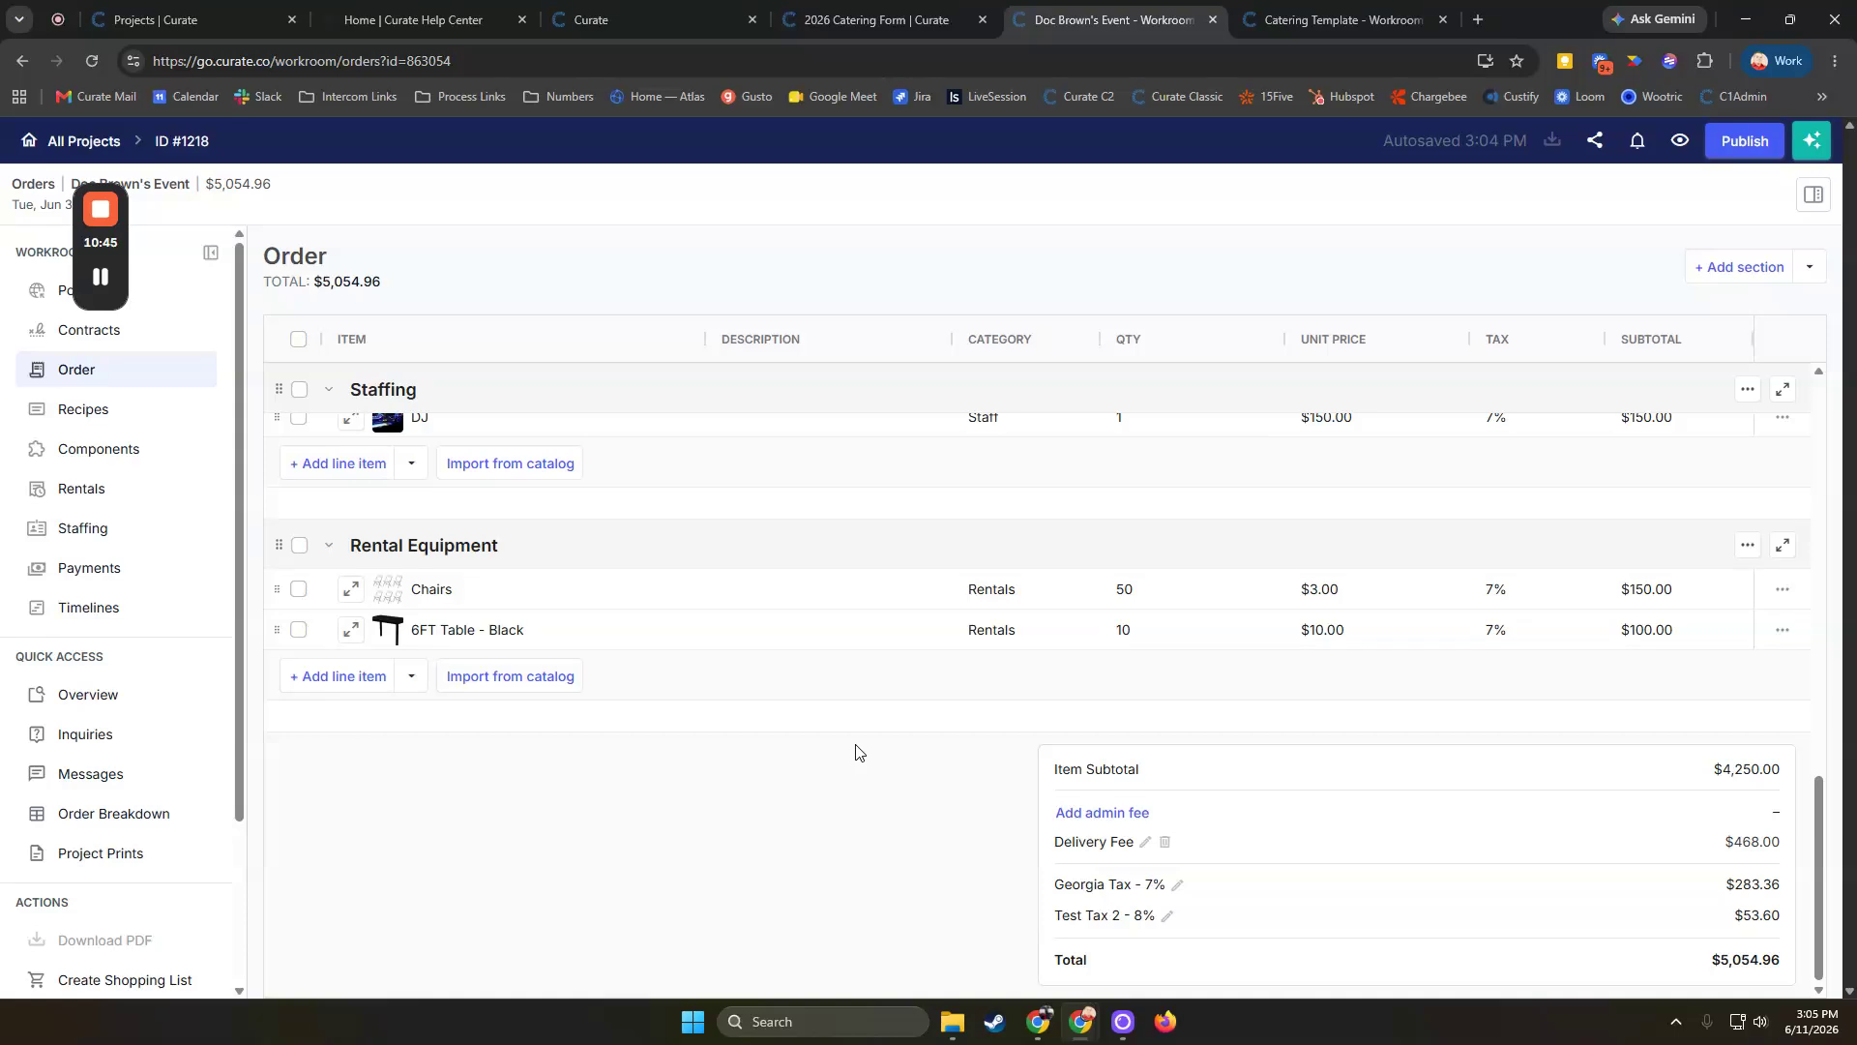
{"action": "scroll", "coordinate": [855, 753], "scroll_direction": "up", "scroll_amount": 5}
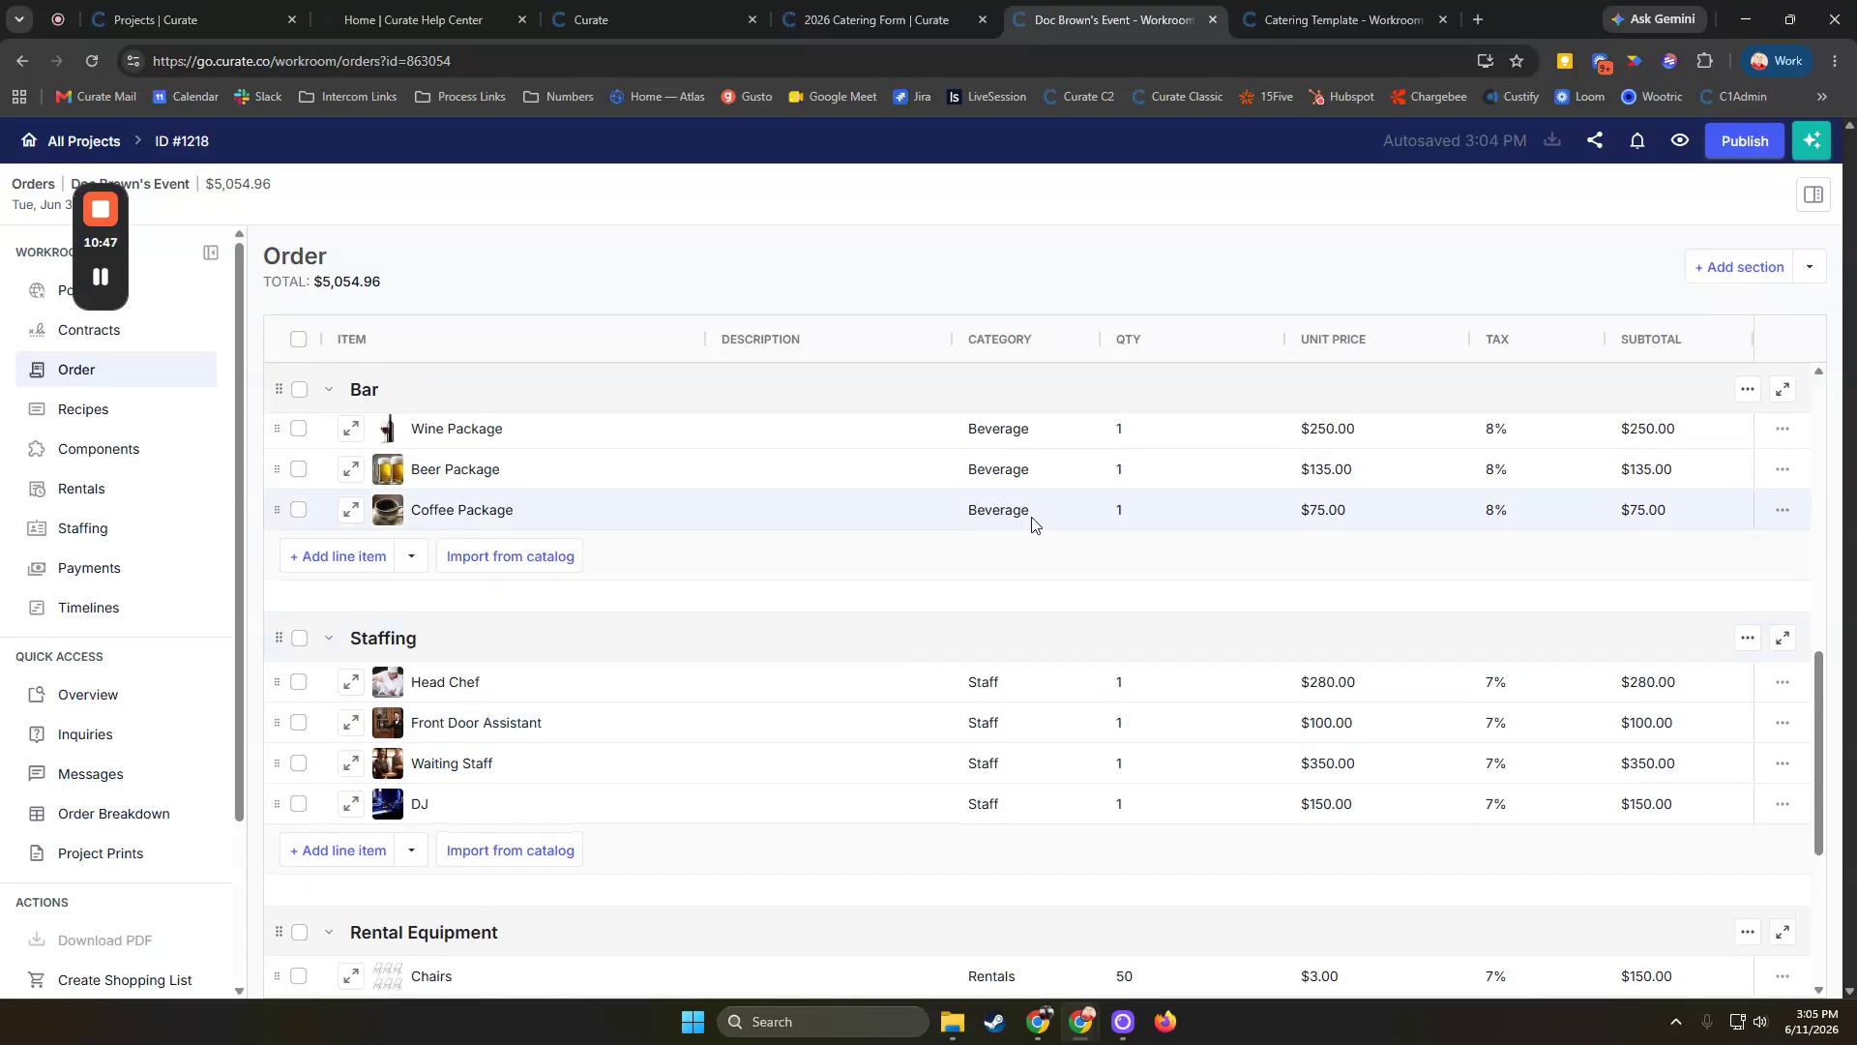
{"action": "scroll", "coordinate": [1032, 522], "scroll_direction": "down", "scroll_amount": 5}
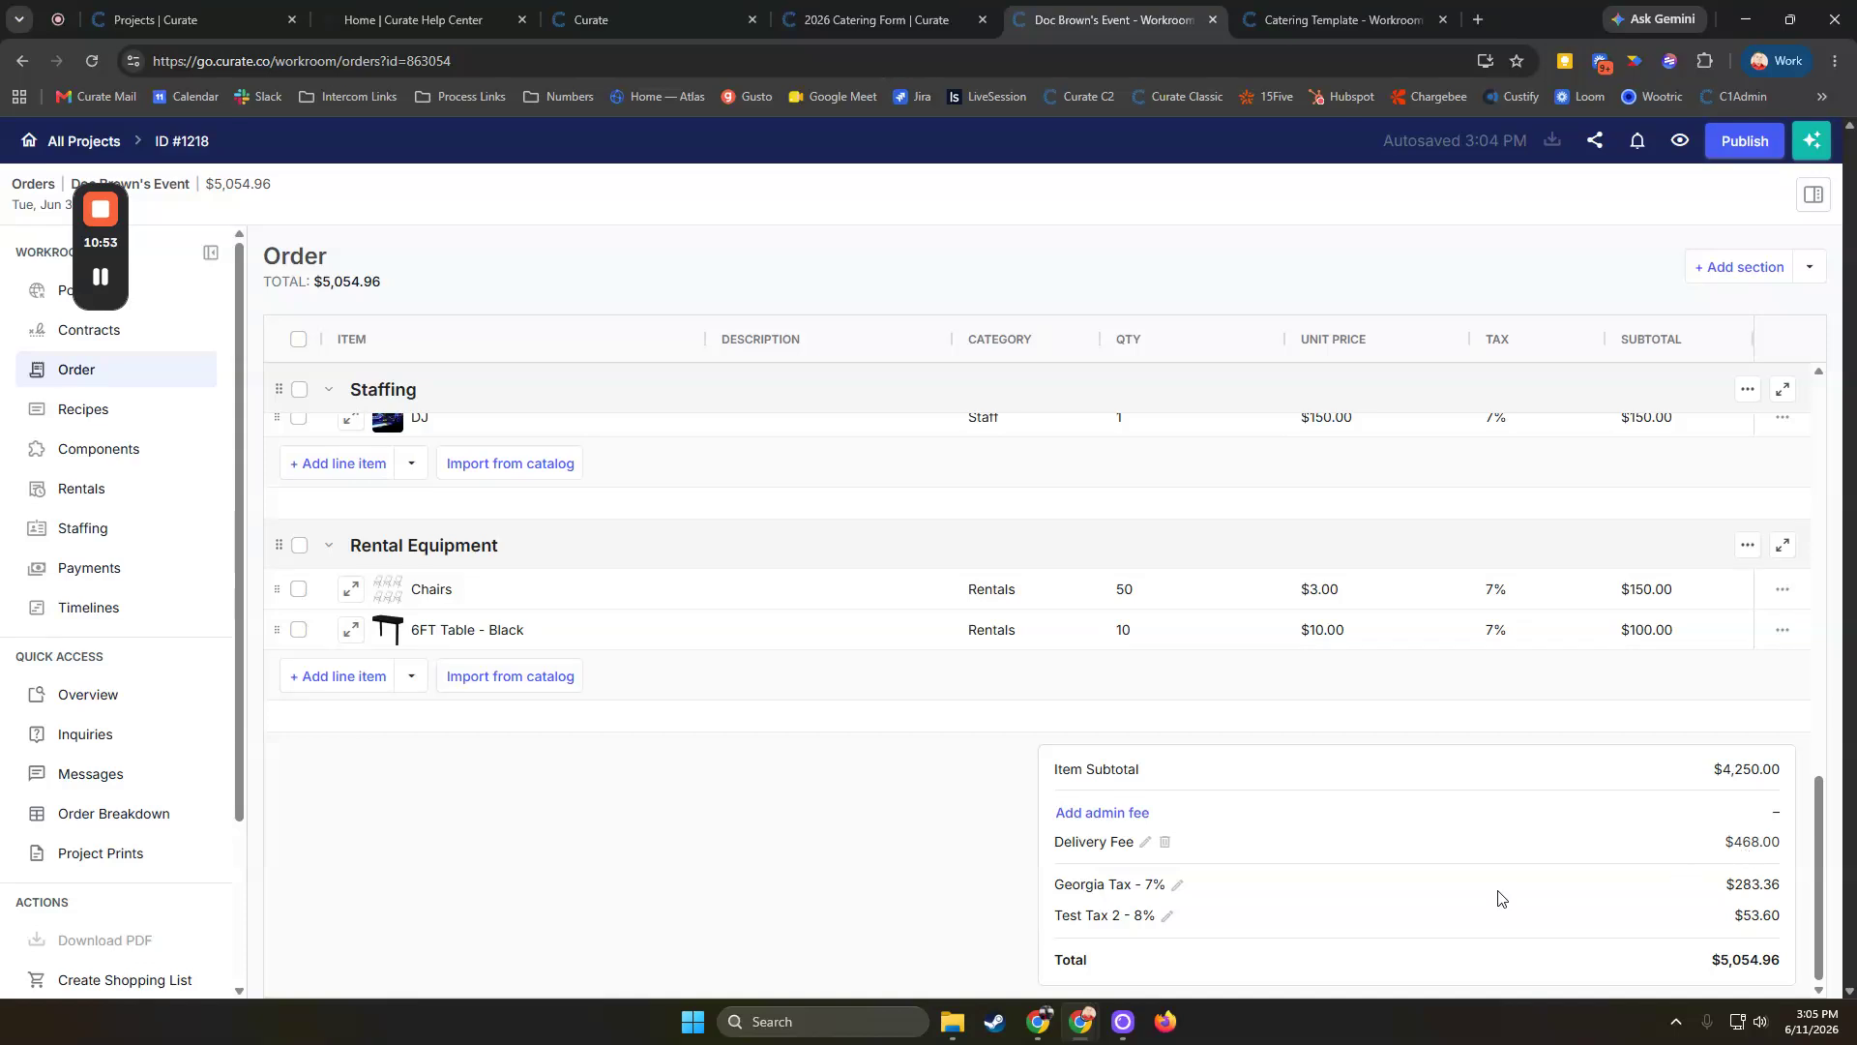
{"action": "left_click", "coordinate": [1143, 844]}
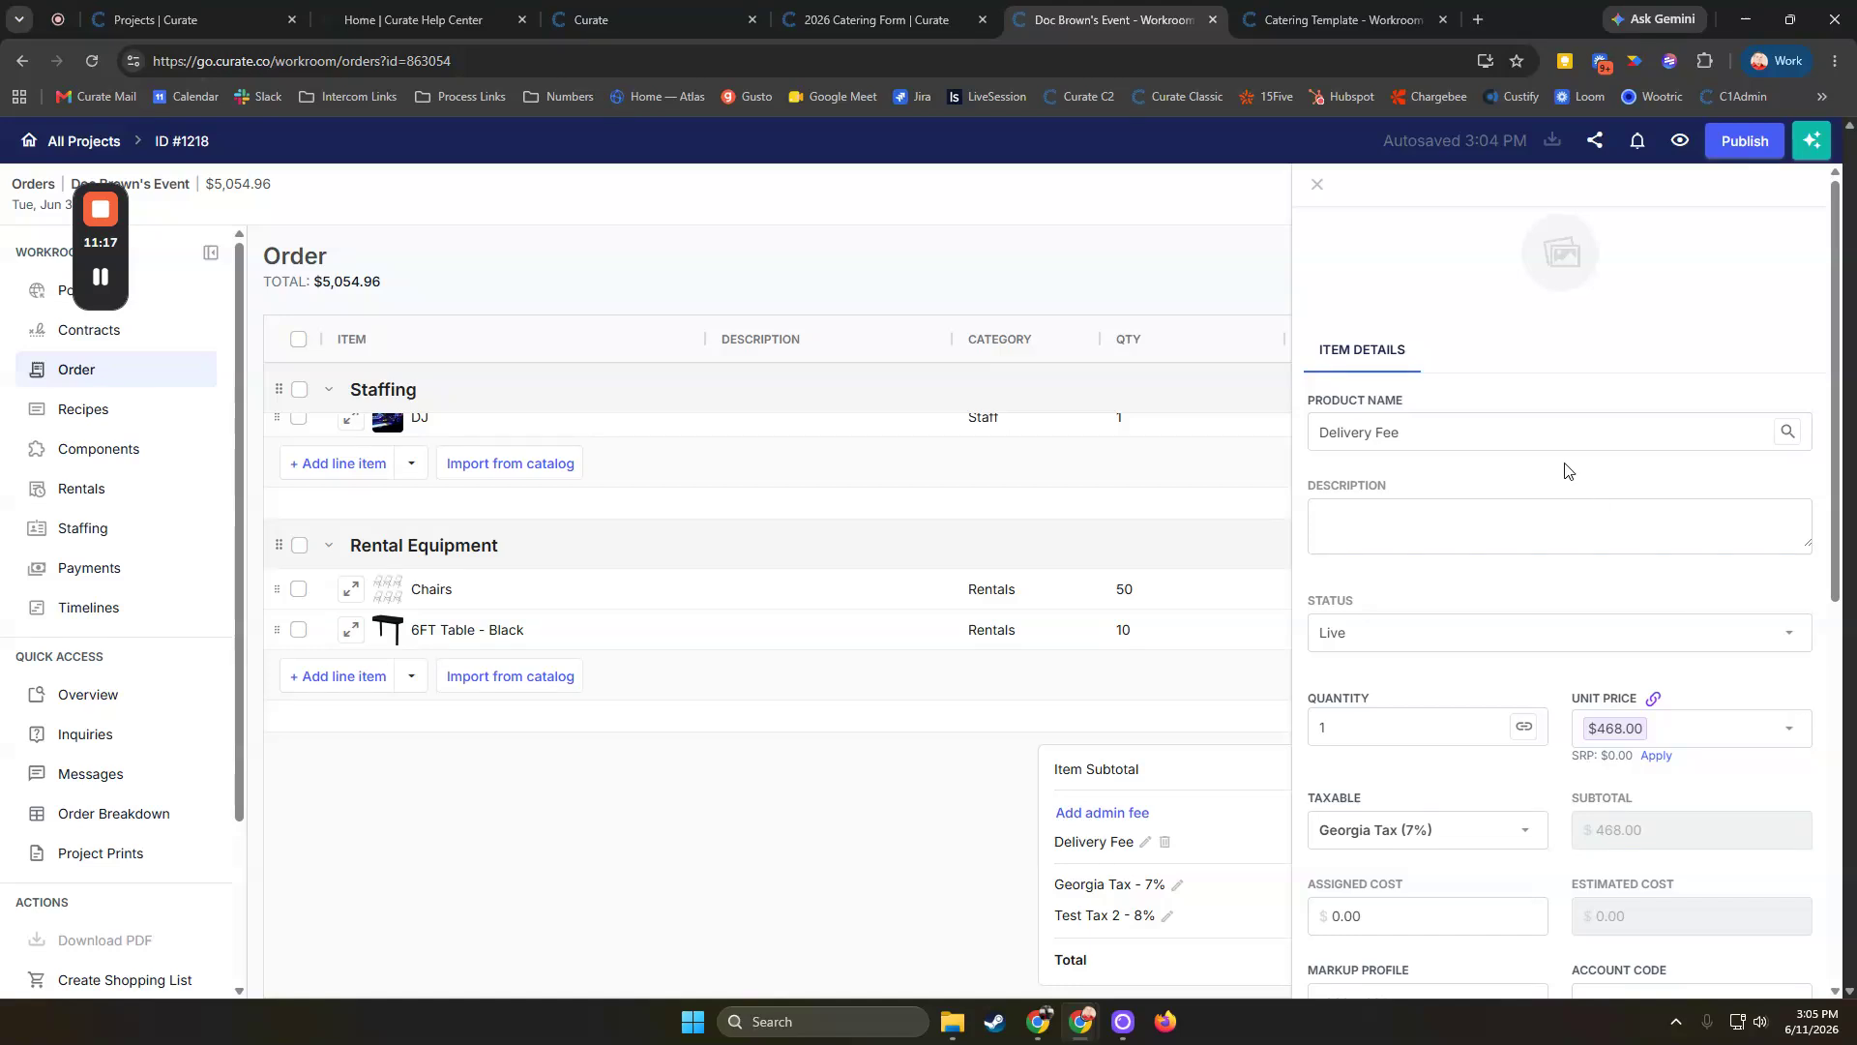
{"action": "left_click", "coordinate": [1317, 184]}
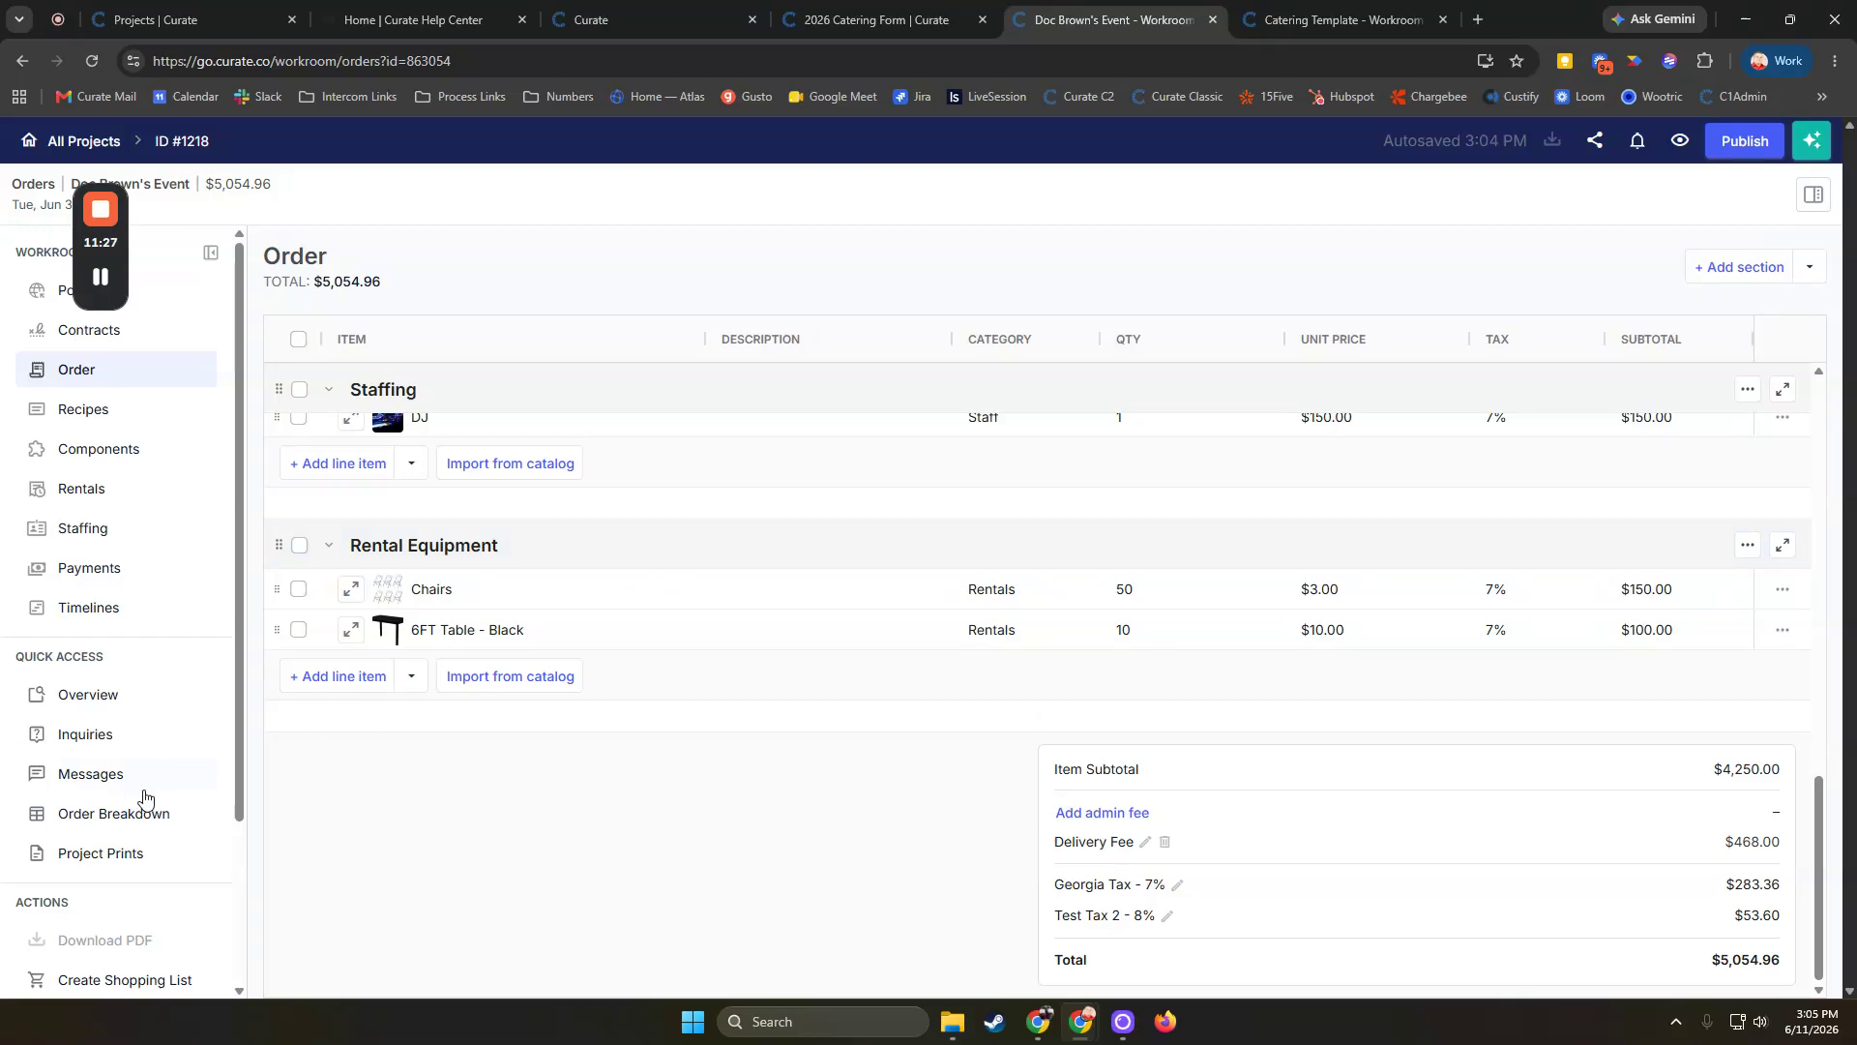
{"action": "left_click", "coordinate": [117, 818]}
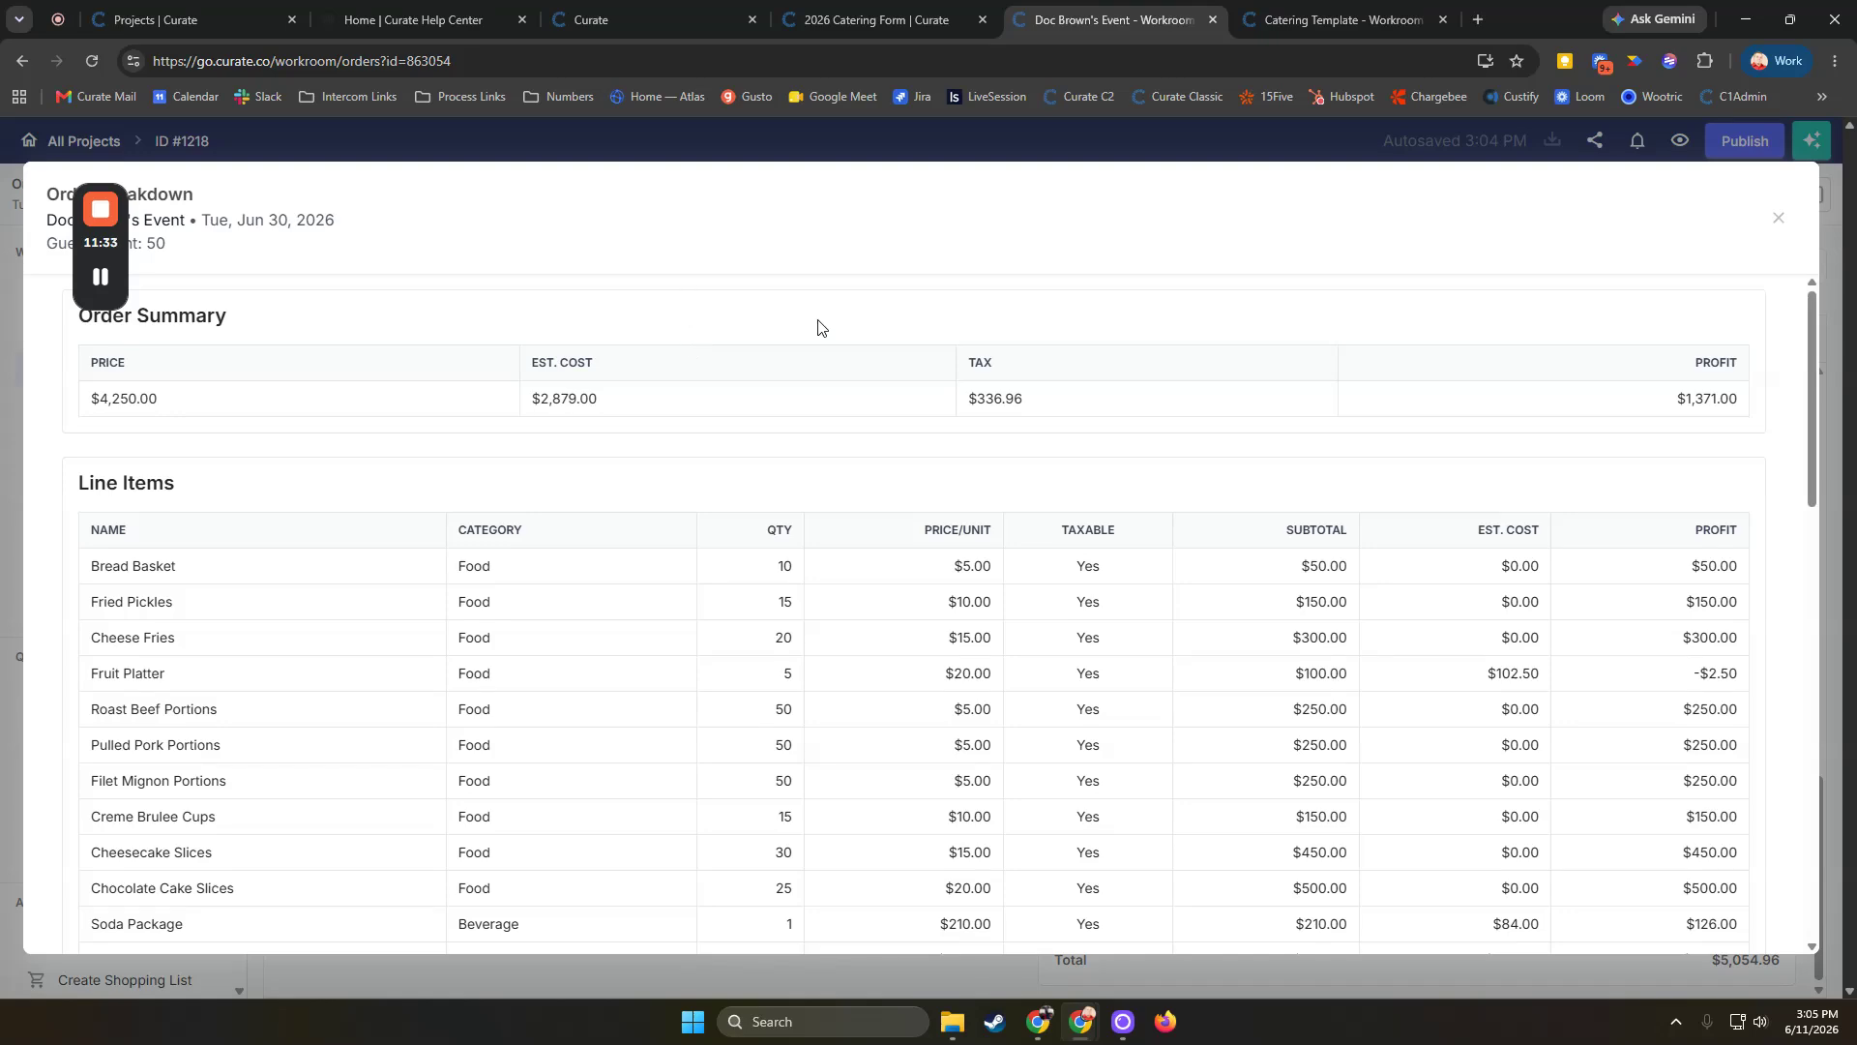
{"action": "left_click", "coordinate": [1780, 216]}
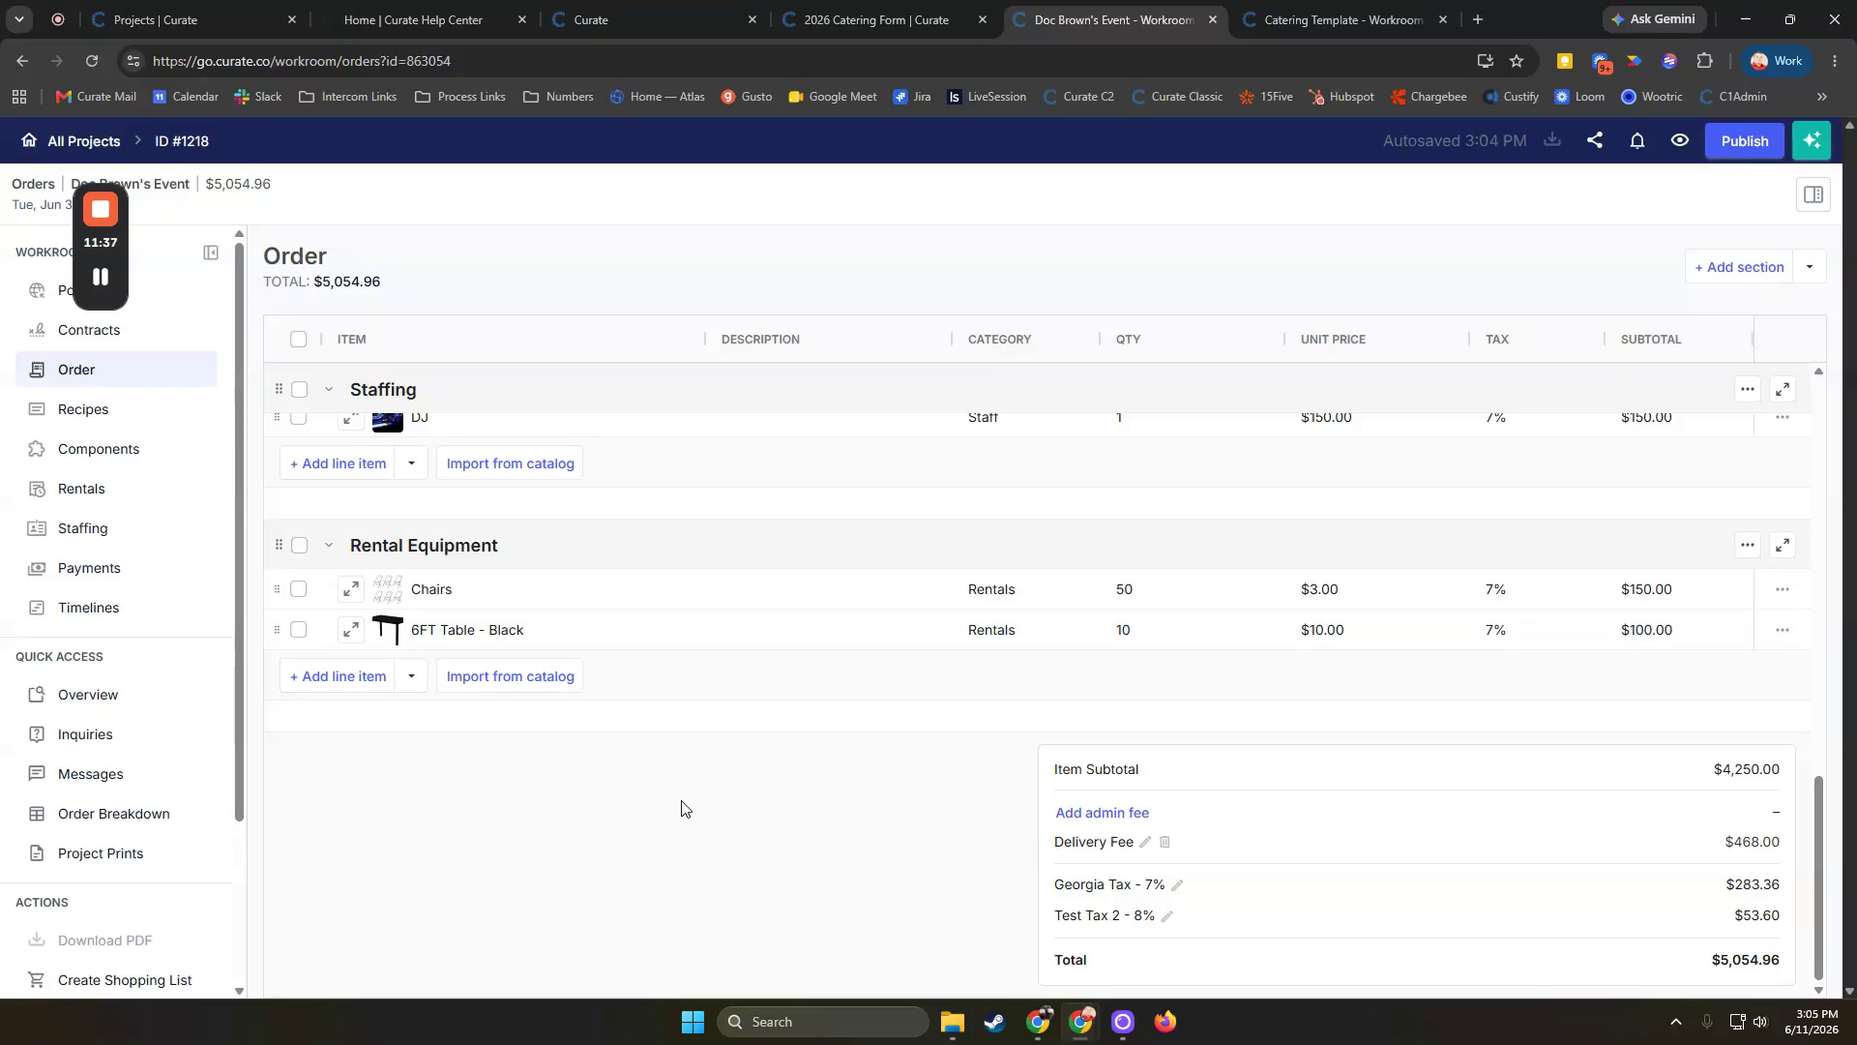
Open Project Prints to view the event's Event Overview print
{"action": "left_click", "coordinate": [97, 855]}
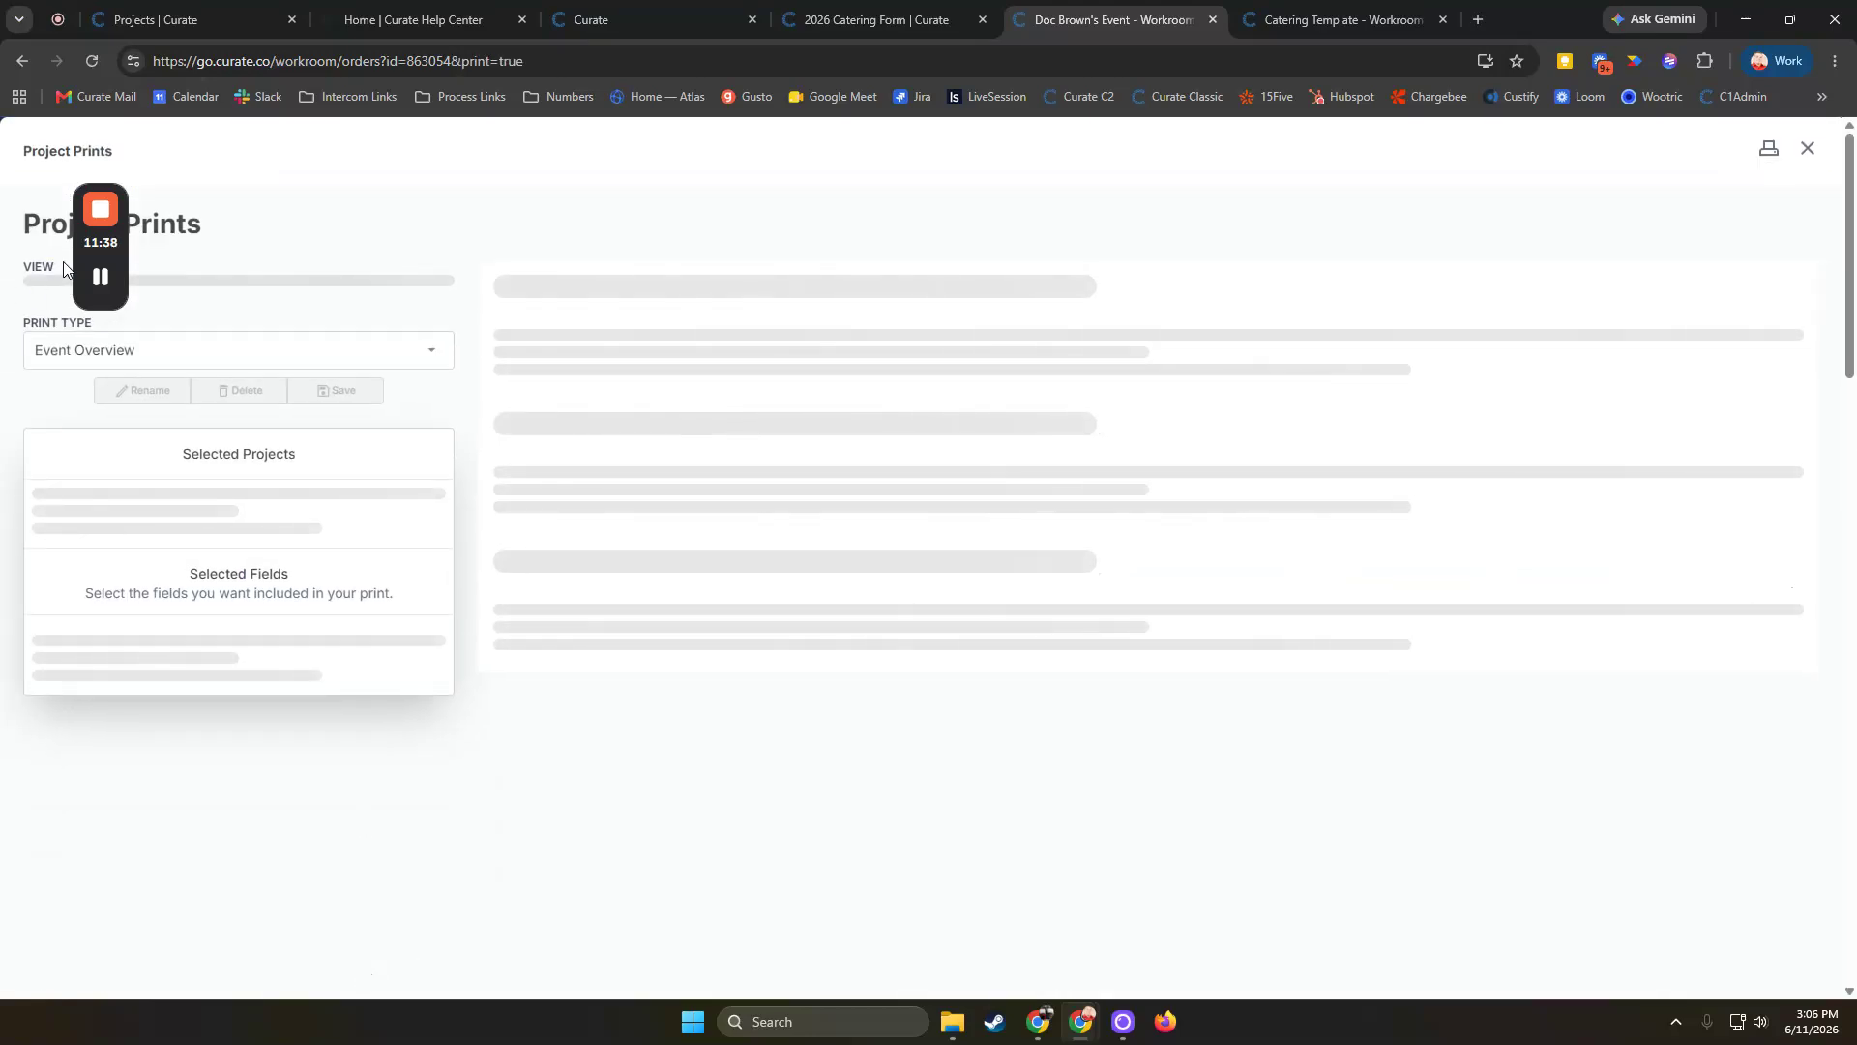
{"action": "left_click_drag", "start_coordinate": [101, 241], "coordinate": [1770, 377]}
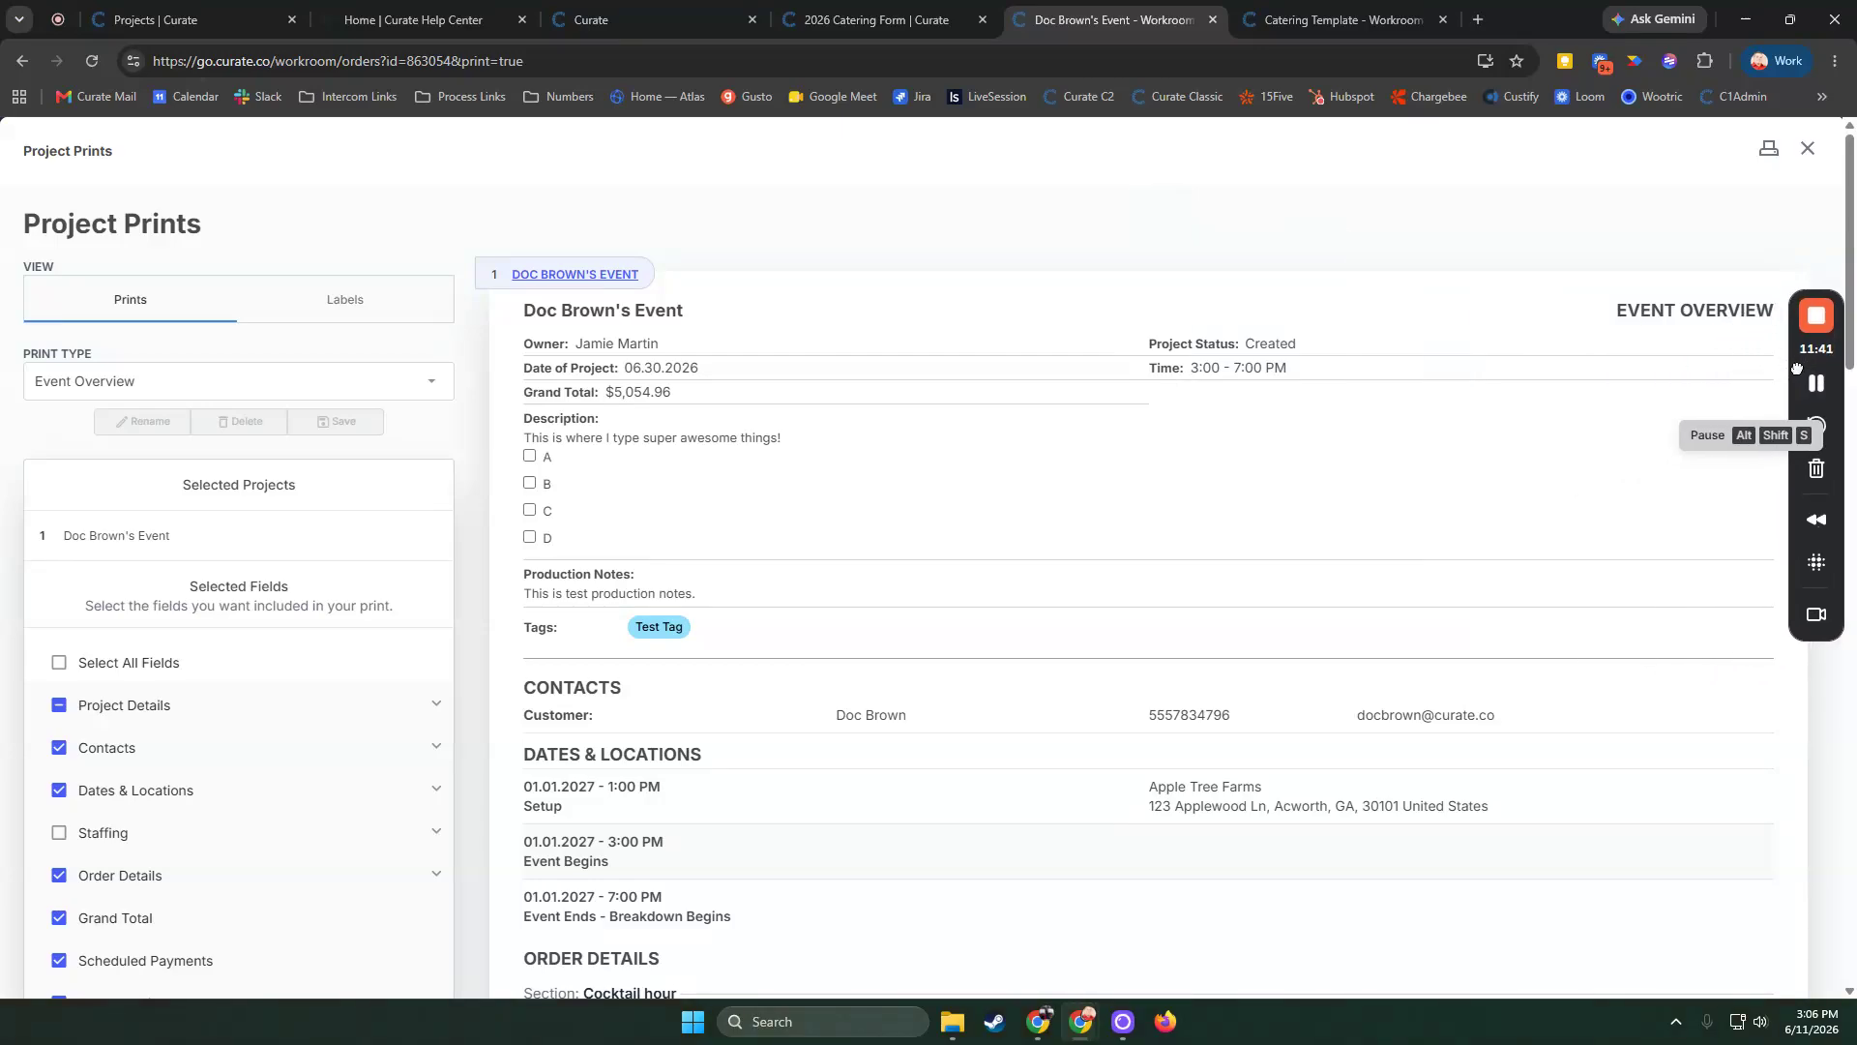
{"action": "left_click", "coordinate": [1808, 148]}
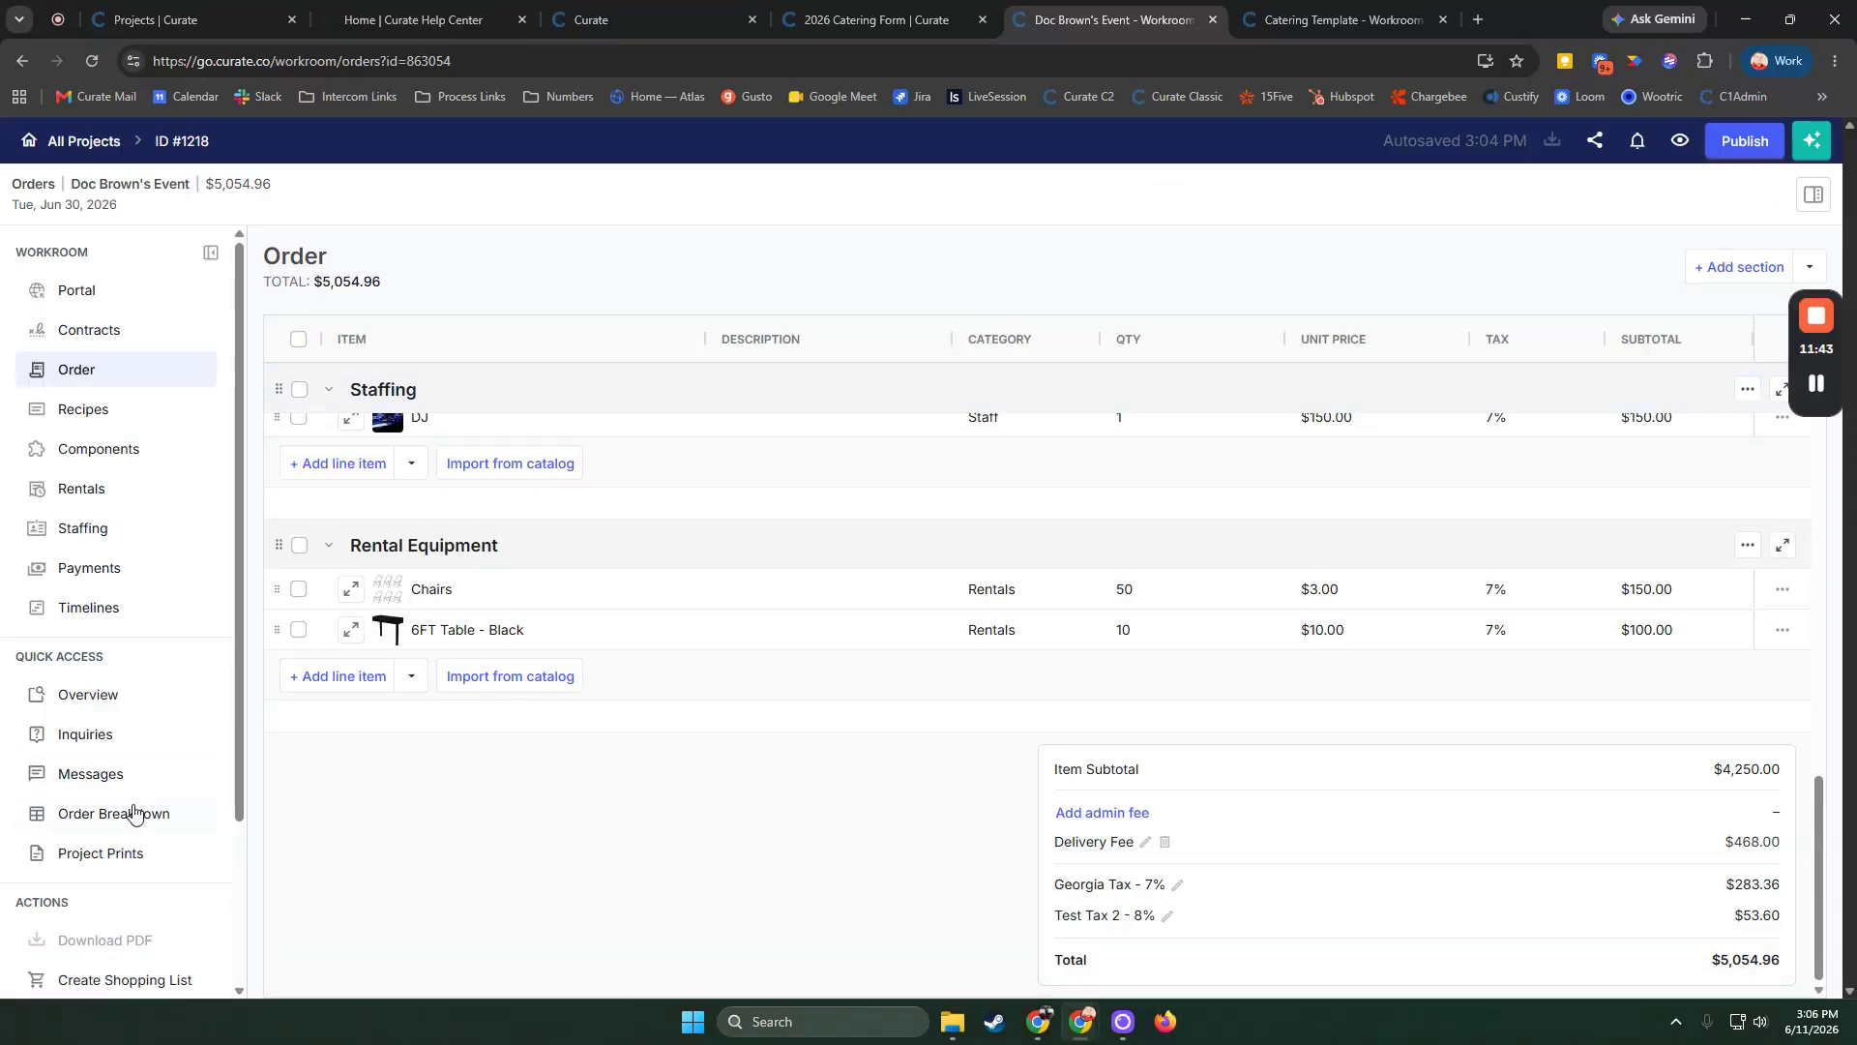
{"action": "left_click", "coordinate": [92, 856]}
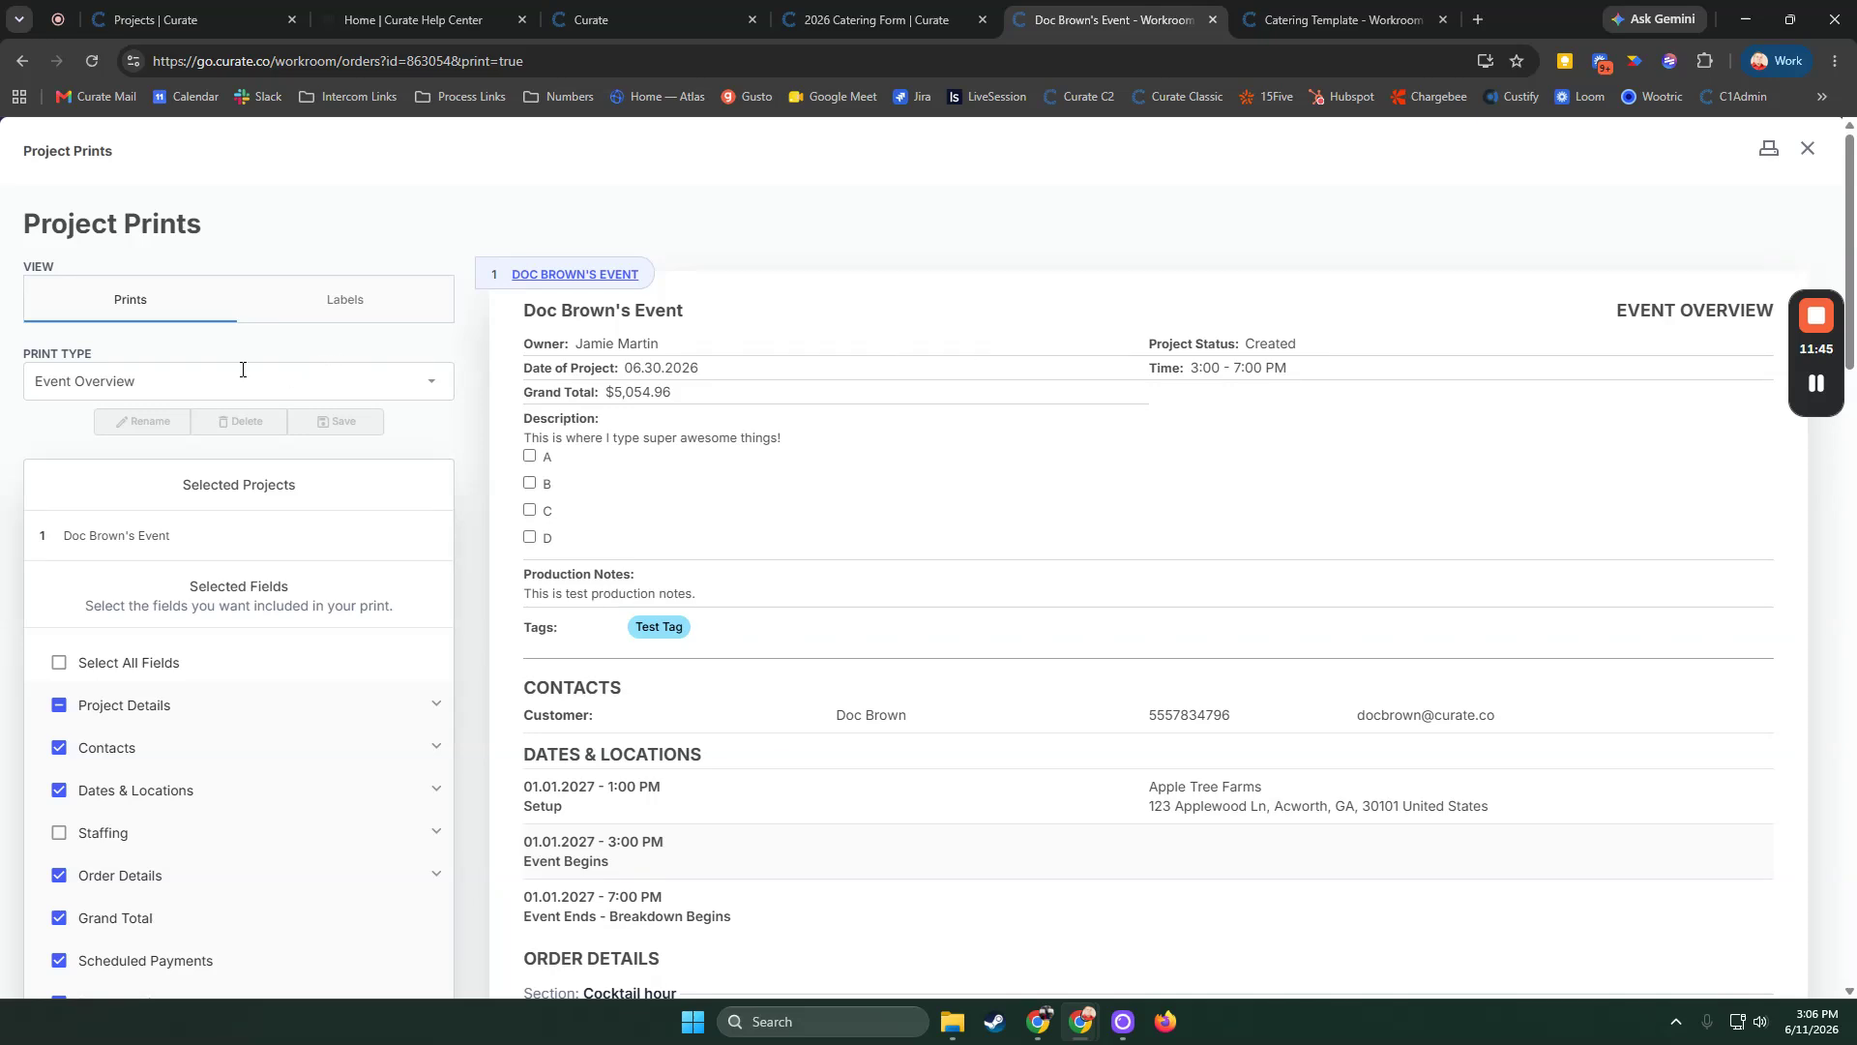
Review the available print types and the list of fields selectable for the print
{"action": "left_click", "coordinate": [203, 380]}
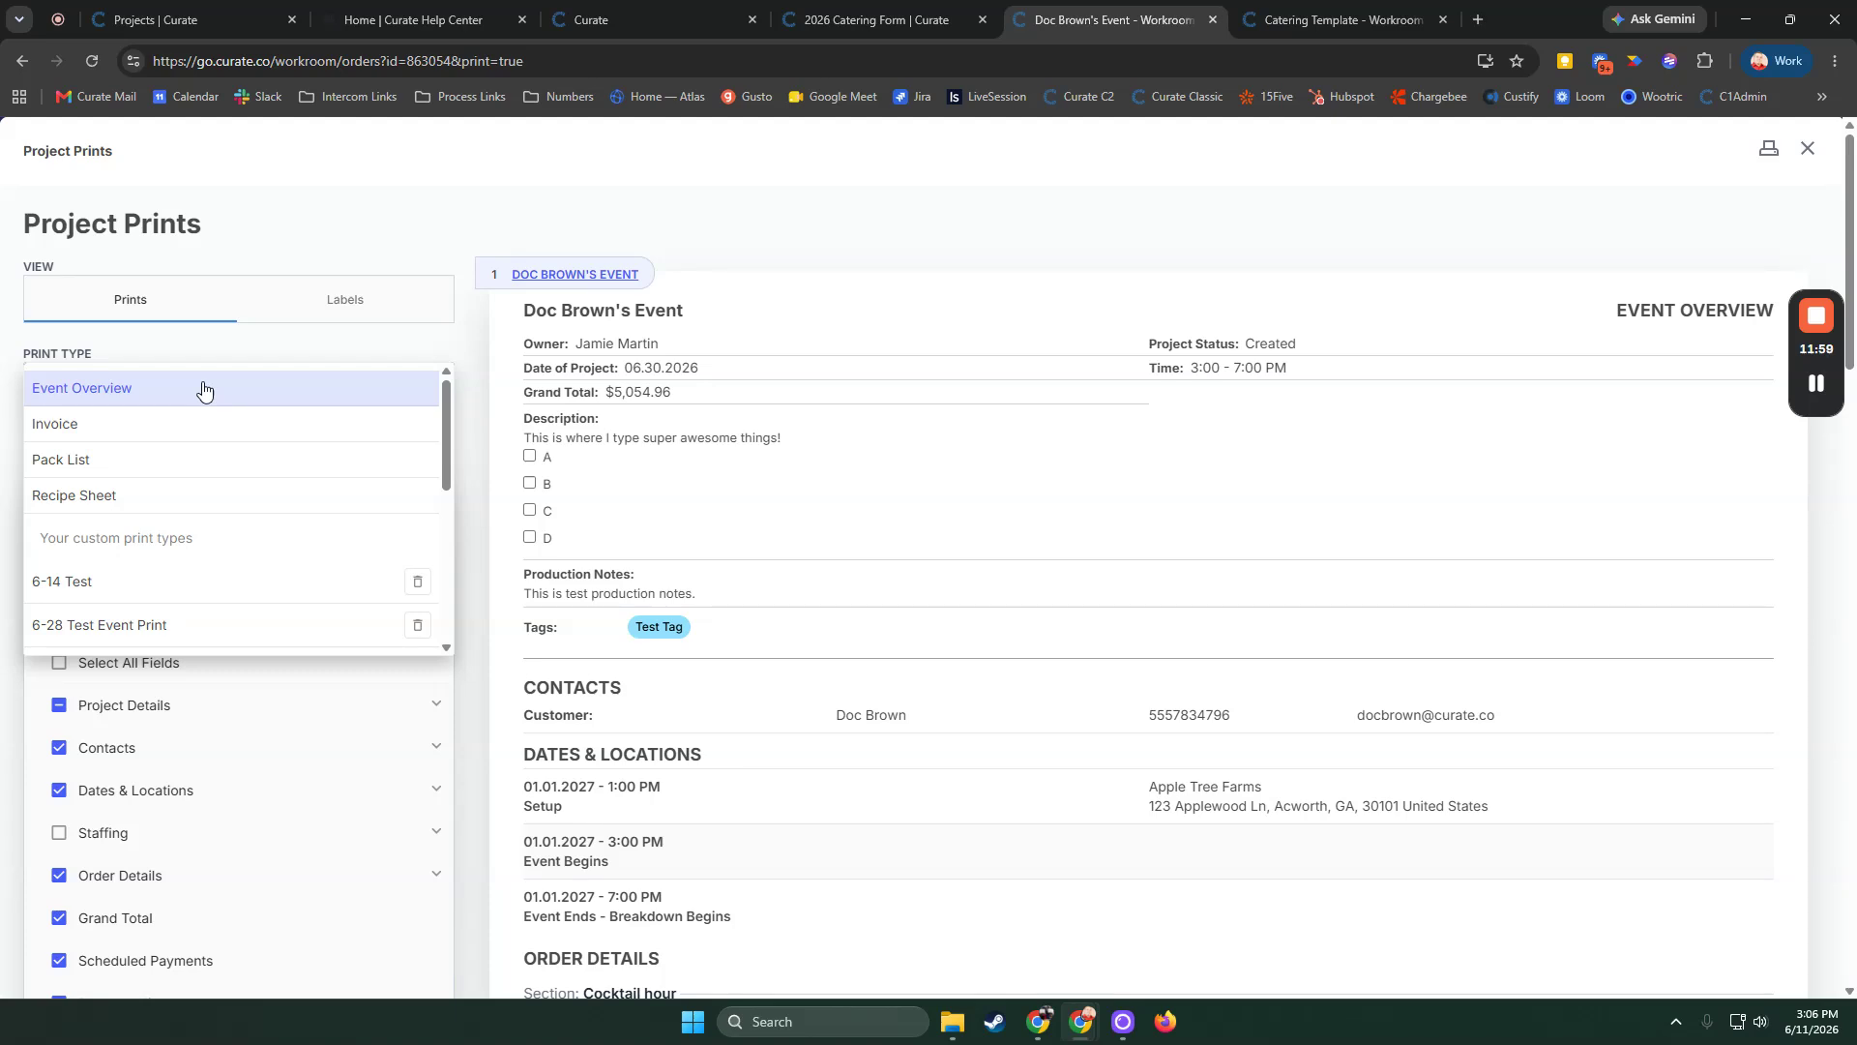
{"action": "left_click", "coordinate": [456, 635]}
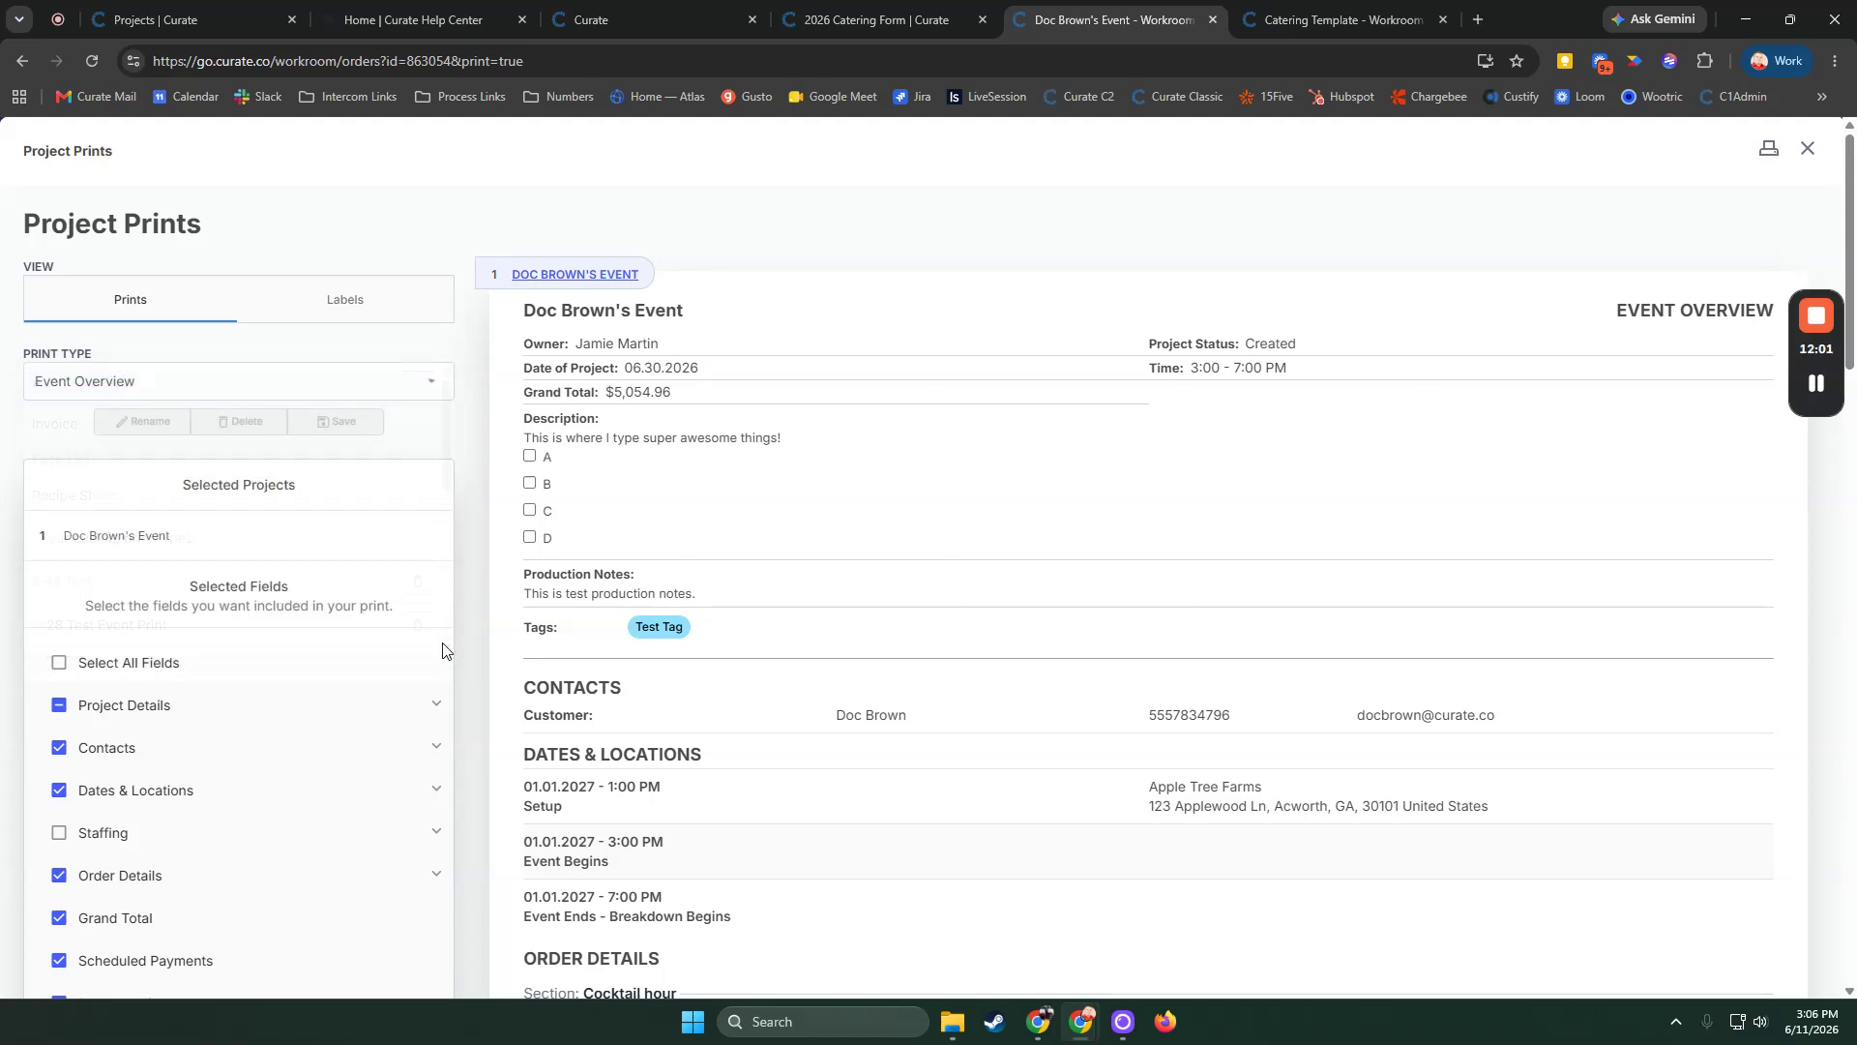
{"action": "scroll", "coordinate": [629, 656], "scroll_direction": "down", "scroll_amount": 1}
{"action": "scroll", "coordinate": [774, 692], "scroll_direction": "down", "scroll_amount": 2}
{"action": "scroll", "coordinate": [775, 693], "scroll_direction": "up", "scroll_amount": 2}
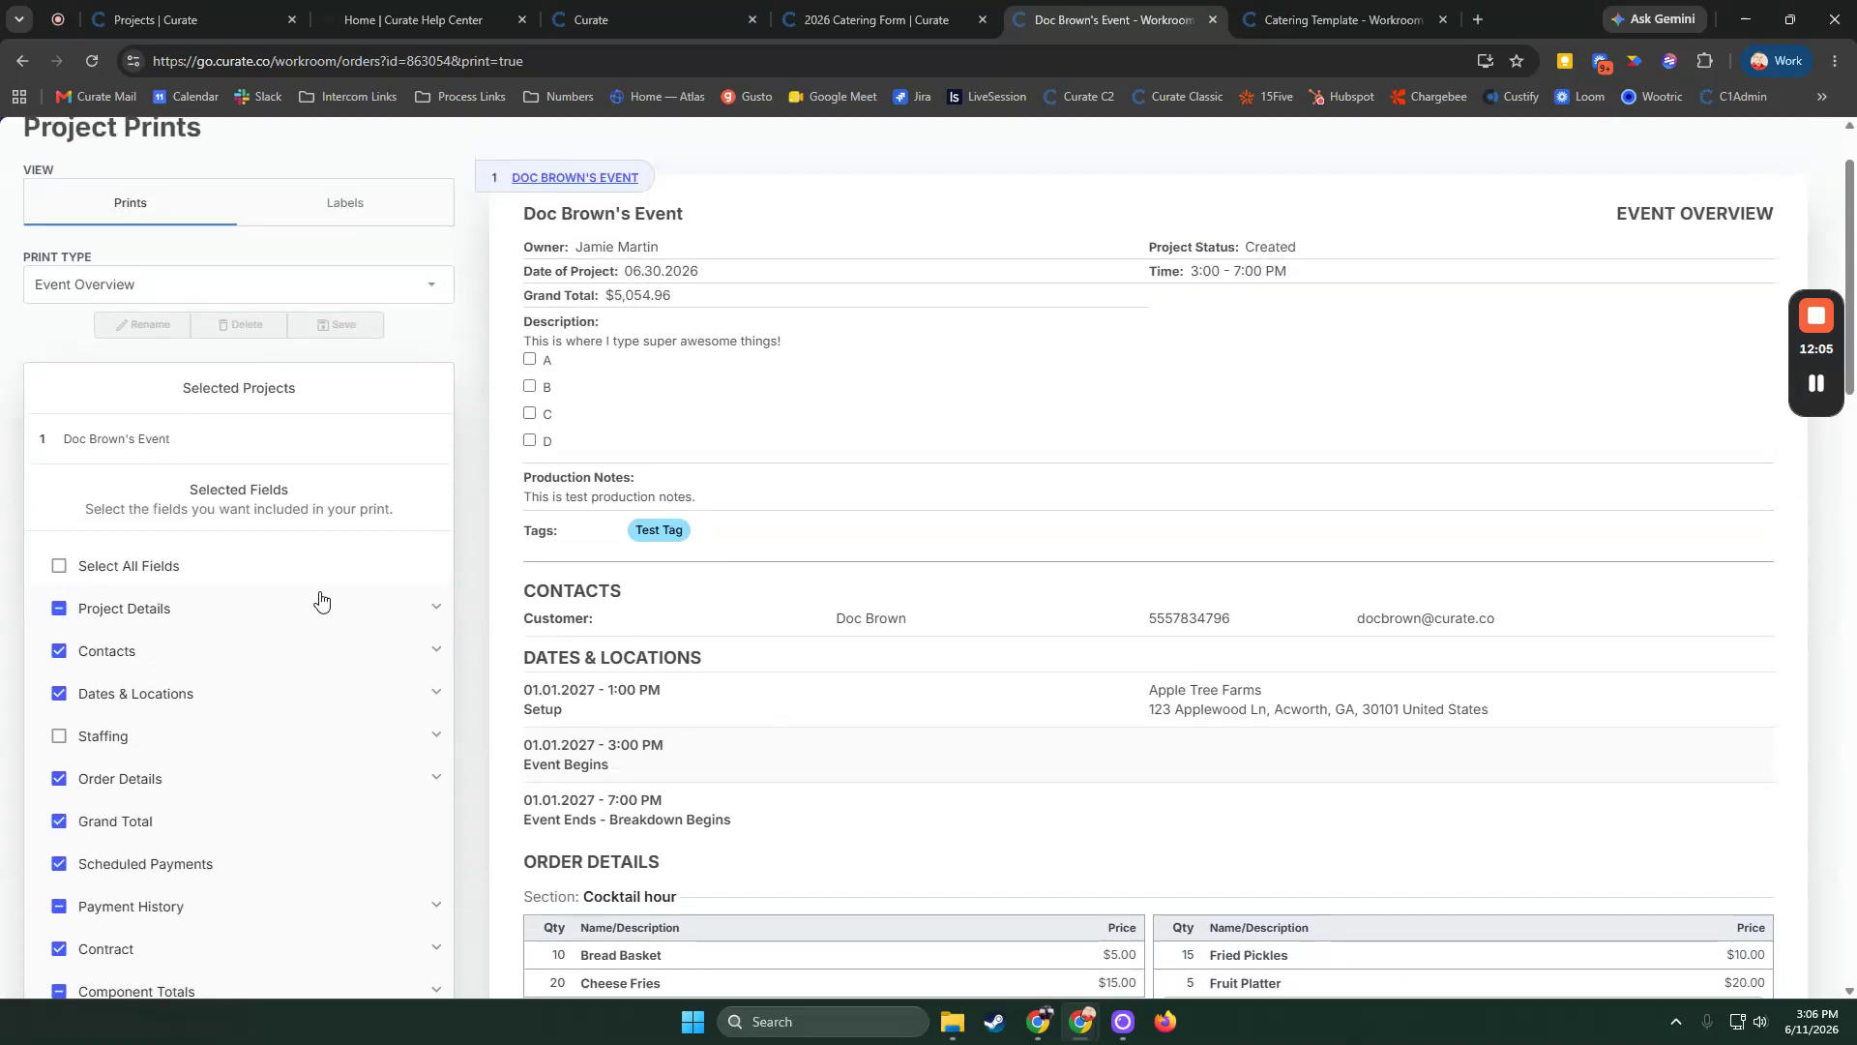
Uncheck Project Owner, Project Status, Date & Time and Grand Total under Project Details, then close Project Prints without saving
{"action": "left_click", "coordinate": [433, 611]}
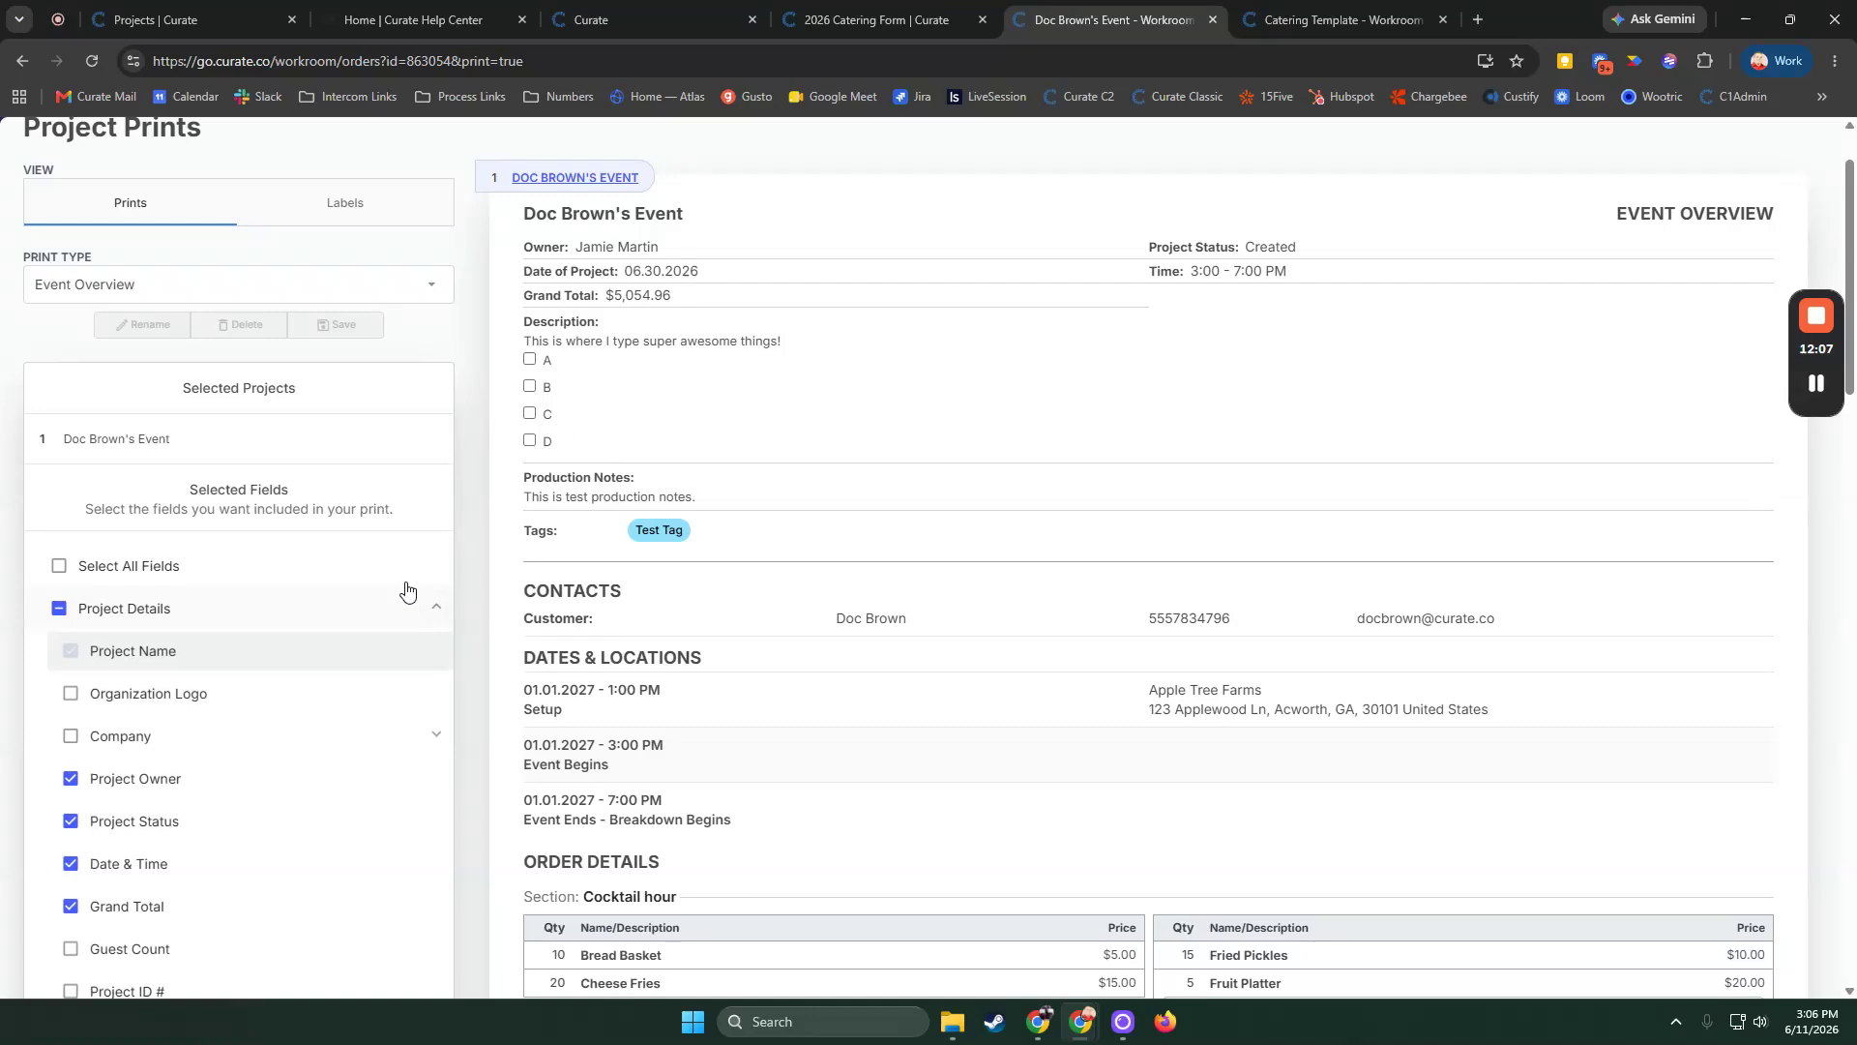
{"action": "left_click", "coordinate": [70, 779]}
{"action": "left_click", "coordinate": [69, 822]}
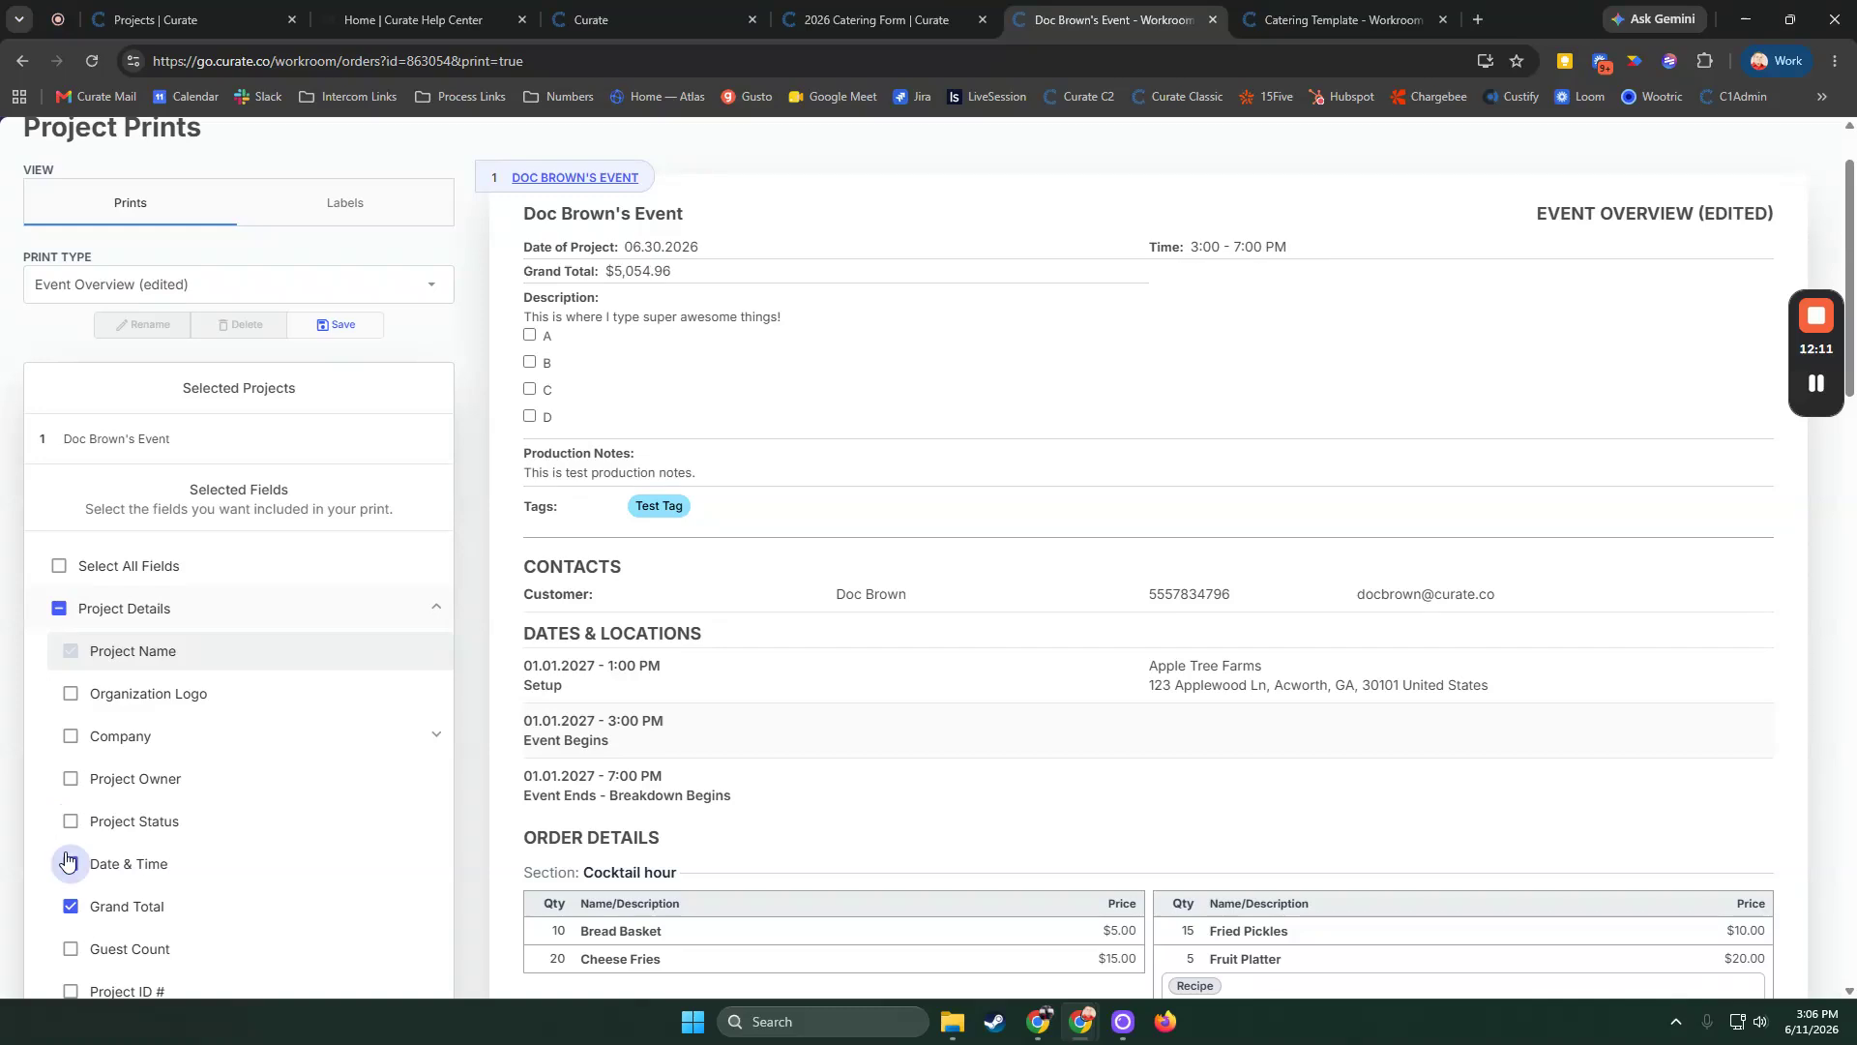
{"action": "left_click", "coordinate": [70, 864]}
{"action": "left_click", "coordinate": [70, 906]}
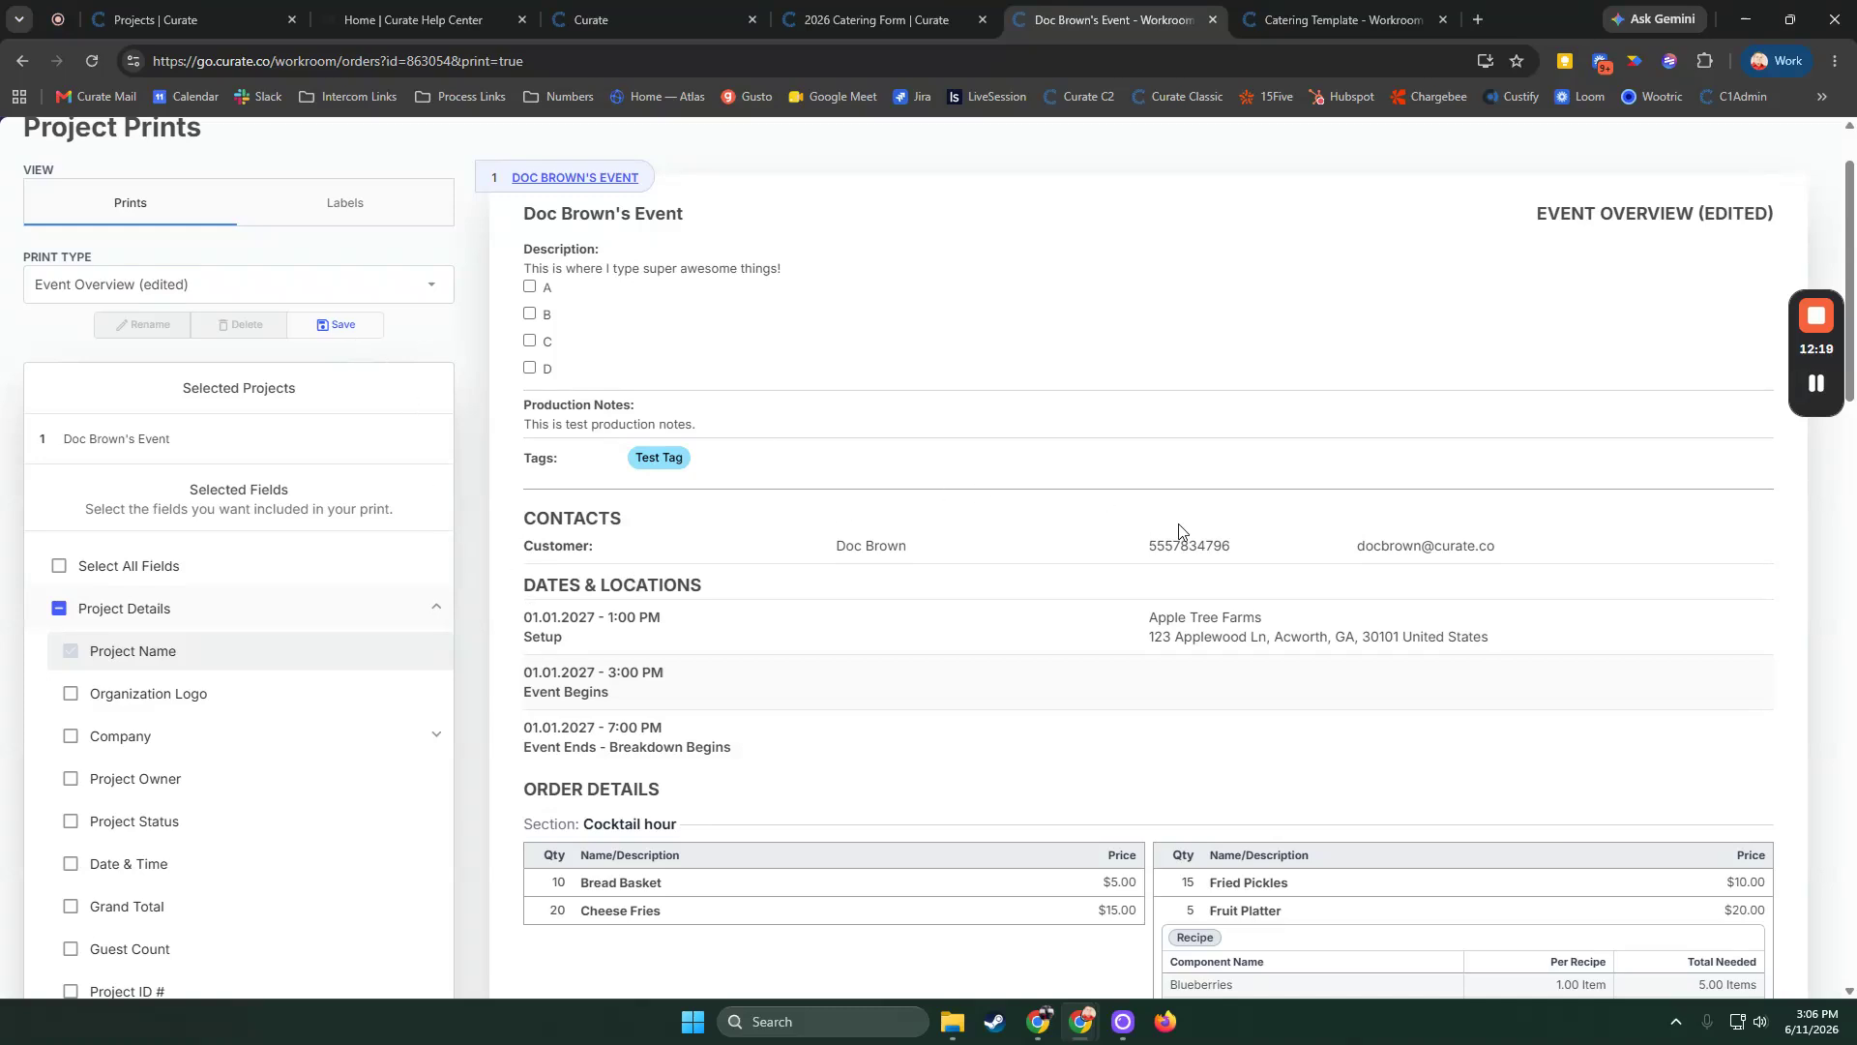
{"action": "scroll", "coordinate": [1098, 526], "scroll_direction": "up", "scroll_amount": 1}
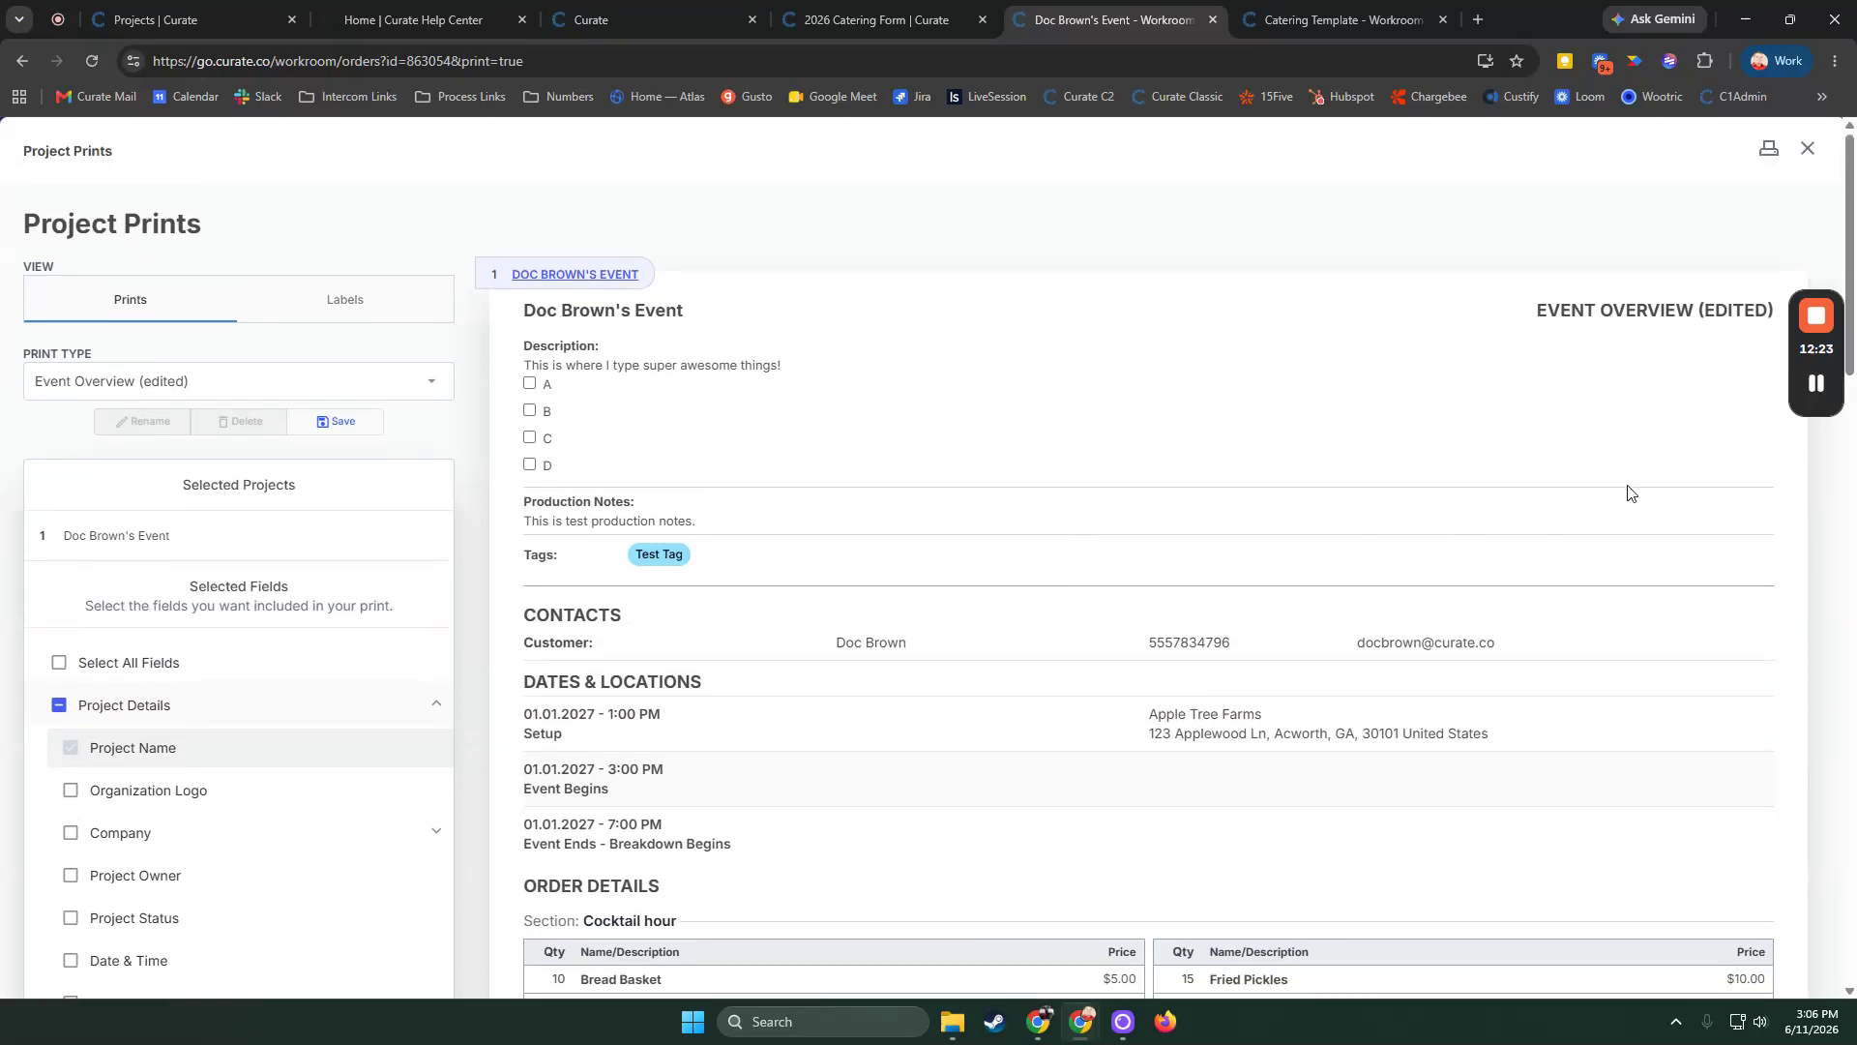
{"action": "left_click_drag", "start_coordinate": [1562, 390], "coordinate": [116, 416]}
{"action": "key", "text": "Escape"}
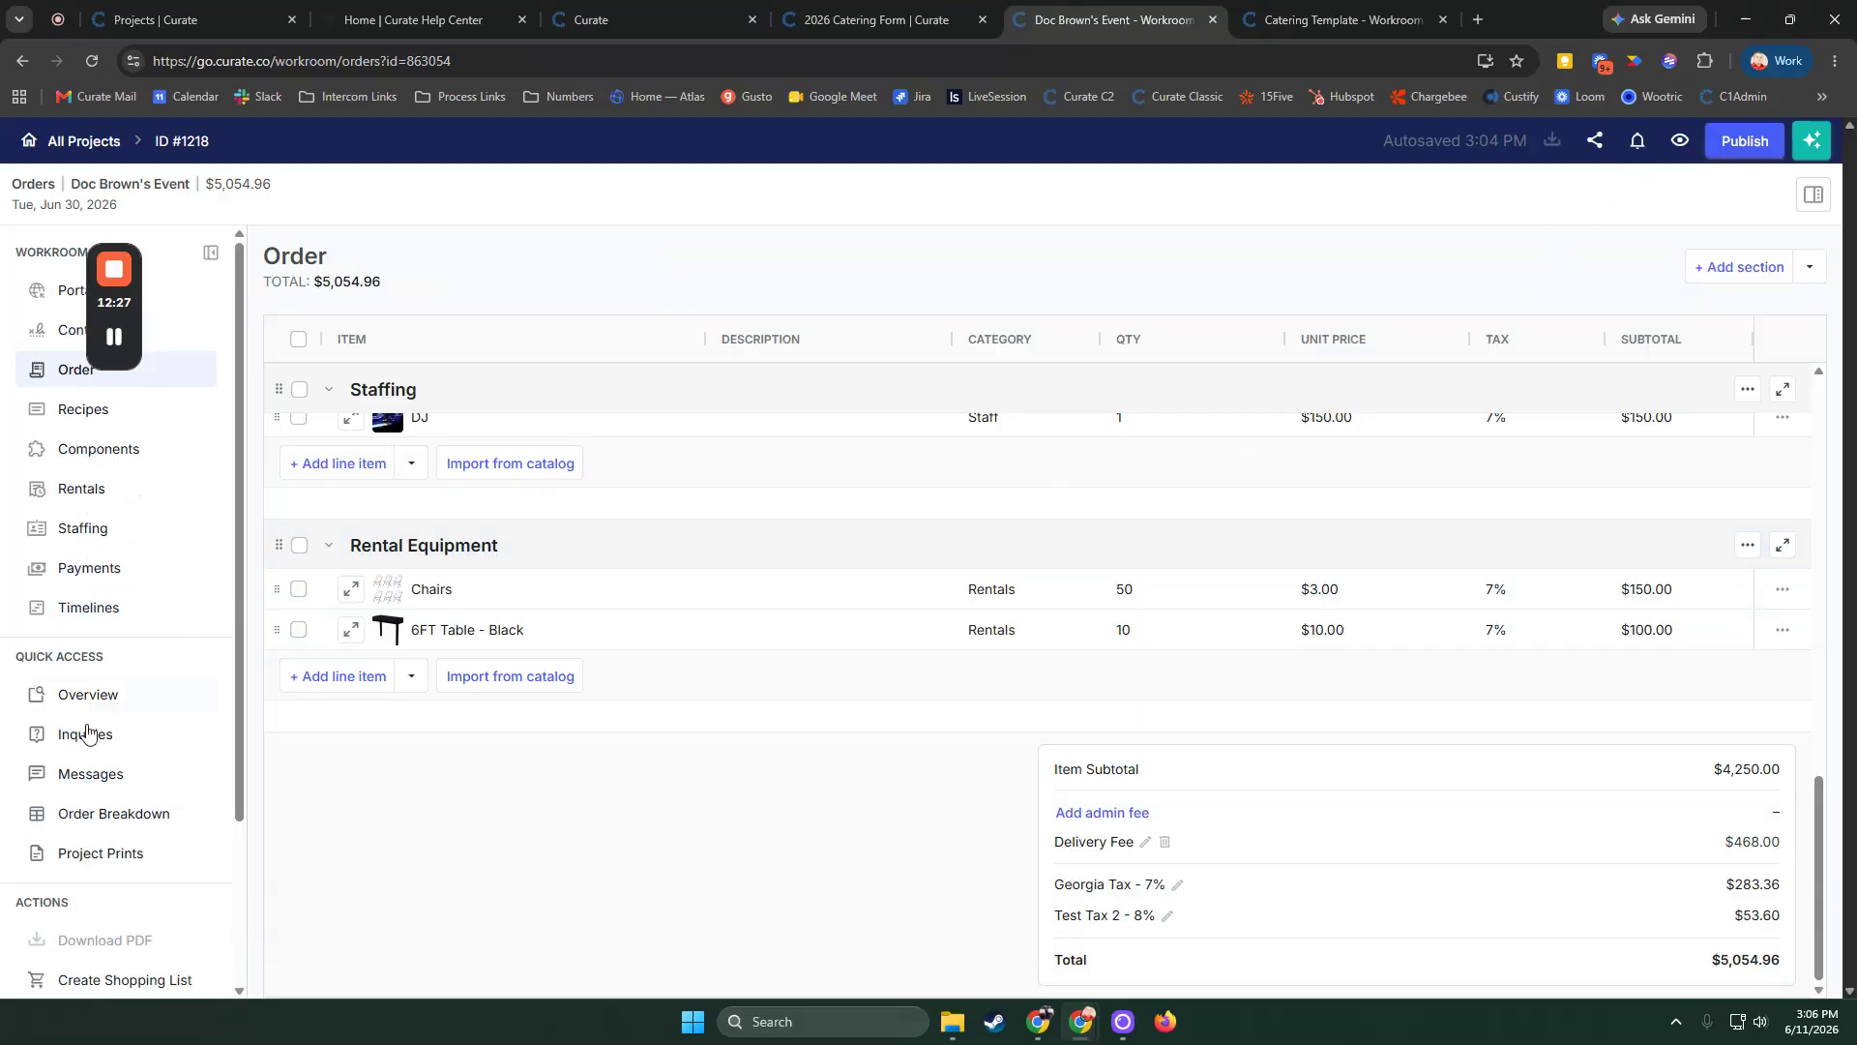
Reopen Project Prints, open the print dialog, choose the EPSON printer as destination, and cancel printing
{"action": "left_click", "coordinate": [105, 851]}
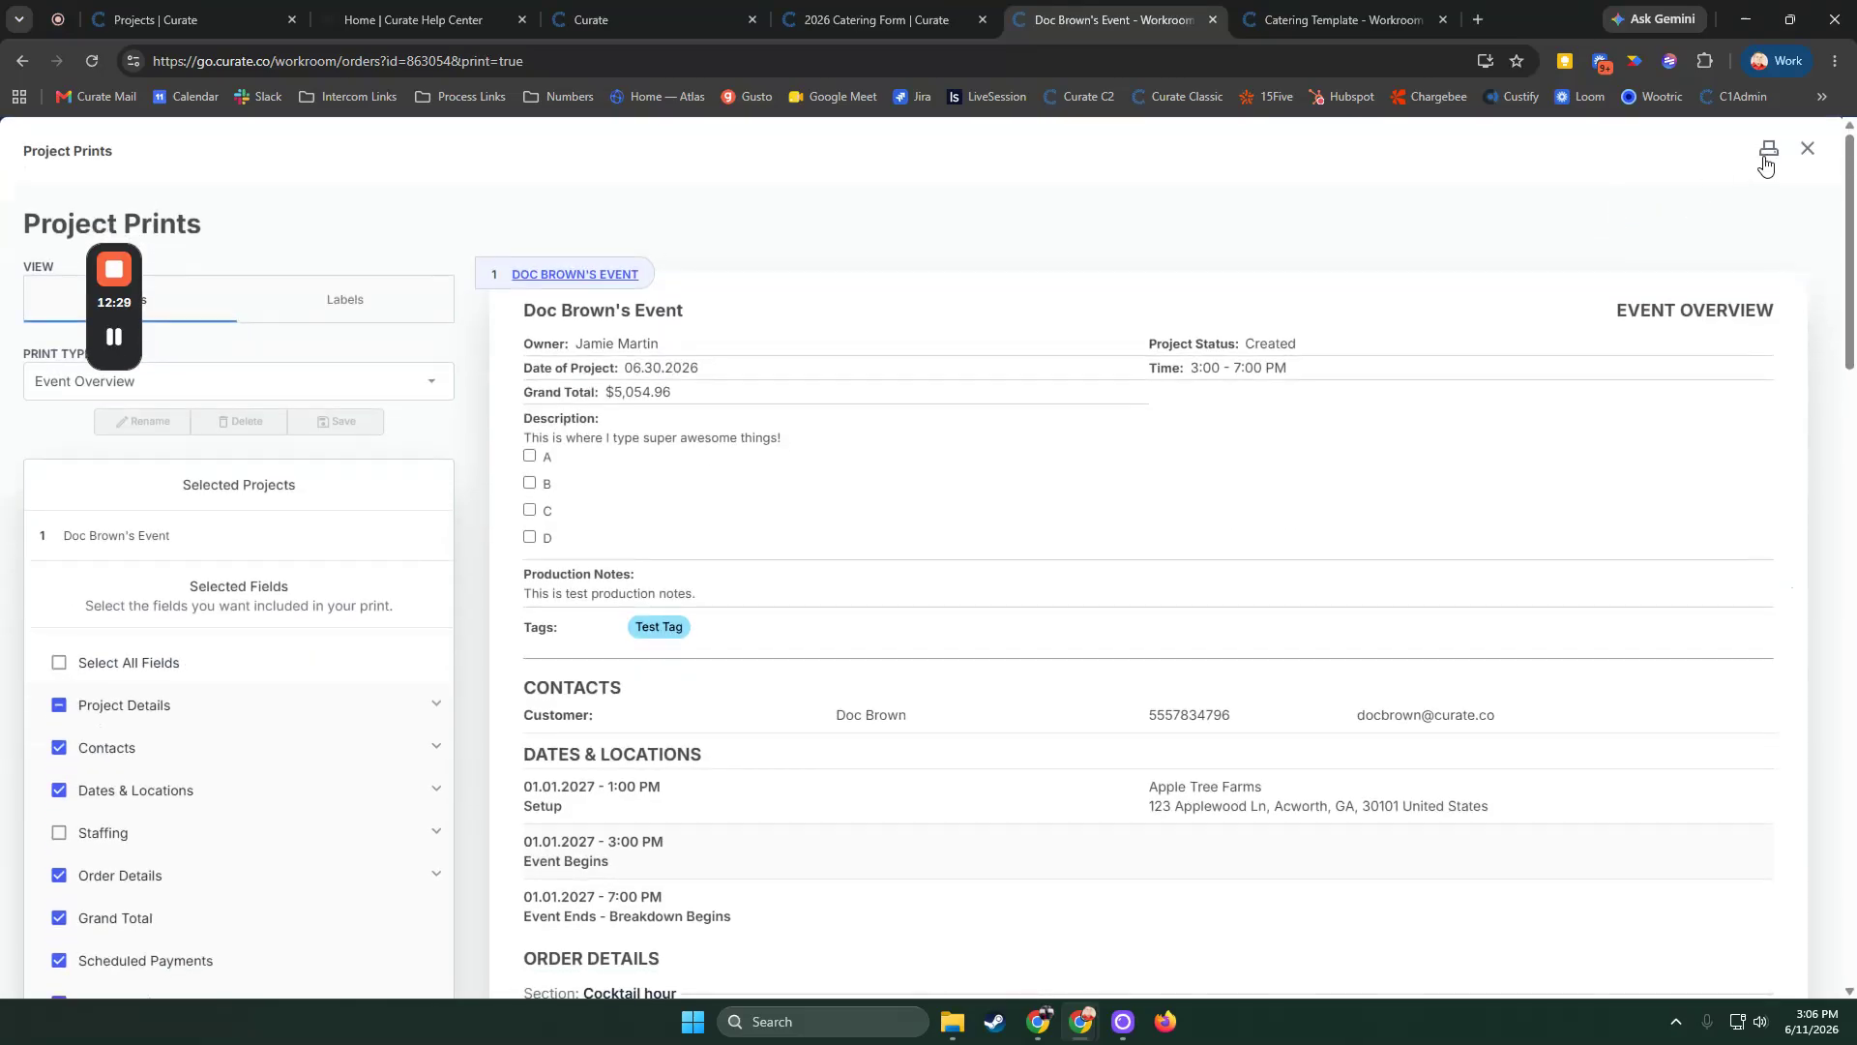
{"action": "left_click", "coordinate": [1767, 155]}
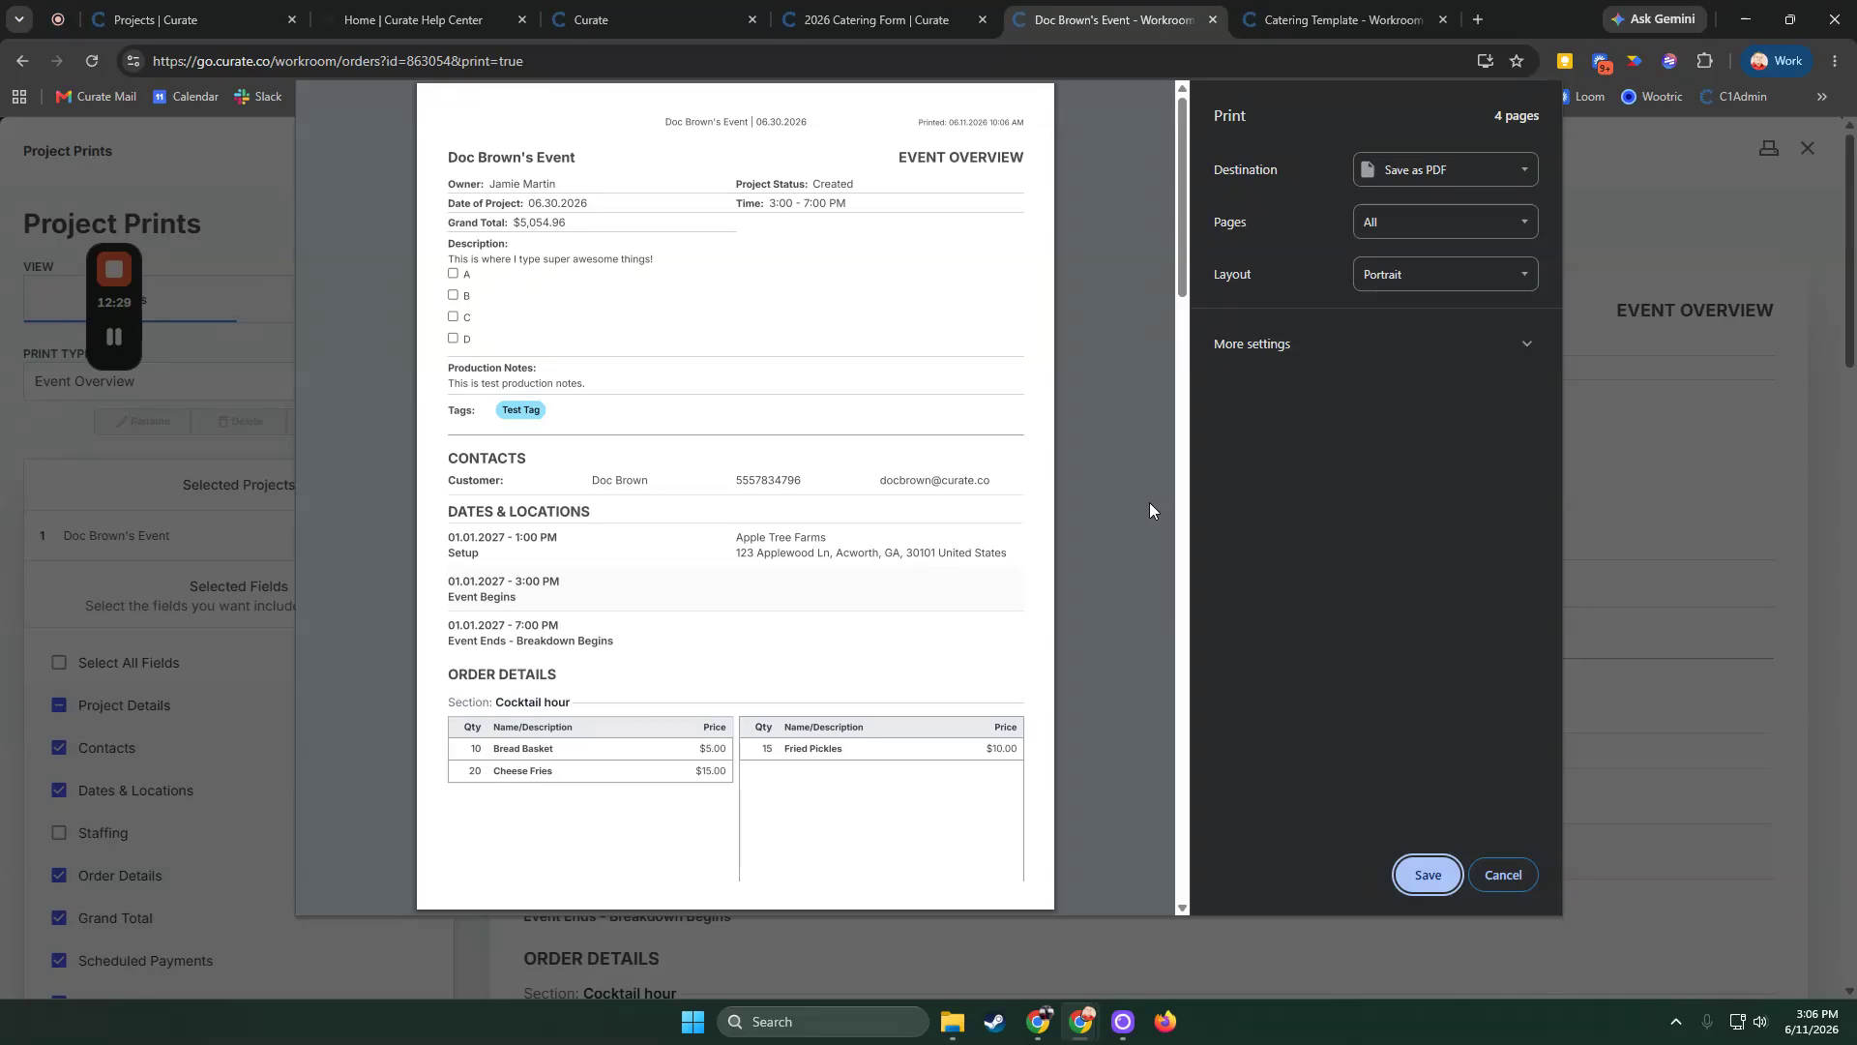
{"action": "left_click", "coordinate": [1383, 176]}
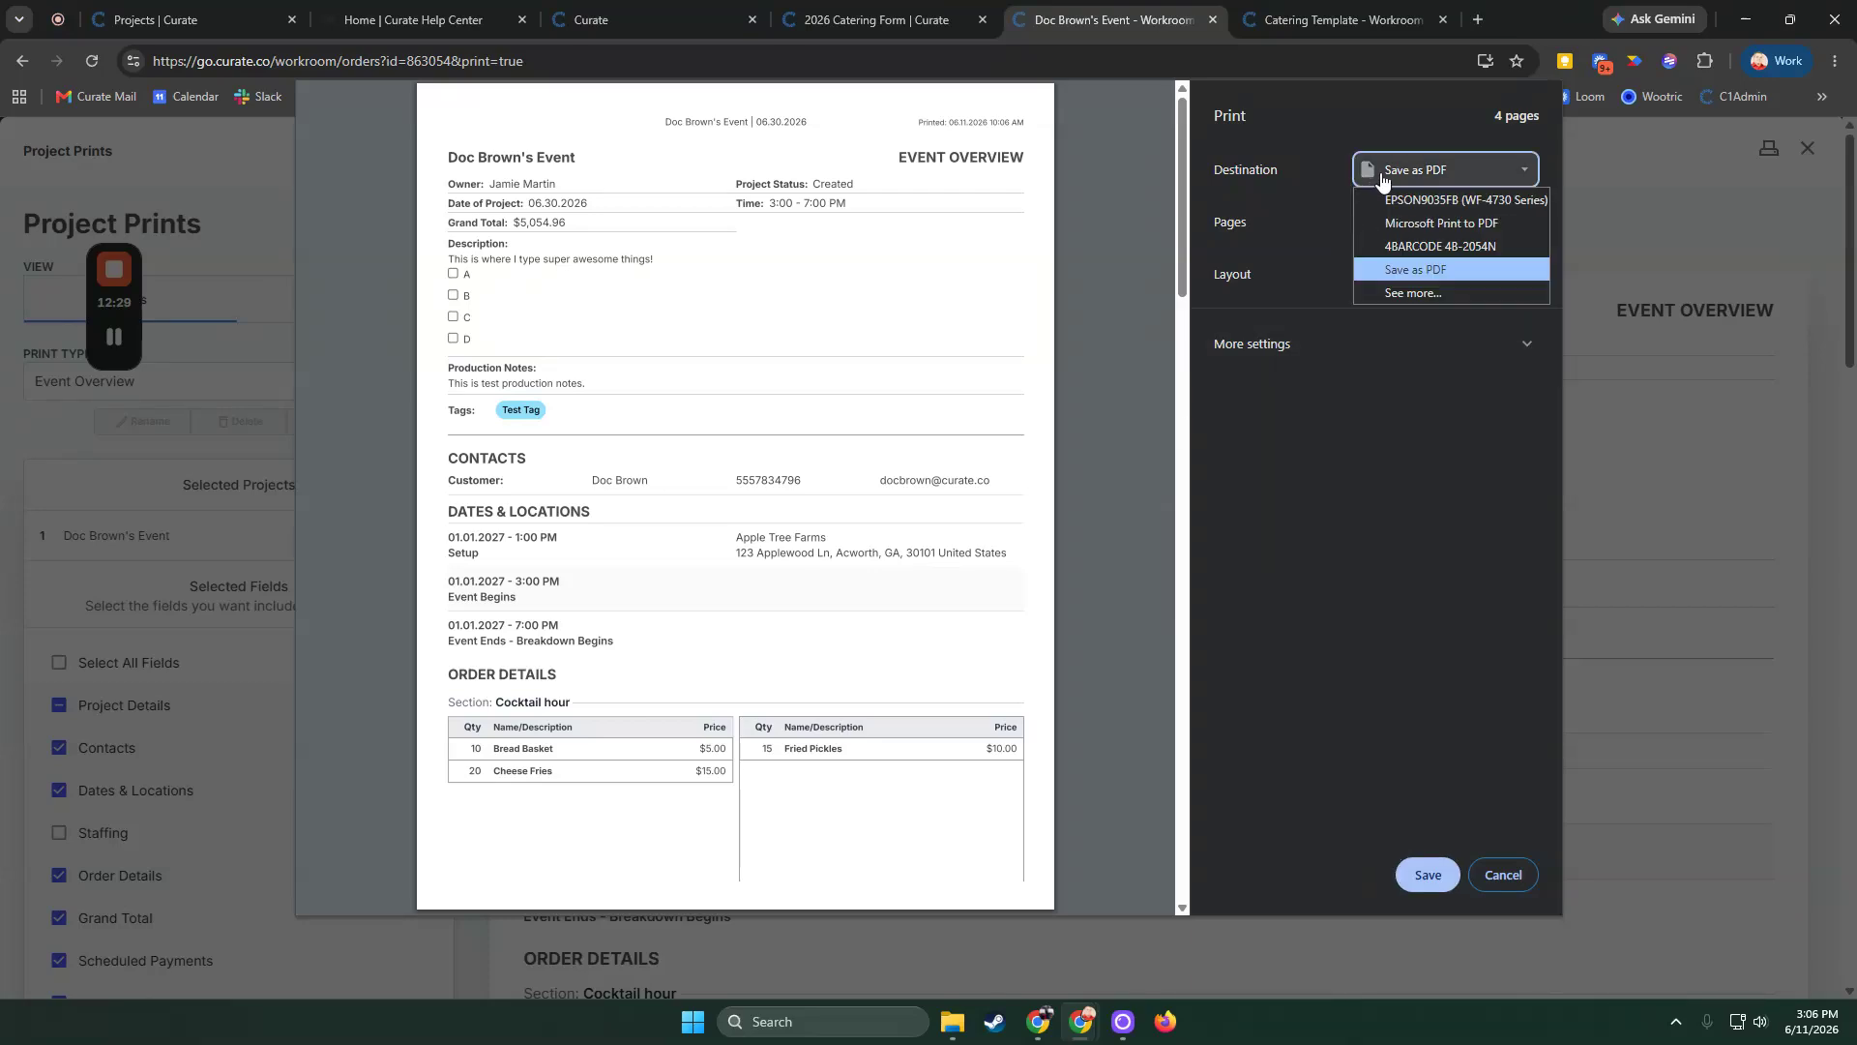
{"action": "left_click", "coordinate": [1451, 220]}
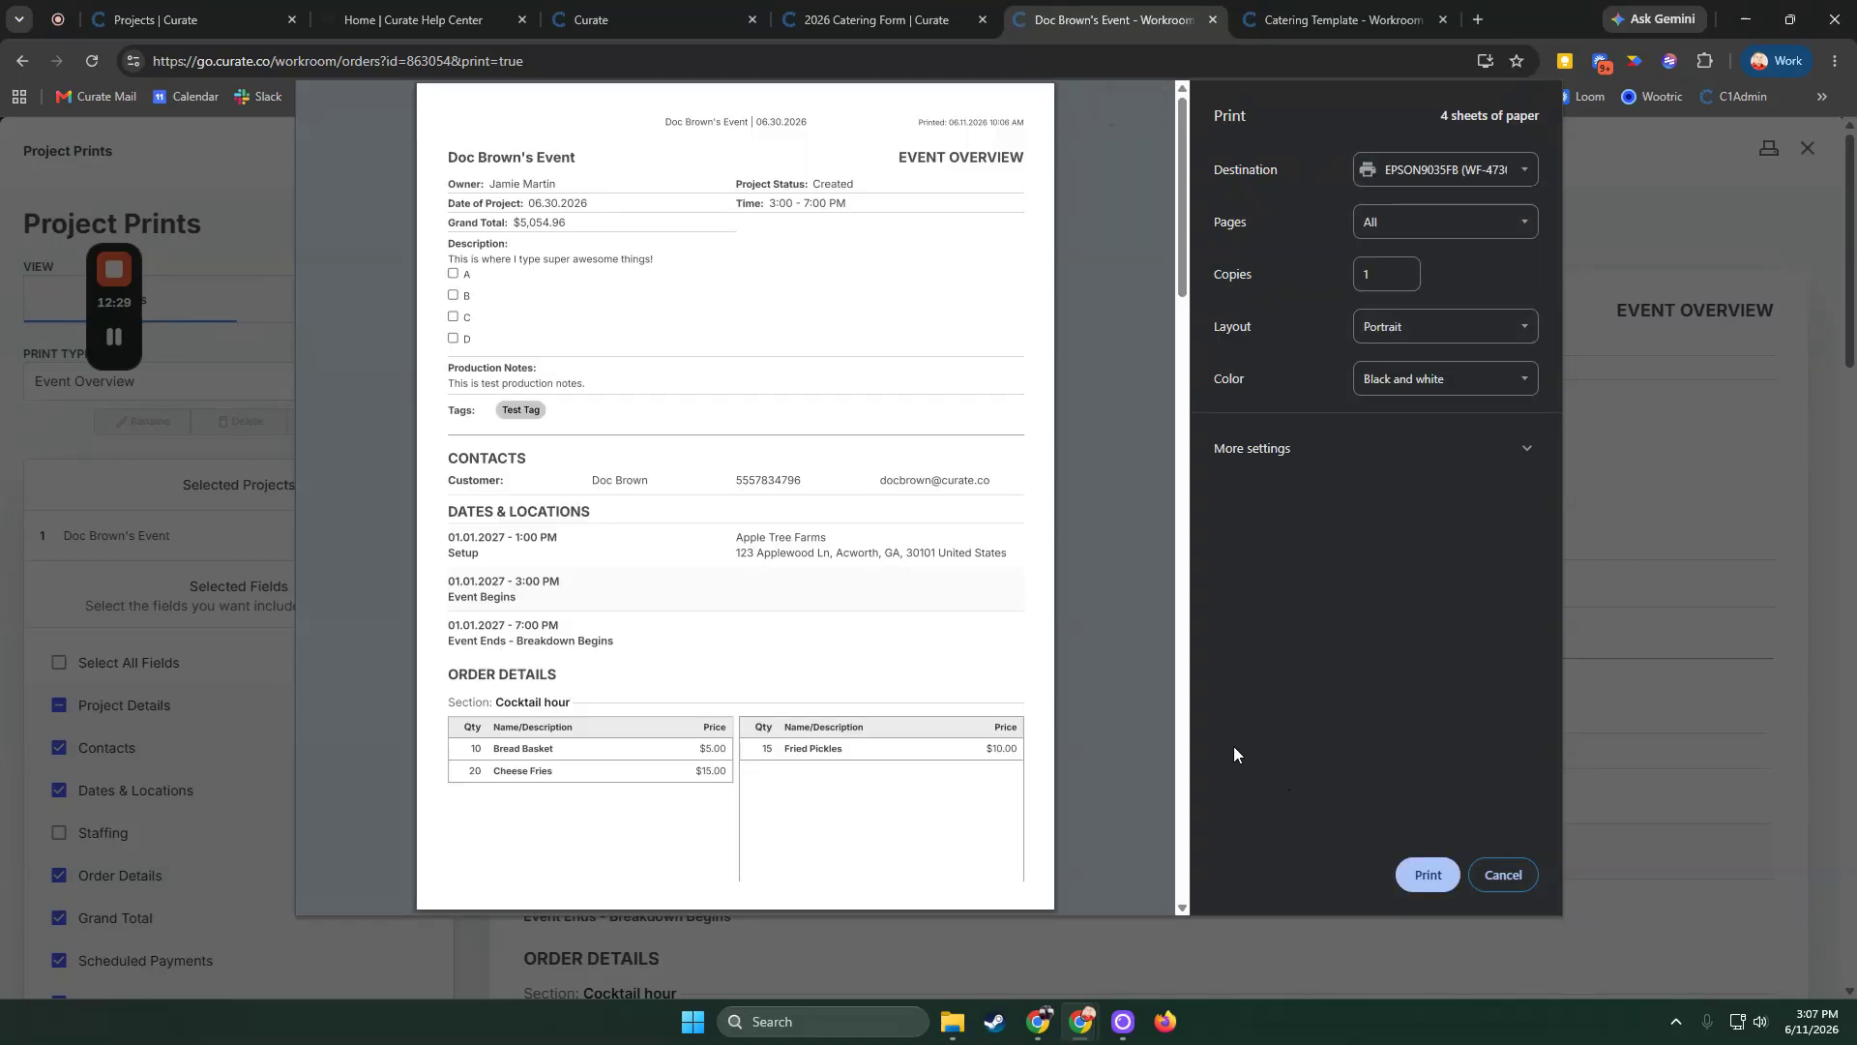
{"action": "left_click", "coordinate": [1502, 874]}
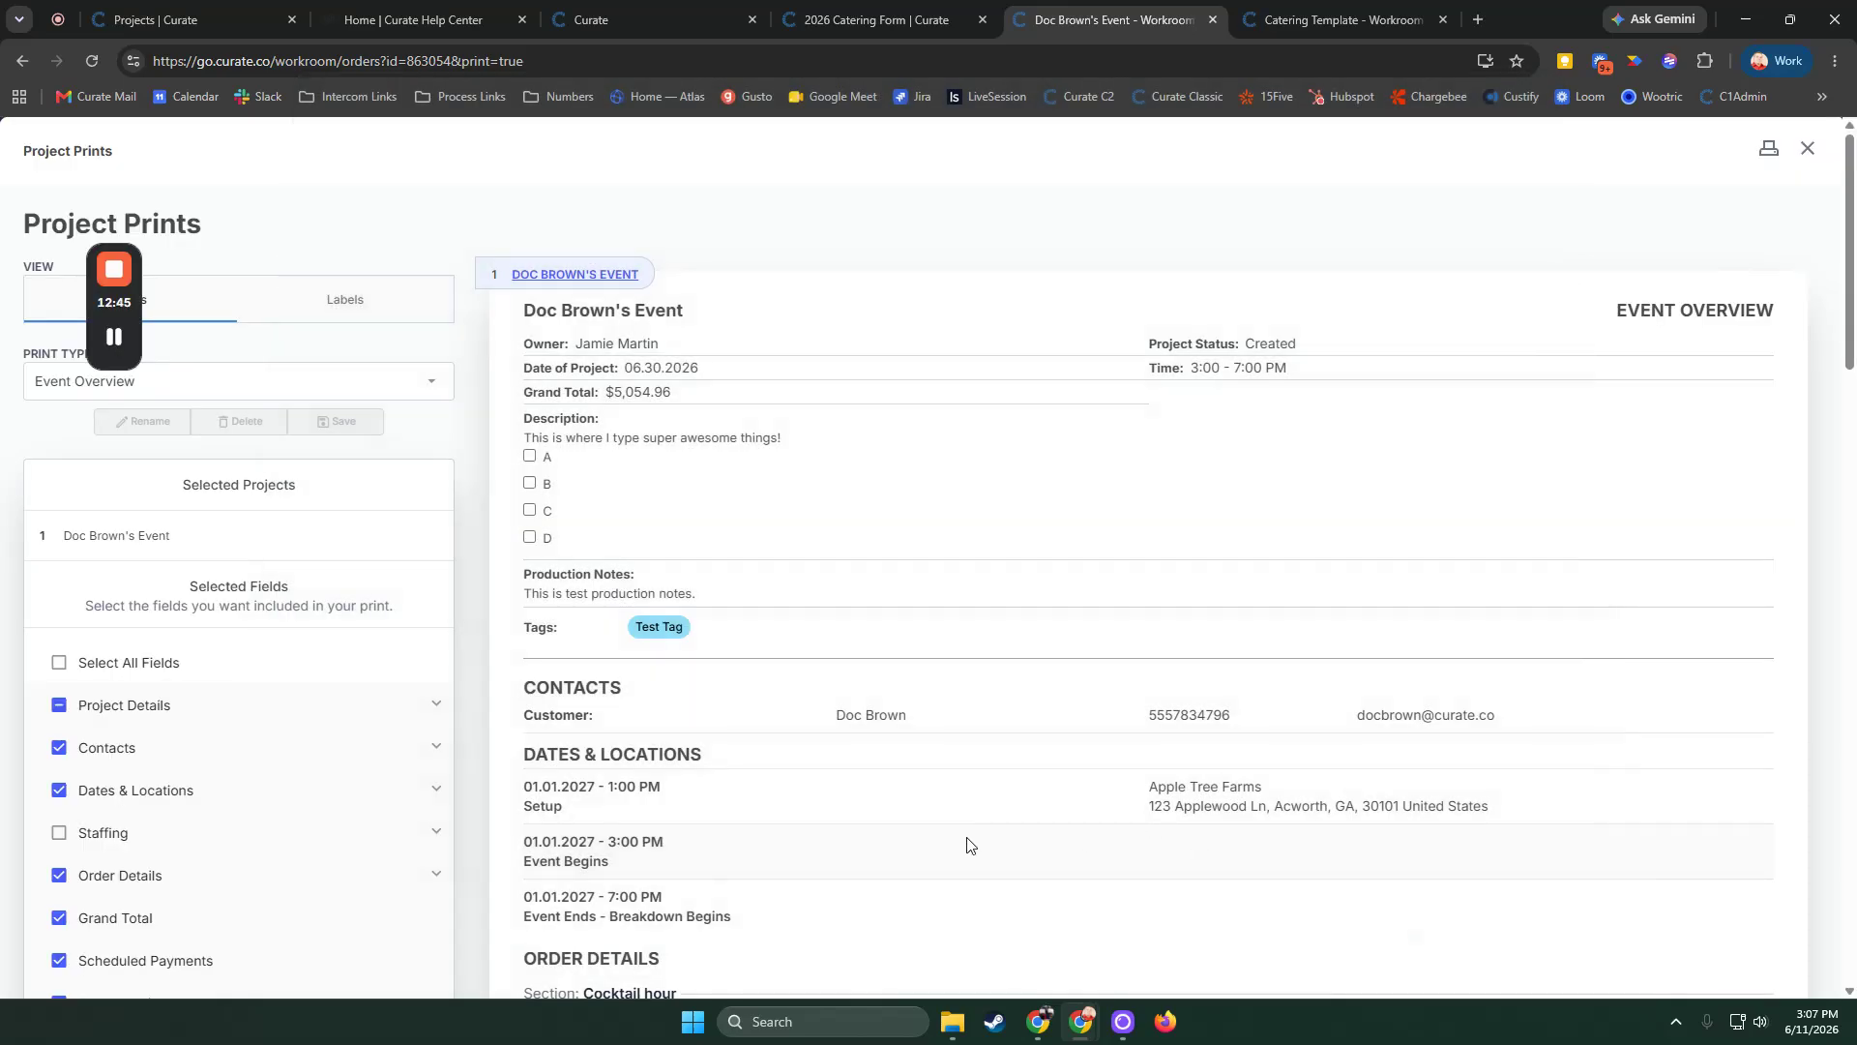